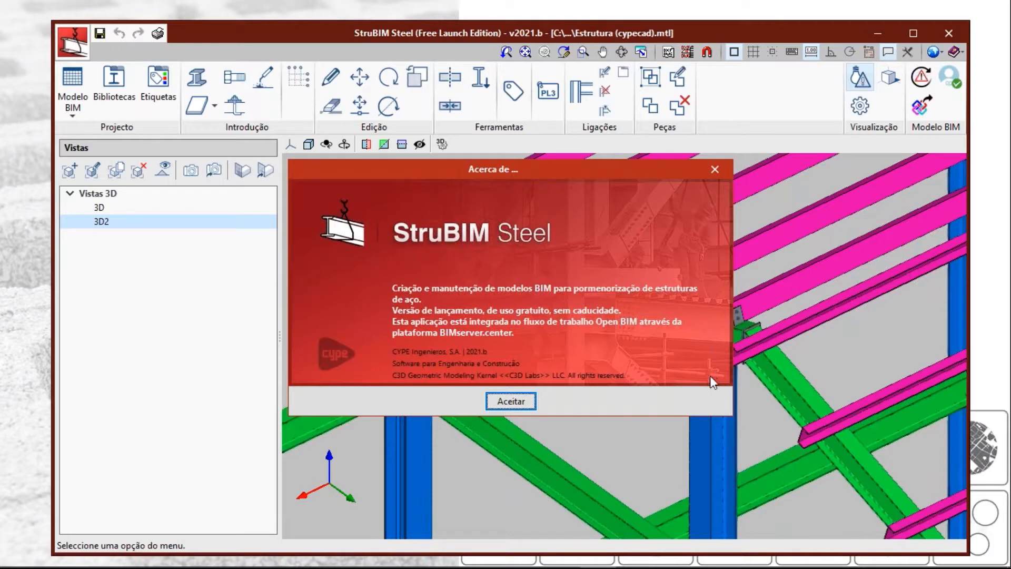
- Dismiss the About window and examine the purlin, rafter and column connections in the 3D2 view
click(716, 170)
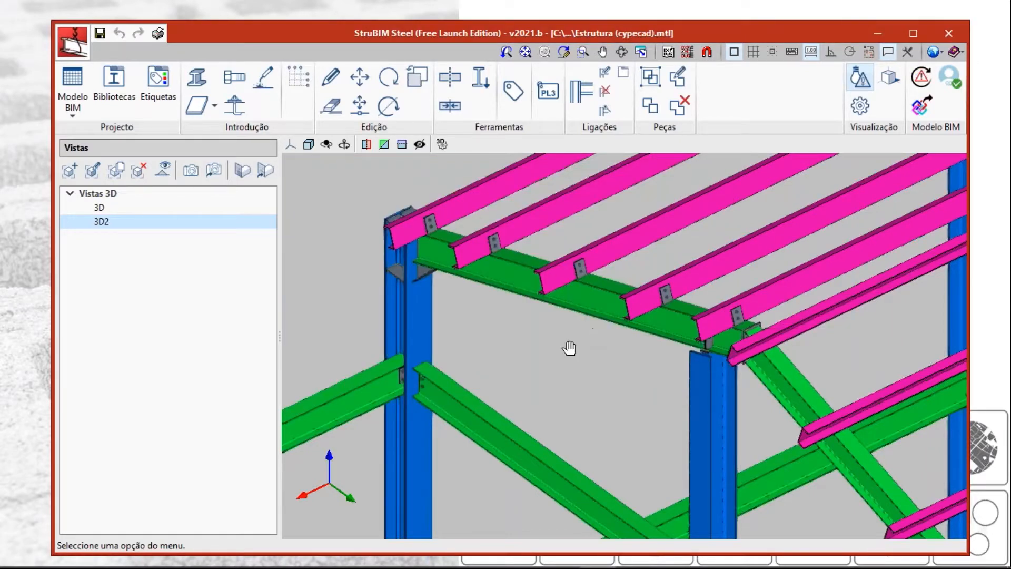
middle_drag(570, 348, 538, 379)
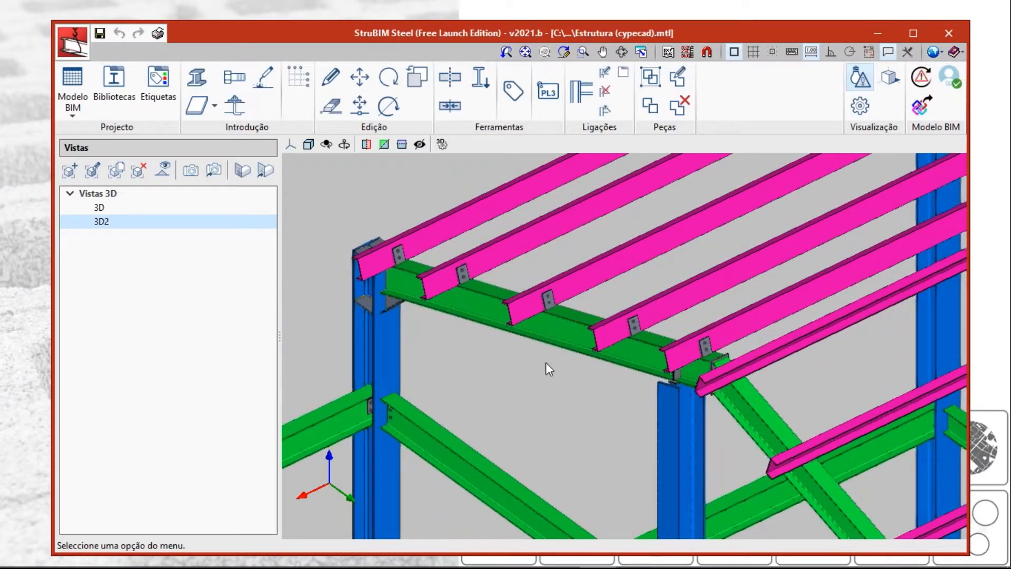
scroll(546, 362, up, 1)
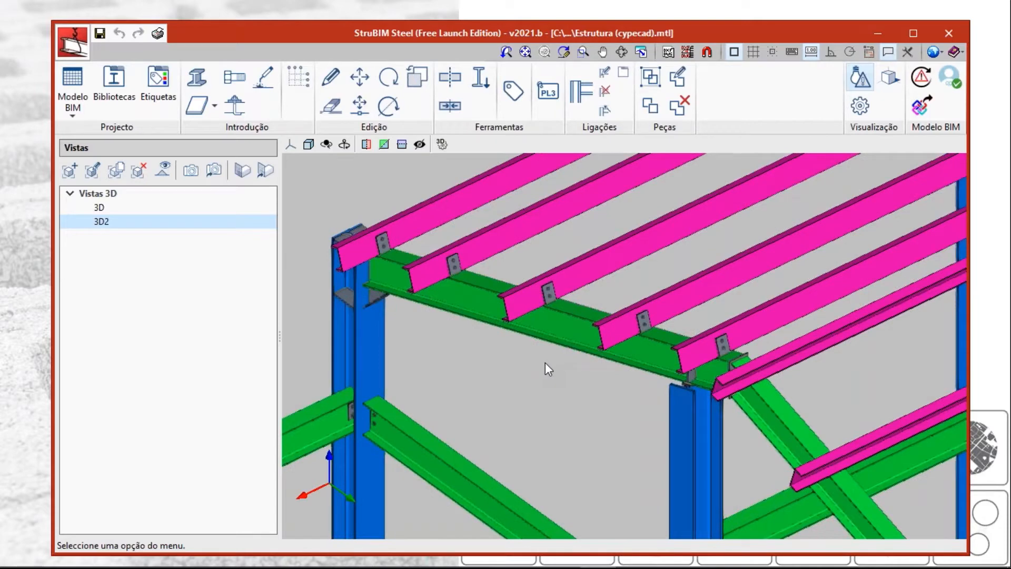
middle_drag(579, 374, 533, 332)
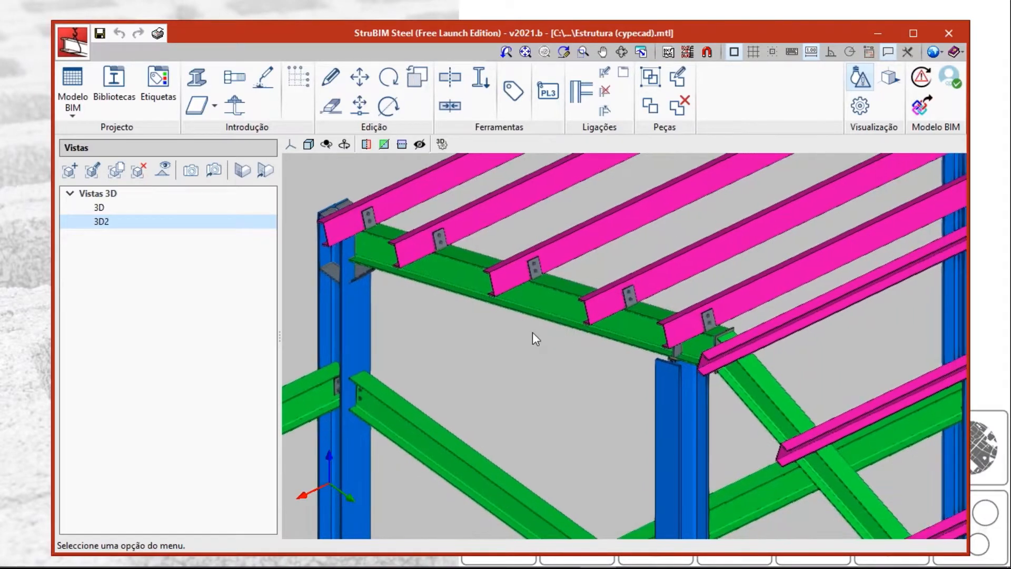
scroll(526, 348, down, 4)
middle_drag(527, 368, 527, 321)
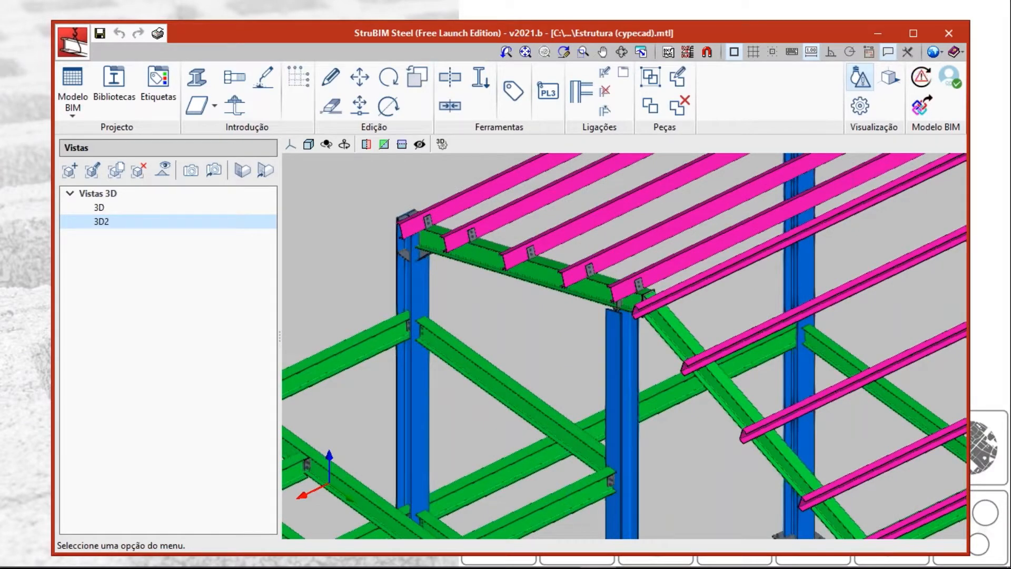
middle_drag(516, 381, 533, 341)
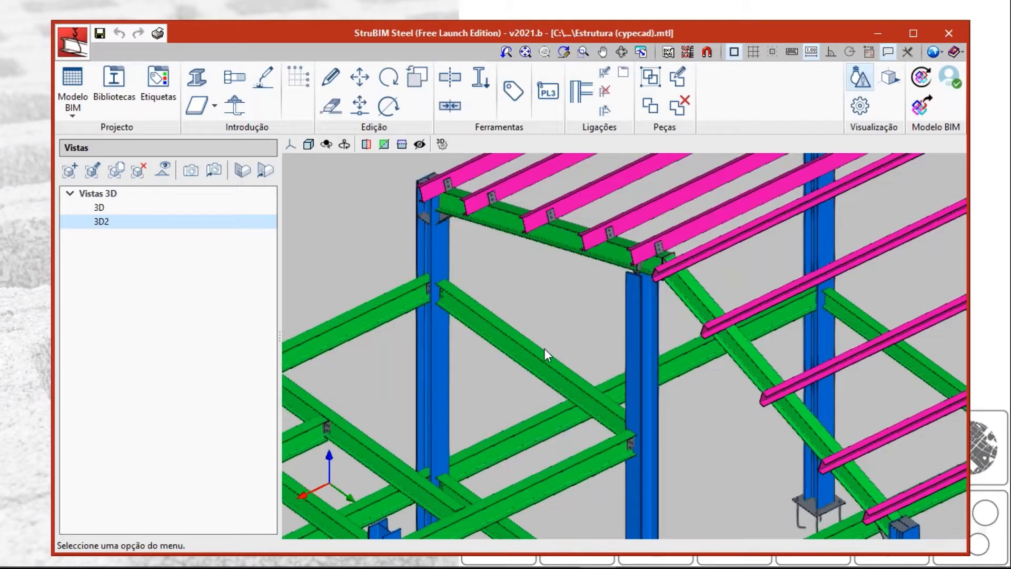
- Minimize StruBIM Steel, leave the slideshow, switch to BIMserver.center in Chrome and open its Store
mouse_move(557, 365)
click(875, 34)
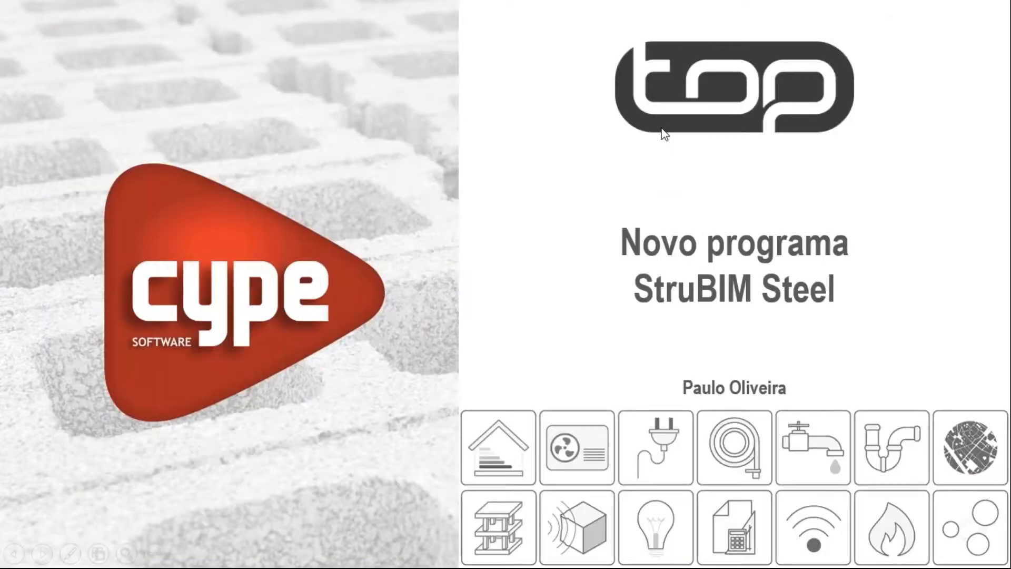
key(Escape)
click(926, 11)
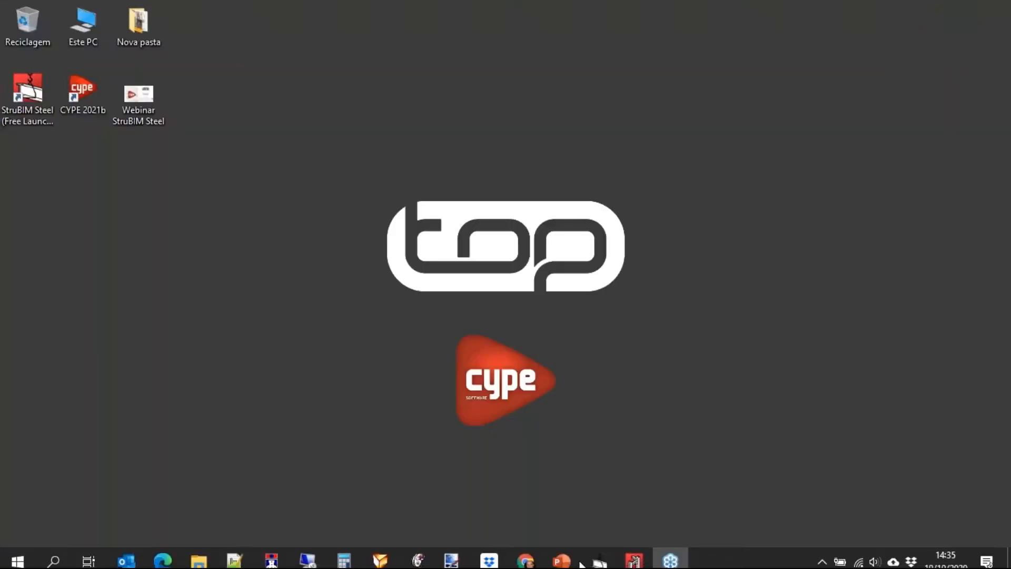
click(525, 553)
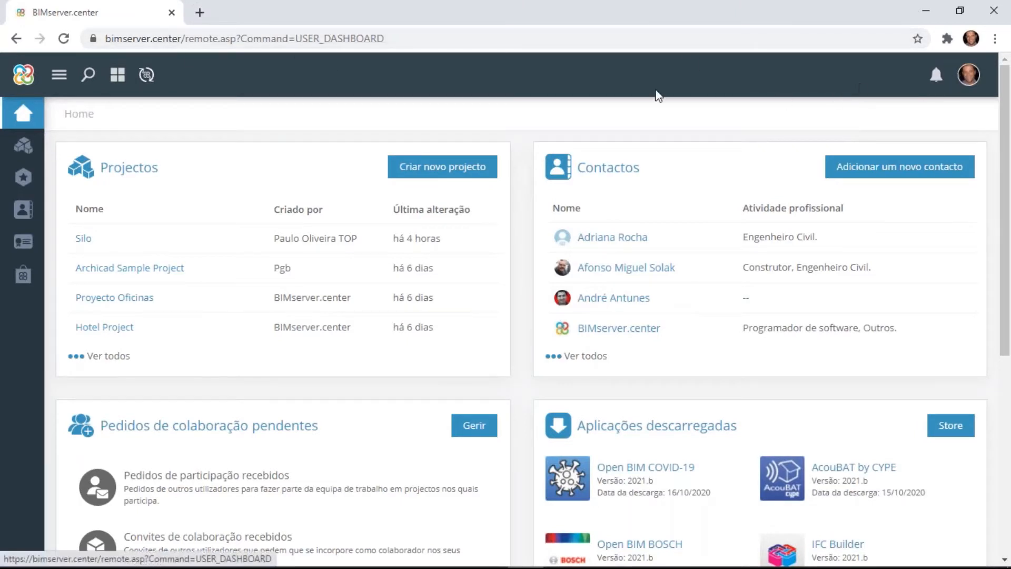
click(24, 283)
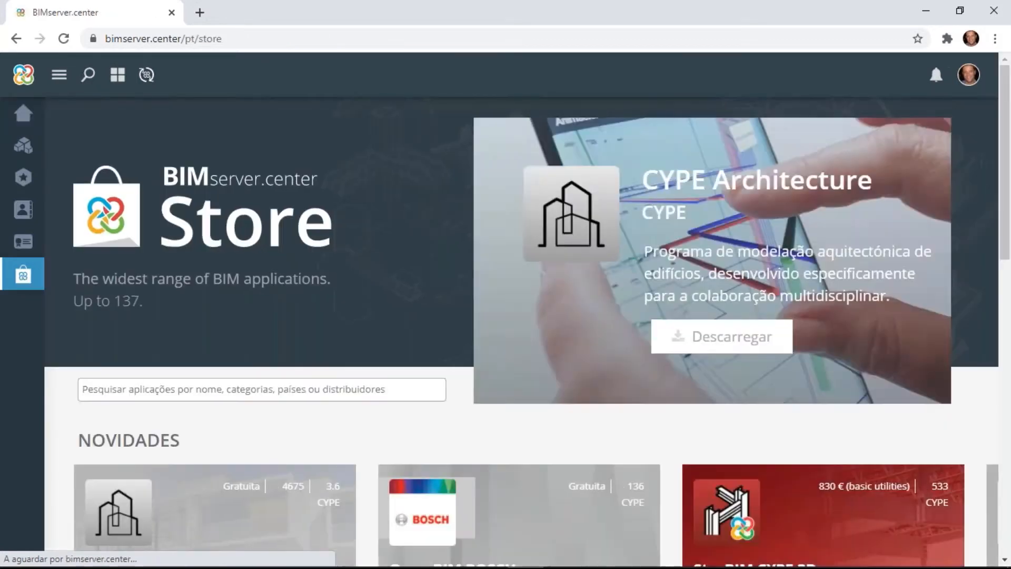
- Search the Store for "strubim steel" and open the StruBIM Steel (Free Launch Edition) page
click(192, 393)
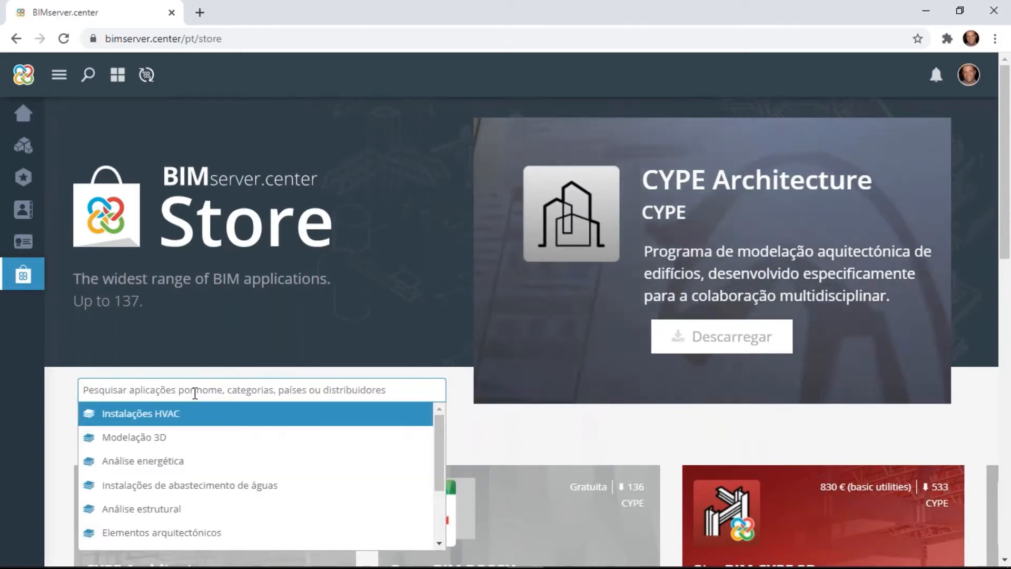
text(strub)
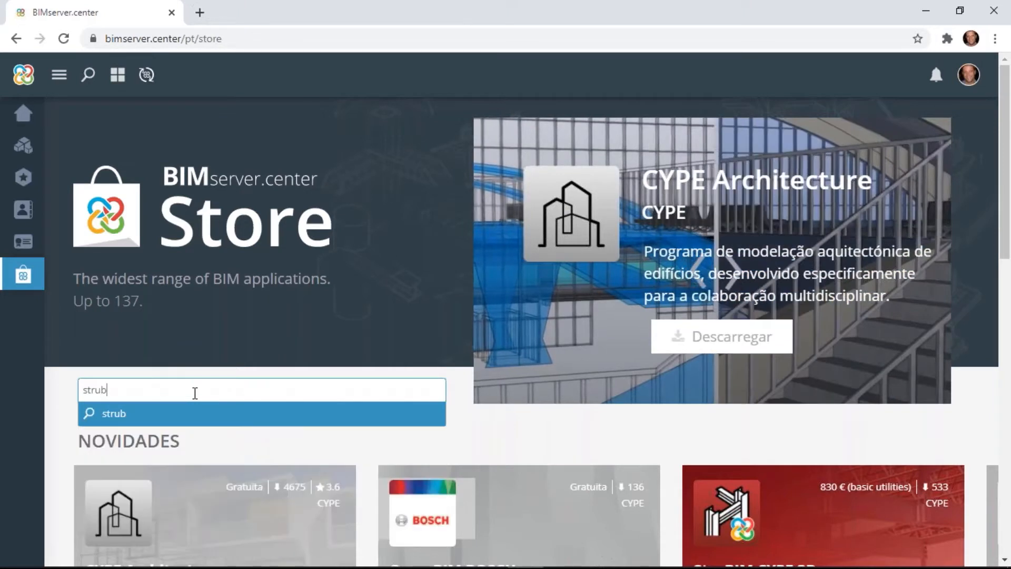
text(im)
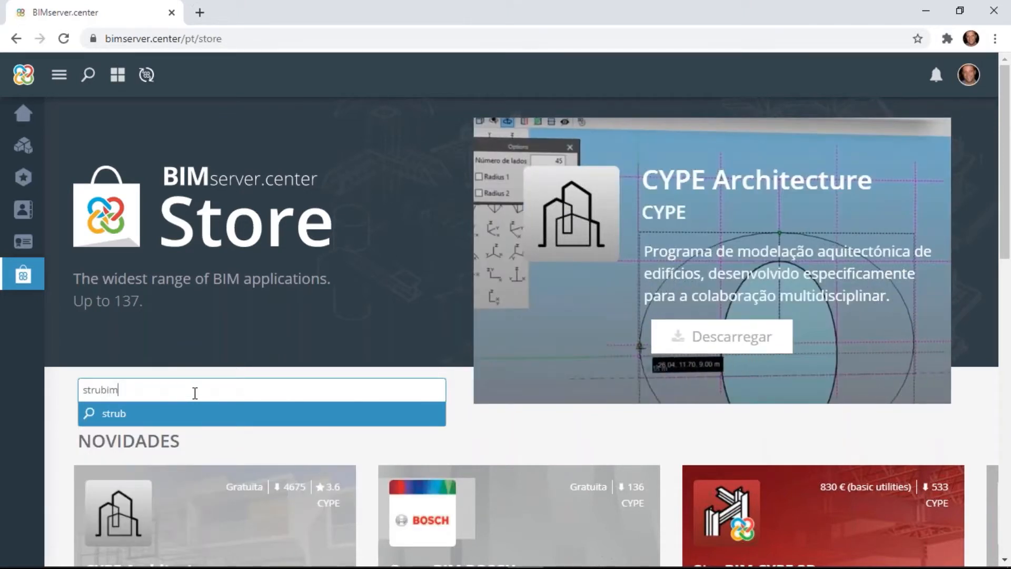
text( stel)
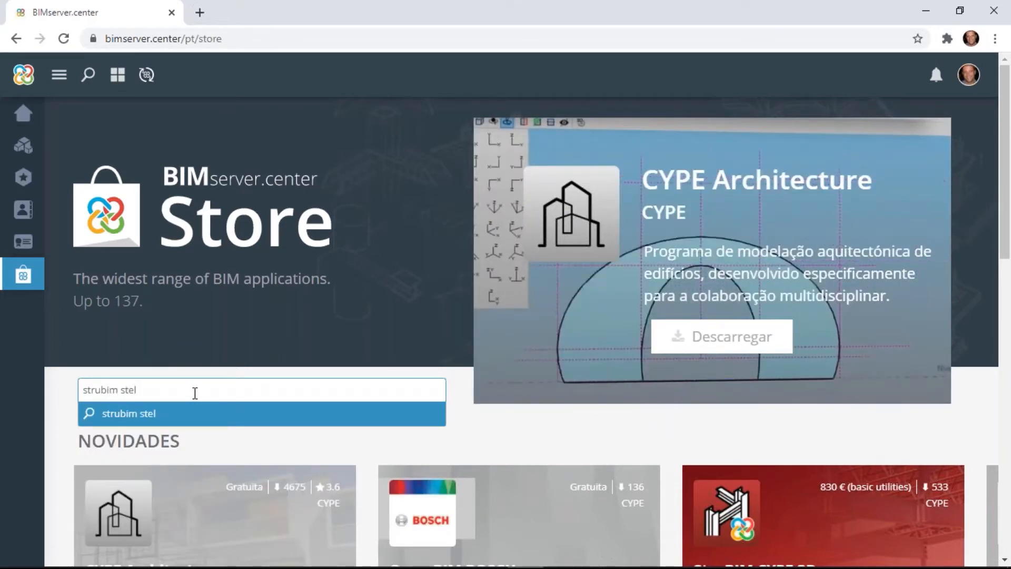
key(BackSpace)
text(el)
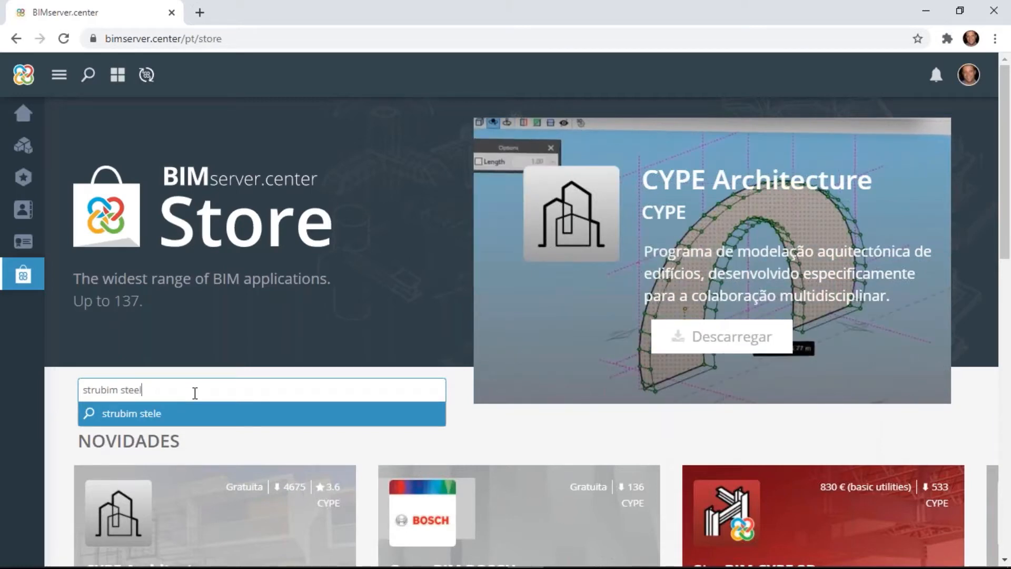
click(169, 417)
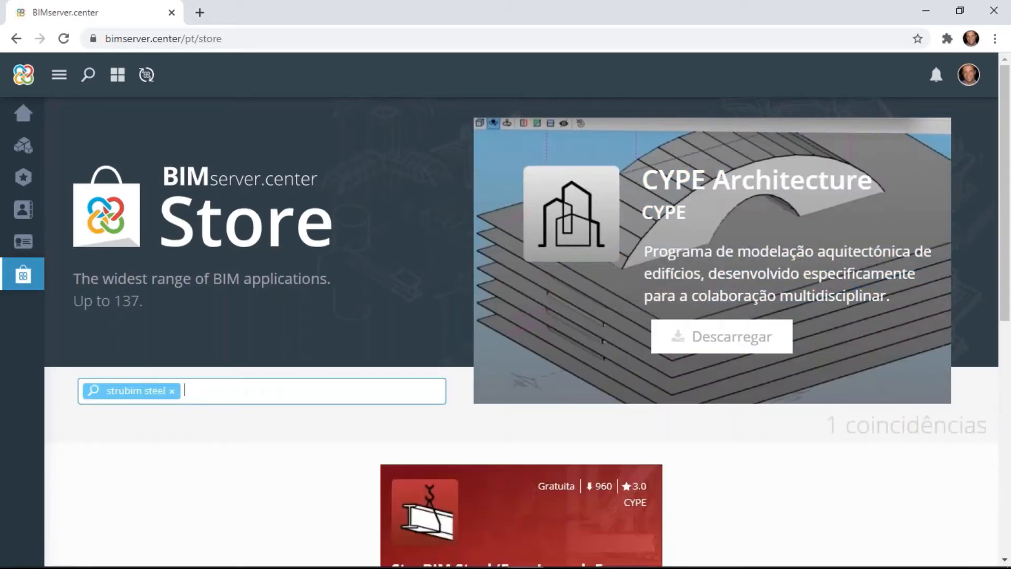
scroll(528, 368, down, 4)
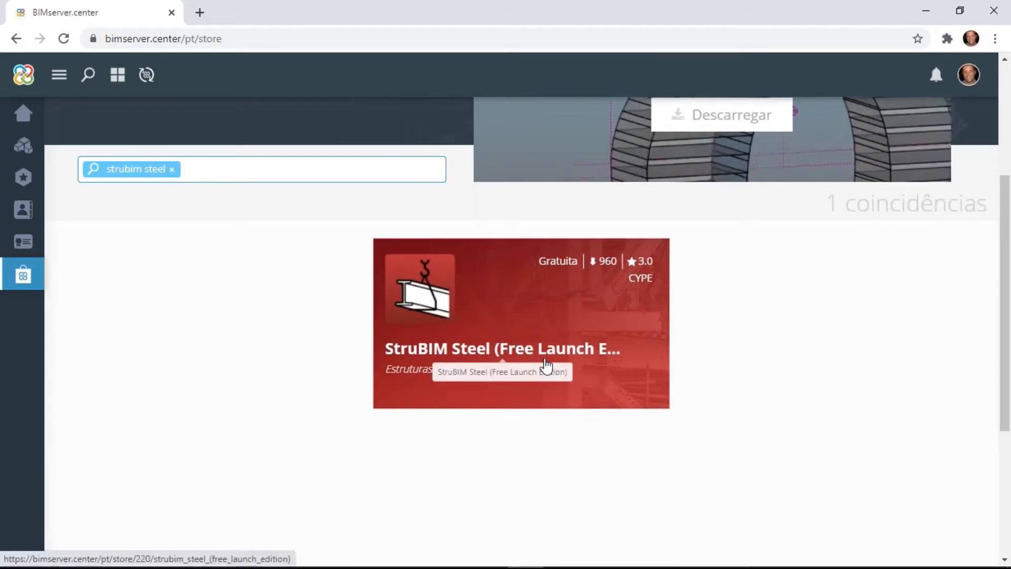
click(545, 364)
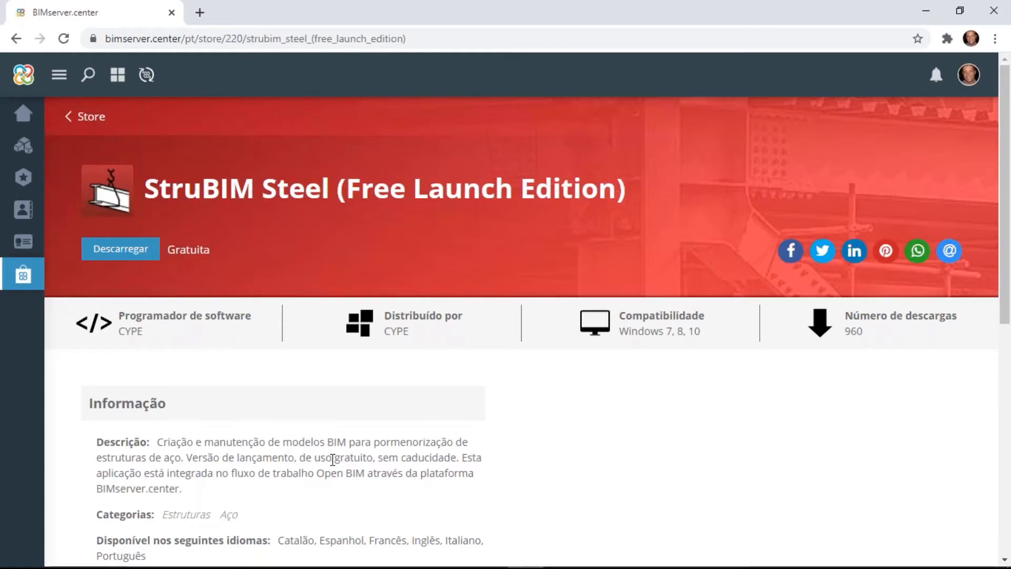
- Switch back to StruBIM Steel and maximize its window
click(927, 10)
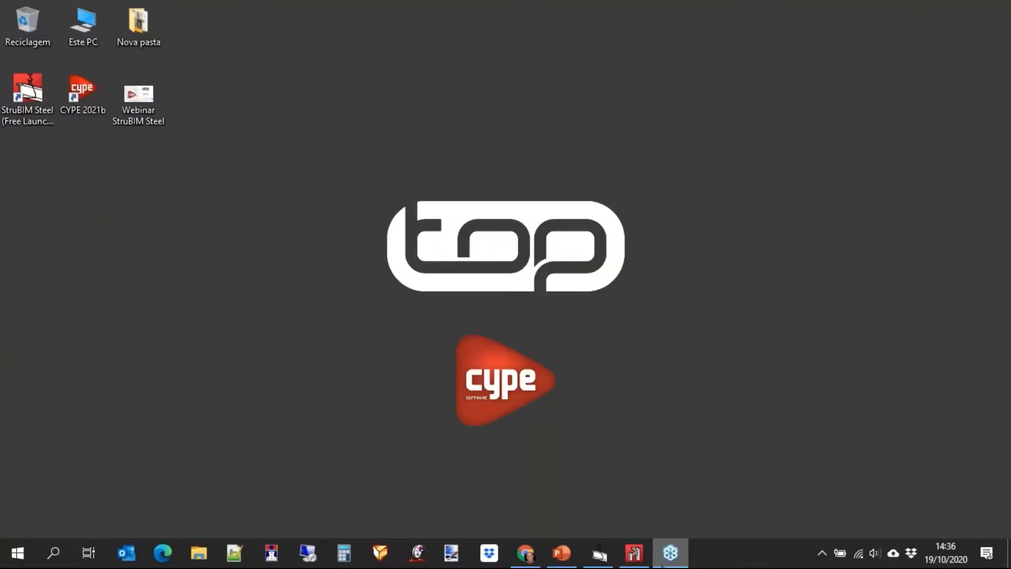
click(599, 553)
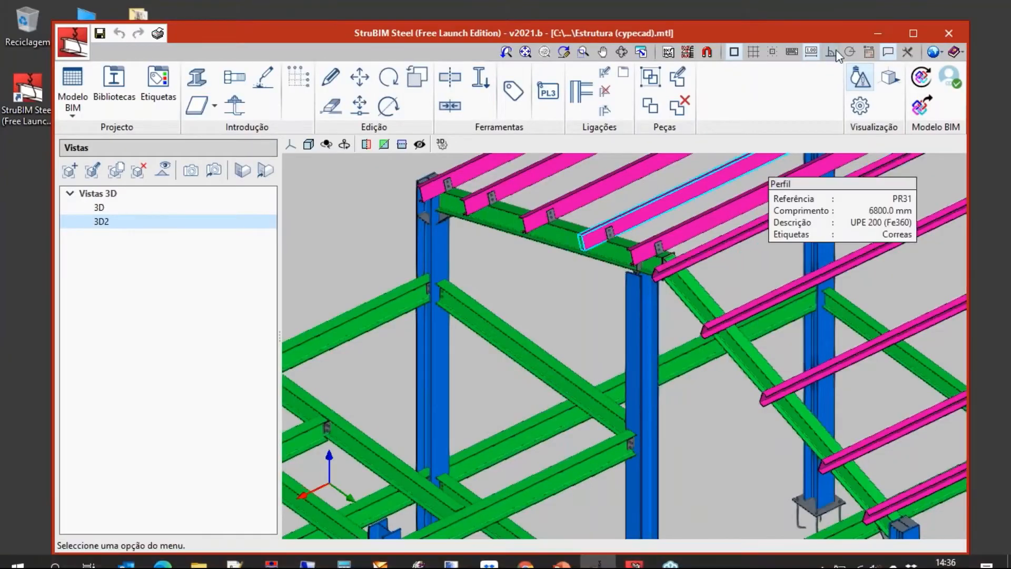
click(914, 34)
- Examine the bolted purlin plates, the rafter-to-column joint and the roof profiles in the 3D steel model
scroll(452, 255, down, 3)
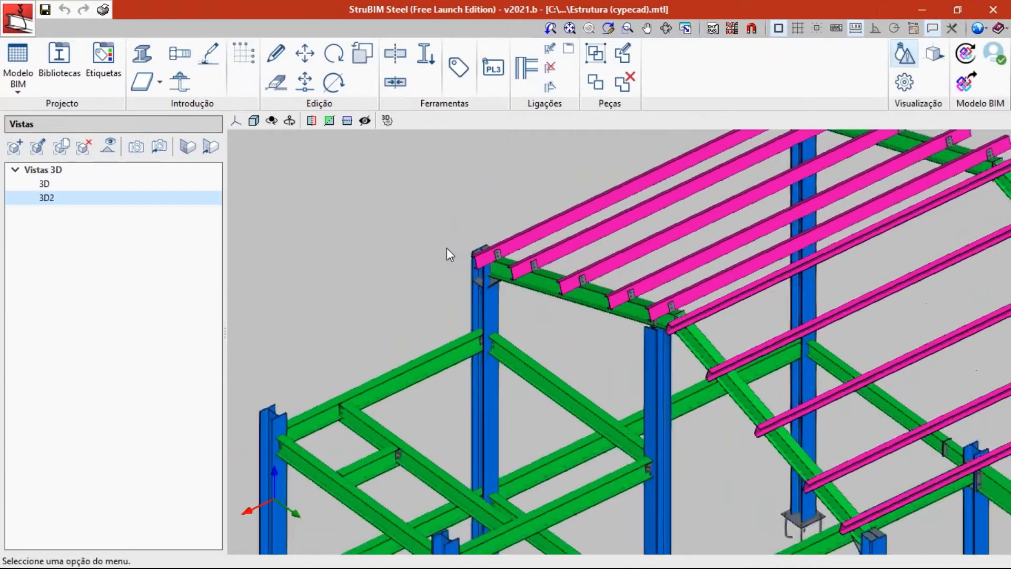
middle_drag(430, 242, 413, 269)
scroll(526, 274, up, 5)
scroll(375, 261, up, 6)
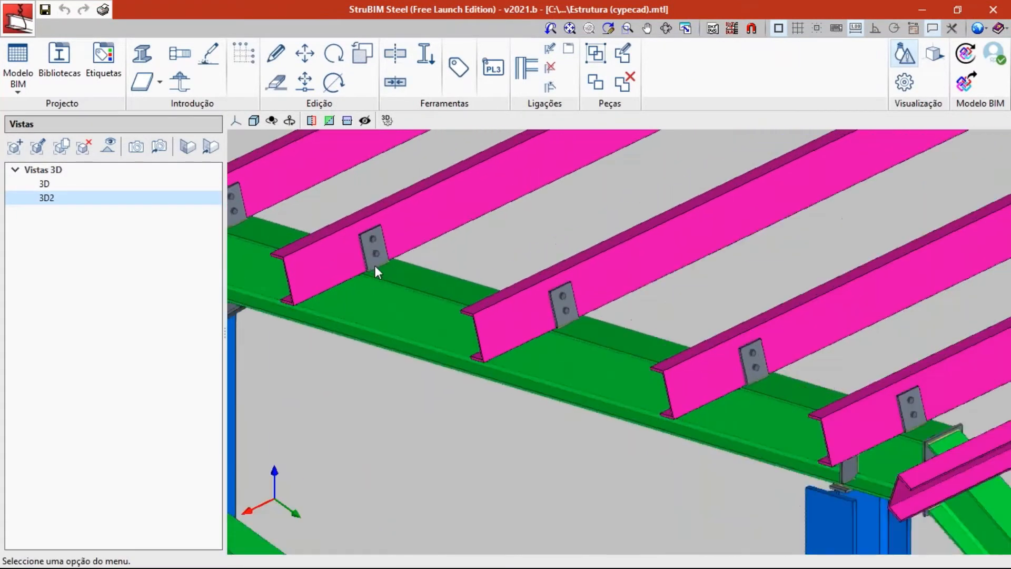
scroll(382, 255, down, 5)
scroll(382, 255, down, 2)
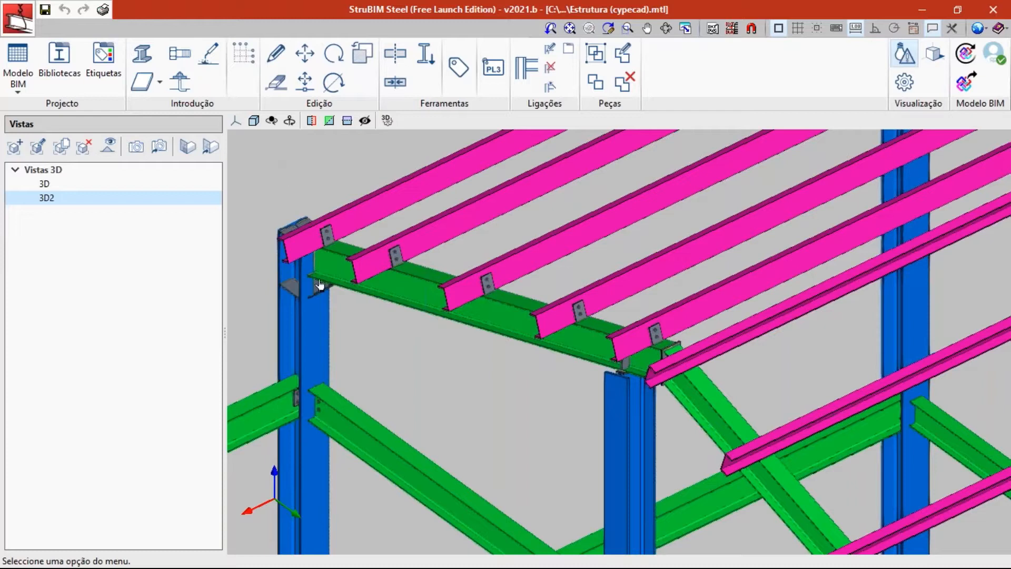
mouse_move(316, 362)
mouse_move(337, 310)
scroll(548, 272, down, 2)
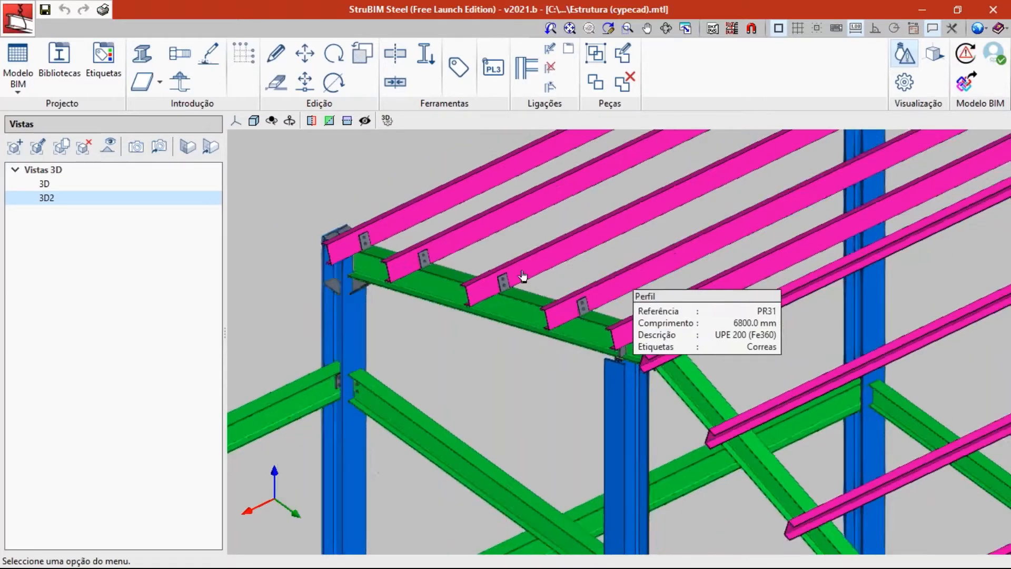
scroll(593, 368, down, 2)
scroll(520, 327, up, 1)
scroll(518, 326, up, 1)
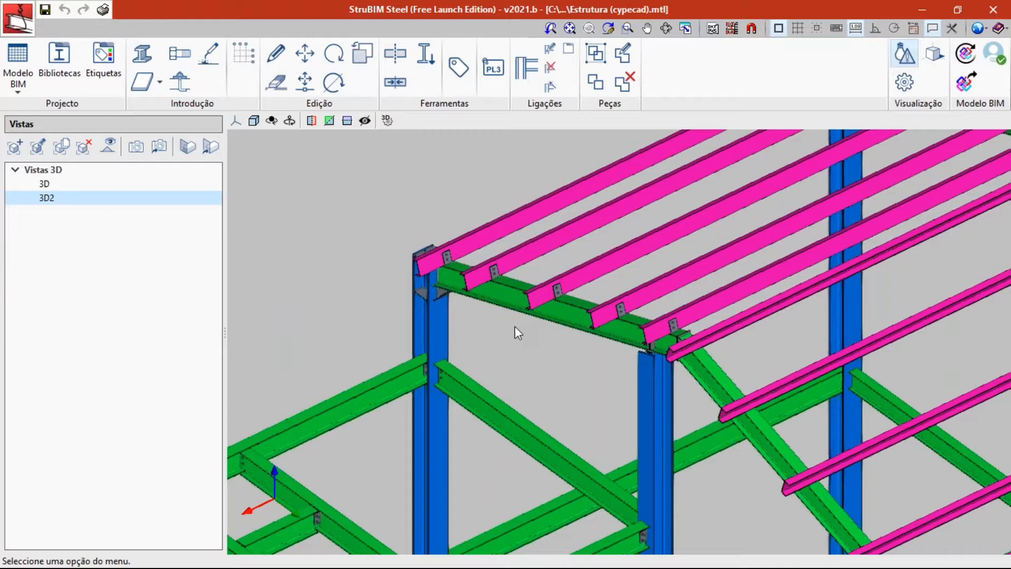
- Switch to CYPE 3D with the webinar silo job and generate the 3D view of the complete structure
click(921, 9)
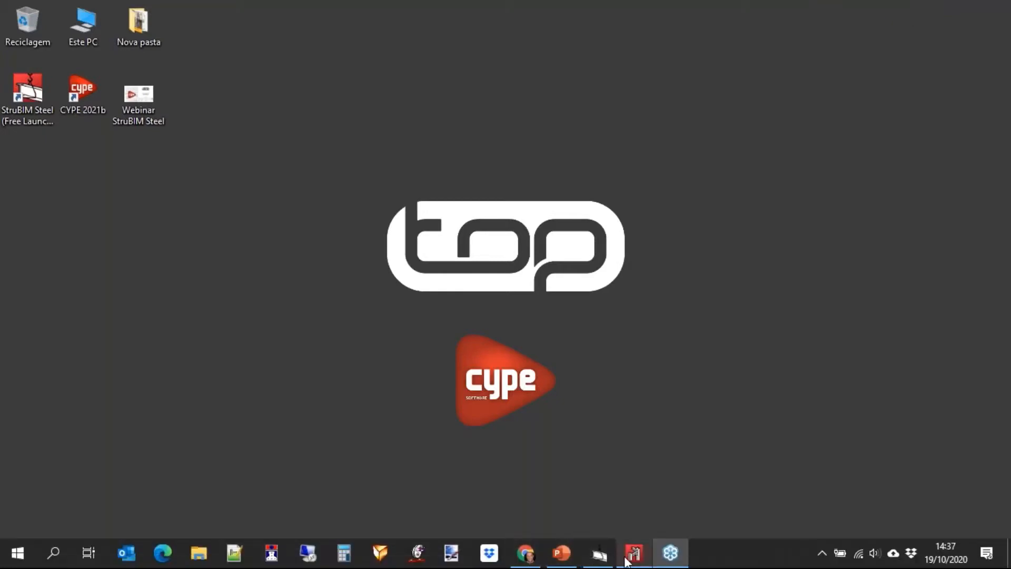
click(634, 554)
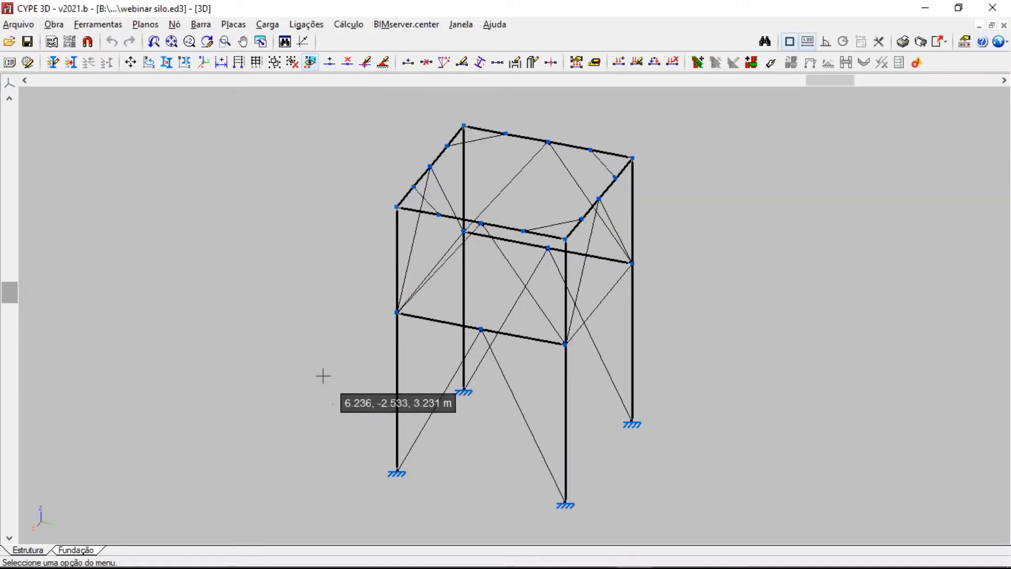
click(107, 27)
mouse_move(184, 351)
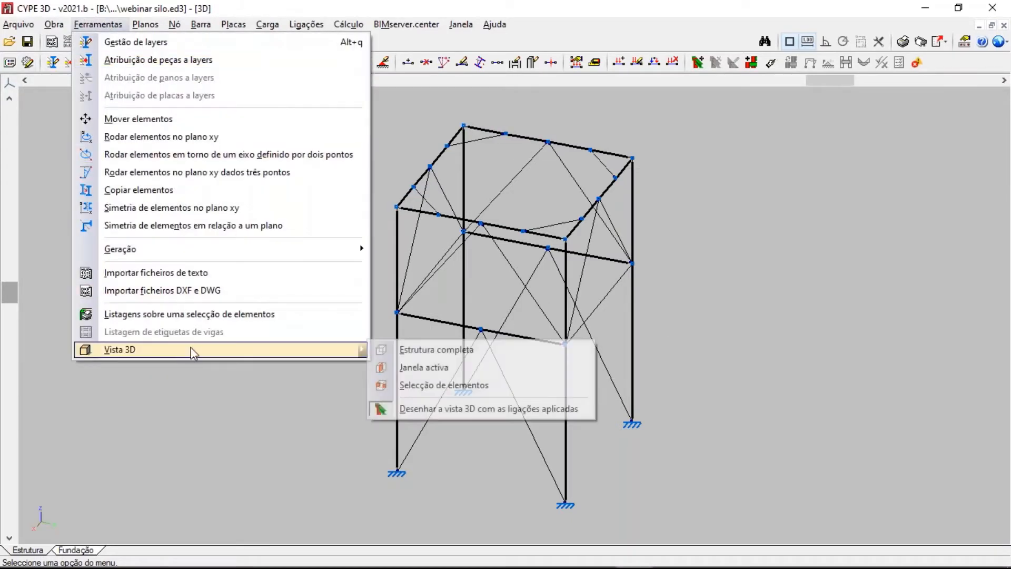
click(441, 348)
- Inspect the silo structure's columns, upper ring beams and bracing joints from several angles, and close the 3D model view
scroll(495, 366, up, 3)
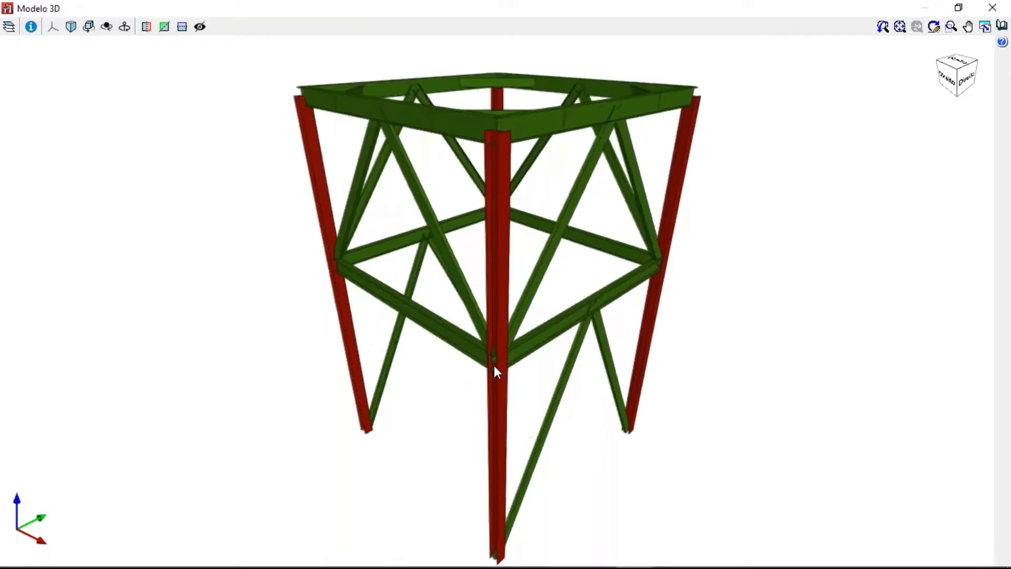
middle_drag(495, 251, 456, 244)
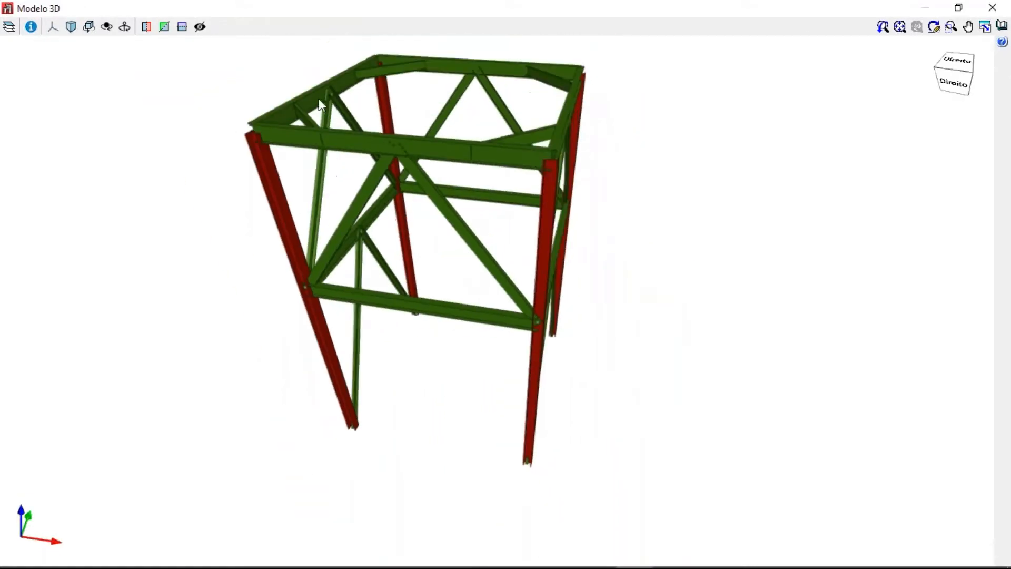
scroll(315, 154, up, 5)
scroll(314, 149, down, 5)
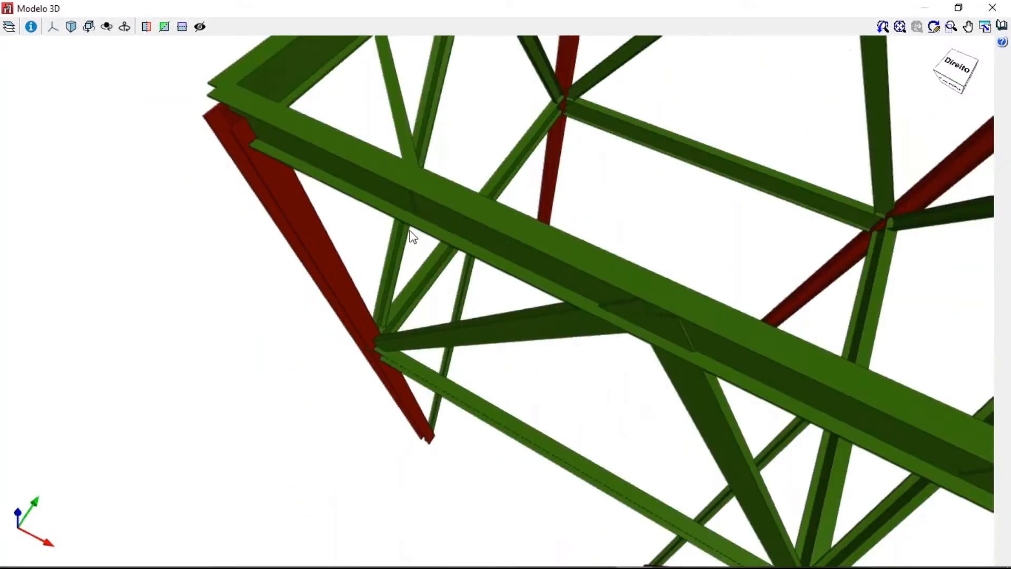
middle_drag(409, 235, 308, 299)
scroll(353, 331, up, 4)
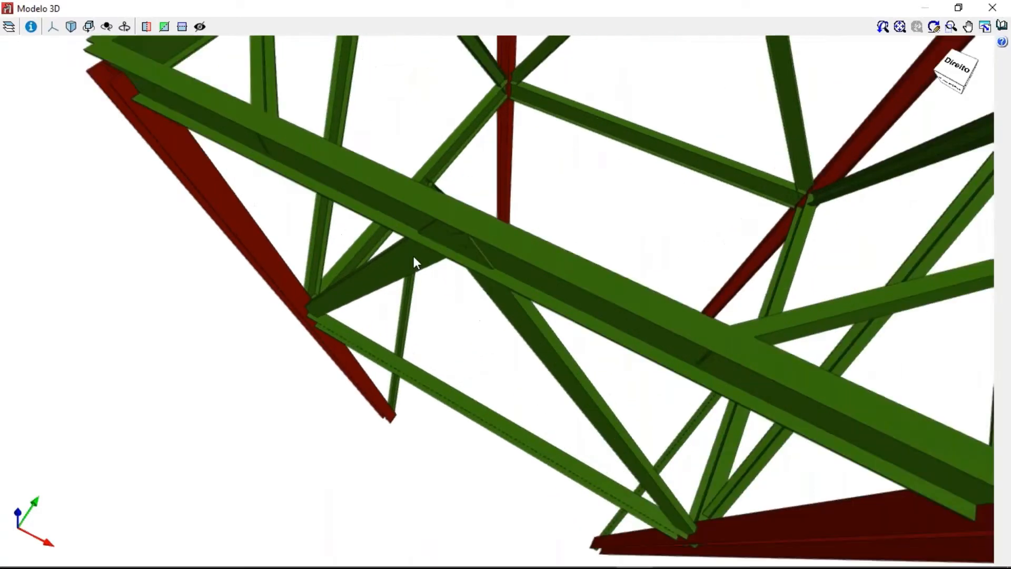
middle_drag(413, 256, 458, 275)
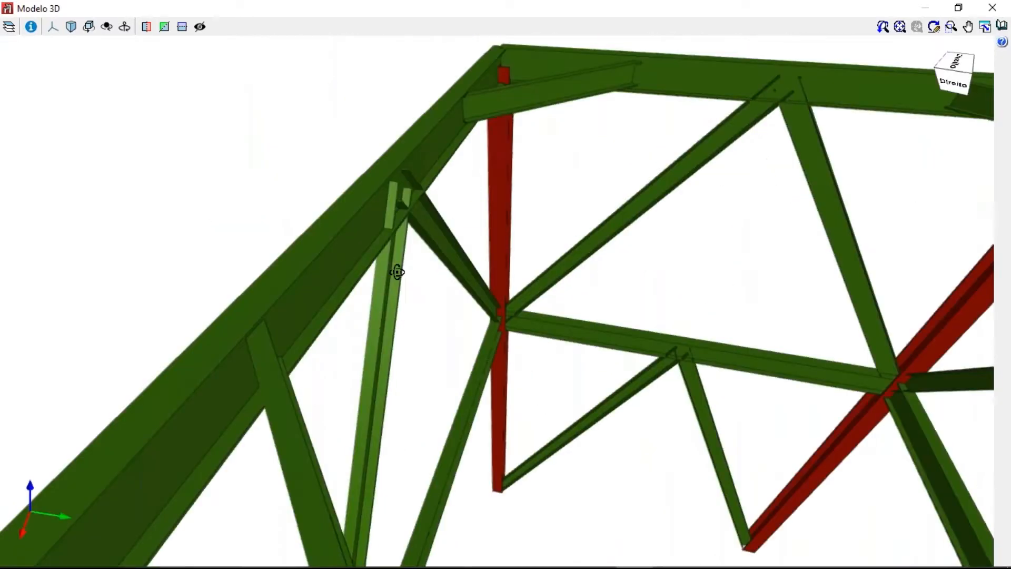
middle_drag(548, 262, 436, 313)
scroll(353, 349, down, 5)
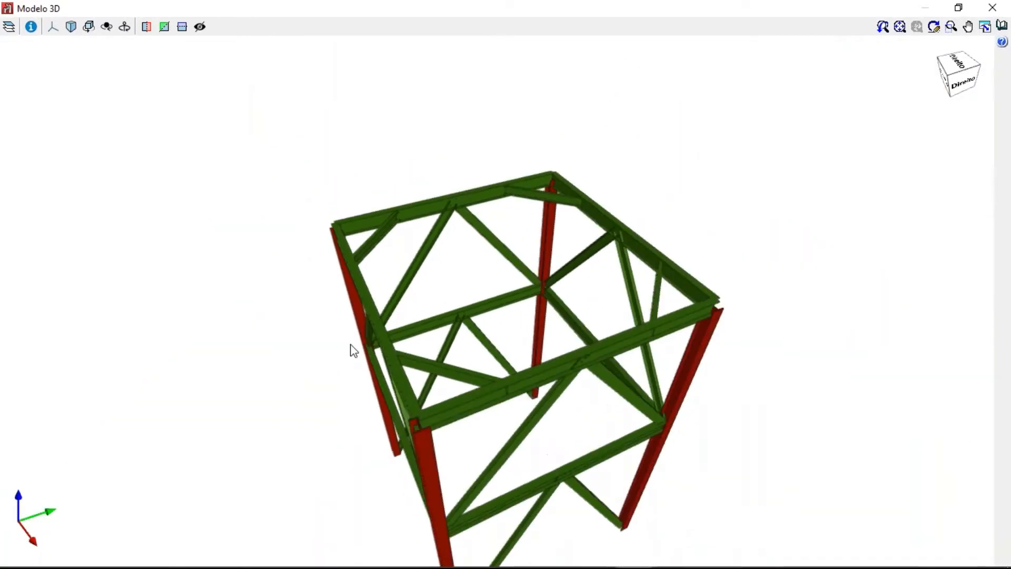
middle_drag(352, 350, 604, 380)
middle_drag(548, 276, 942, 83)
click(994, 9)
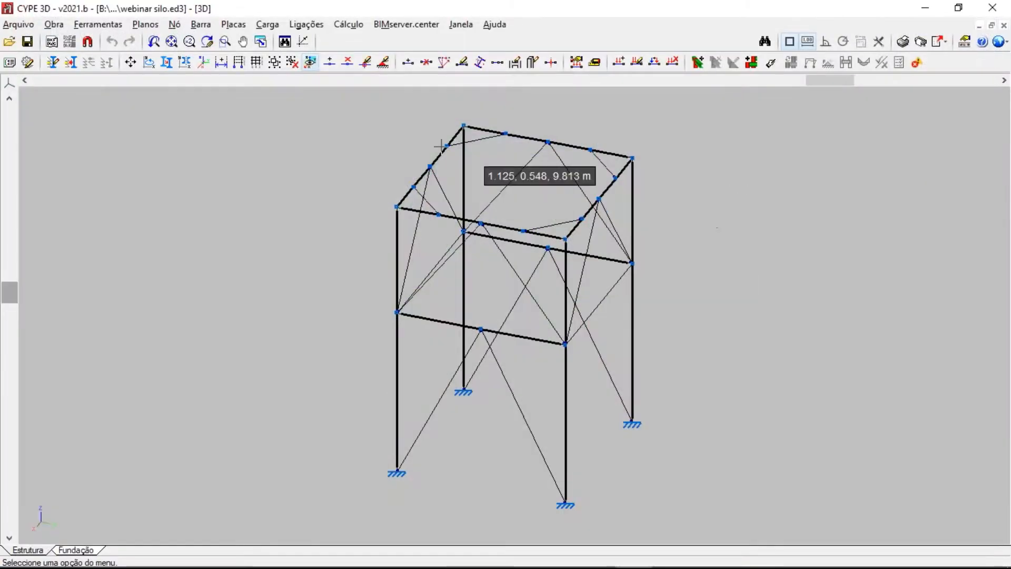
- Start linking the silo job to BIMserver.center and name a new project "webinar strubim steel"
click(376, 25)
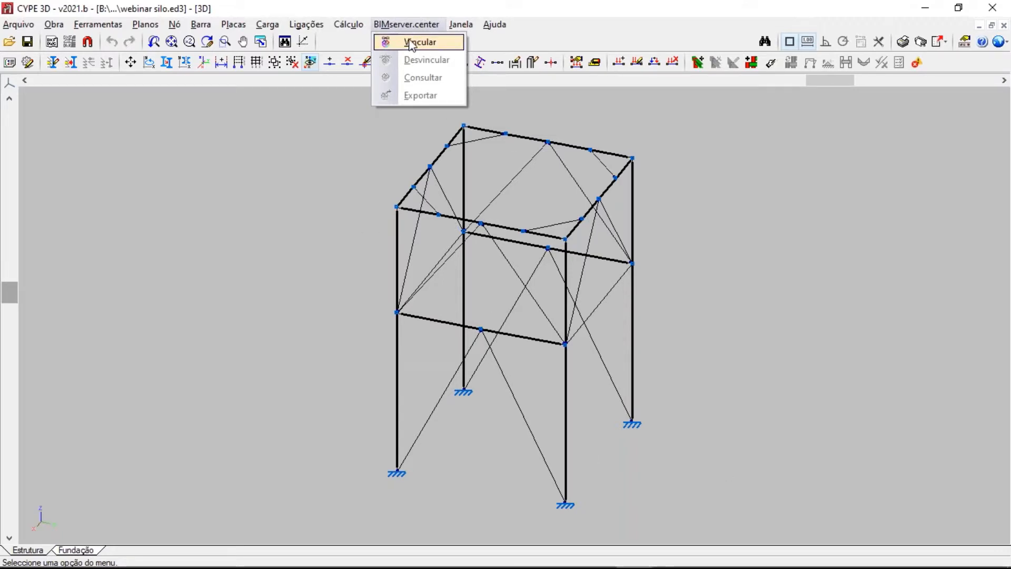
click(412, 42)
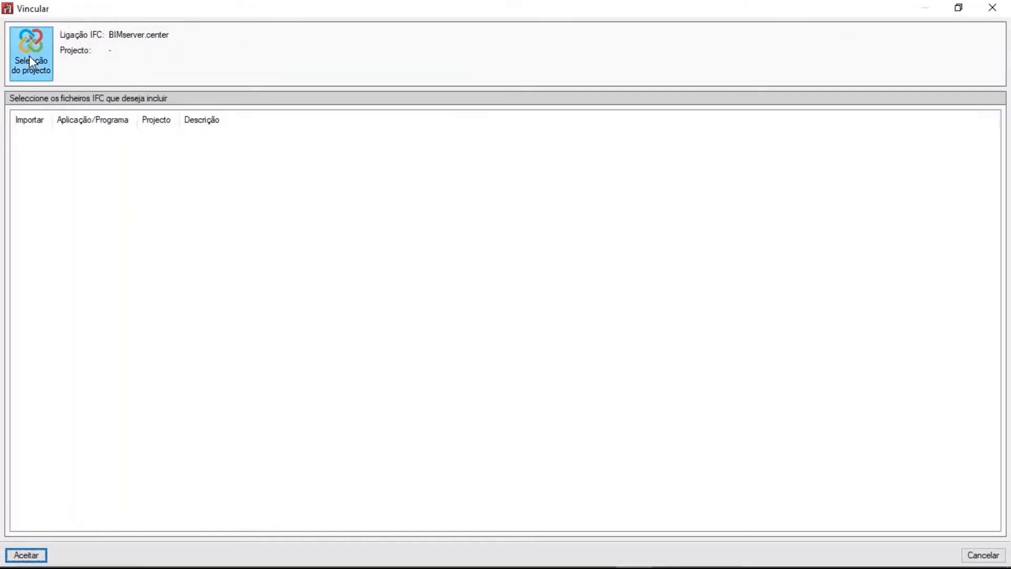
click(30, 55)
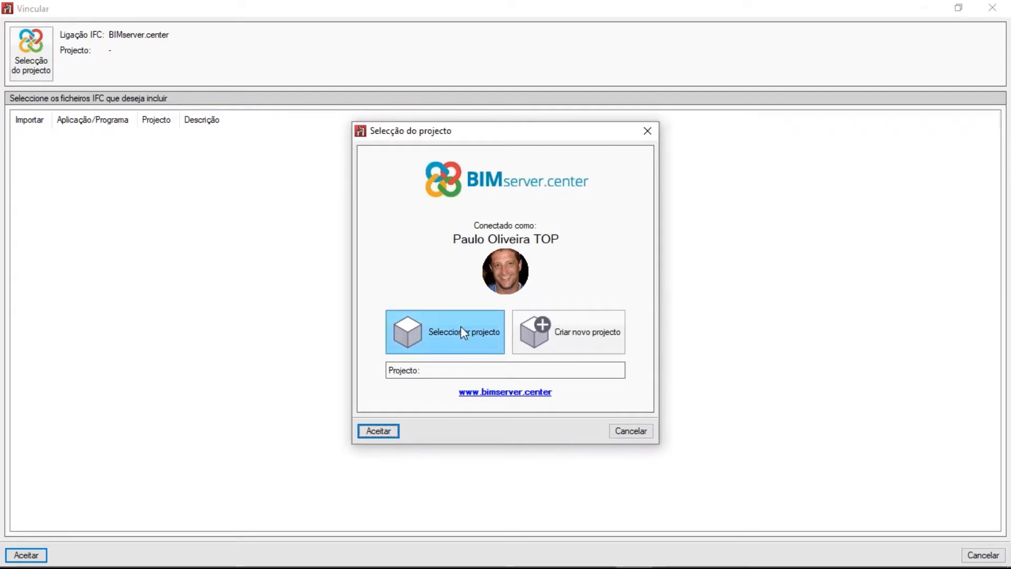
click(587, 340)
text(webinar str)
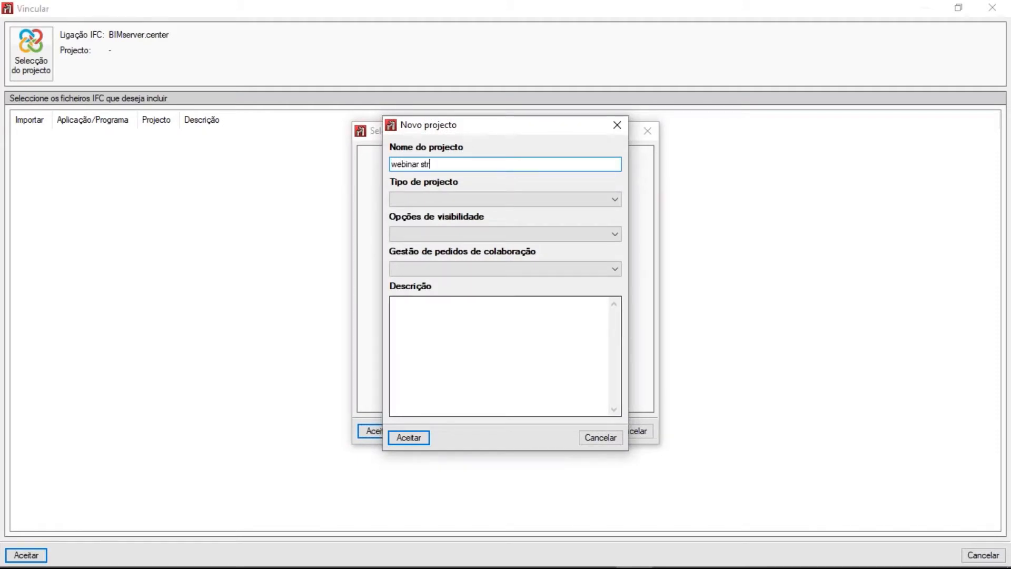
text(ubim steel)
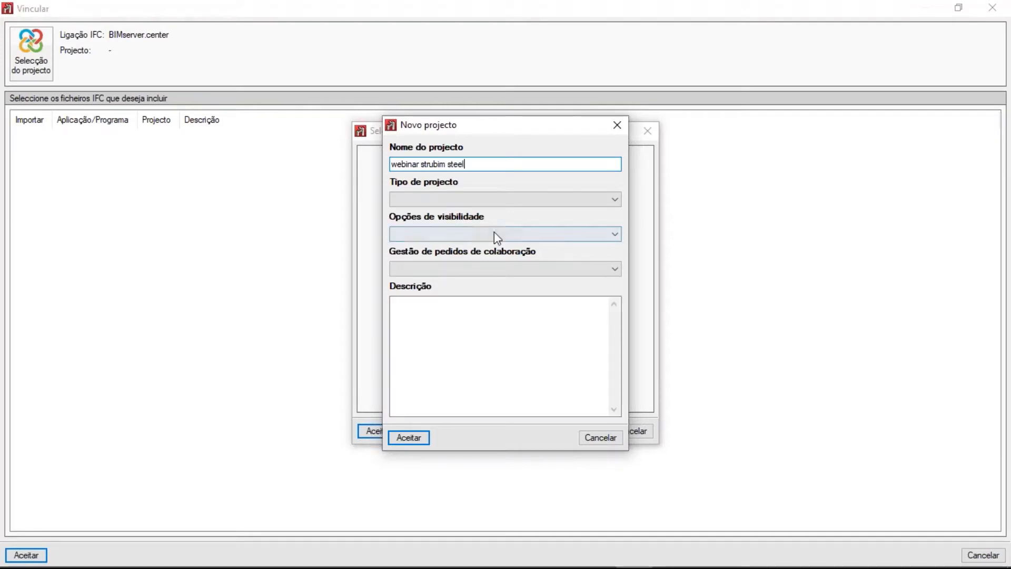
- Create the project with type Outros, visibility Não visível and collaboration requests Fechado, and link the silo job to it
click(518, 198)
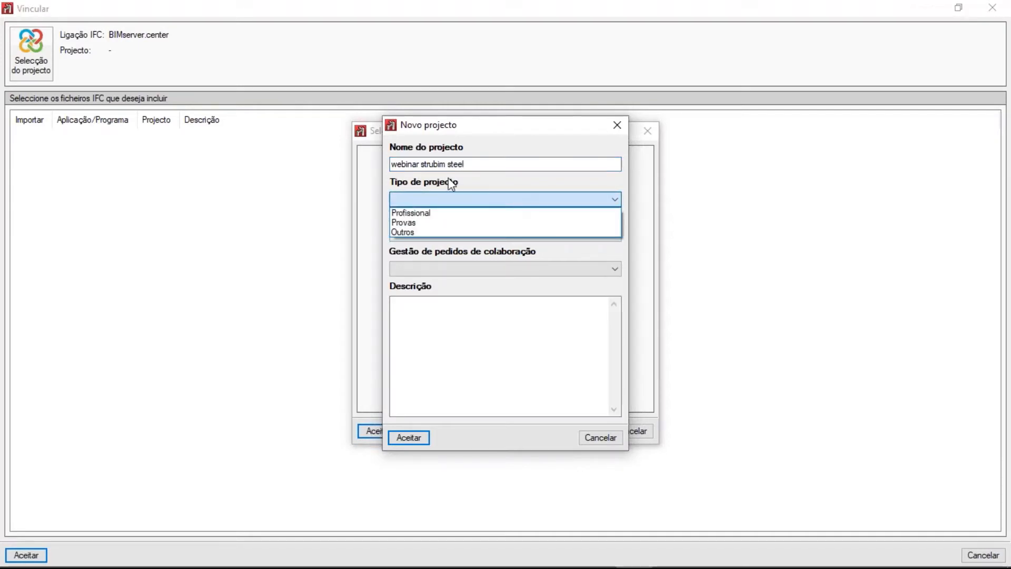
click(446, 232)
click(481, 234)
click(474, 265)
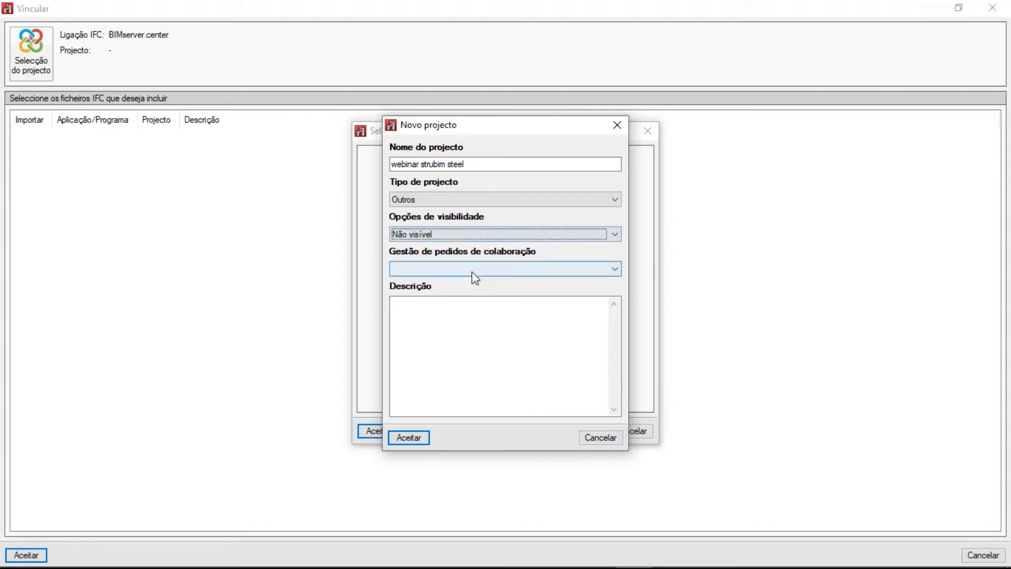
click(473, 272)
click(467, 303)
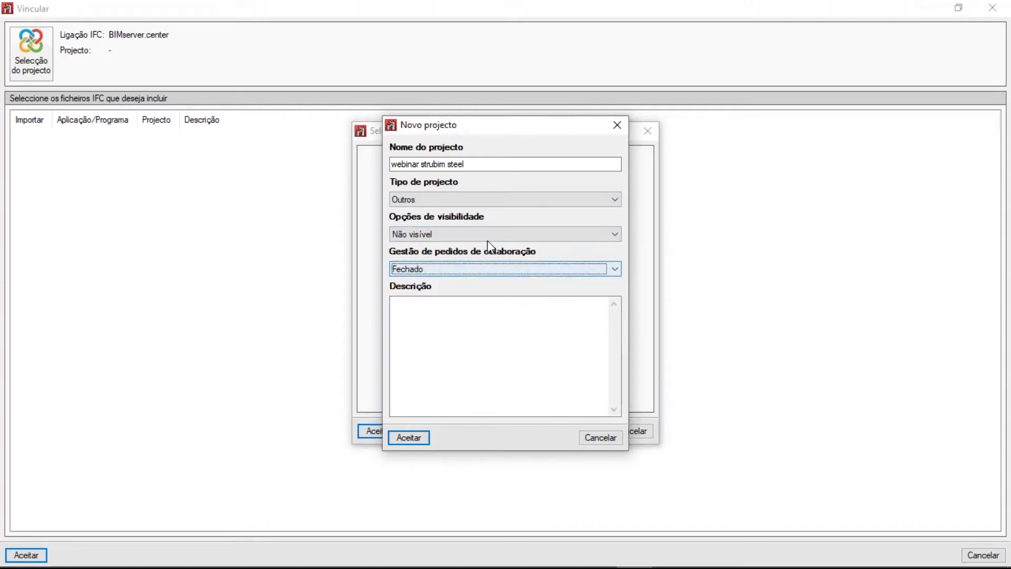
click(416, 438)
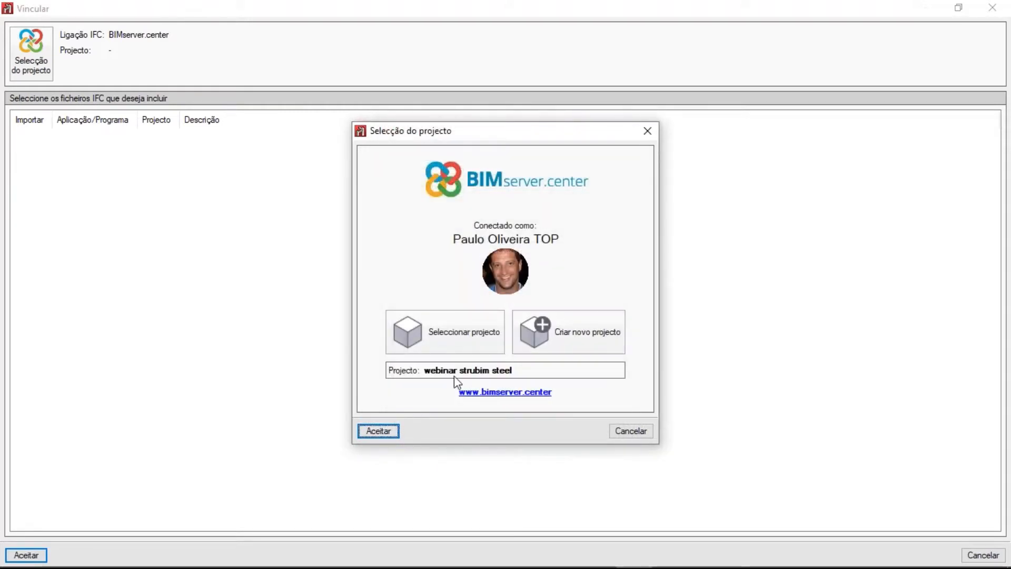
click(379, 432)
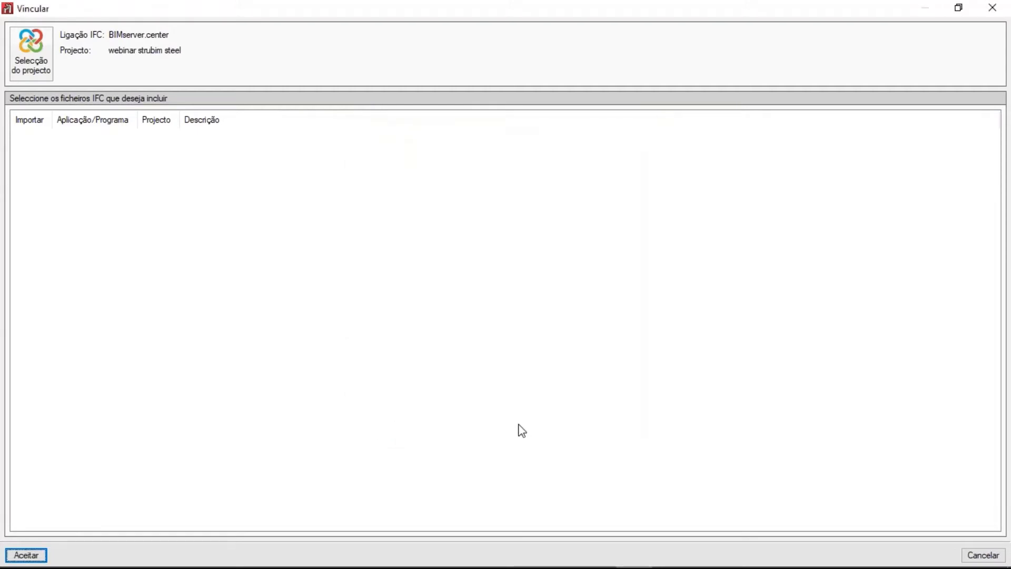
click(36, 556)
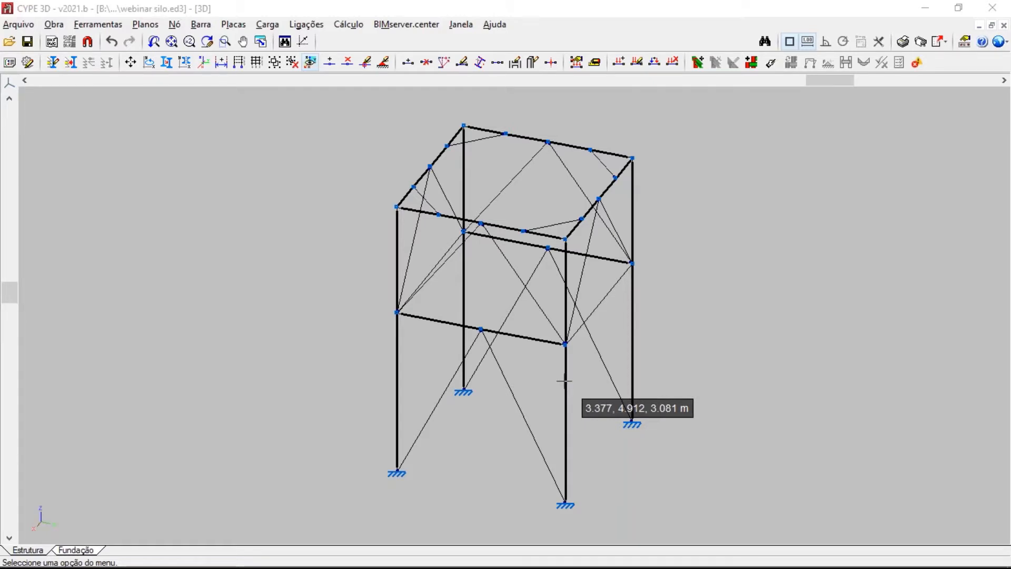
- Export the silo structure to the linked BIM project as an IFC file named Estrutura
click(406, 24)
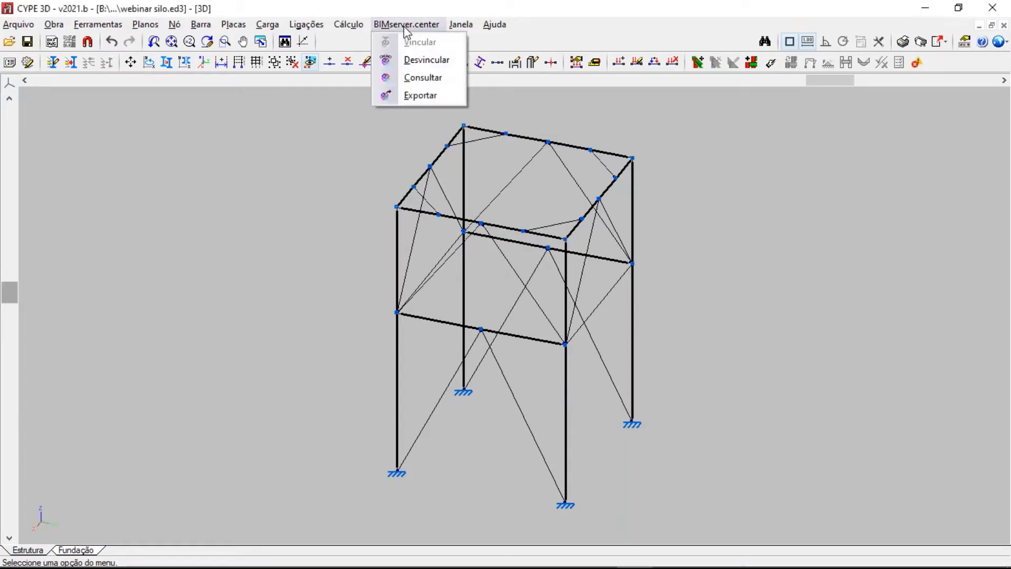
click(439, 97)
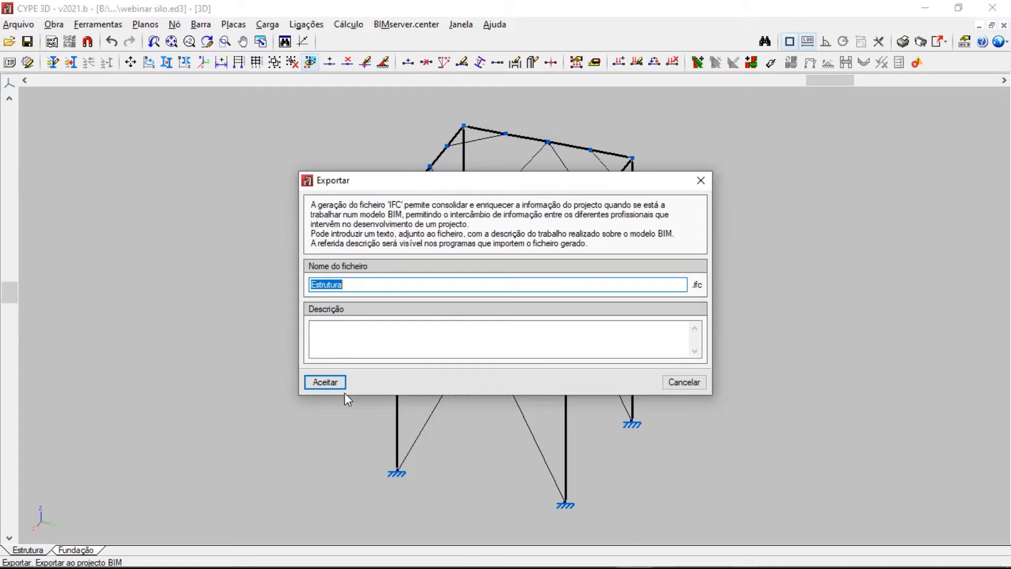
click(331, 382)
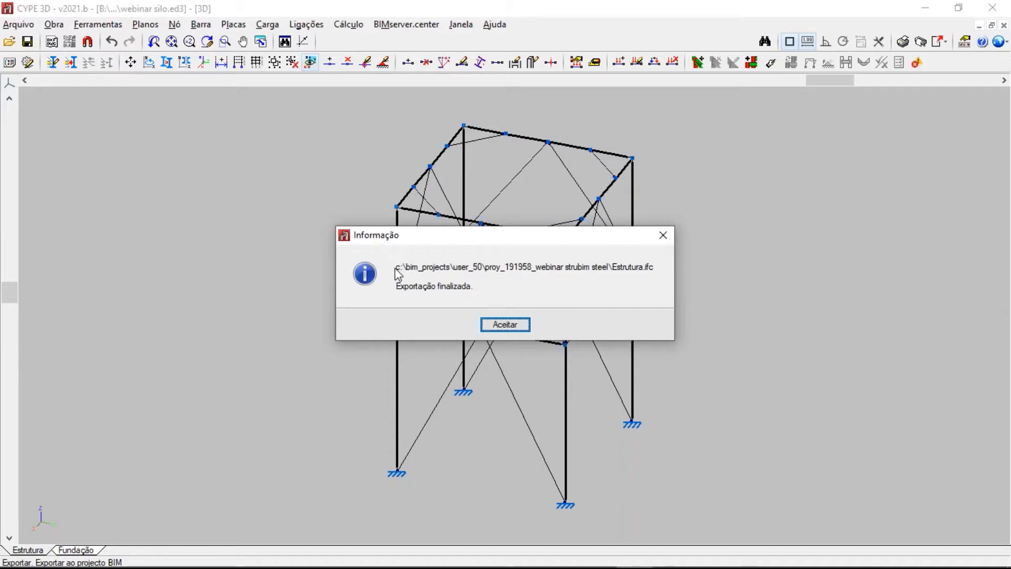
drag(399, 267, 648, 266)
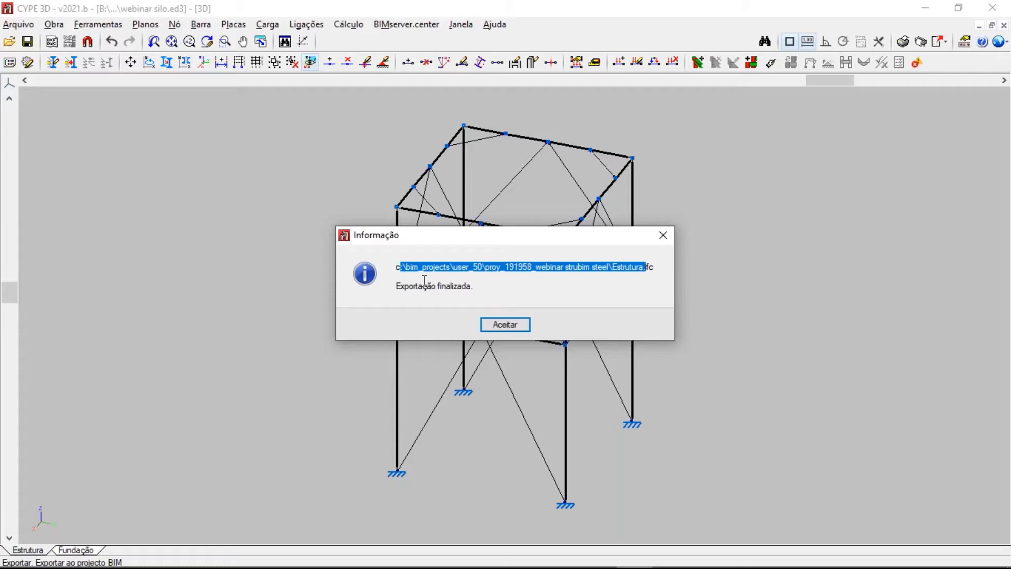
click(515, 330)
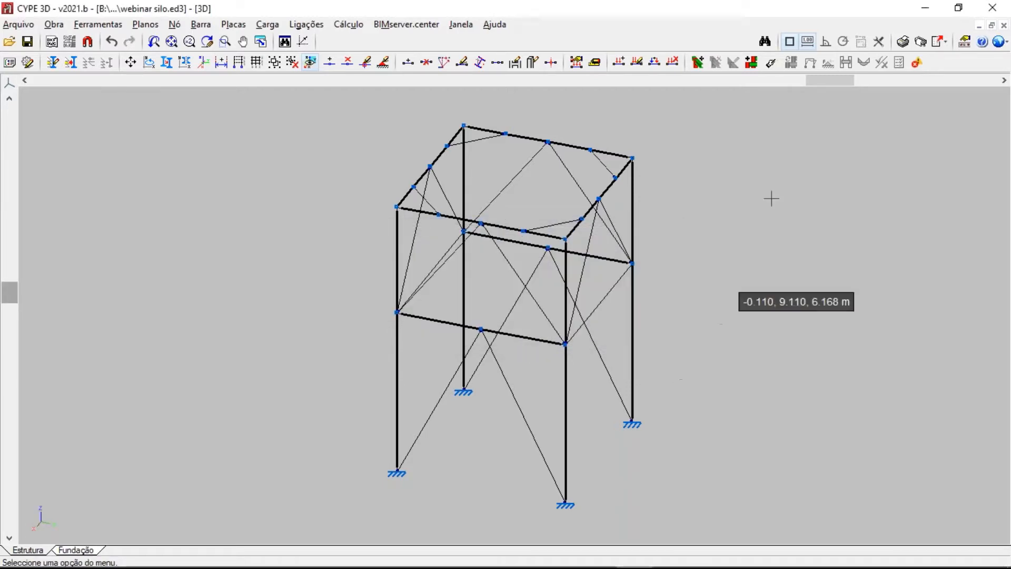
- Switch to StruBIM Steel and create a new job named "webinar", saving the current job's data
click(925, 12)
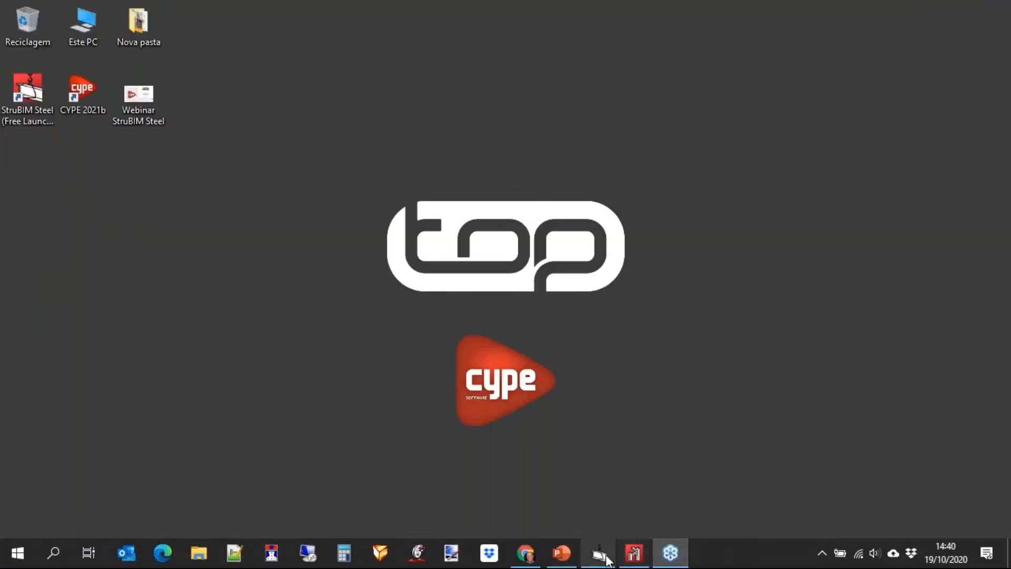
click(606, 557)
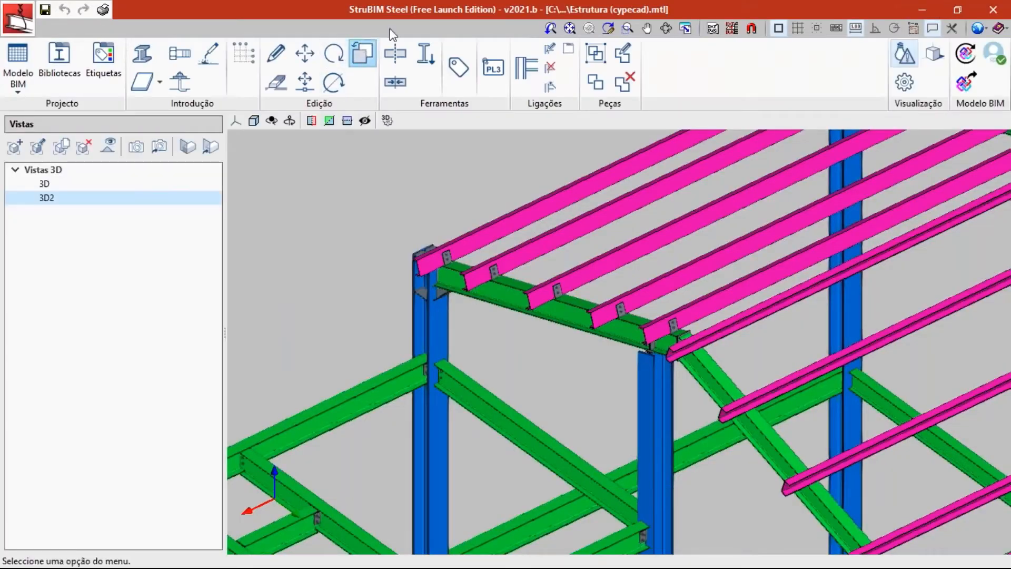
click(27, 23)
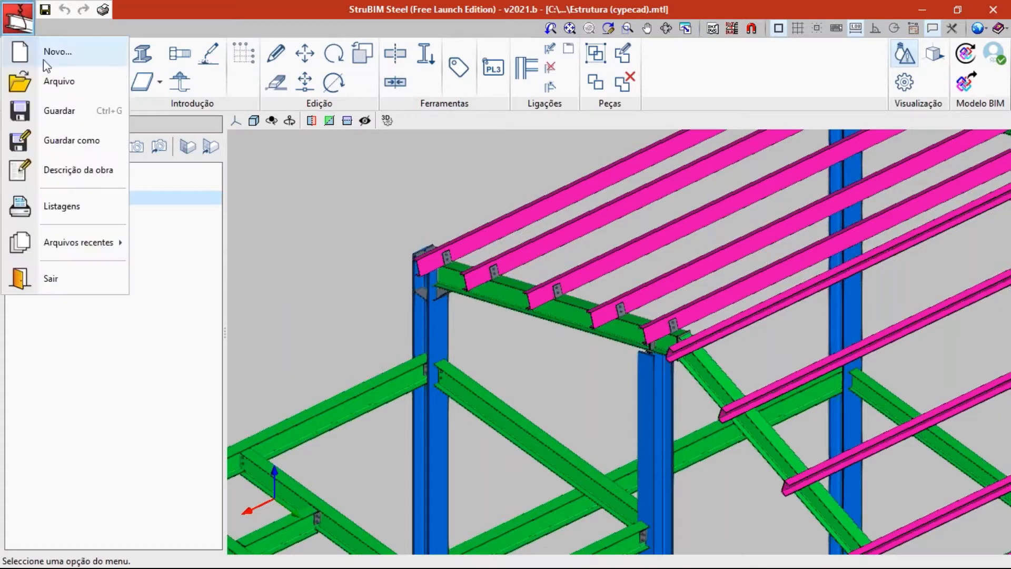
click(49, 51)
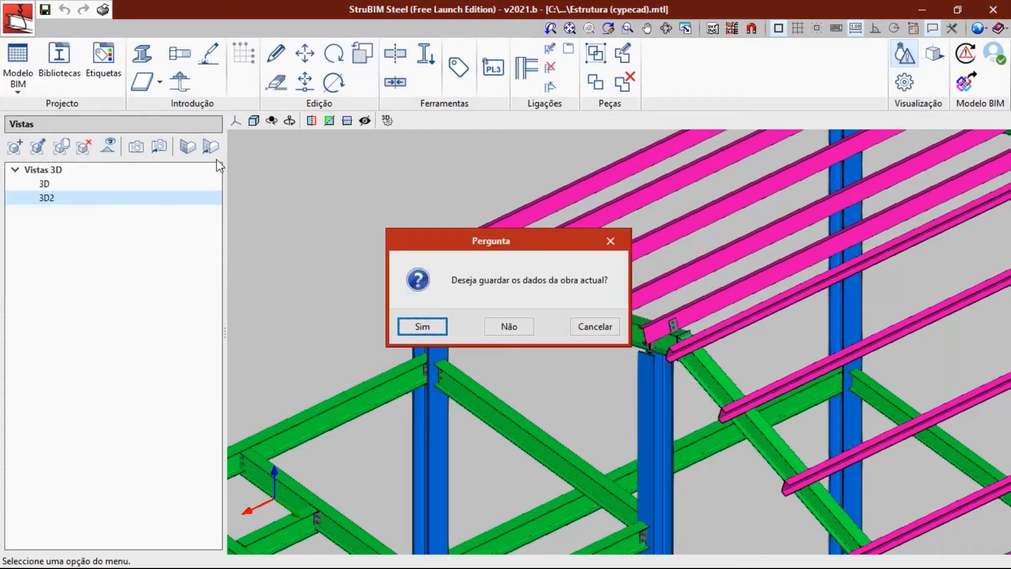
click(423, 326)
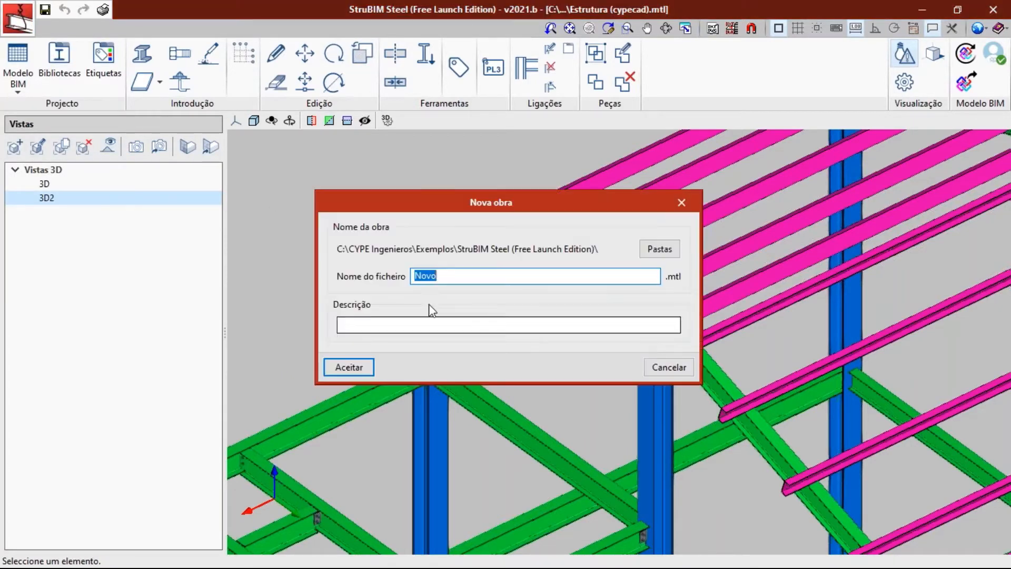
text(we)
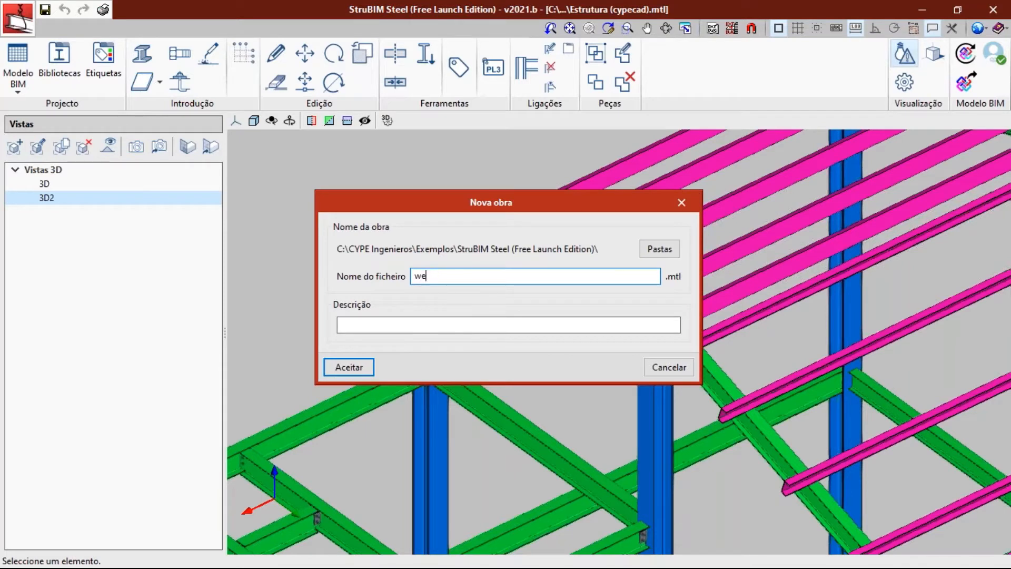
text(binar)
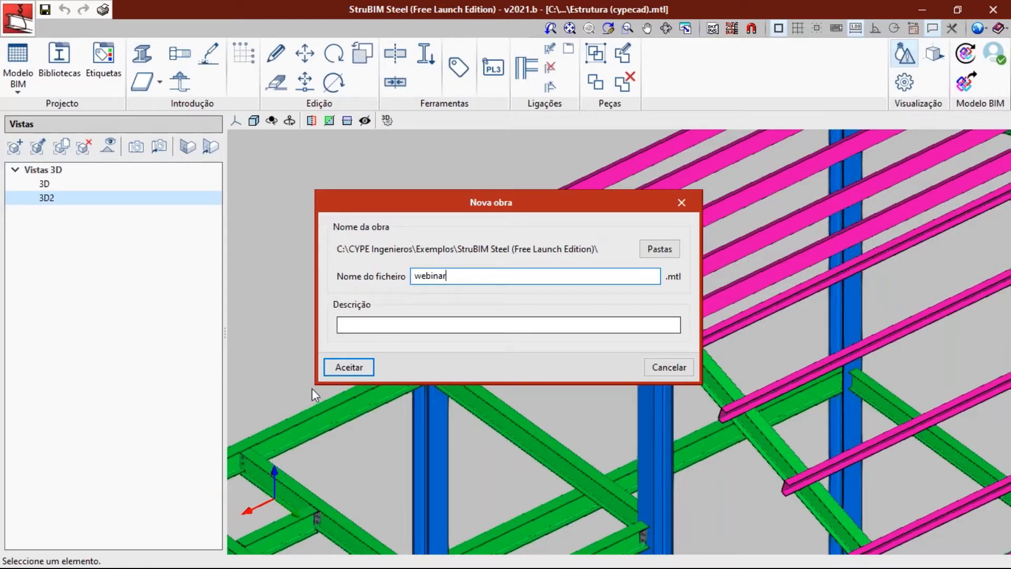
click(348, 368)
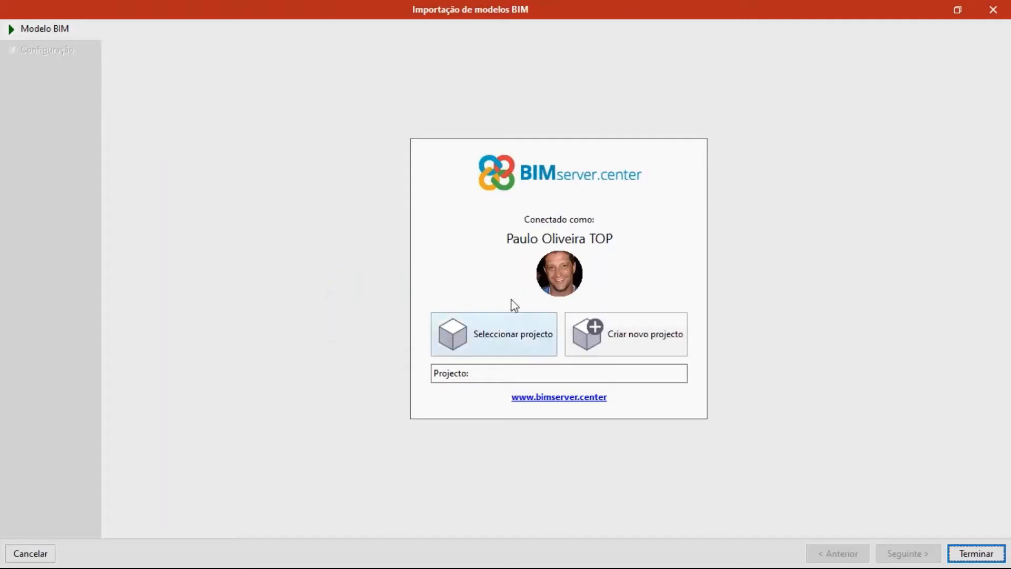
- Select the "webinar strubim steel" BIMserver.center project and include its CYPE 3D Estrutura file in the import
click(524, 337)
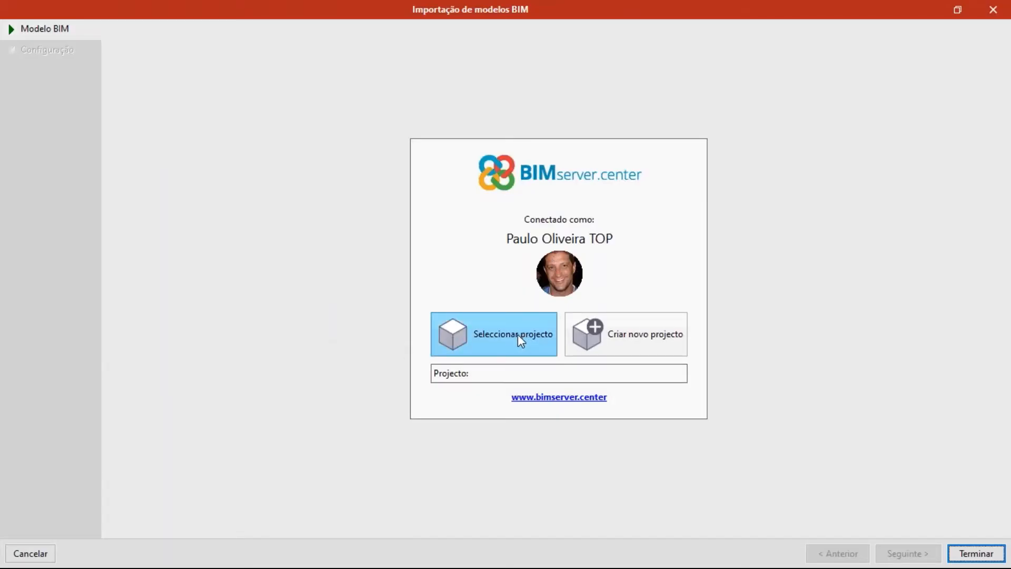
click(516, 334)
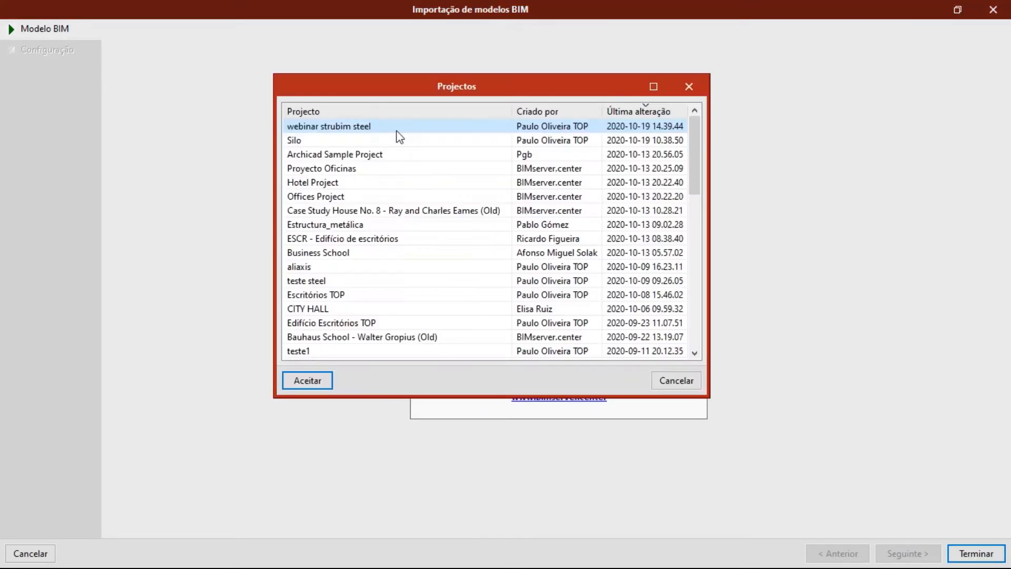
click(308, 380)
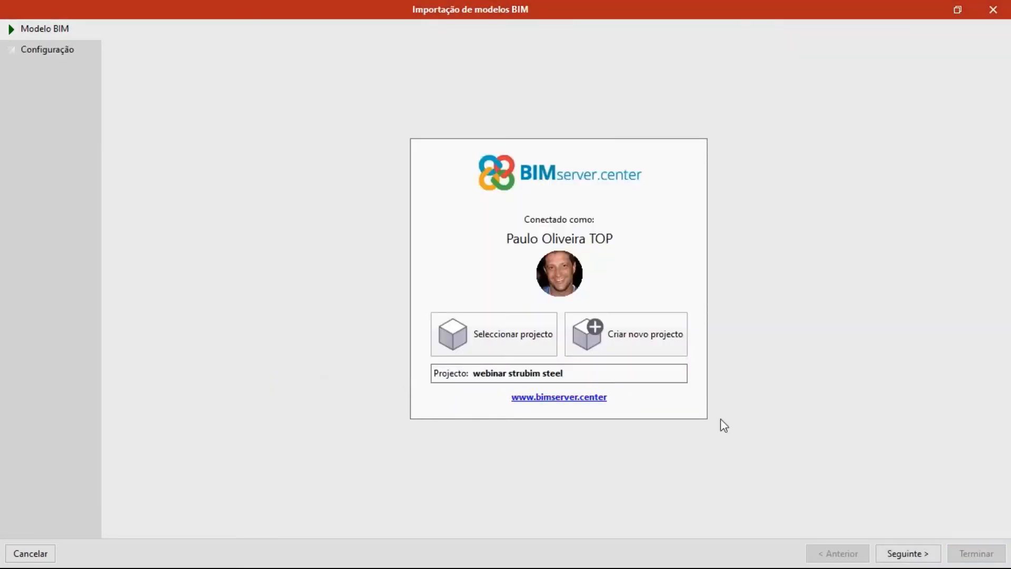
click(906, 553)
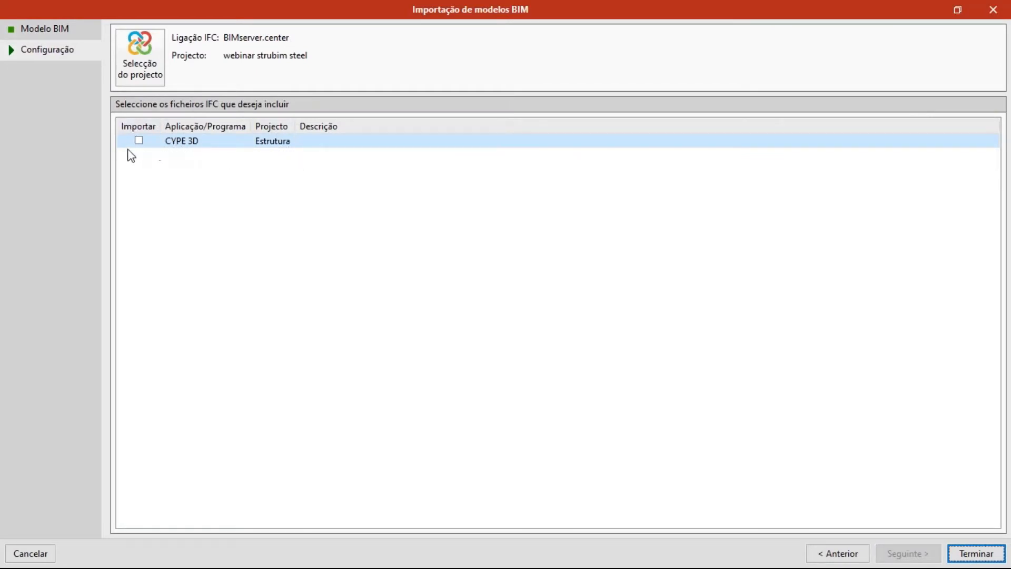
click(139, 141)
click(976, 554)
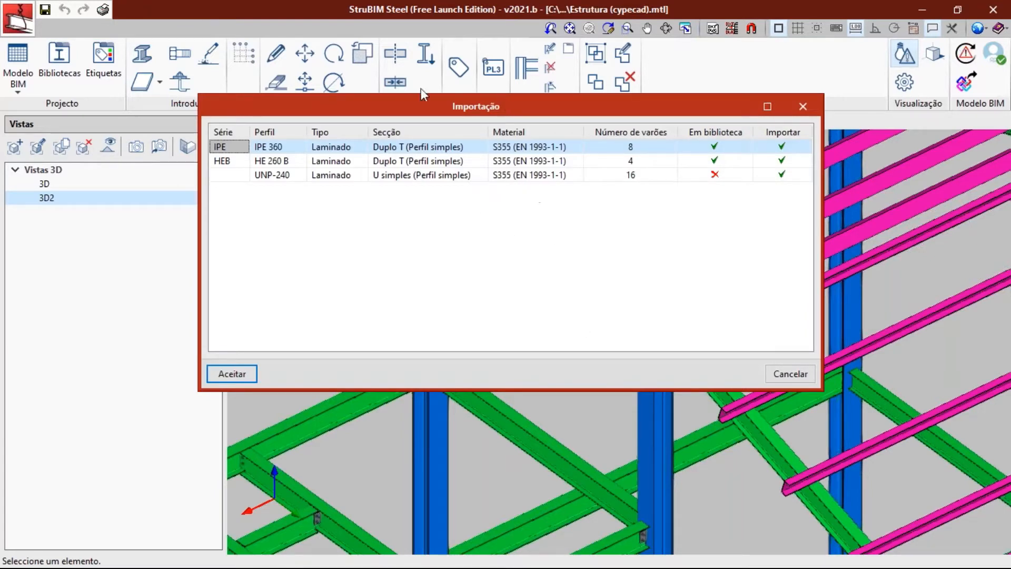
- Try excluding the IPE 360 and HE 260 B profiles from the import, and include them again
drag(499, 117, 468, 195)
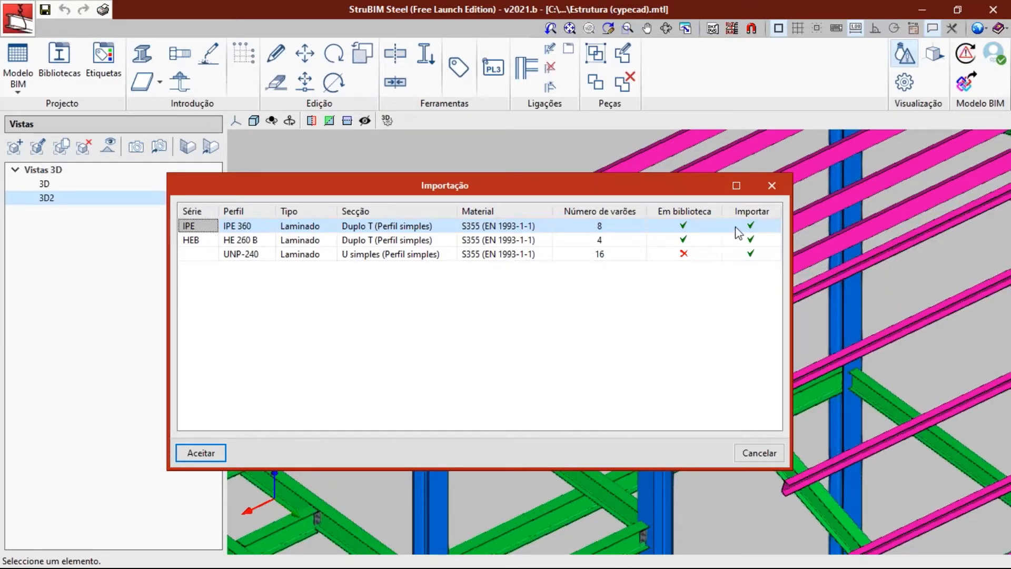
click(753, 226)
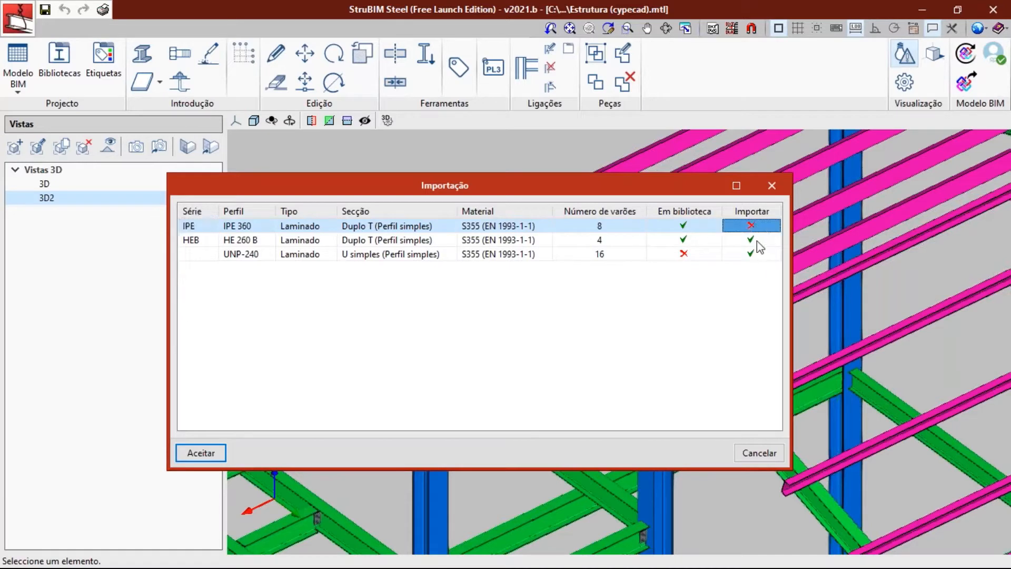
click(755, 241)
click(754, 226)
click(755, 238)
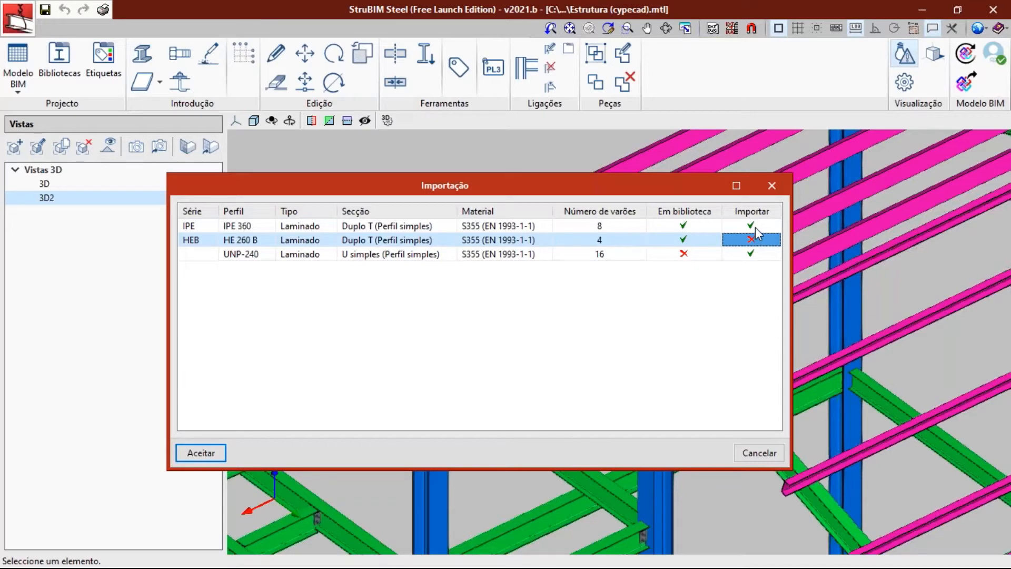
click(756, 225)
click(754, 238)
click(752, 224)
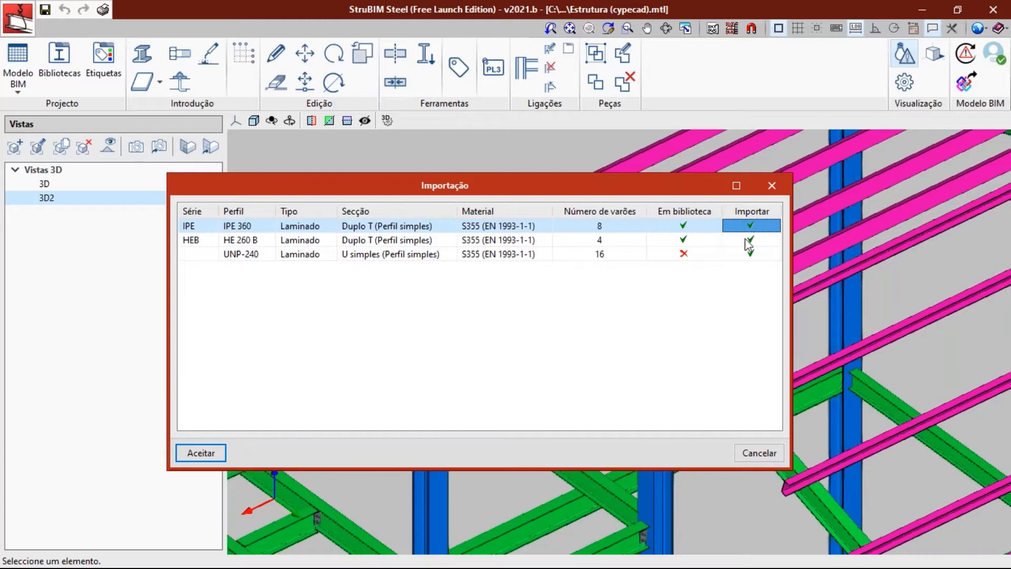
- Import the IPE 360, HE 260 B and UNP-240 bars of the silo into the new job
click(200, 453)
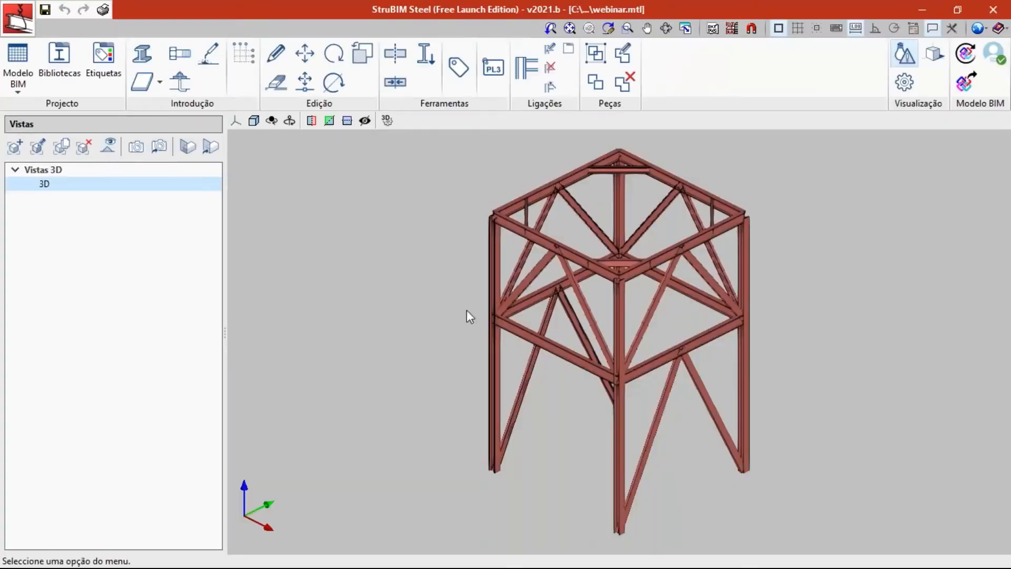
scroll(566, 311, up, 5)
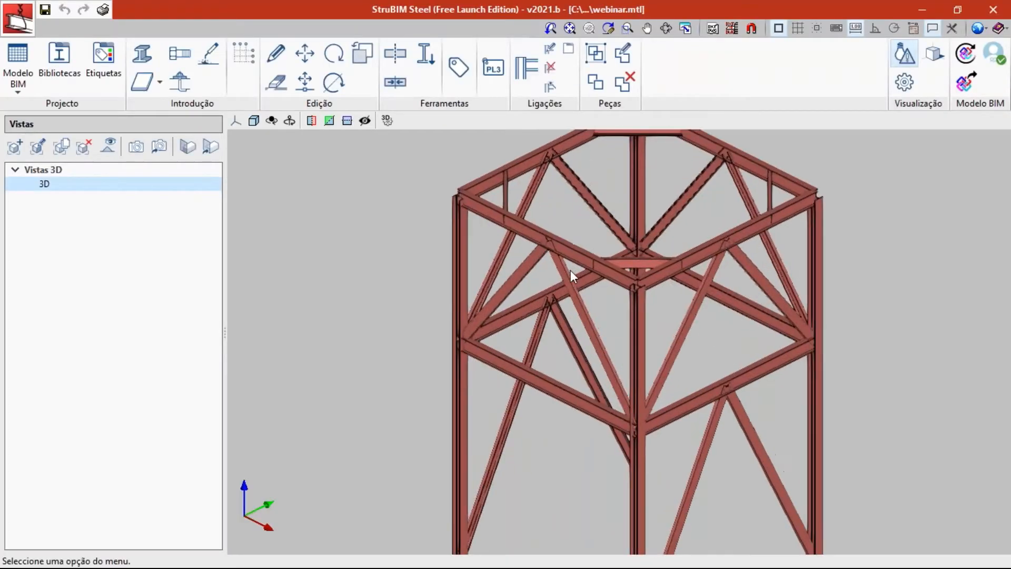
- Examine the imported silo structure and the BIM model's table of profiles, closing the table without changes
mouse_move(551, 303)
middle_down()
mouse_move(589, 291)
mouse_move(524, 316)
mouse_move(614, 290)
mouse_move(507, 315)
mouse_move(661, 285)
mouse_move(641, 301)
mouse_move(693, 322)
mouse_move(670, 310)
mouse_move(701, 299)
mouse_move(709, 311)
mouse_move(658, 312)
mouse_move(682, 314)
middle_up()
scroll(574, 228, up, 4)
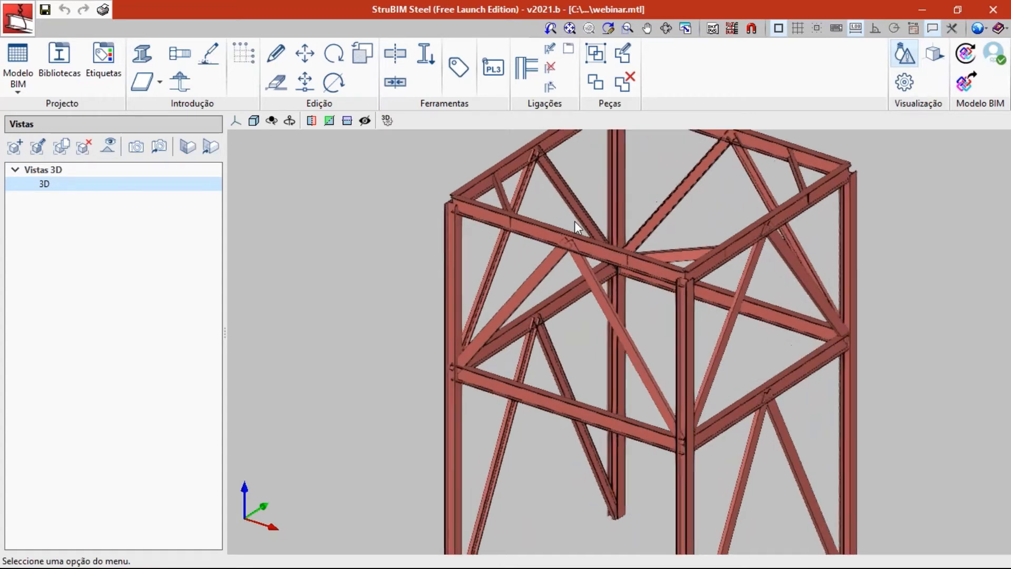
scroll(546, 285, down, 6)
middle_drag(576, 308, 577, 294)
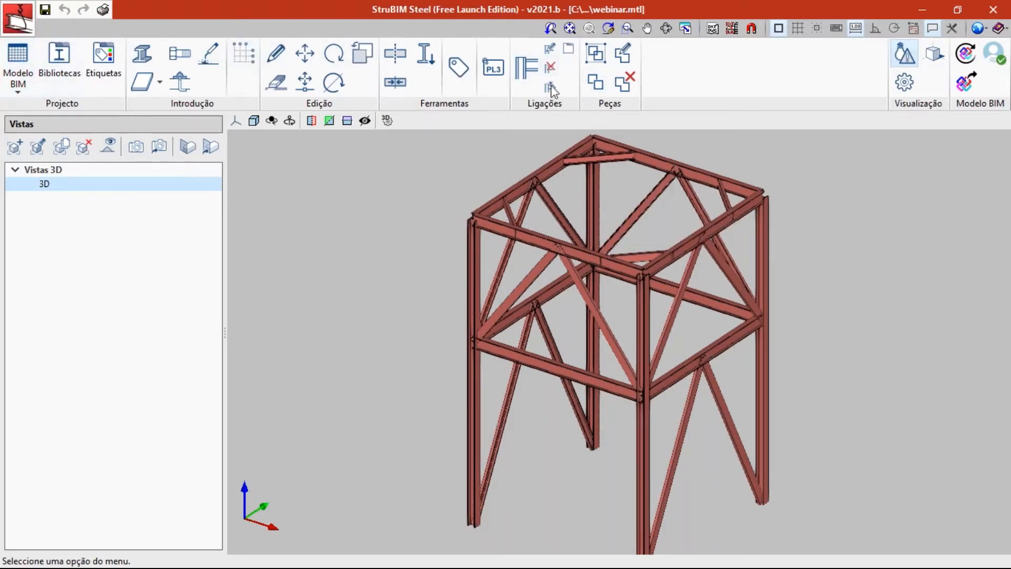
click(20, 52)
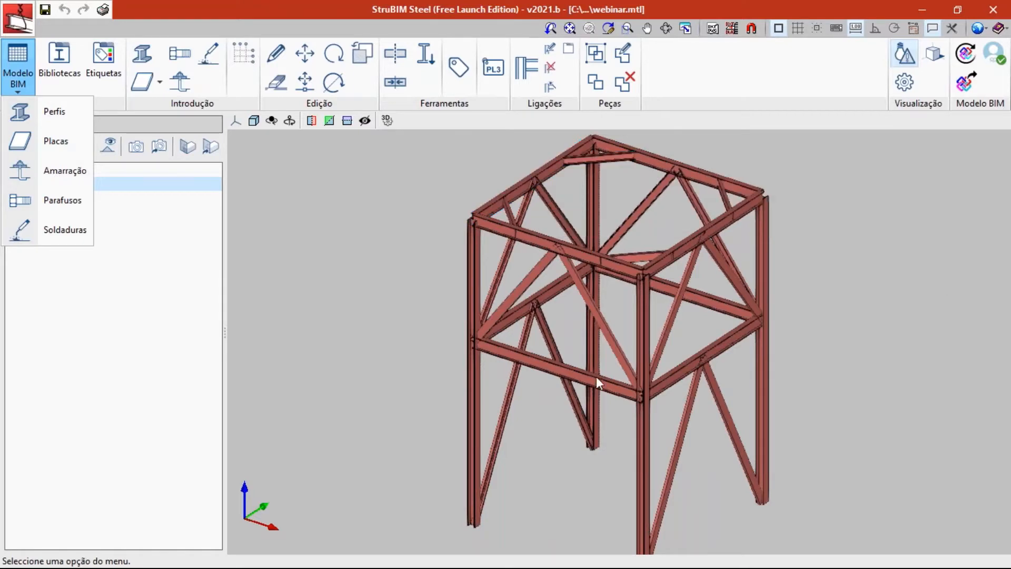
click(55, 112)
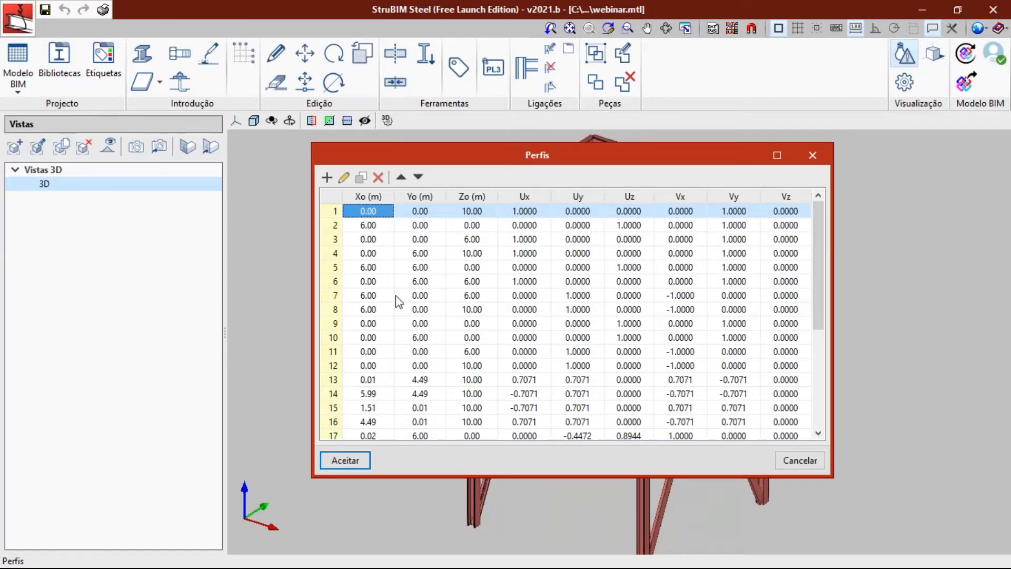
scroll(390, 305, down, 3)
scroll(371, 376, up, 3)
click(800, 461)
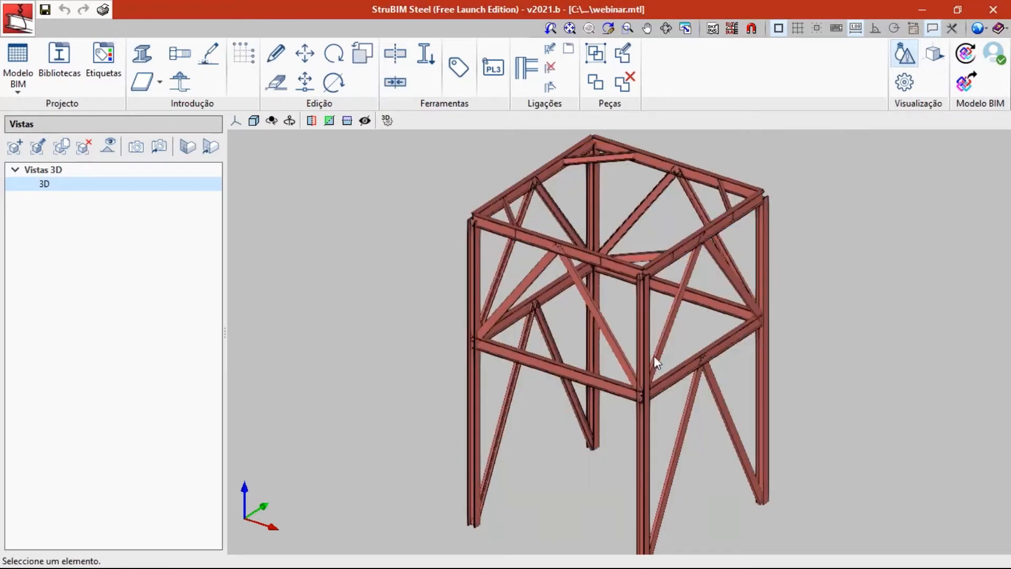
- Look over the available element libraries, including the anchor library, and close them without changes
click(68, 62)
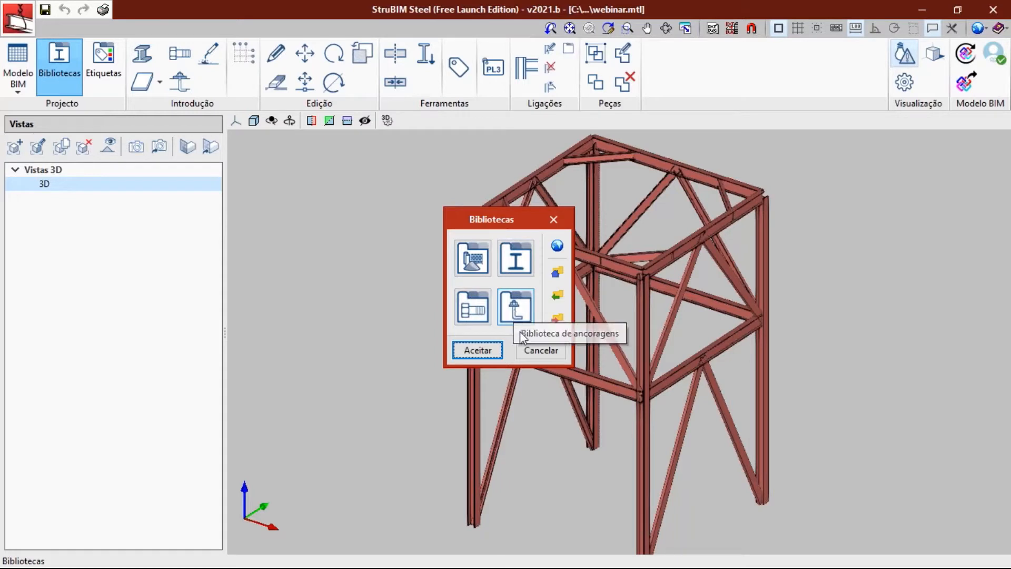
click(538, 351)
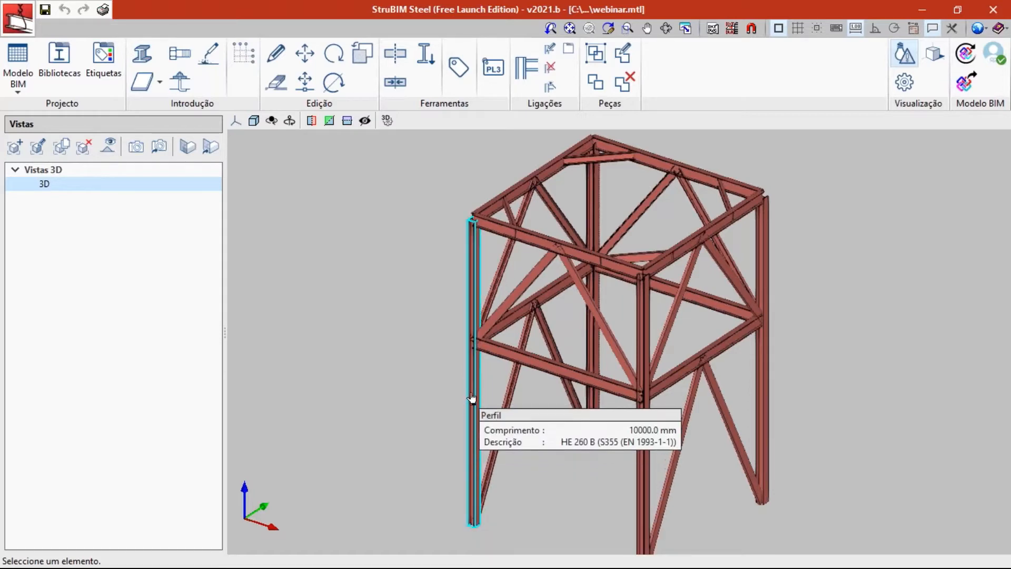
scroll(464, 347, up, 5)
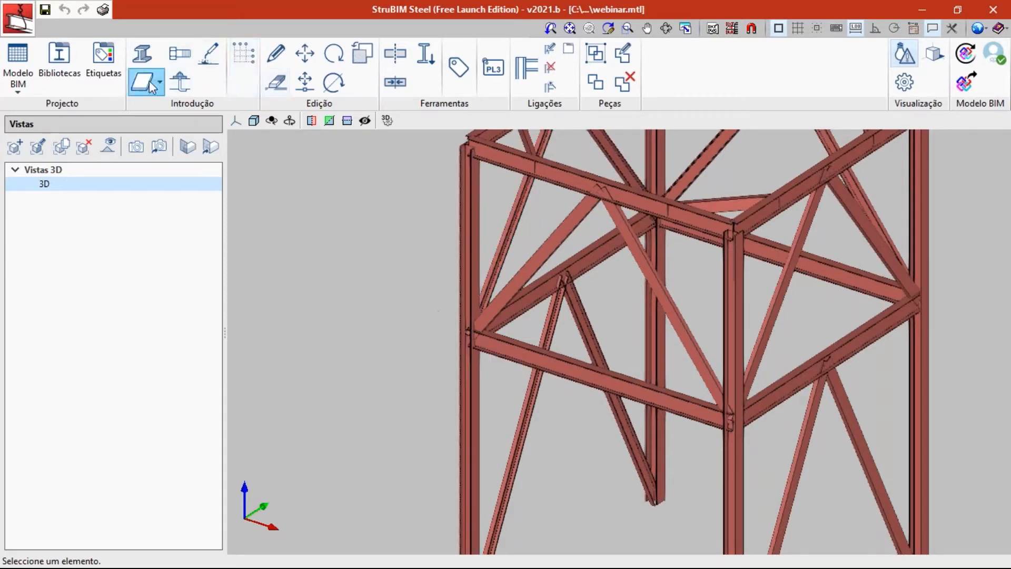
- Check the prefixes and initial numbers for numbering profiles, bolts, plates, welds and anchors without applying the numbering
click(210, 53)
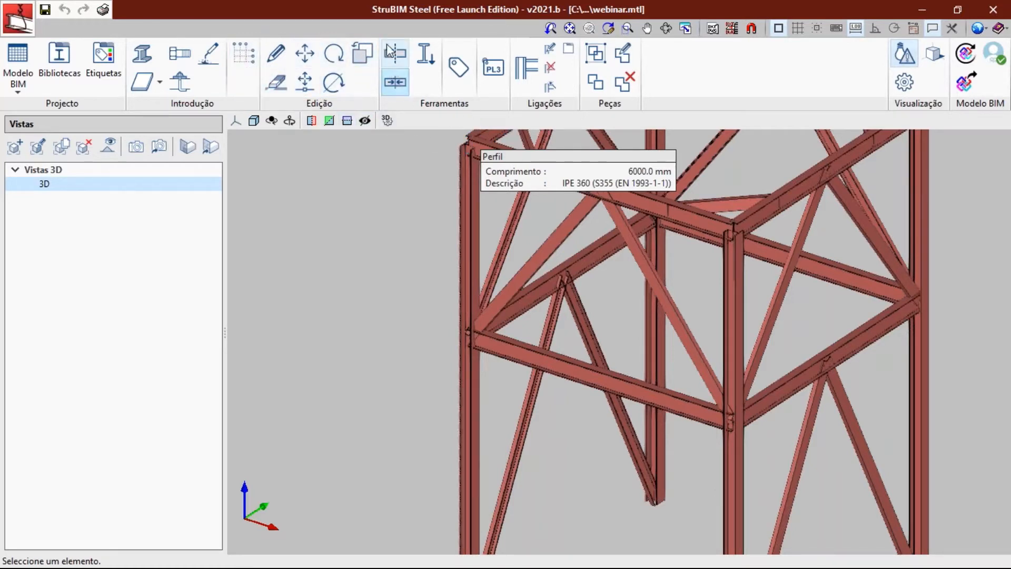
click(426, 54)
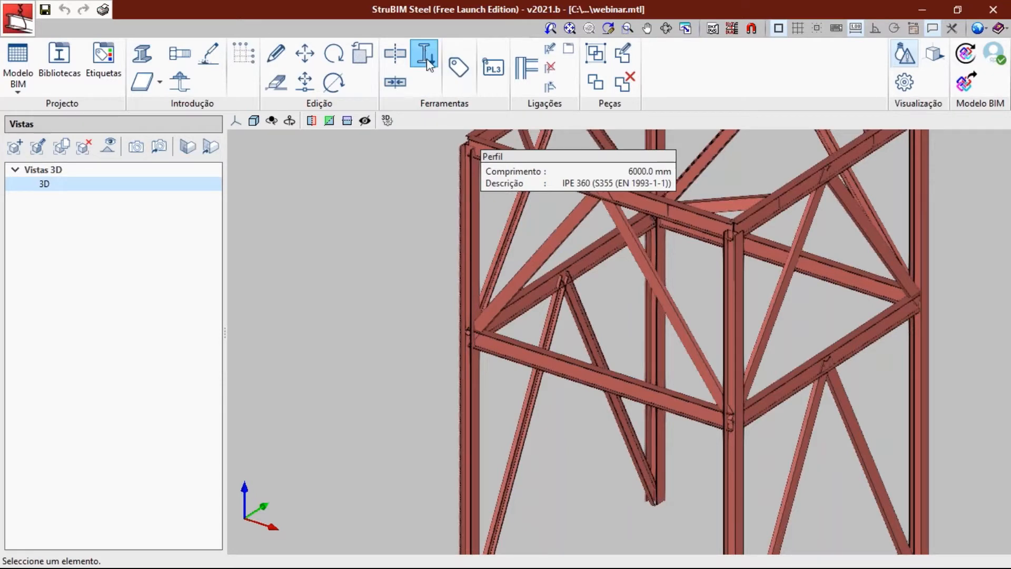
click(145, 60)
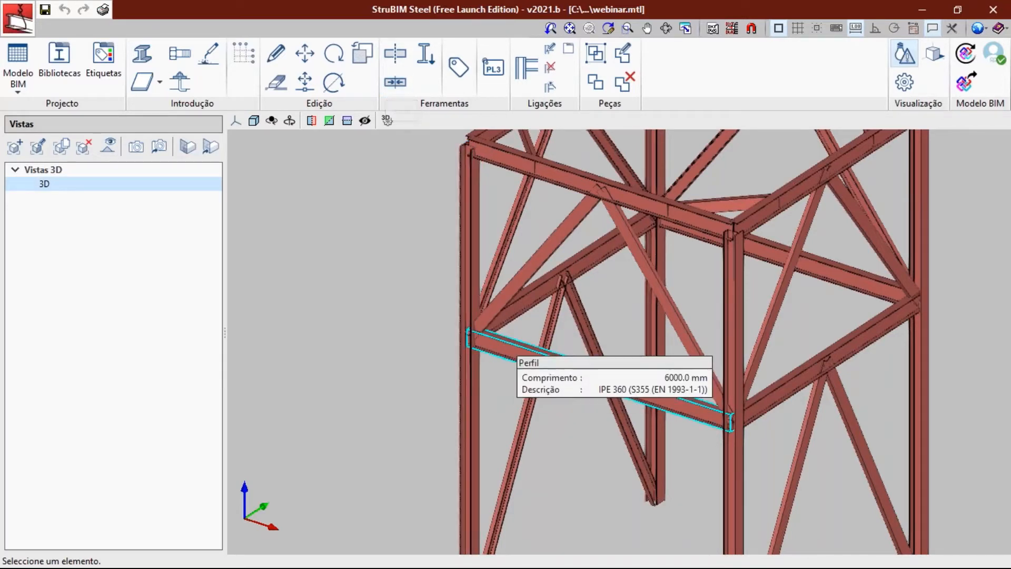
click(496, 75)
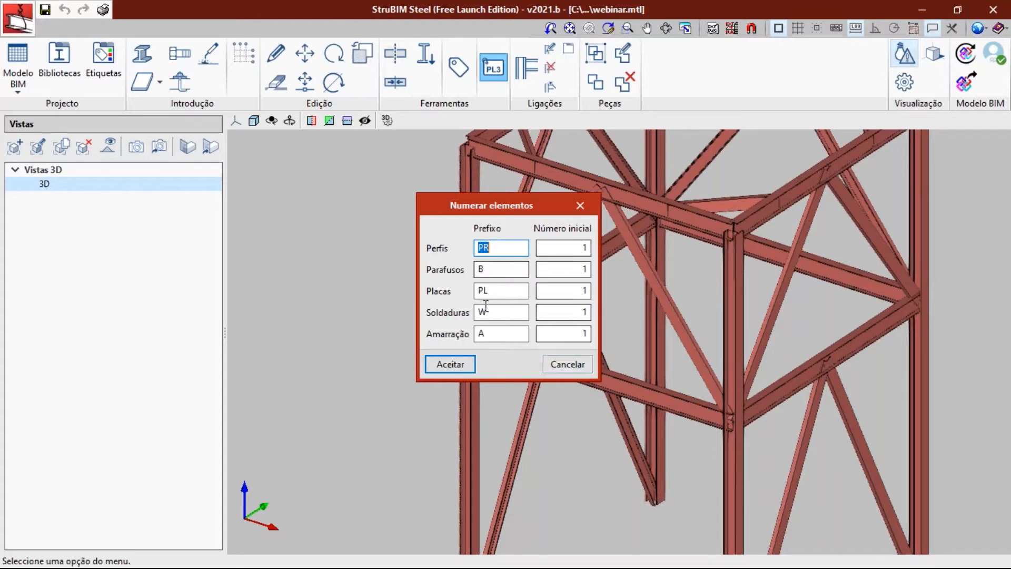
click(570, 365)
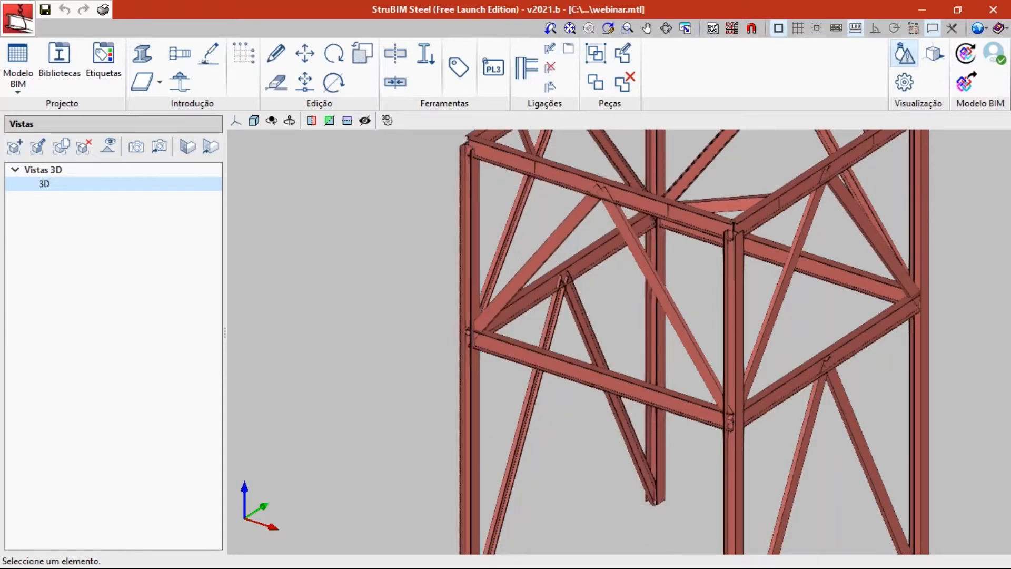
- Inspect the columns and their beam joints, and open the list of available connections to preview "Articulação com cavilha" in 3D
scroll(479, 369, down, 2)
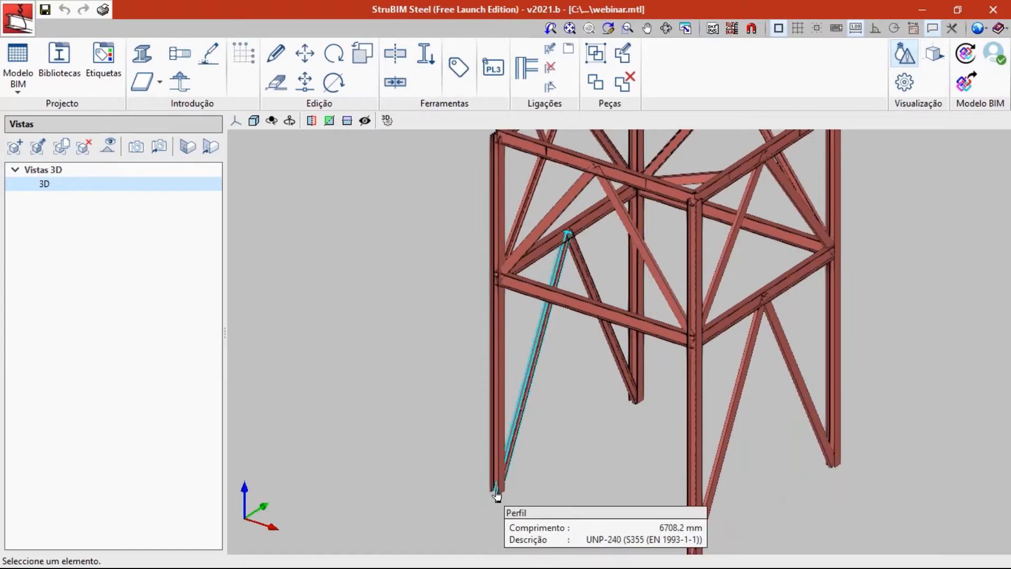
middle_drag(496, 496, 497, 510)
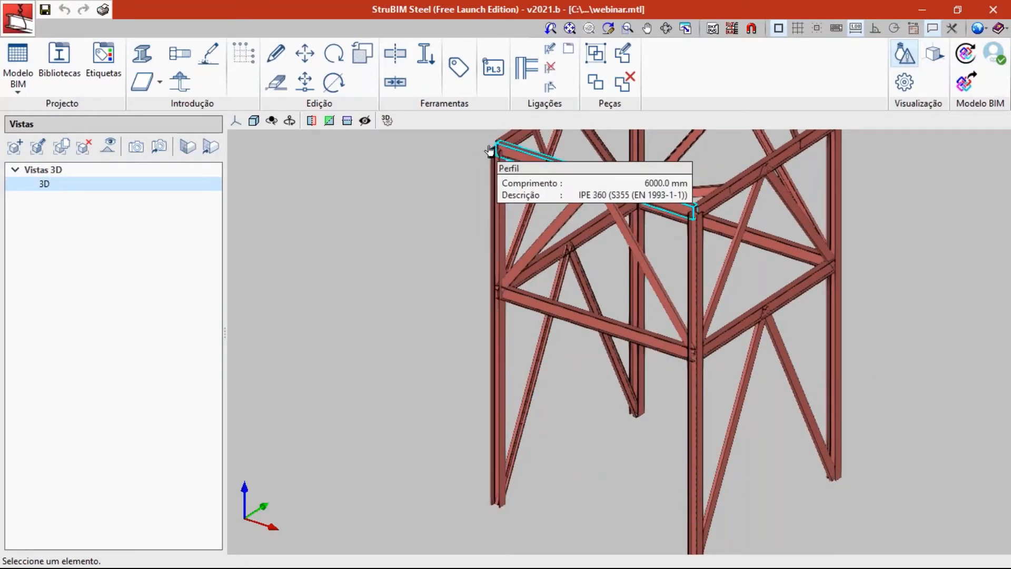
middle_drag(489, 148, 503, 182)
scroll(508, 180, up, 5)
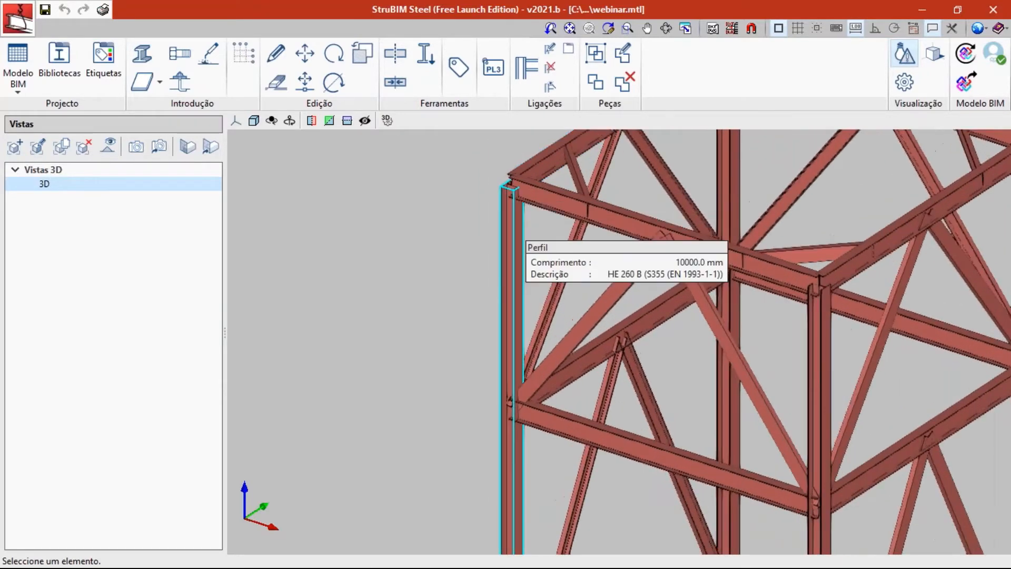
middle_drag(498, 330, 501, 334)
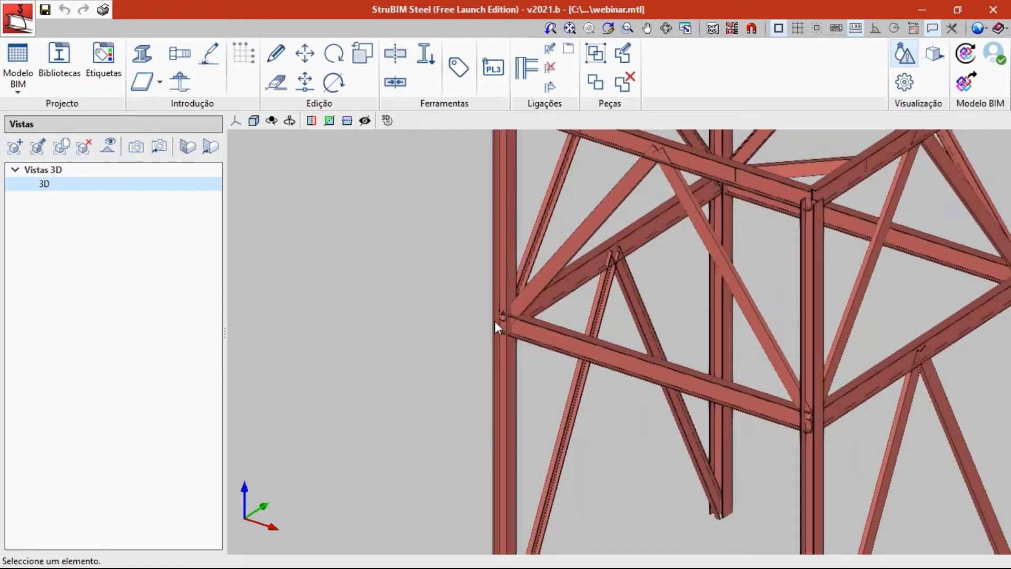
scroll(513, 324, down, 4)
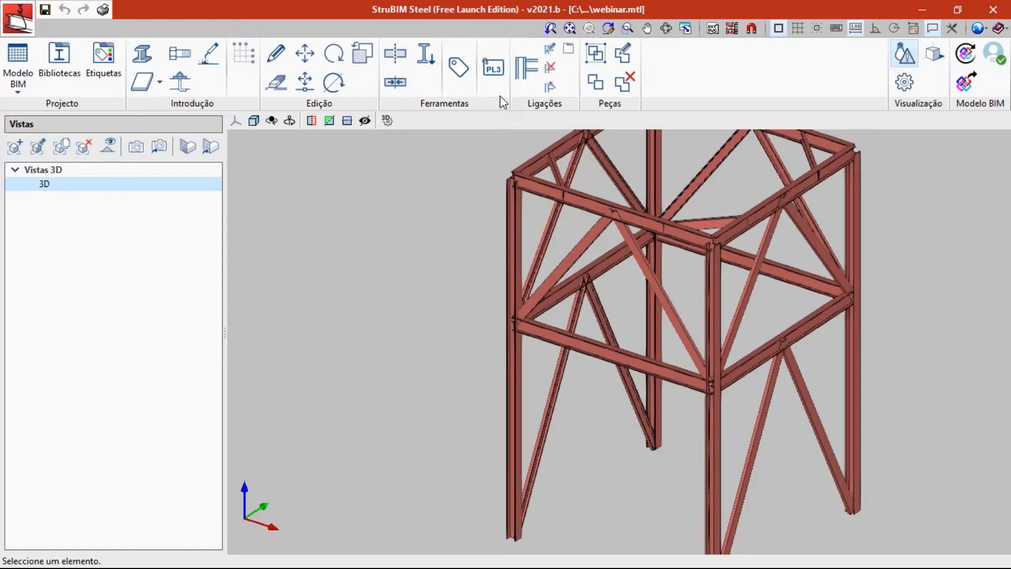
click(526, 68)
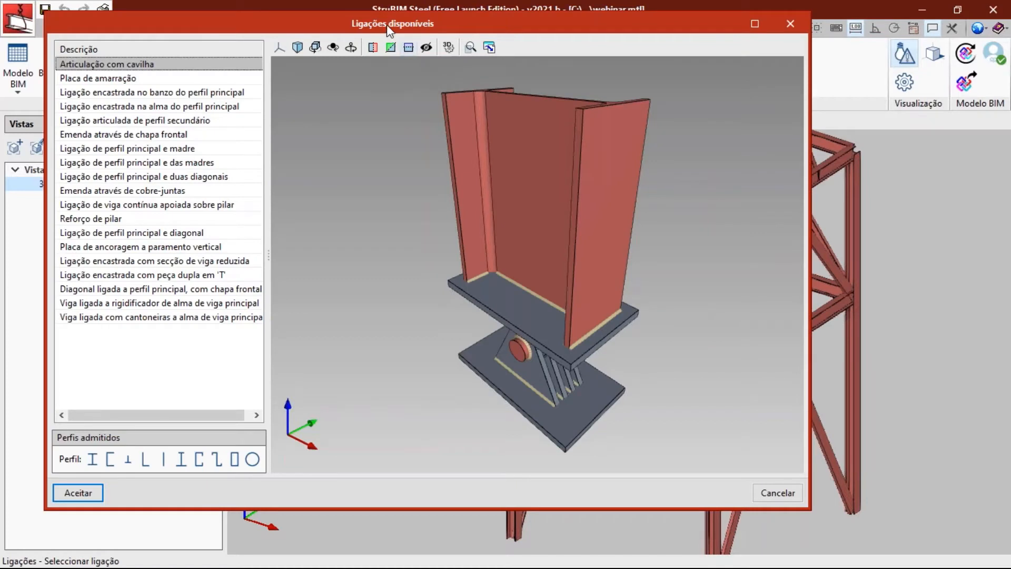
drag(386, 25, 455, 49)
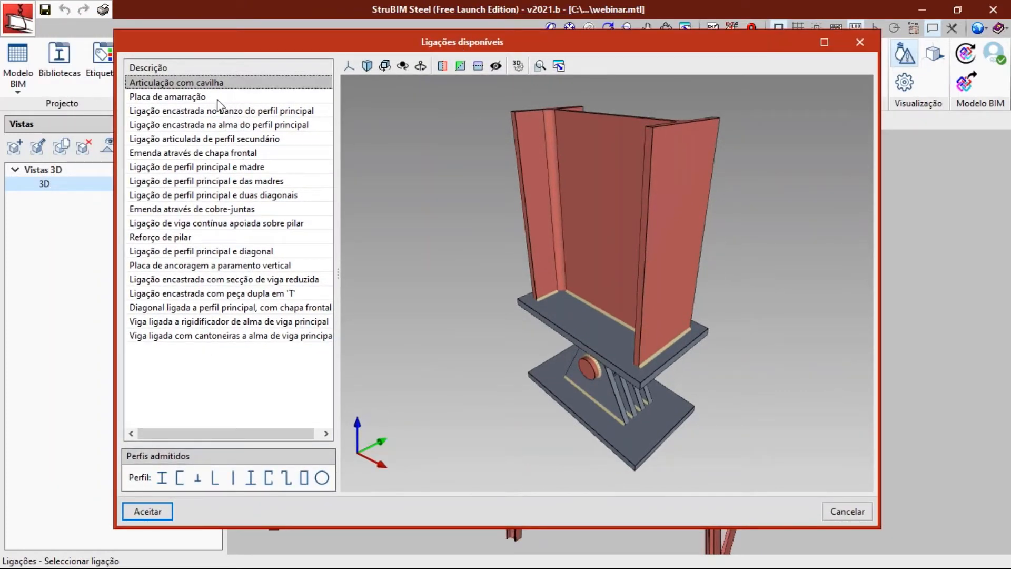
middle_drag(595, 257, 648, 272)
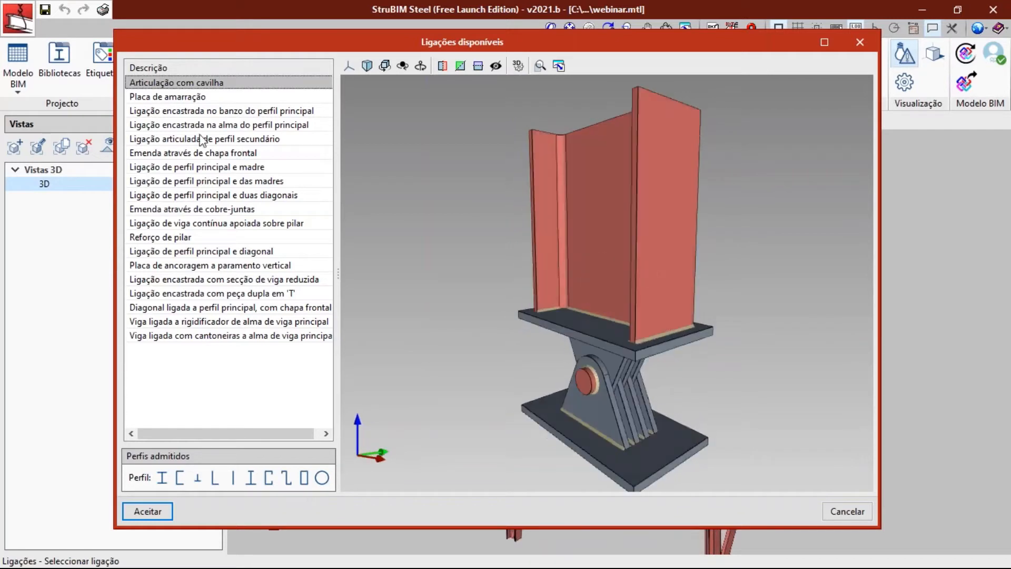
- Preview the "Placa de amarração" connection and the fixed connections to the main profile's flange and web
click(190, 101)
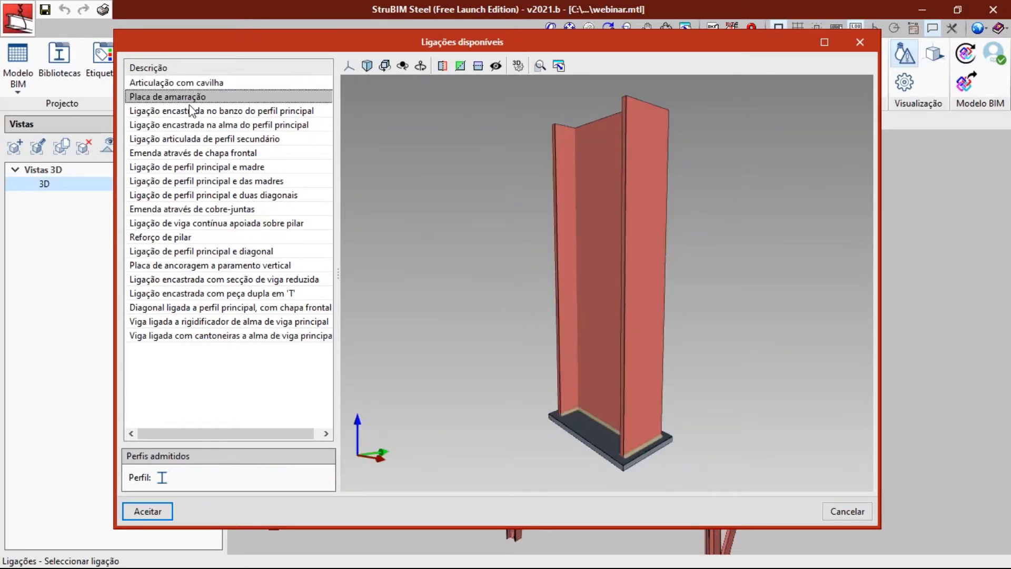
click(193, 110)
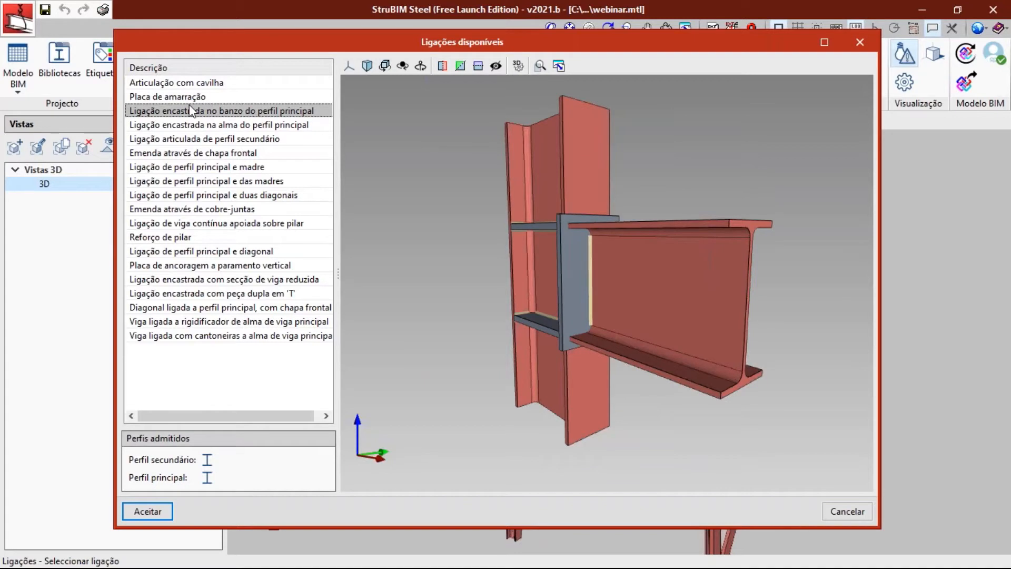
click(225, 126)
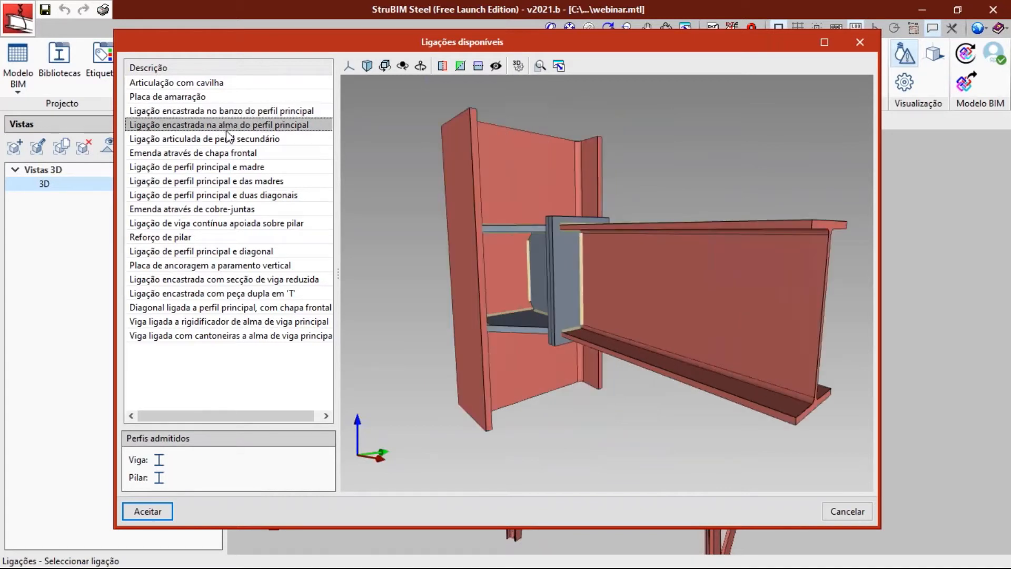
middle_drag(532, 226, 582, 280)
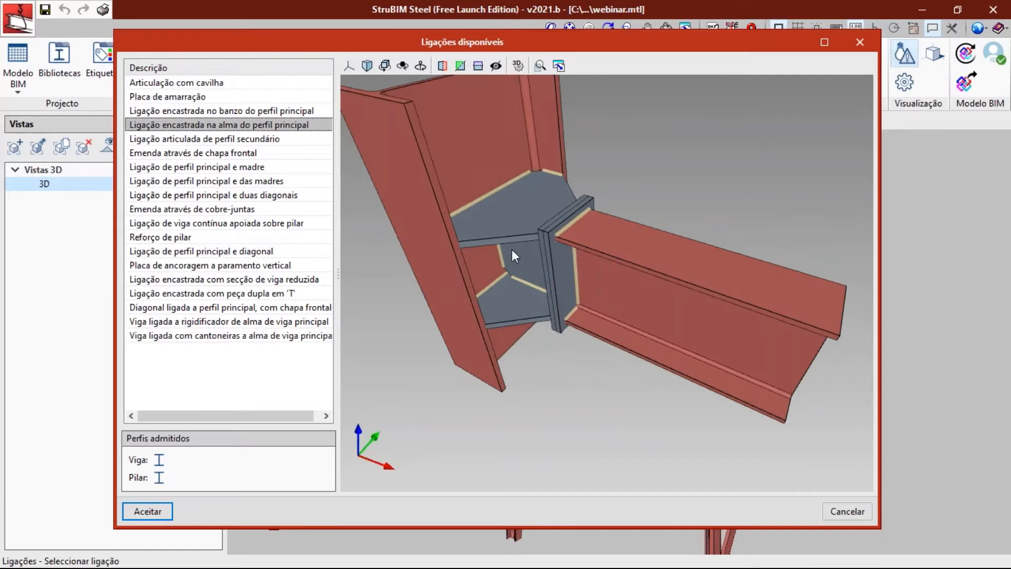
- Preview the "Ligação articulada de perfil secundário" and "Emenda através de chapa frontal" connections from several angles
click(257, 140)
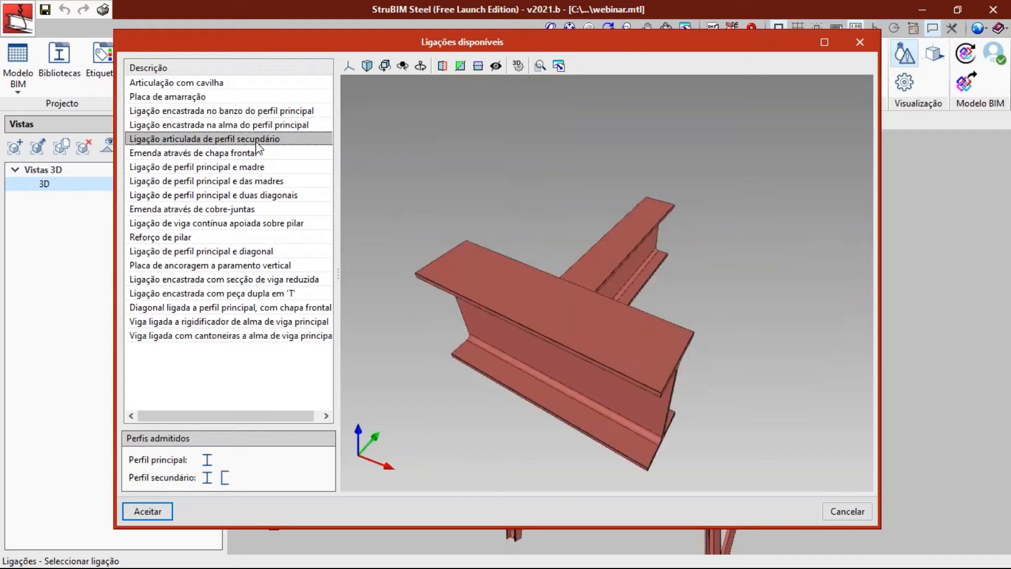
middle_drag(562, 301, 704, 289)
scroll(643, 267, up, 3)
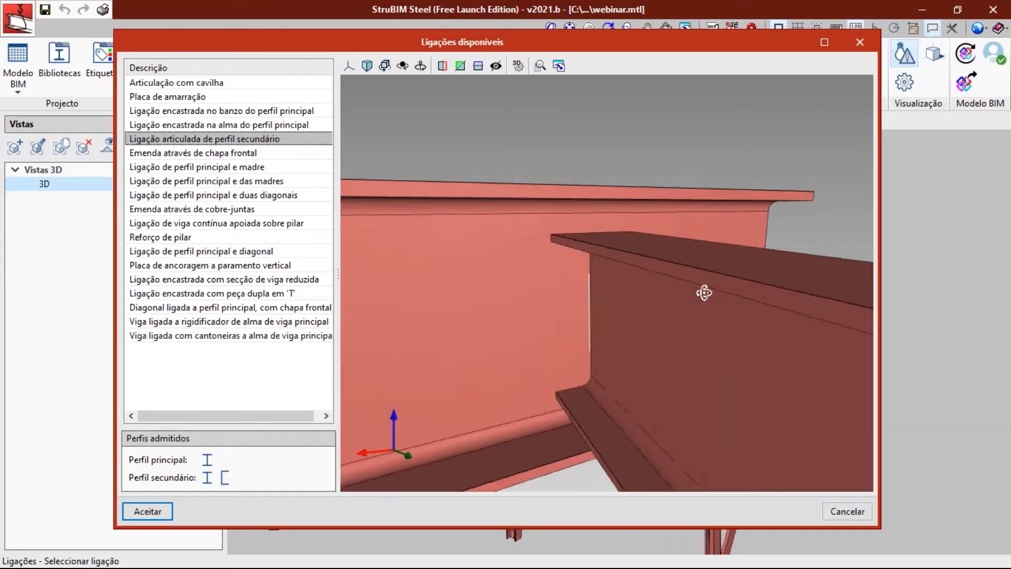
click(232, 153)
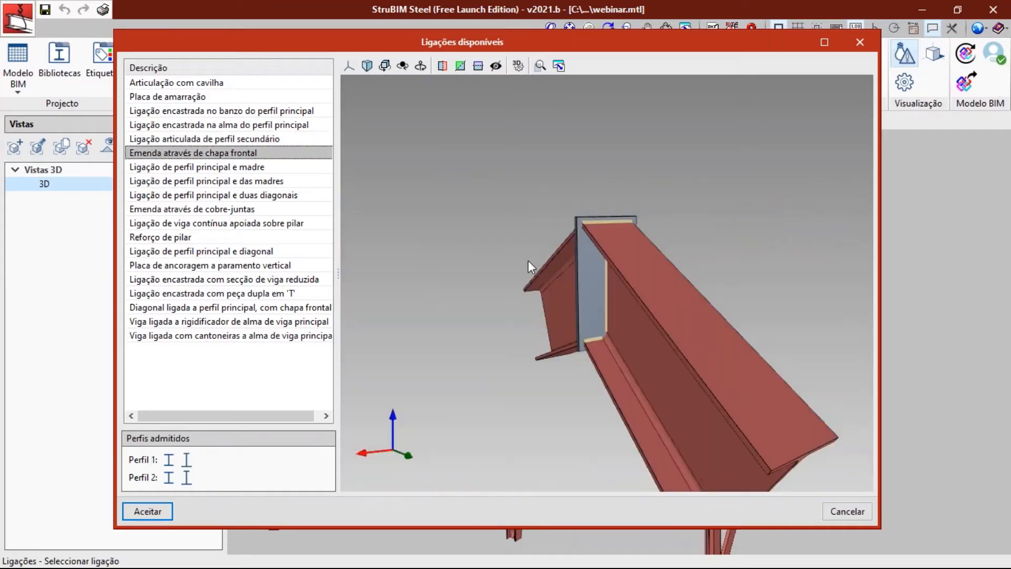
middle_drag(528, 261, 564, 258)
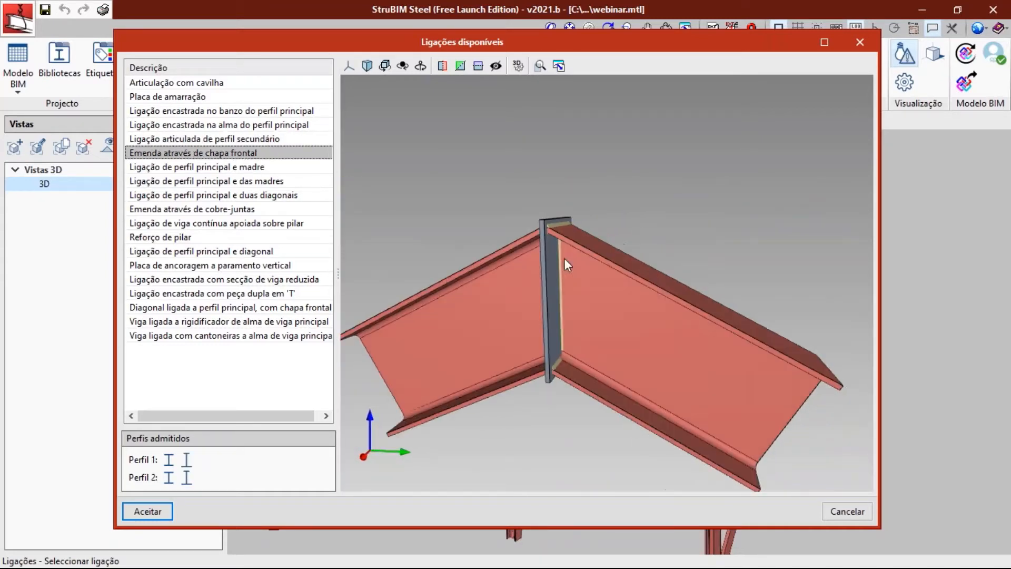
- Preview the connections between a main profile and one purlin, and between a main profile and two purlins
click(216, 168)
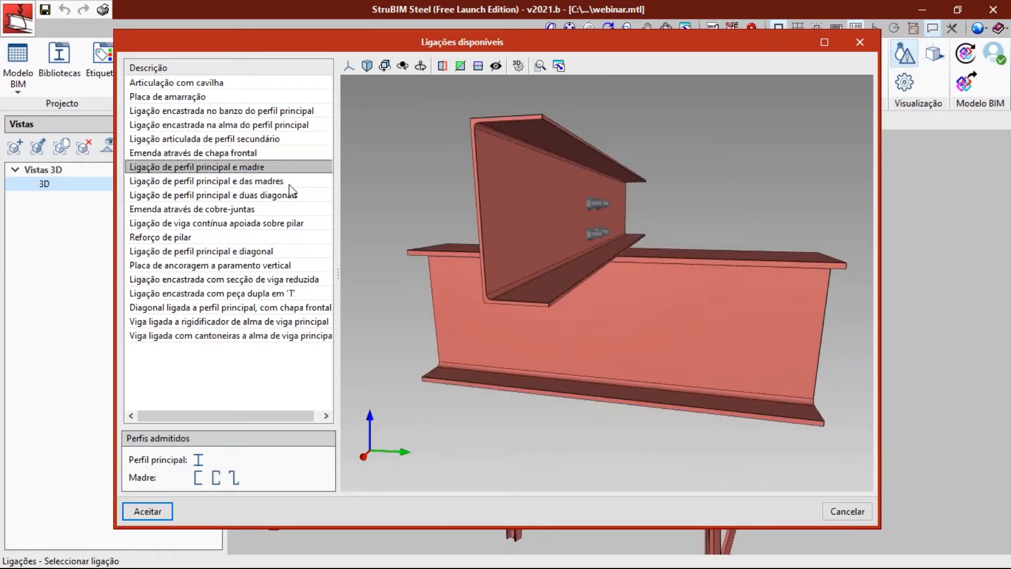
middle_drag(507, 227, 510, 250)
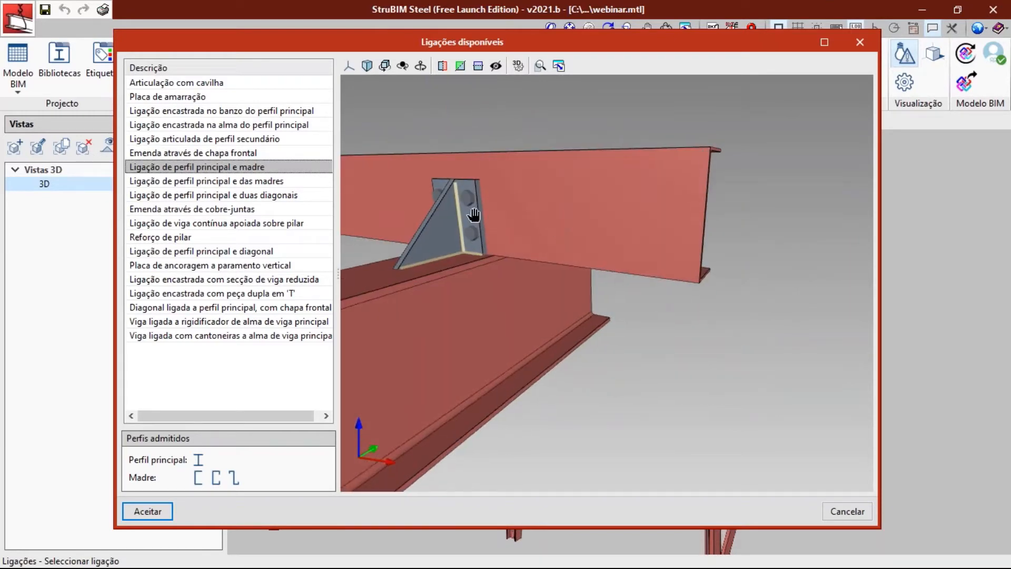
click(248, 181)
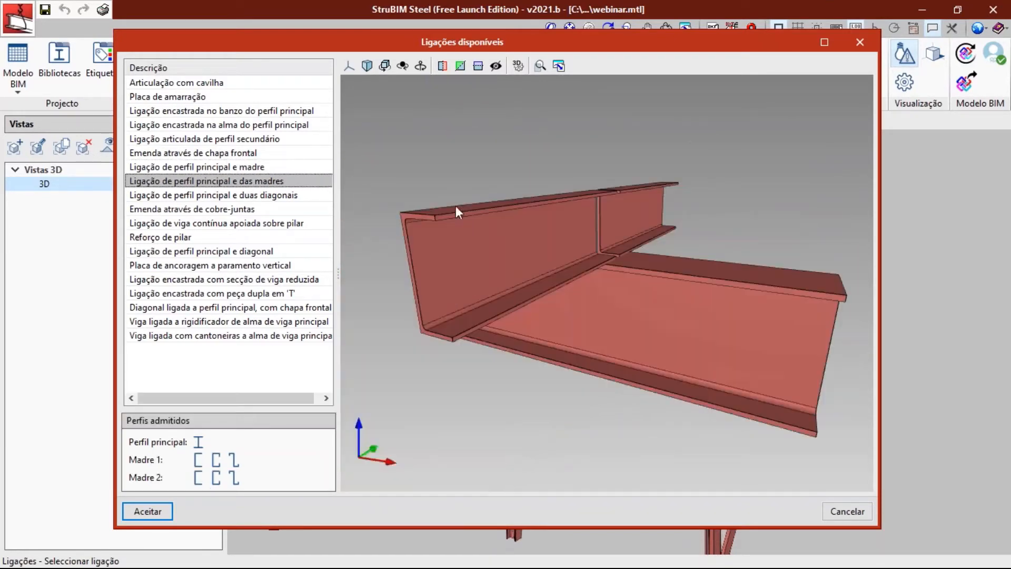
middle_drag(456, 207, 706, 232)
- Preview the "Ligação de perfil principal e duas diagonais" and "Emenda através de cobre-juntas" connections in 3D
click(269, 196)
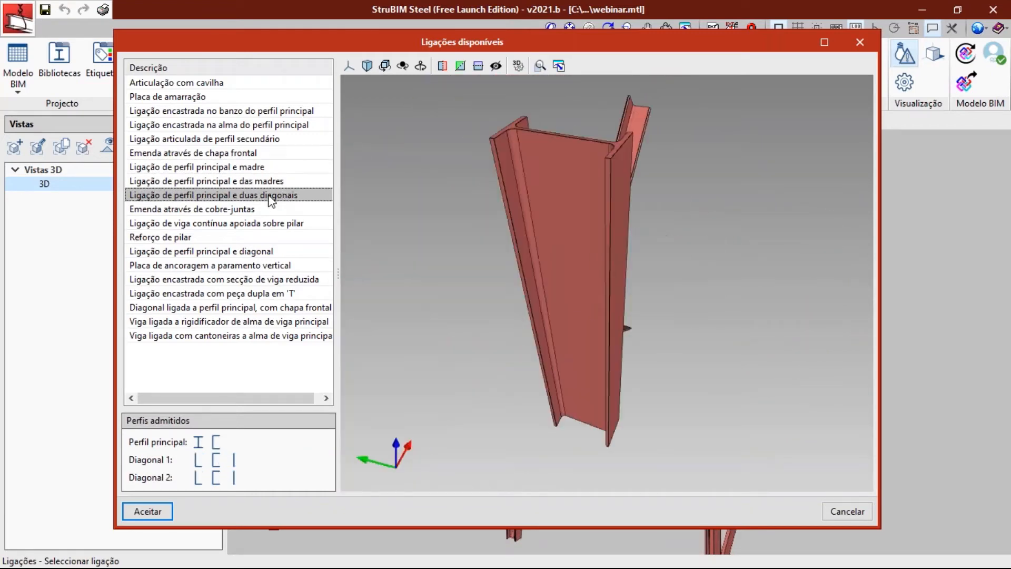
middle_drag(560, 263, 574, 314)
click(254, 213)
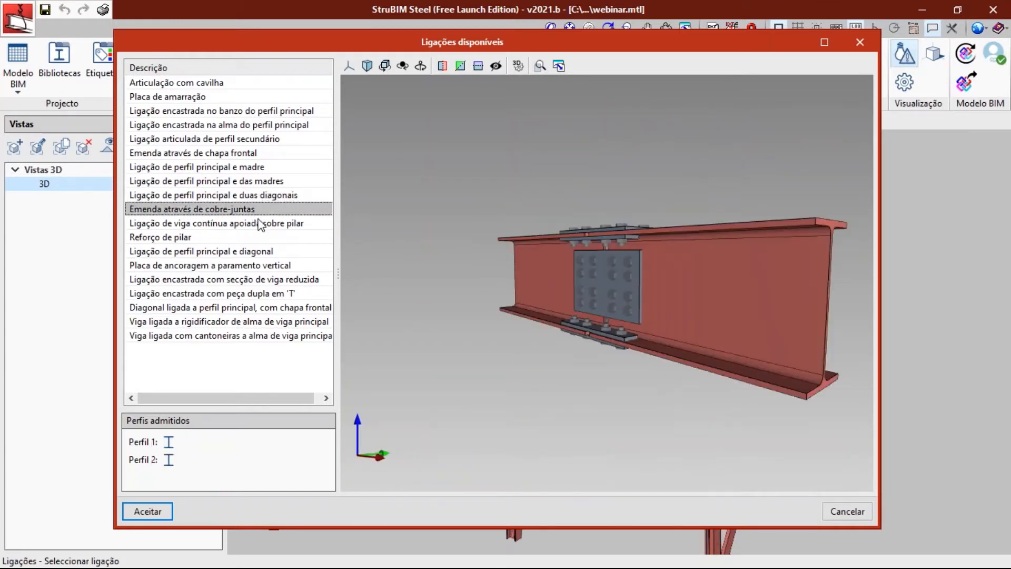
middle_drag(593, 267, 432, 243)
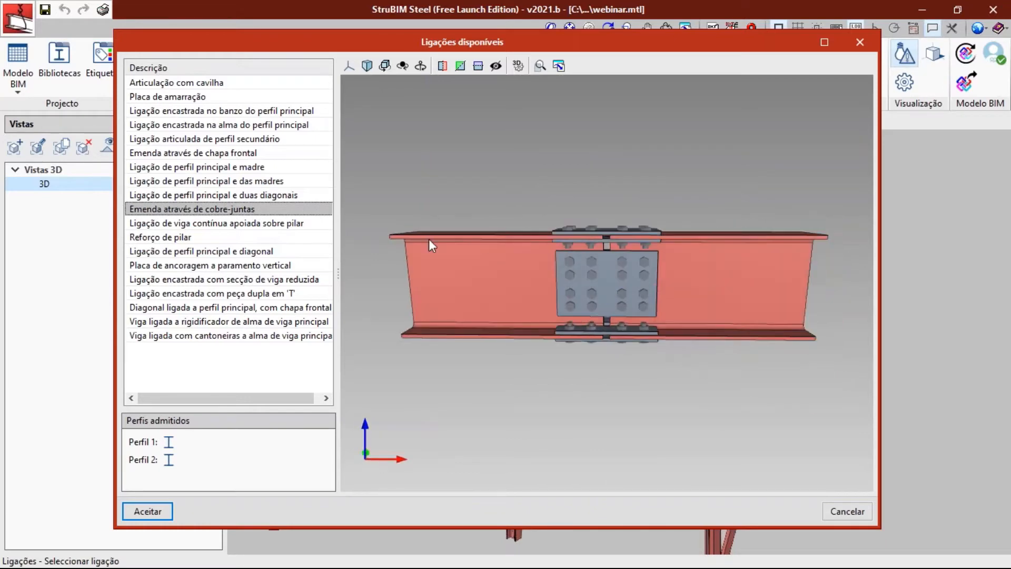
- Preview the "Ligação de viga contínua apoiada sobre pilar" and "Reforço de pilar" connections in 3D
click(277, 221)
middle_drag(520, 216, 590, 226)
click(227, 239)
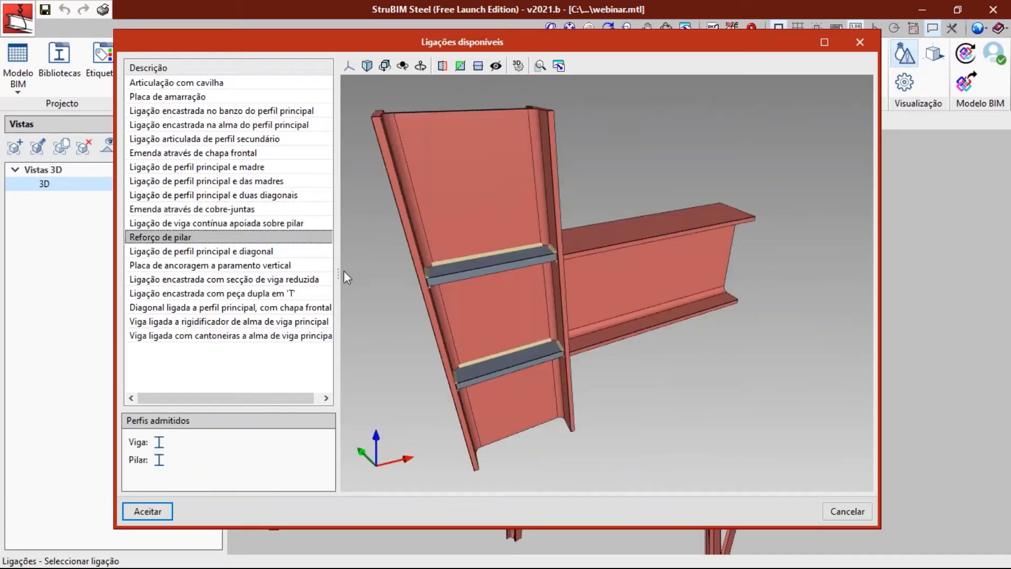
middle_drag(524, 296, 465, 287)
- Preview the "Ligação de perfil principal e diagonal" and "Placa de ancoragem a paramento vertical" connections from different angles
click(249, 252)
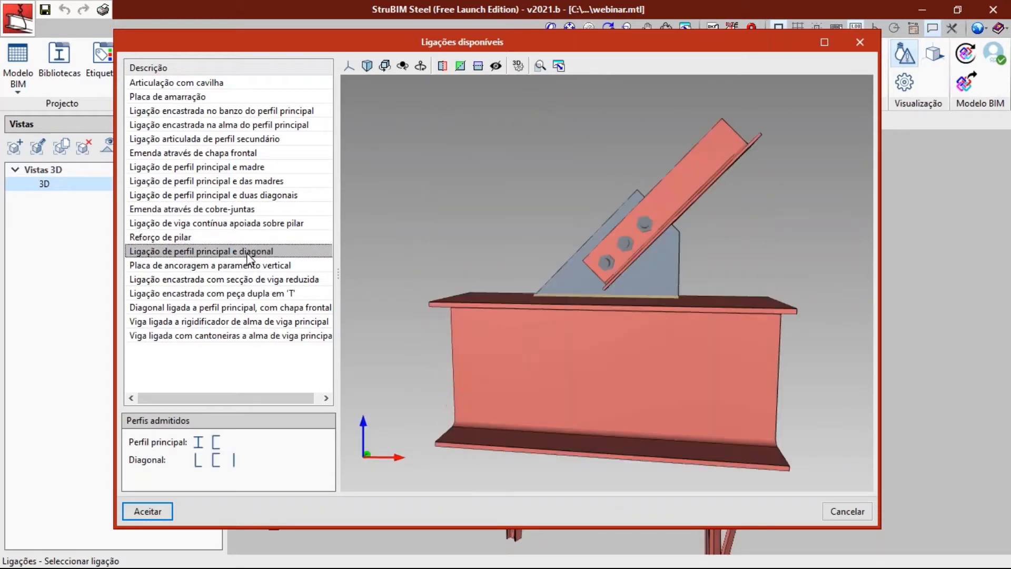
middle_drag(599, 354, 543, 355)
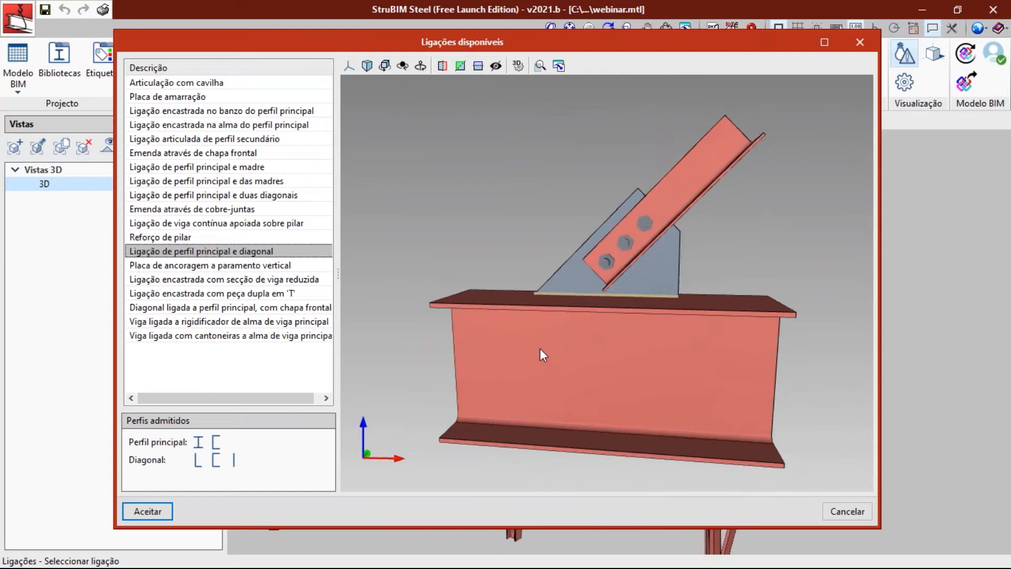
click(255, 266)
middle_drag(505, 263, 498, 215)
scroll(474, 220, down, 3)
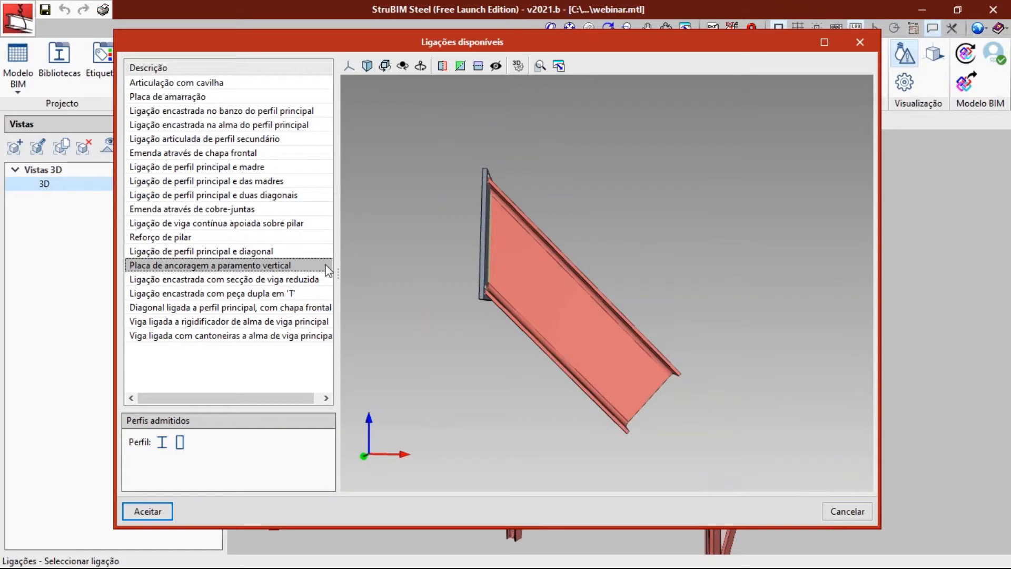
- Preview the fixed connections "com secção de viga reduzida" and "com peça dupla em 'T'" from several angles
click(285, 280)
middle_drag(603, 290, 721, 342)
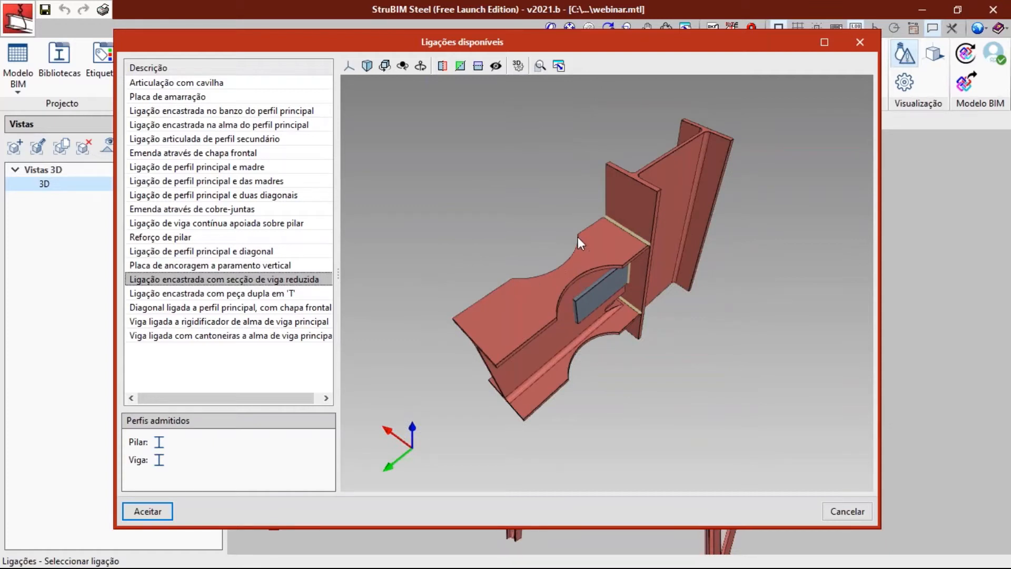
middle_drag(606, 299, 653, 287)
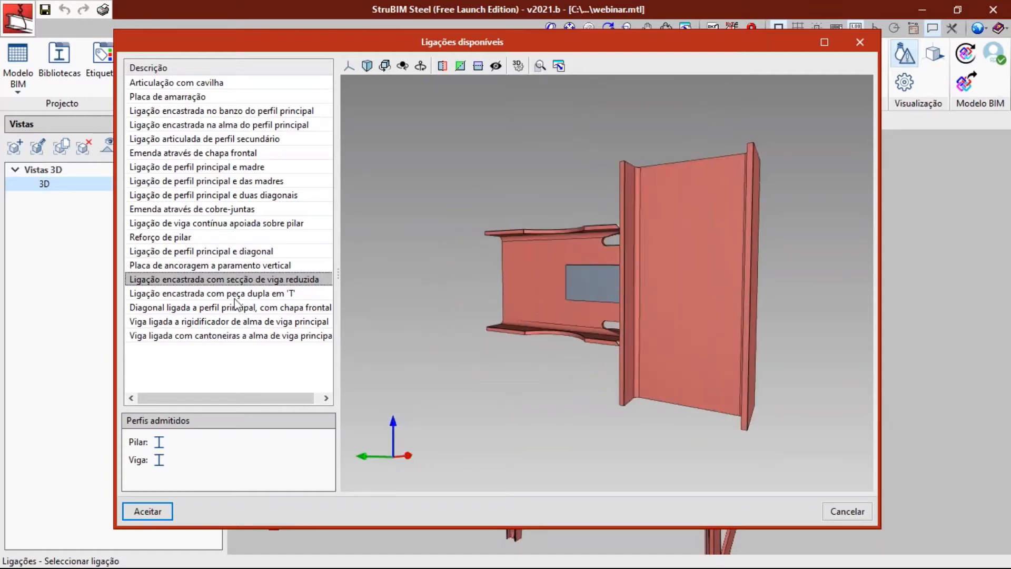
click(242, 294)
middle_drag(446, 325, 628, 232)
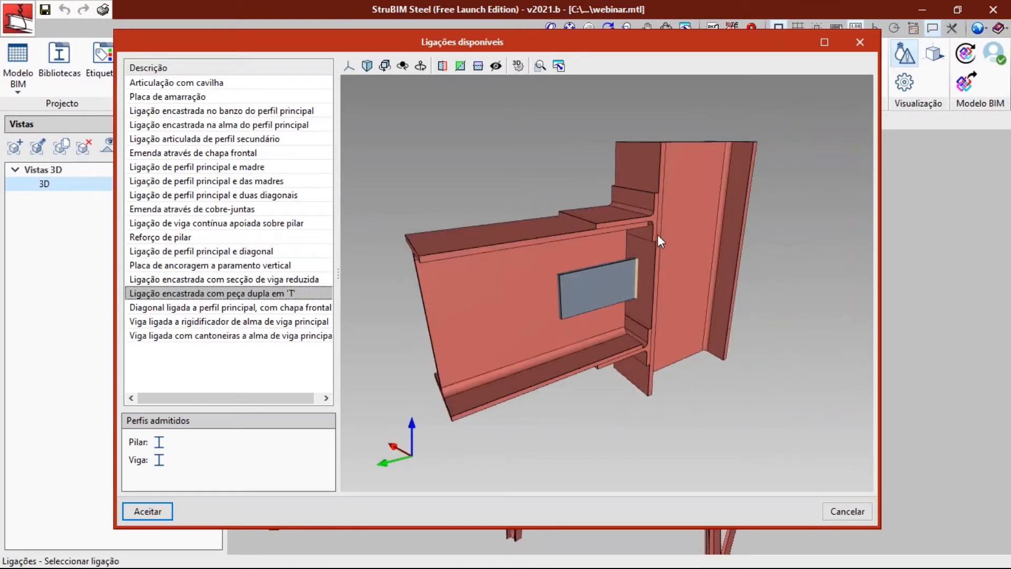
middle_drag(643, 355, 660, 328)
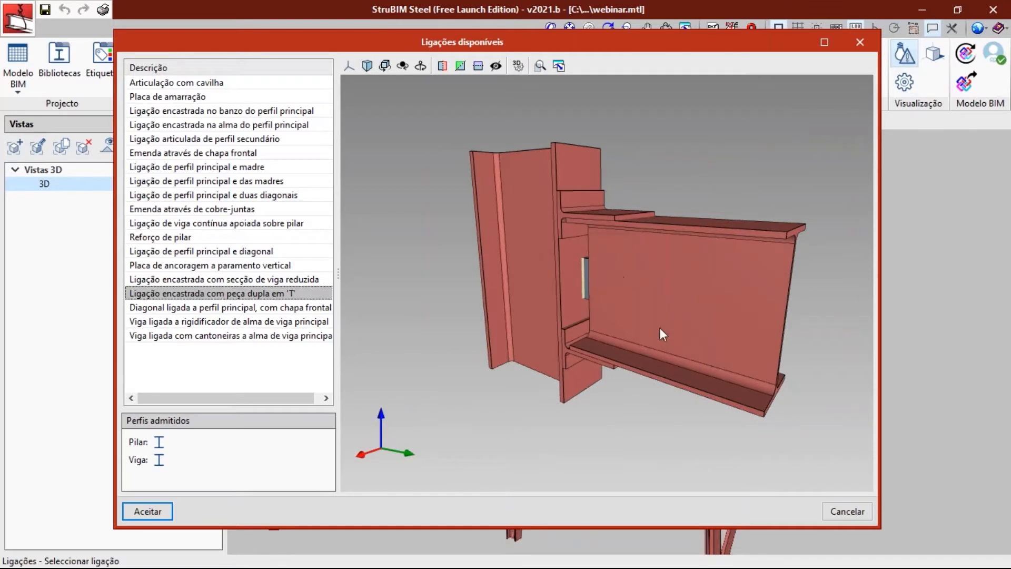
- Preview the "Diagonal ligada a perfil principal, com chapa frontal" connection from several angles
click(257, 310)
middle_drag(516, 258, 722, 241)
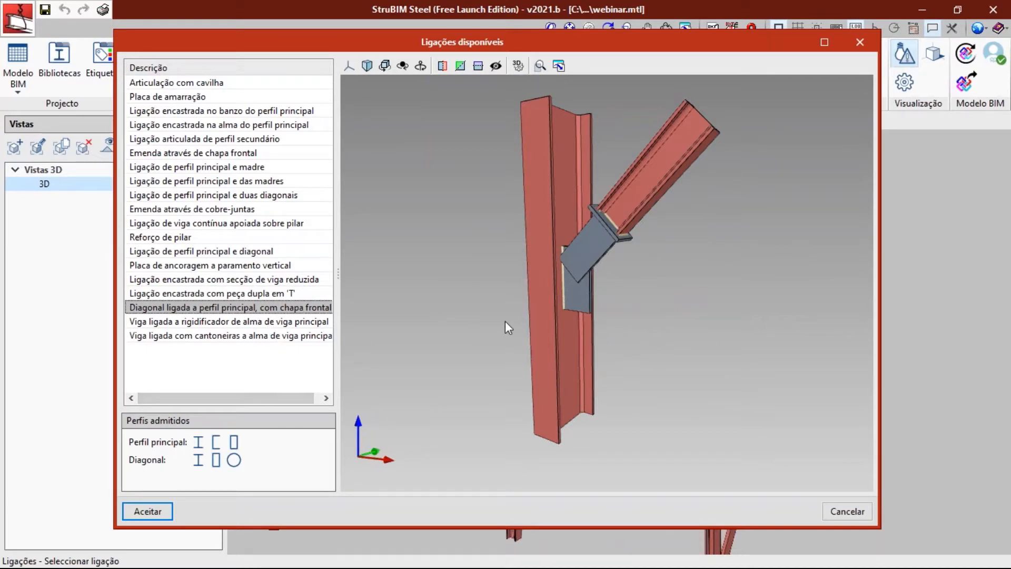
middle_drag(507, 327, 558, 308)
- Examine the "Viga ligada a rigidificador de alma de viga principal" connection around its stiffener plate
click(238, 322)
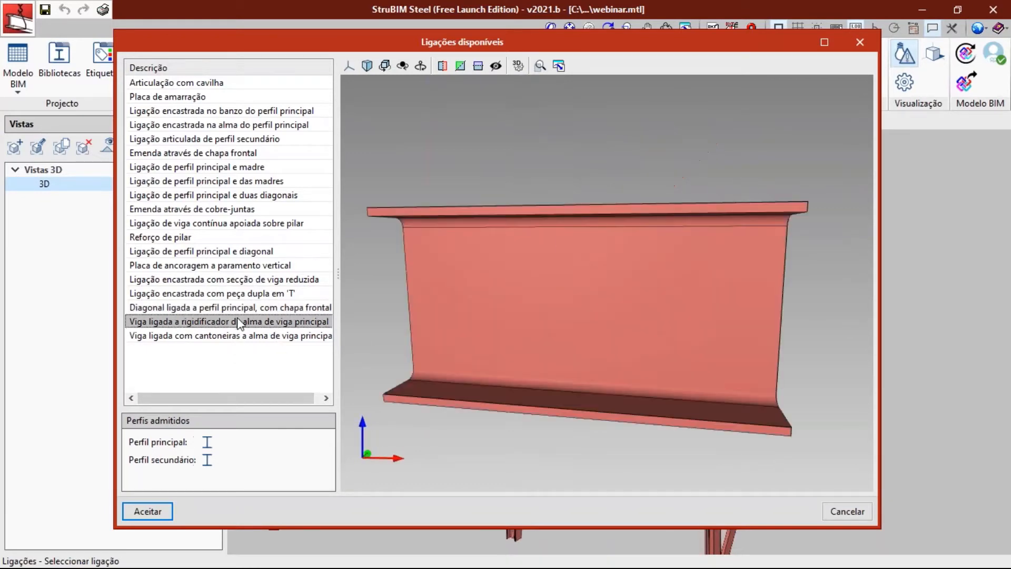
middle_drag(420, 327, 476, 339)
middle_drag(580, 284, 549, 350)
scroll(652, 346, up, 3)
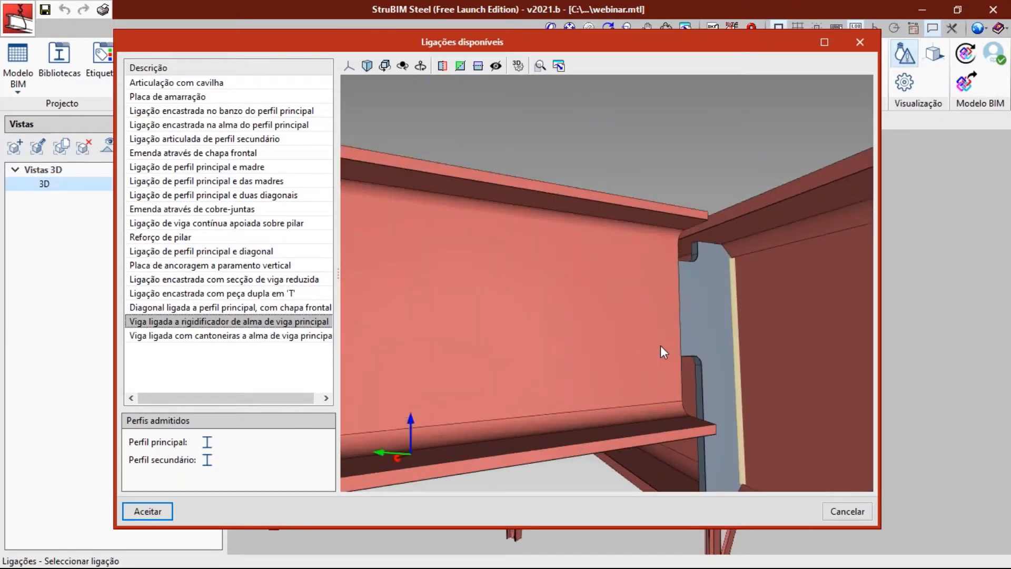
middle_drag(662, 346, 749, 285)
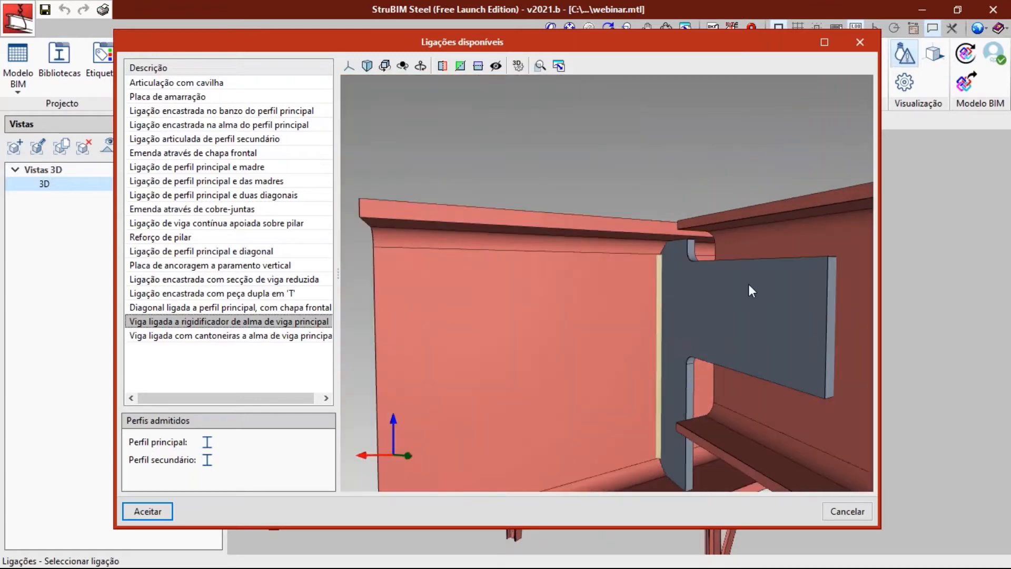
scroll(621, 324, down, 3)
scroll(650, 351, up, 2)
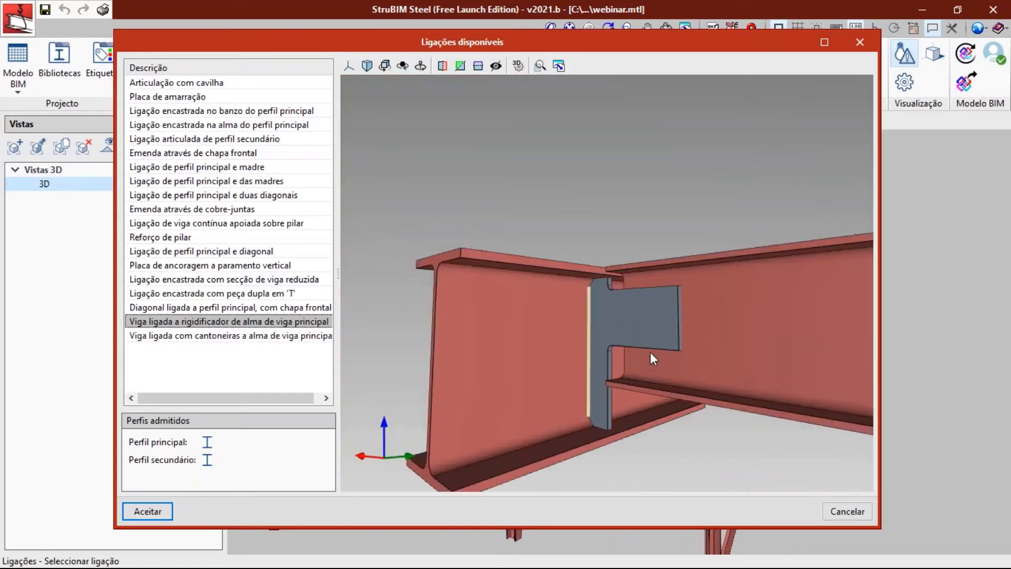
- Preview the connection of a beam joined with angles to the main beam's web, from close up and afar
click(269, 337)
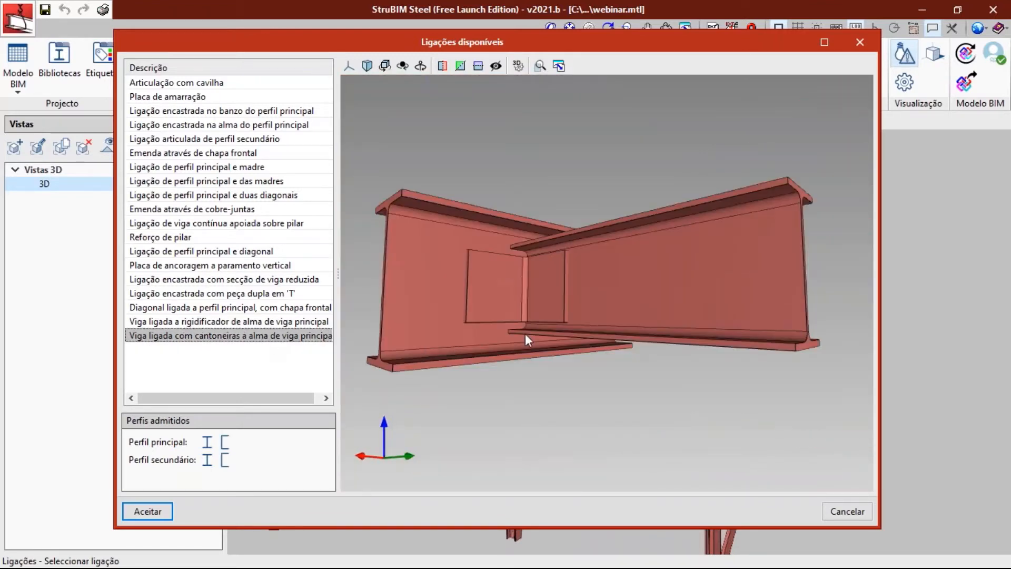
mouse_move(595, 326)
middle_down()
mouse_move(501, 243)
mouse_move(549, 264)
mouse_move(511, 296)
mouse_move(565, 269)
middle_up()
scroll(549, 264, up, 2)
scroll(527, 271, down, 5)
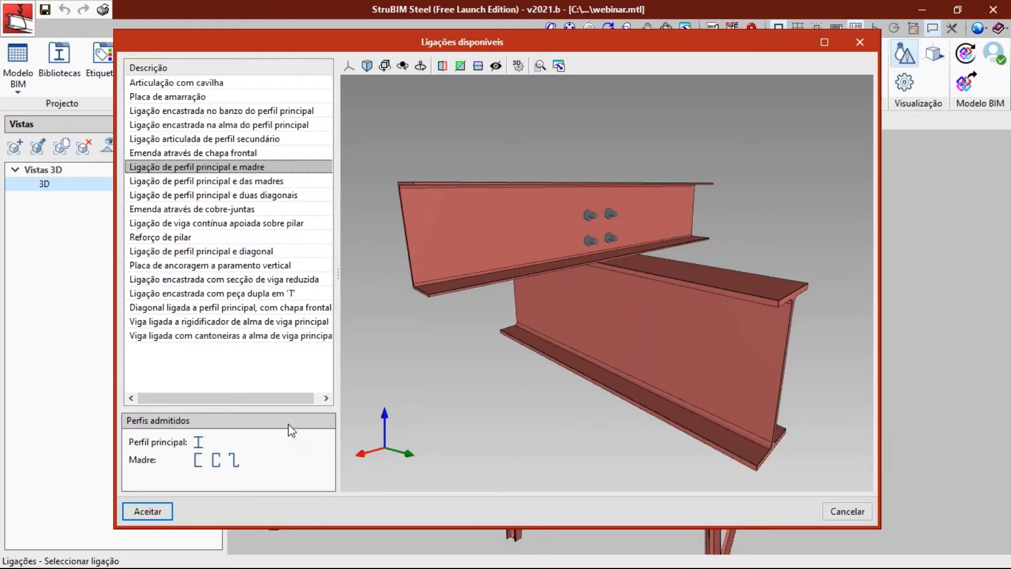
- Examine the "Ligação de perfil principal e madre" preview from both sides and close the available connections without choosing one
drag(557, 318, 606, 315)
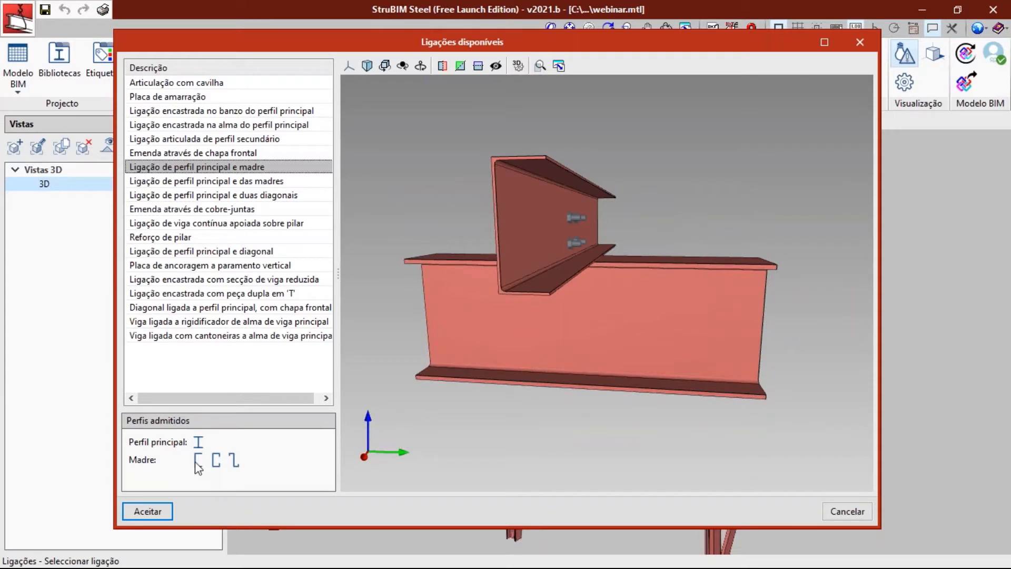
drag(518, 337, 541, 336)
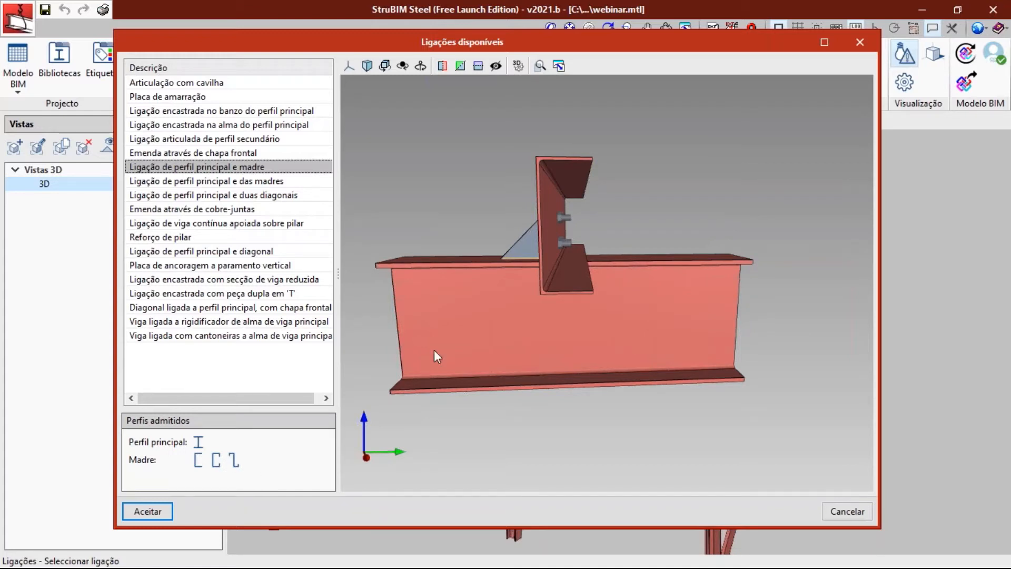
middle_drag(514, 295, 569, 301)
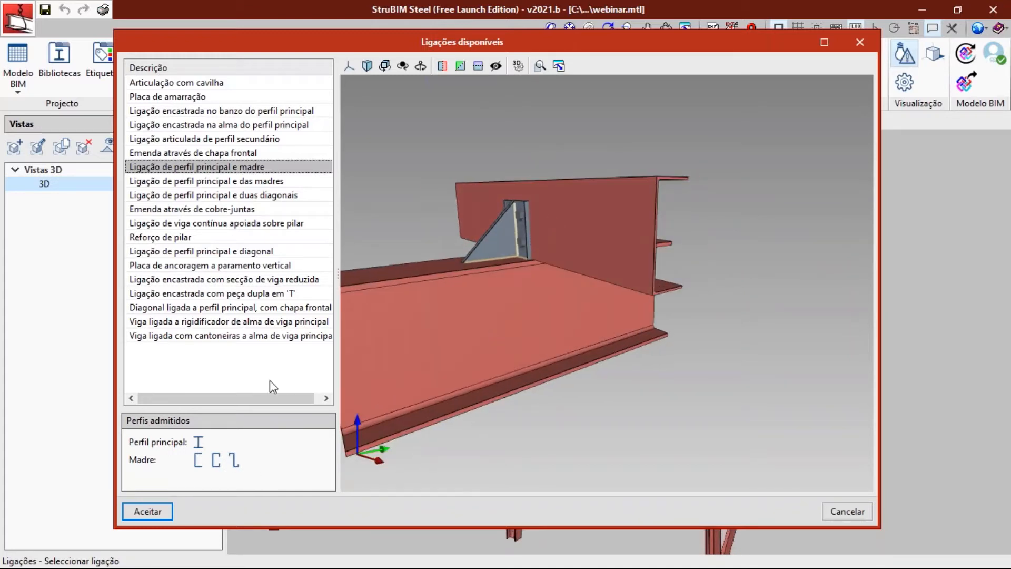
click(845, 512)
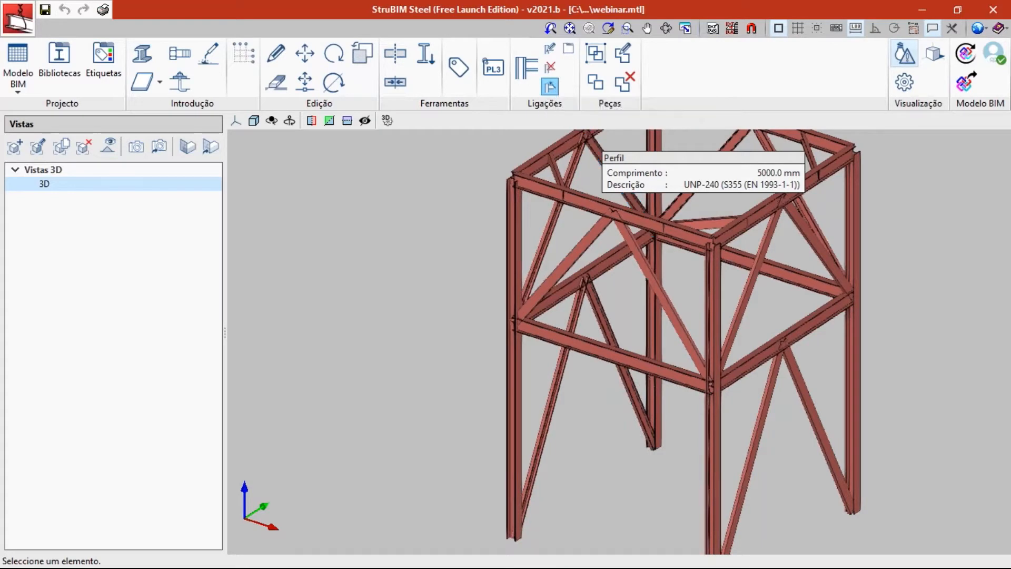
- Start a "Ligação de perfil principal e duas diagonais" from the IPE 360 beam and the two UNP-240 diagonals meeting beneath its middle
scroll(621, 210, up, 5)
middle_drag(627, 204, 549, 180)
middle_drag(740, 324, 623, 285)
shift+middle_drag(695, 330, 705, 363)
scroll(706, 363, up, 2)
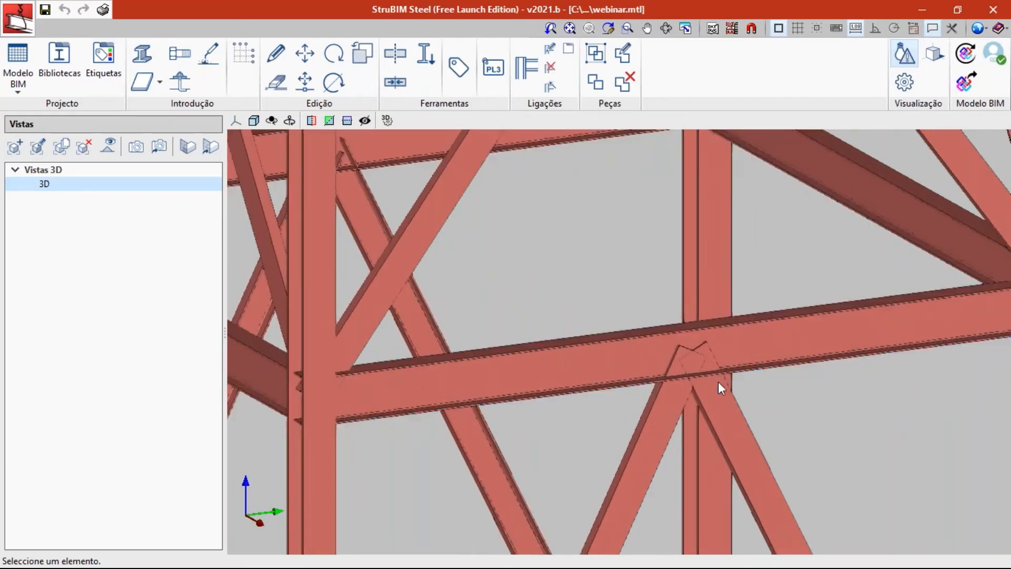
scroll(698, 378, down, 2)
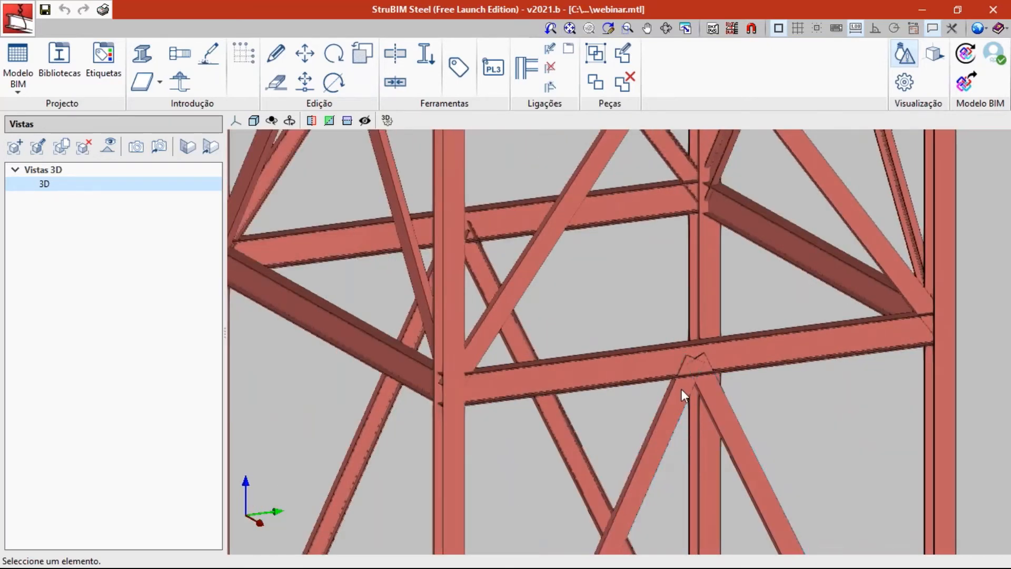
click(550, 90)
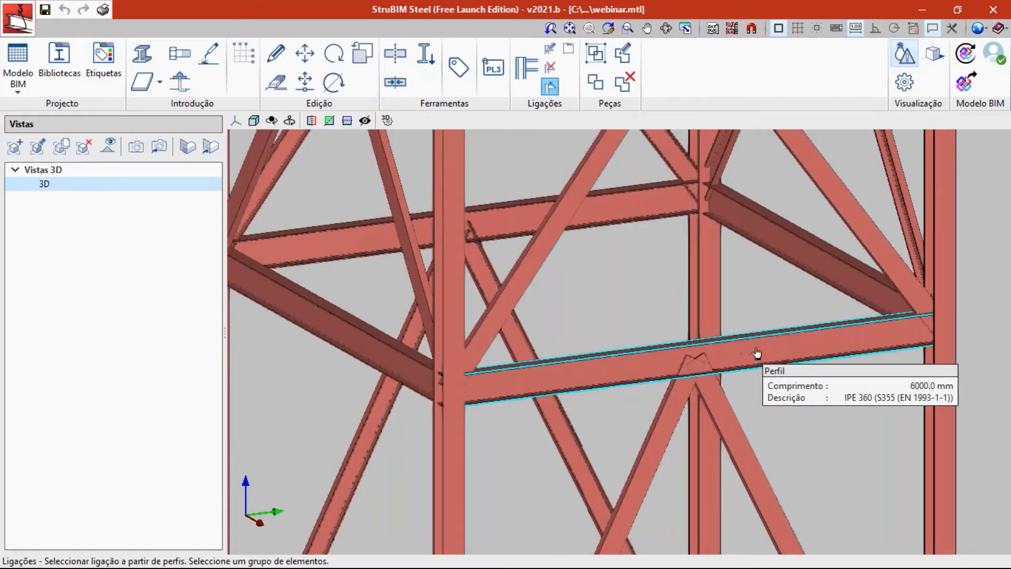
click(748, 361)
click(734, 418)
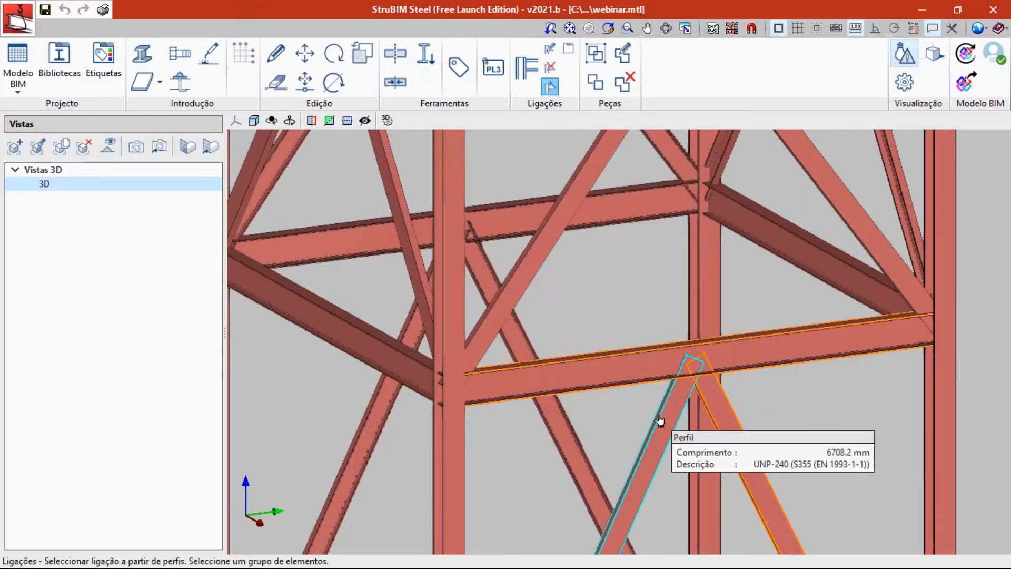
click(659, 419)
right_click(649, 304)
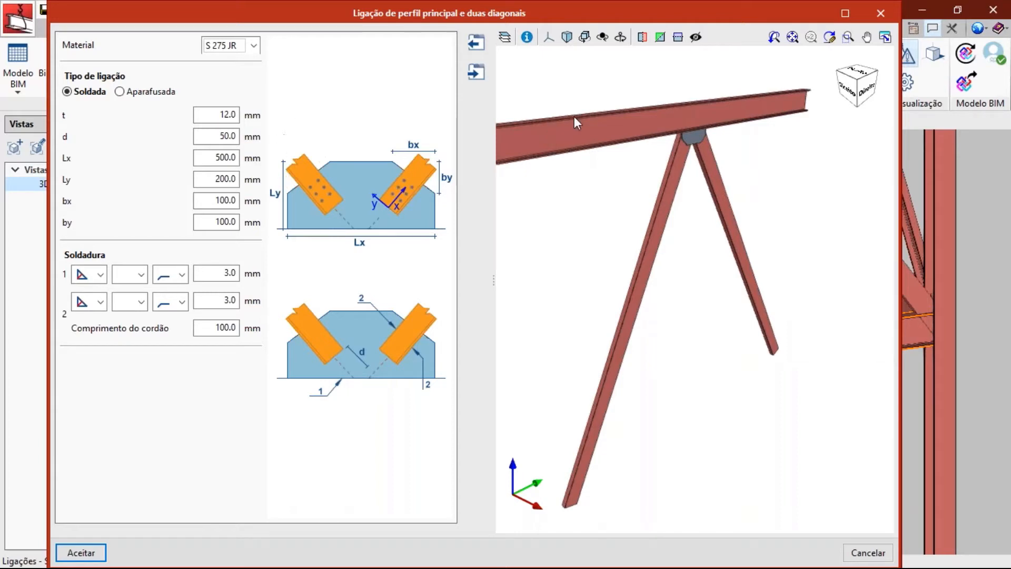
- Inspect the gusset plate and the available materials, and set the connection type to "Aparafusada"
scroll(666, 186, up, 3)
scroll(667, 186, up, 1)
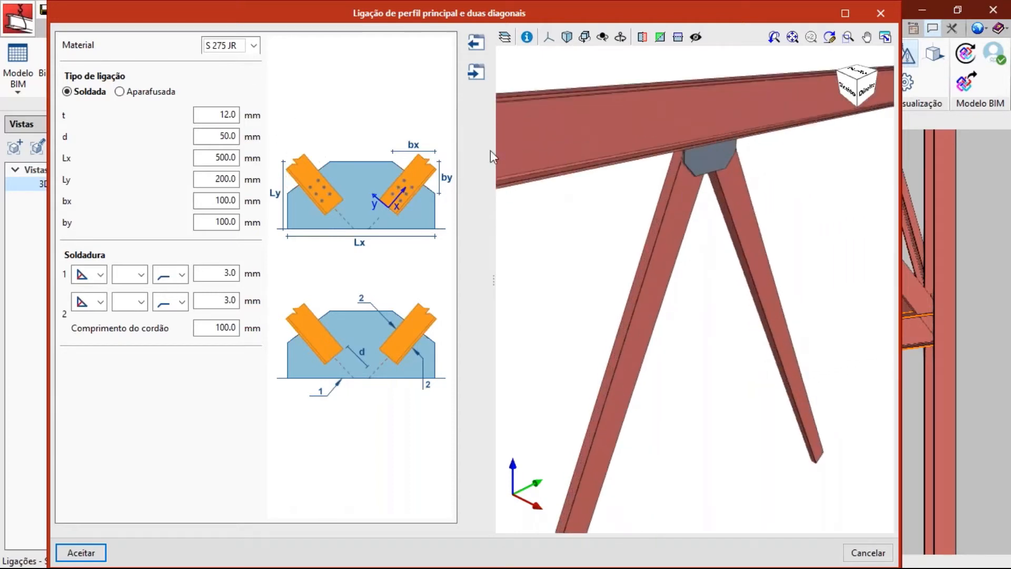
mouse_move(589, 145)
shift+middle_down()
mouse_move(598, 149)
mouse_move(585, 146)
shift+middle_up()
scroll(720, 105, up, 4)
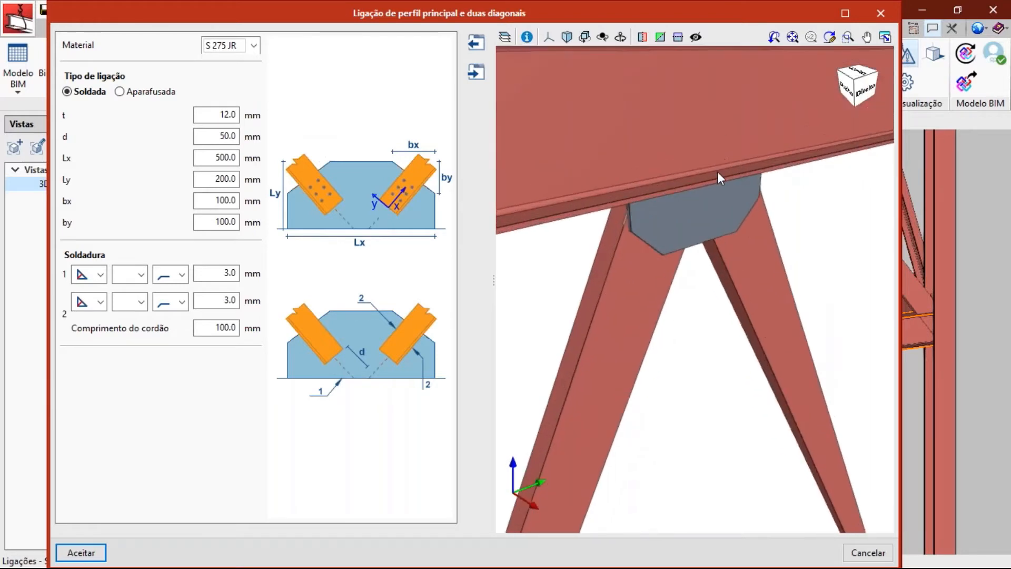
middle_drag(718, 175, 694, 239)
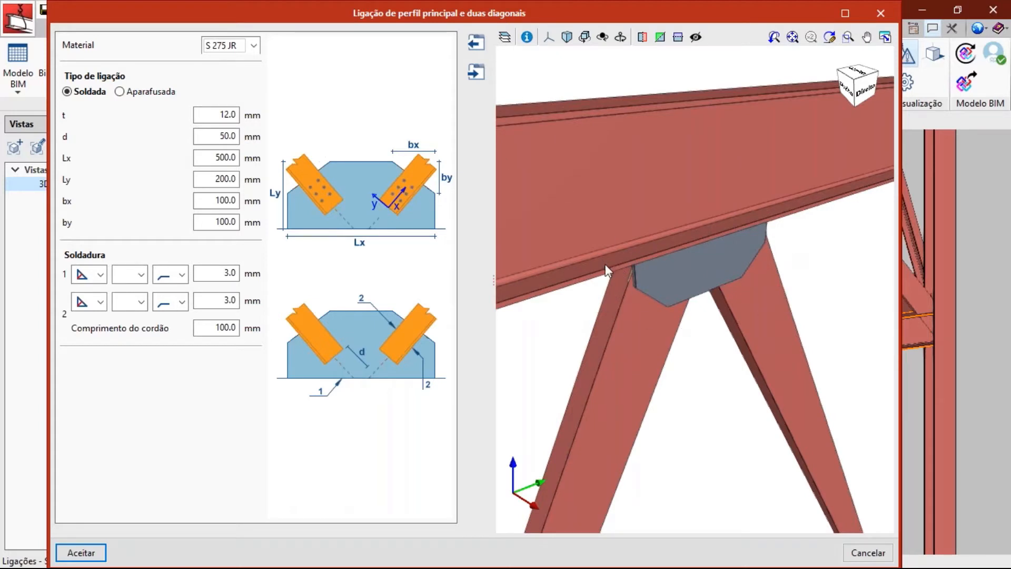
shift+middle_drag(699, 292, 693, 287)
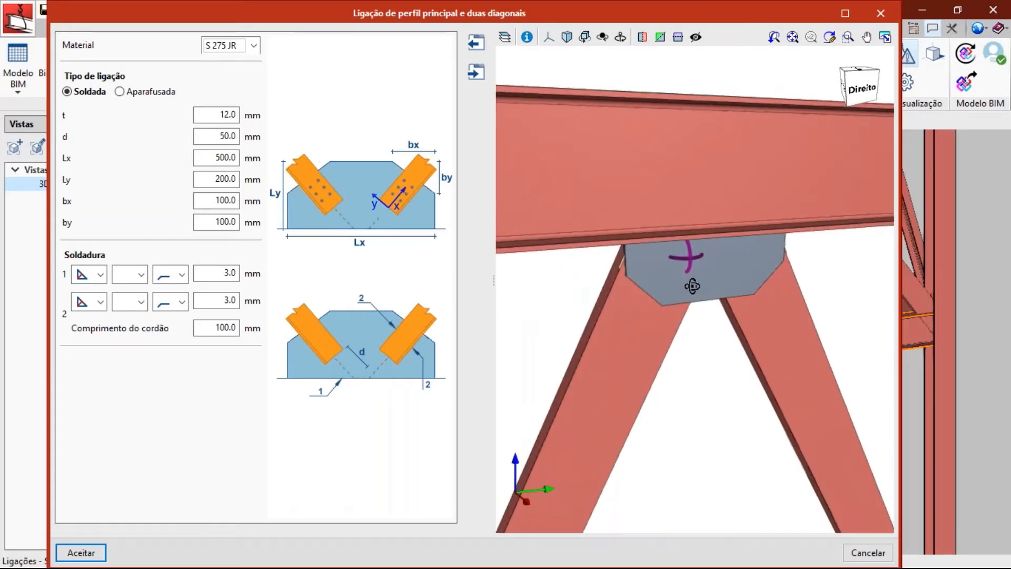
click(255, 46)
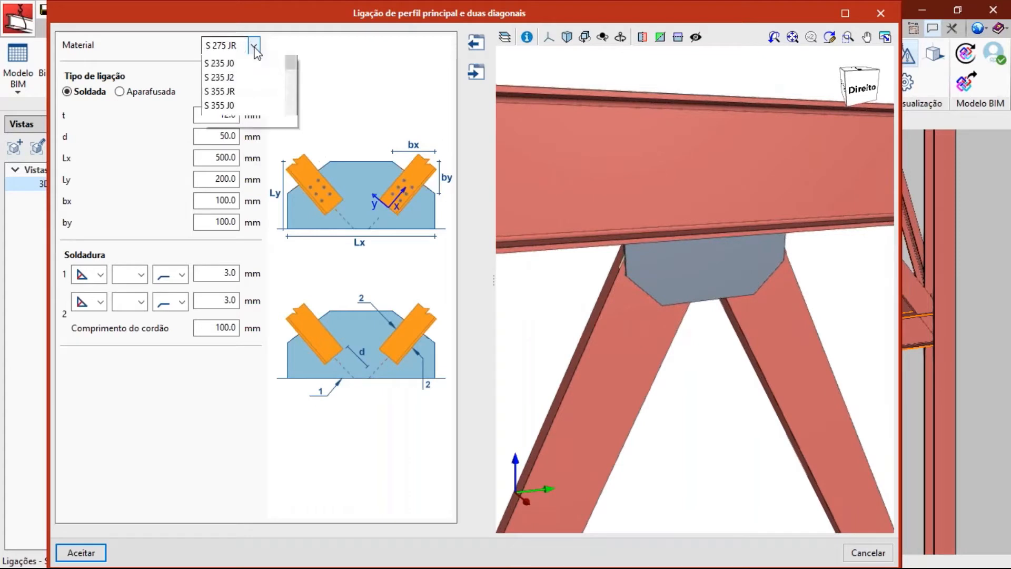
click(255, 46)
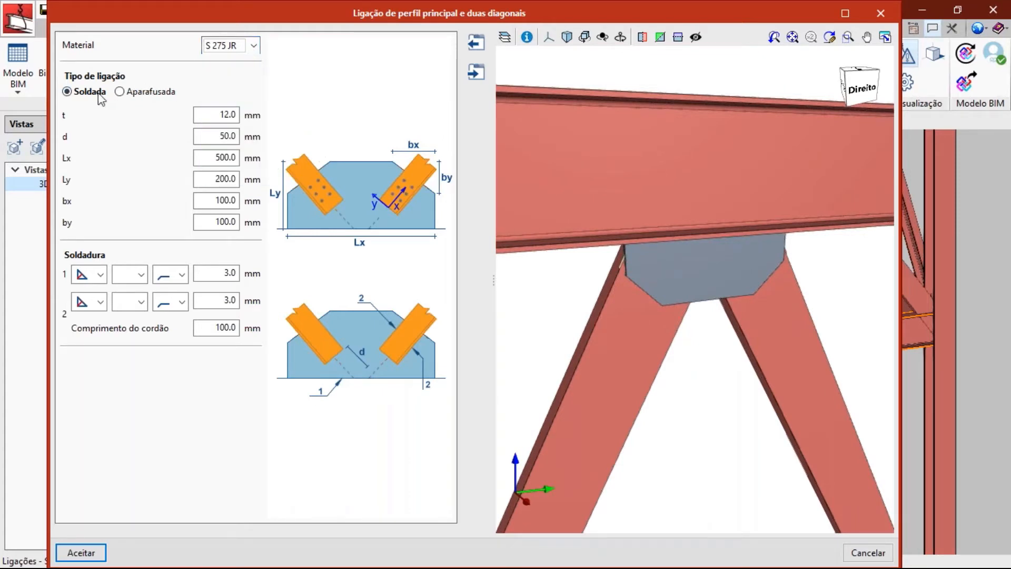
click(131, 93)
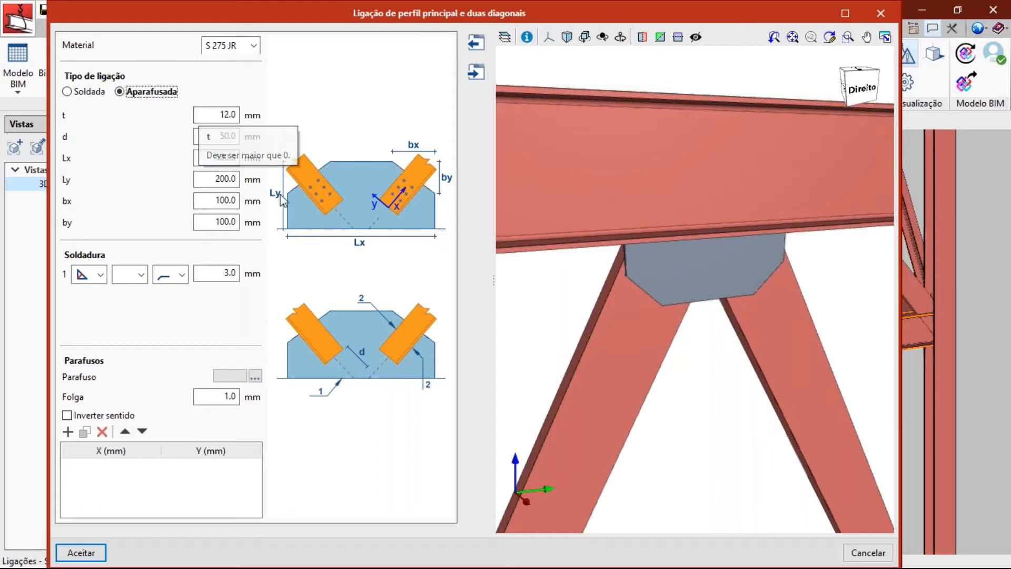
- Set the gusset plate's thickness t to 15 mm and its length Lx to 700 mm
drag(221, 114, 240, 112)
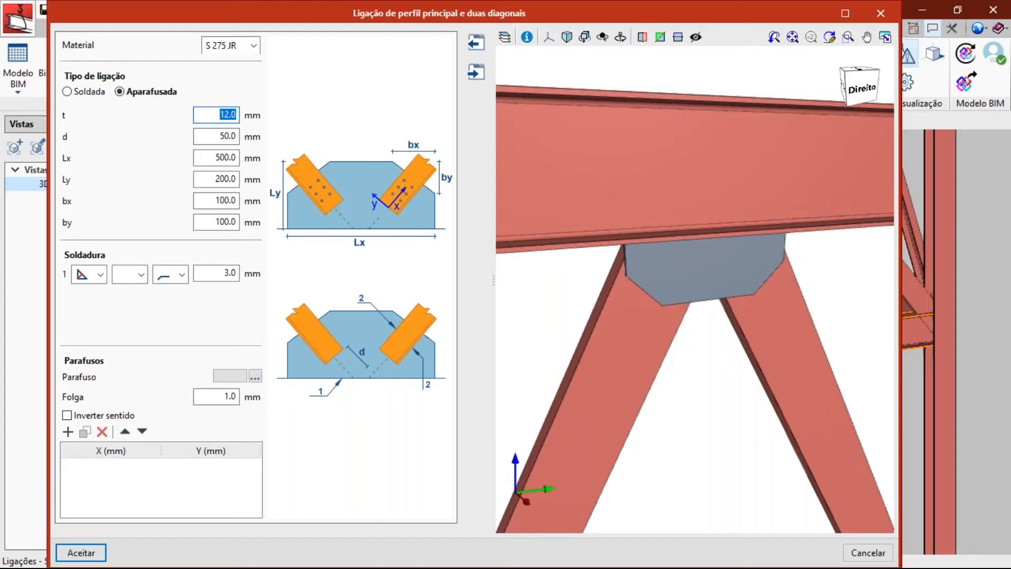
text(15)
key(Tab)
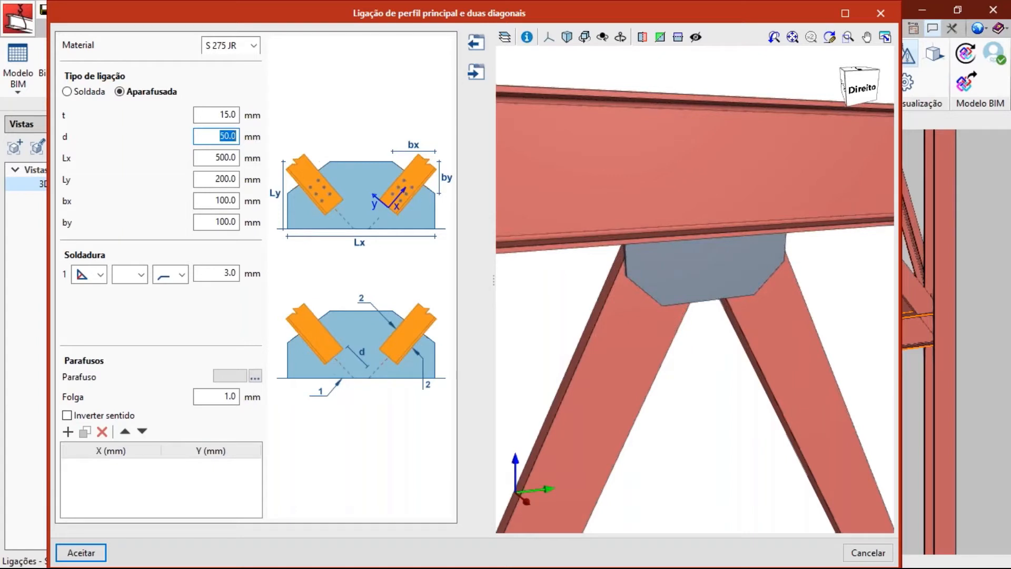
key(Tab)
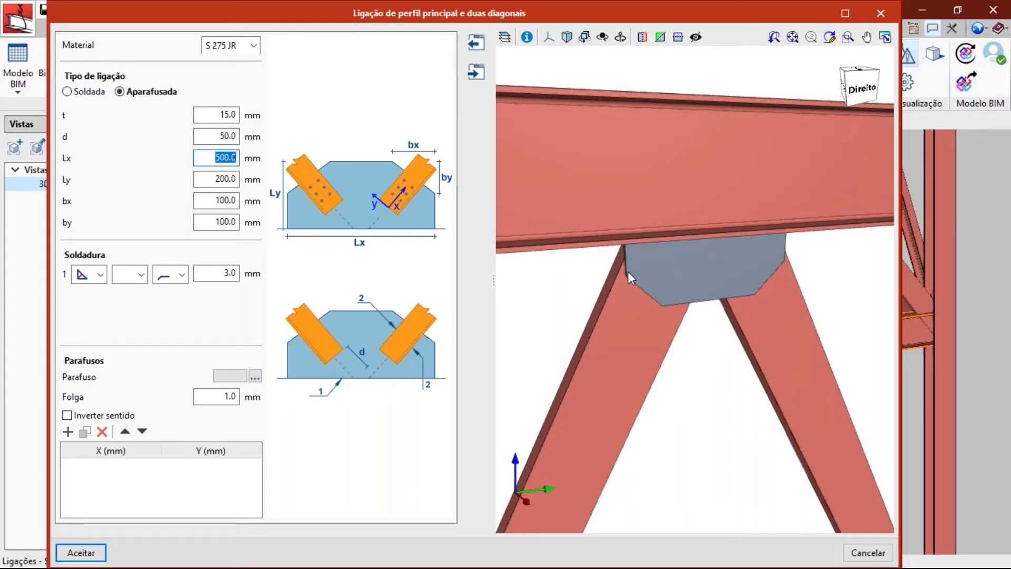
text(700)
key(Tab)
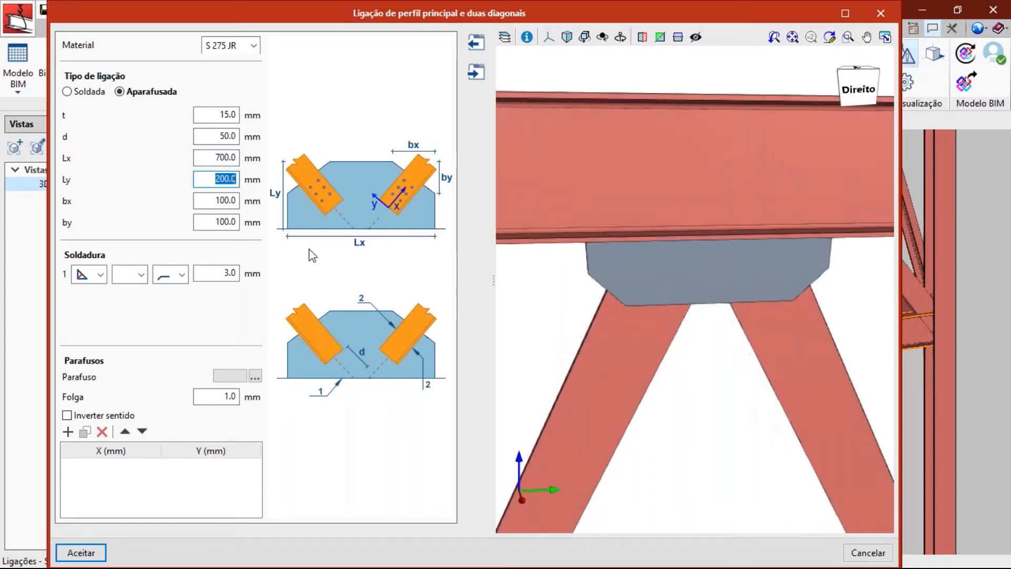
- Set the gusset plate's height Ly to 400 mm and its corner cuts bx to 200 mm and by to 150 mm
text(40)
key(Tab)
click(477, 324)
text(40)
key(Tab)
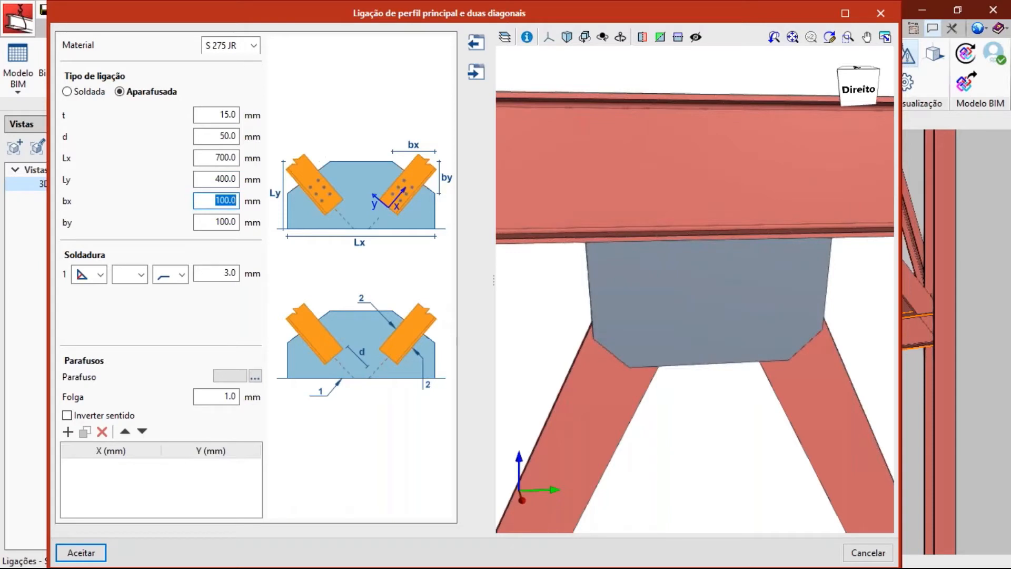
text(200)
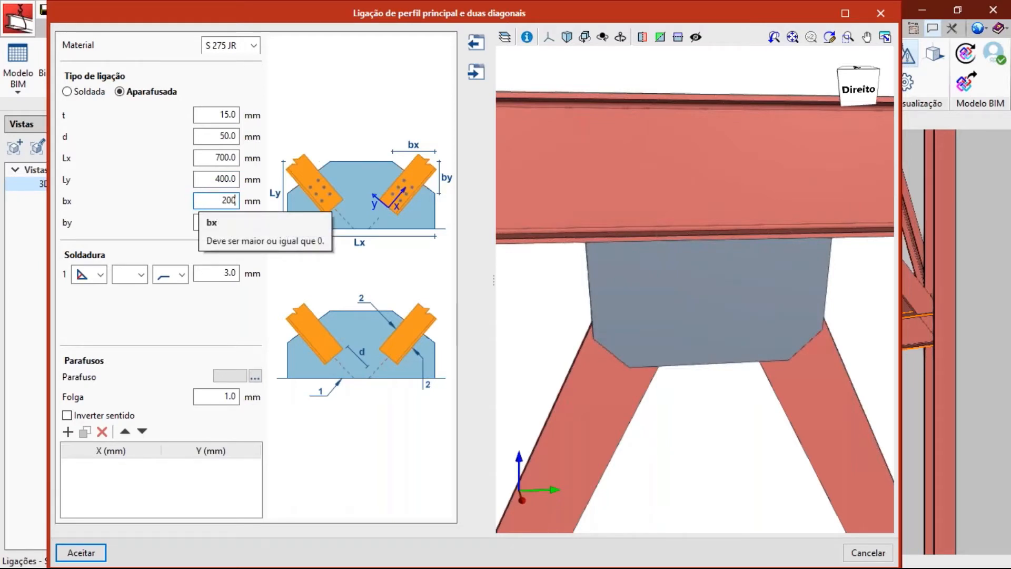
key(Tab)
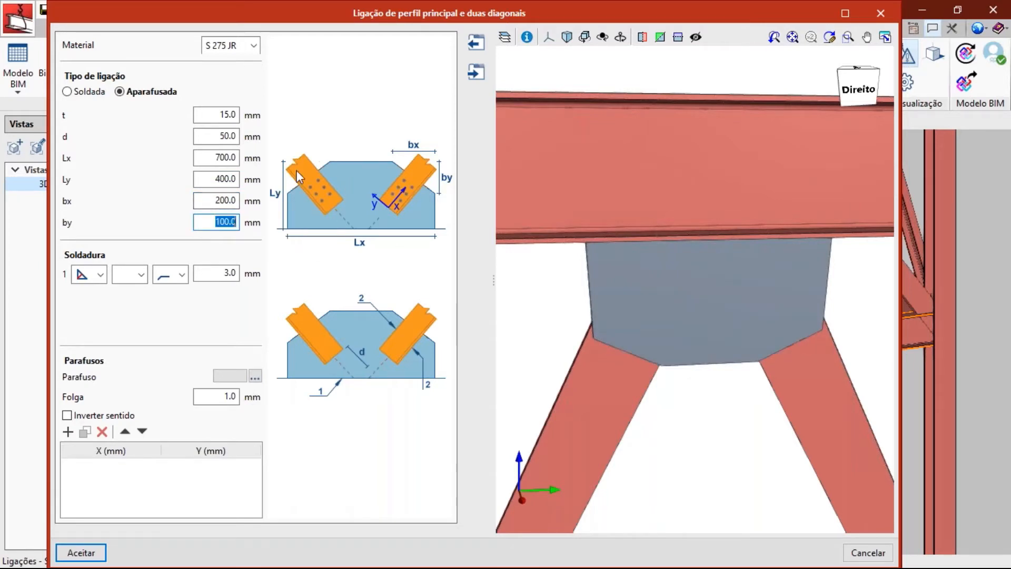
text(150)
key(Tab)
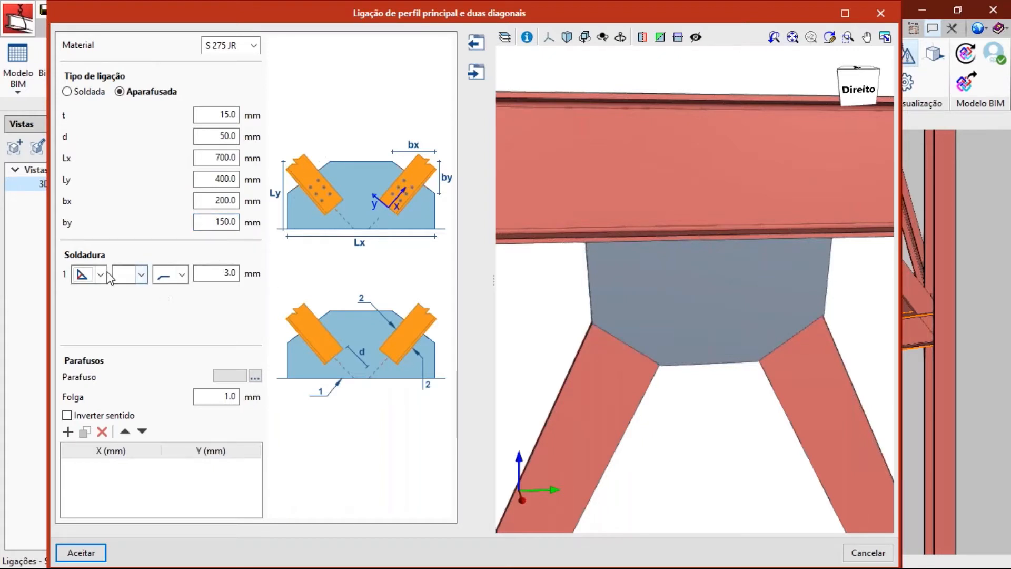
- Choose ISO 4014-8.8 bolts with a nominal diameter of 16 for the connection
click(255, 377)
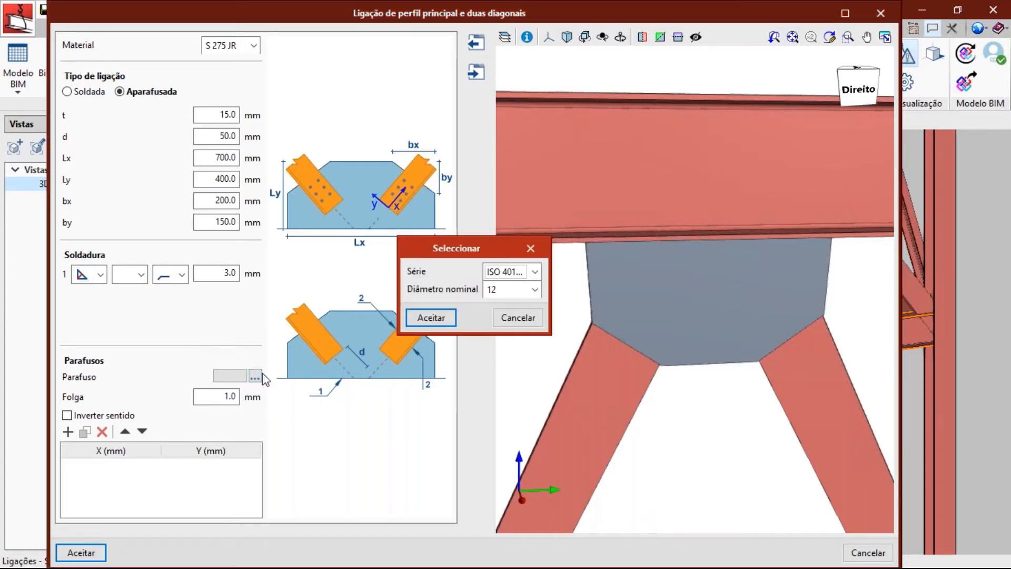
click(524, 276)
click(523, 274)
click(524, 290)
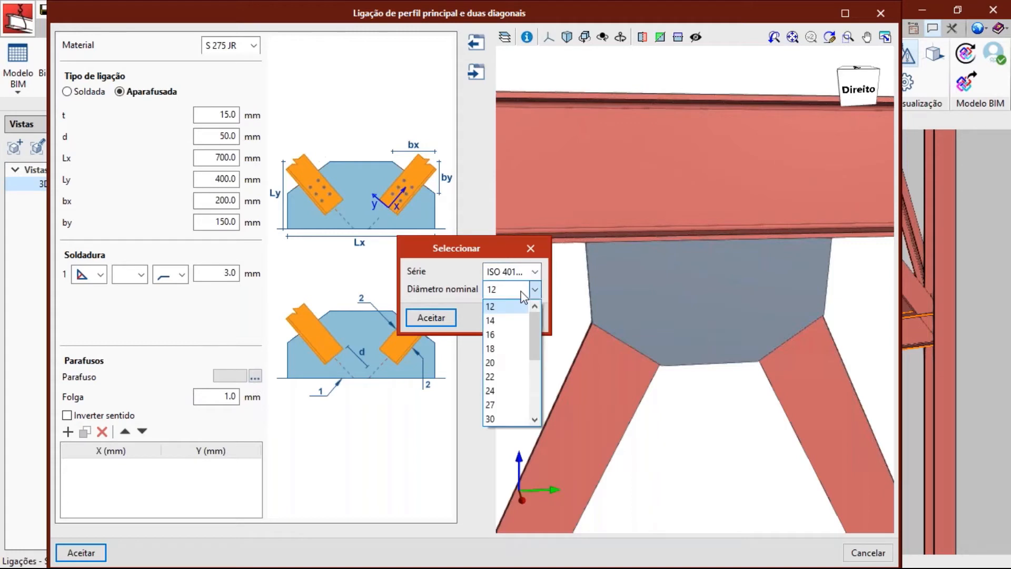
click(512, 332)
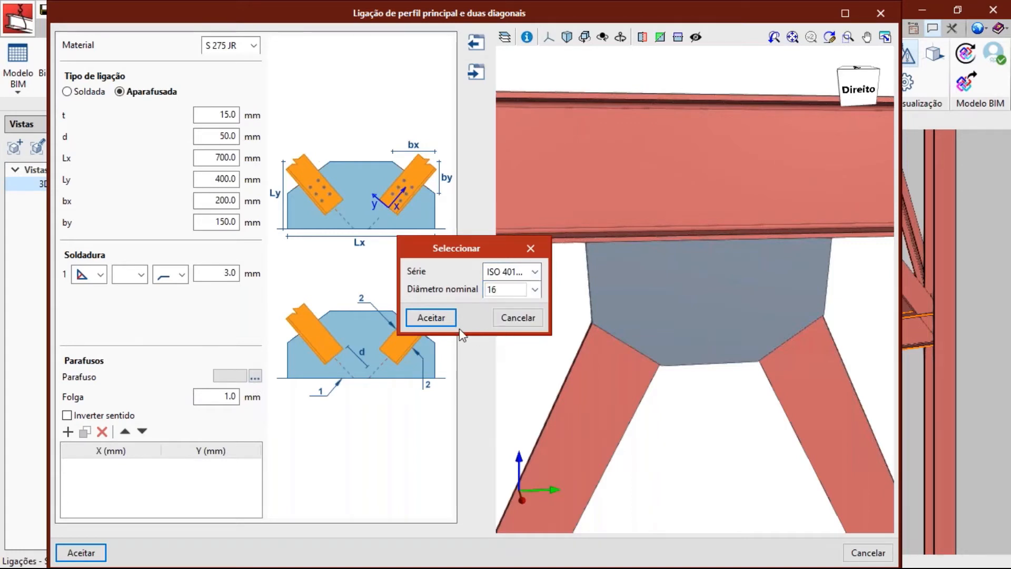
click(432, 318)
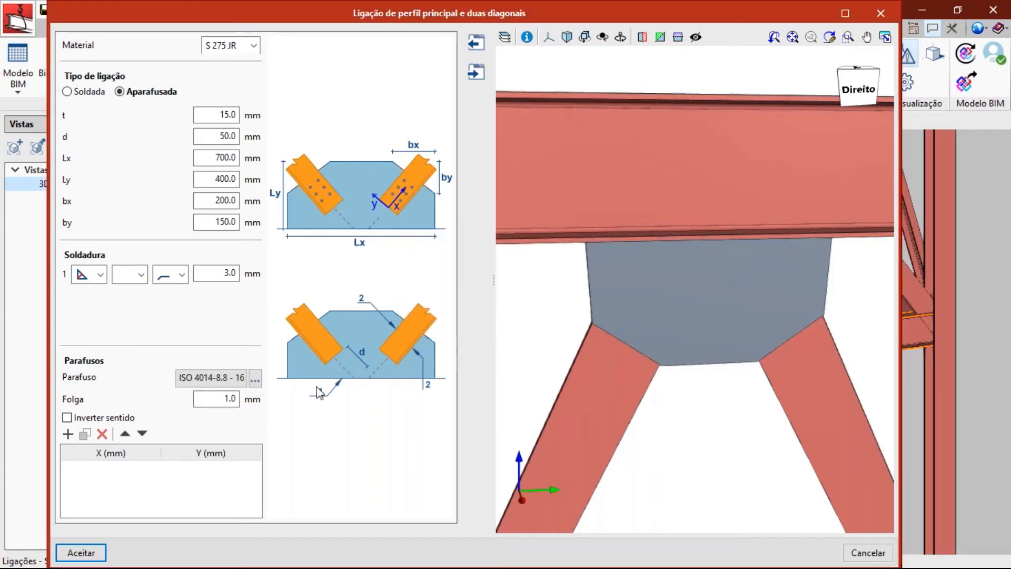
- Add the first bolt position at X 75 mm and Y 50 mm
click(68, 433)
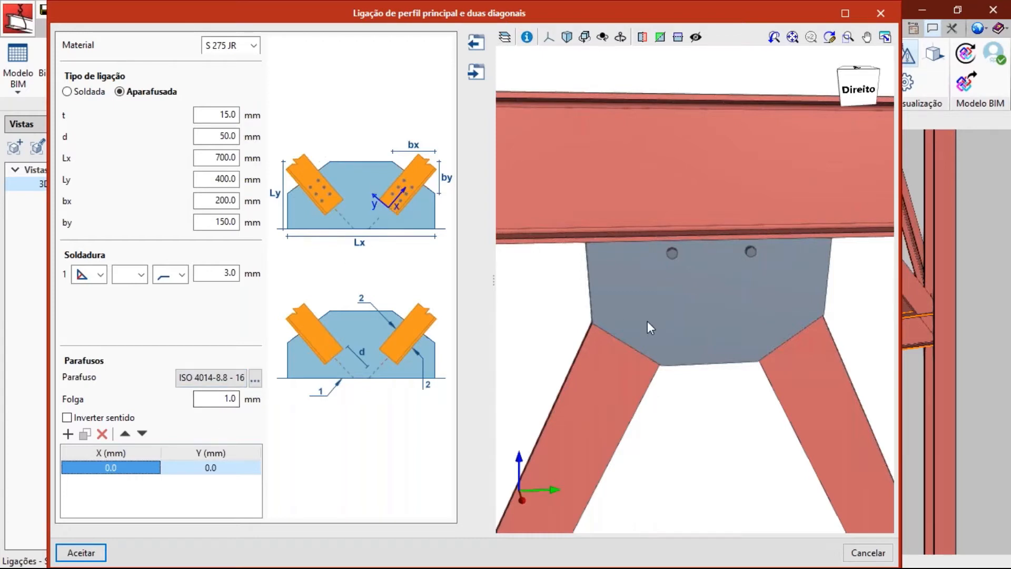
mouse_move(650, 327)
middle_down()
mouse_move(732, 292)
mouse_move(789, 298)
middle_up()
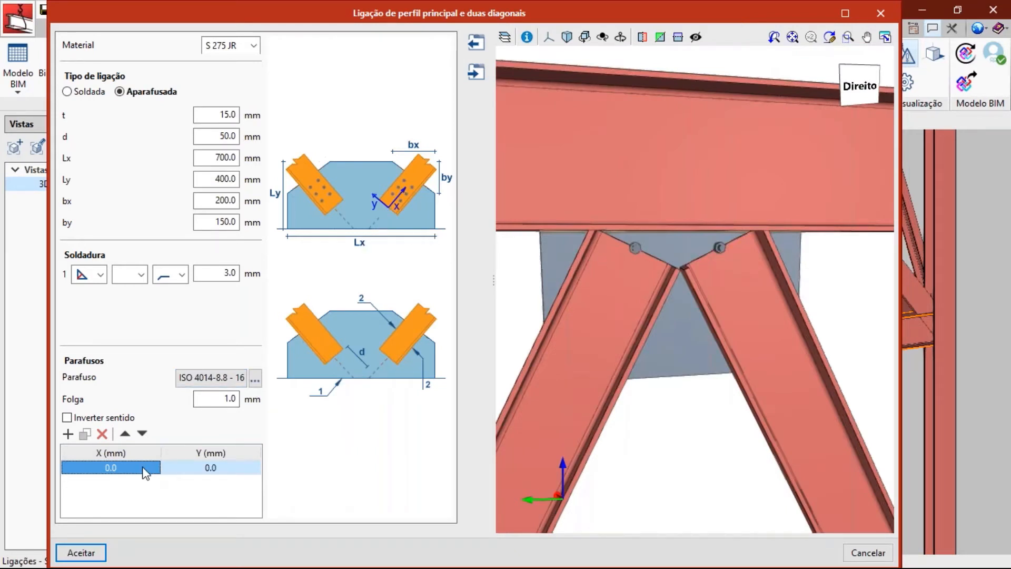
click(146, 471)
text(75)
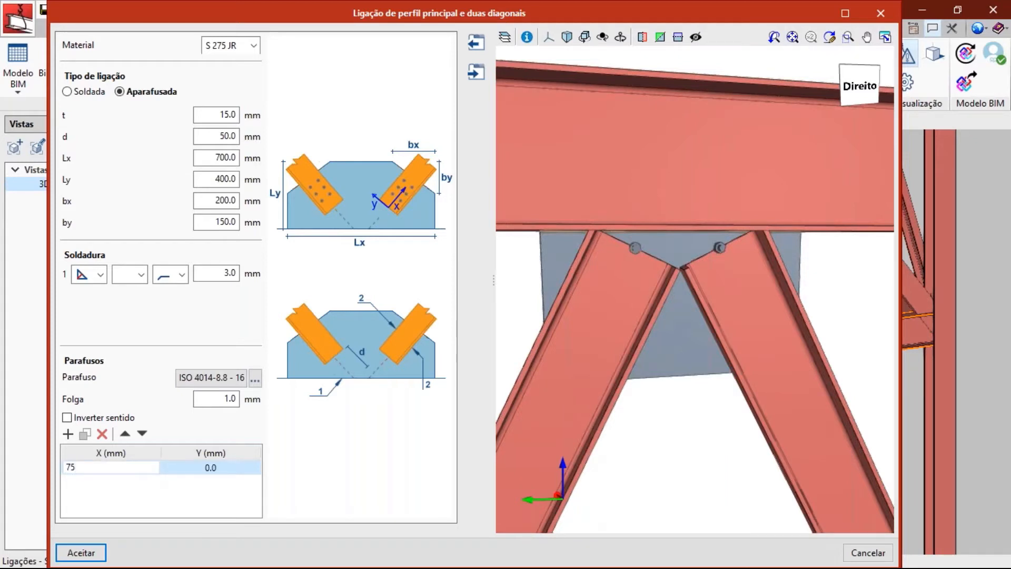
key(Tab)
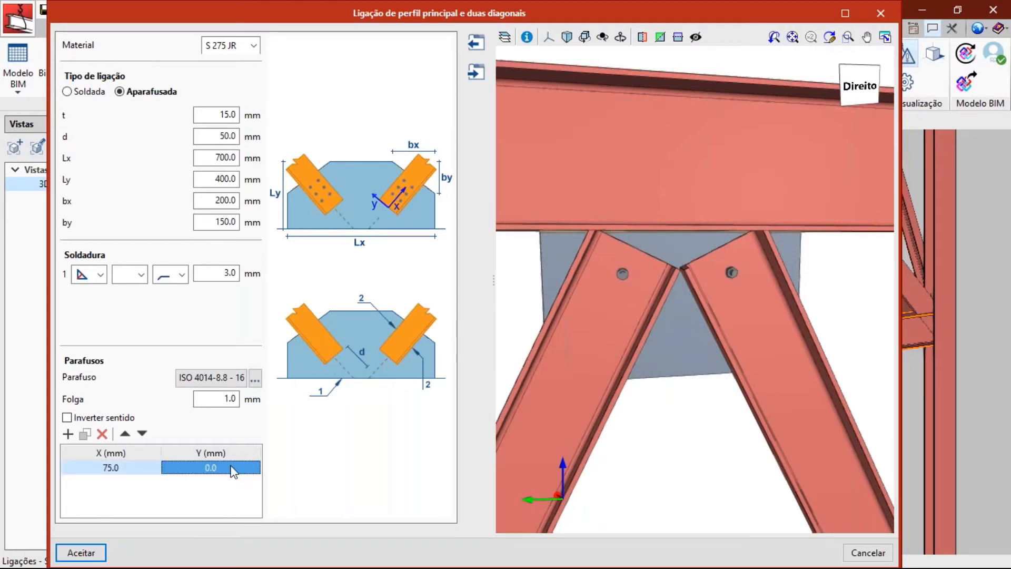
click(233, 470)
text(50)
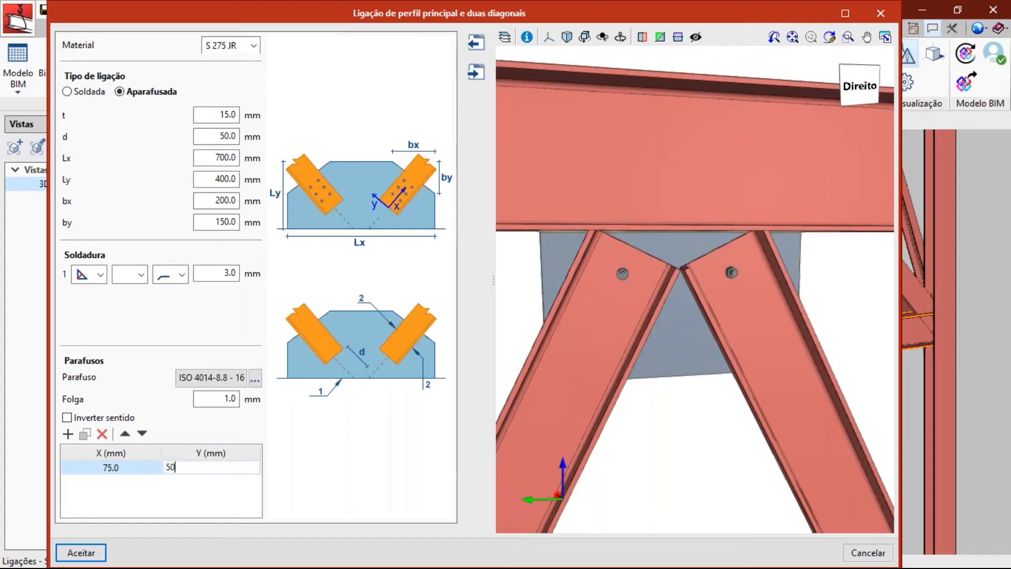
key(Tab)
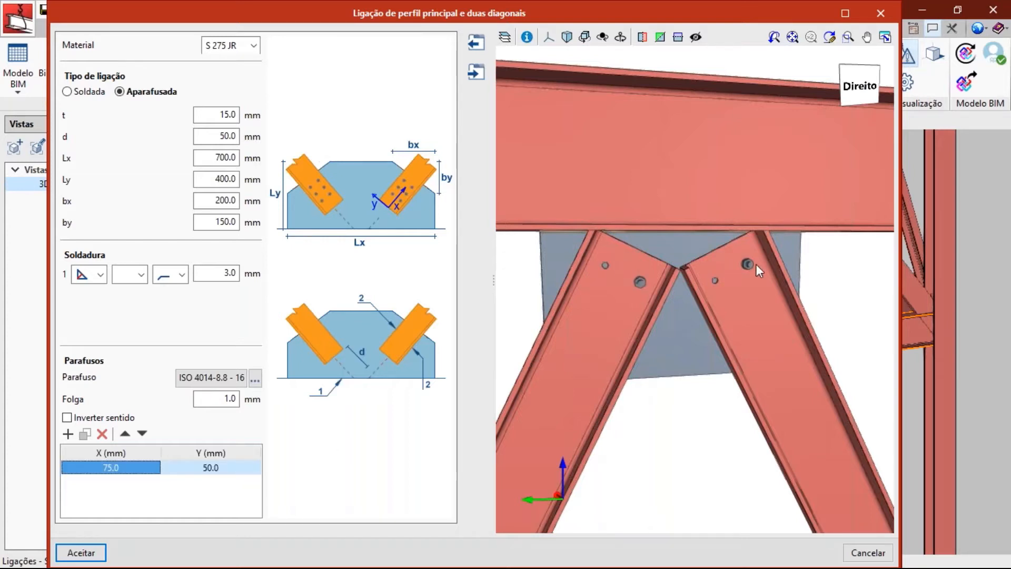
- Add a second bolt position at X 75 mm and Y -50 mm
click(68, 434)
click(191, 482)
click(209, 482)
text(-50)
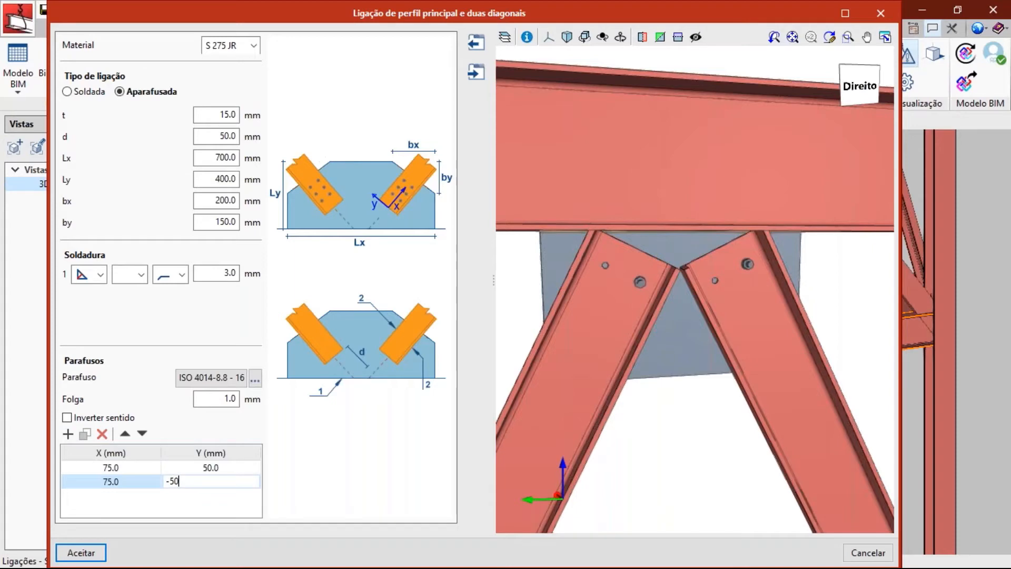
key(Return)
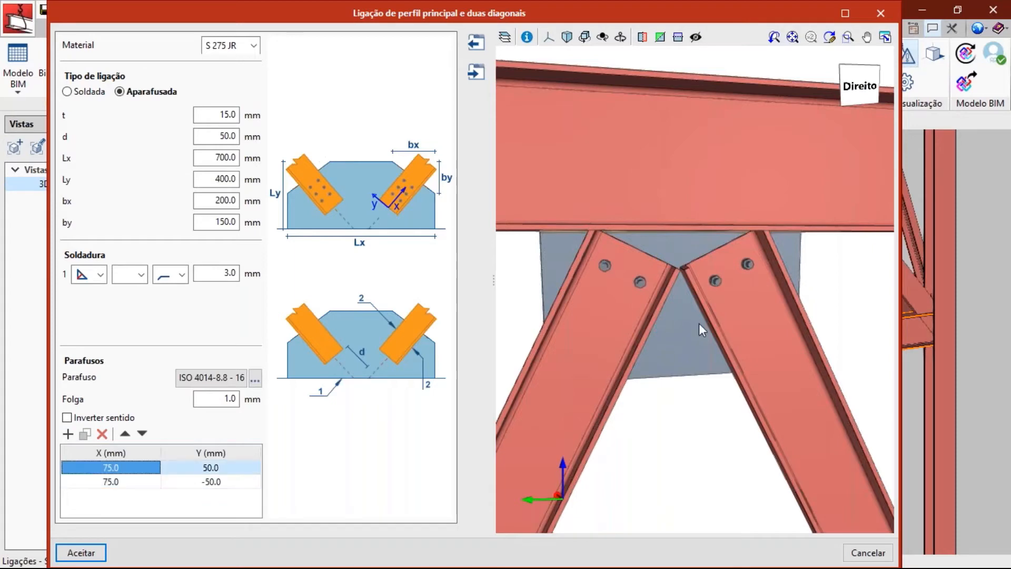
- Copy the bolt position with Y 50 mm and set the copy's X to 150 mm
shift+middle_drag(706, 285, 622, 280)
middle_drag(620, 279, 728, 265)
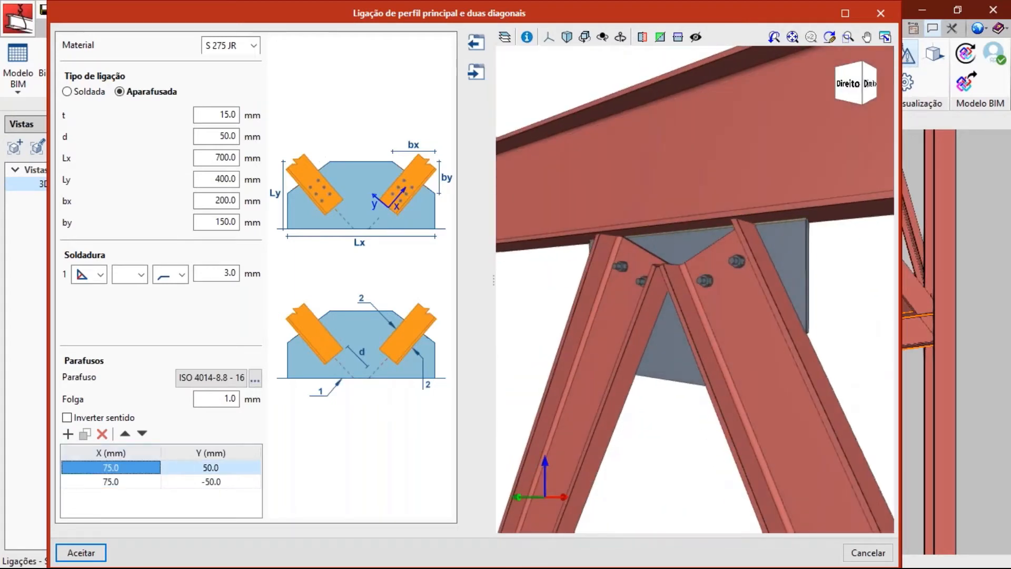
click(90, 436)
double_click(128, 496)
text(150)
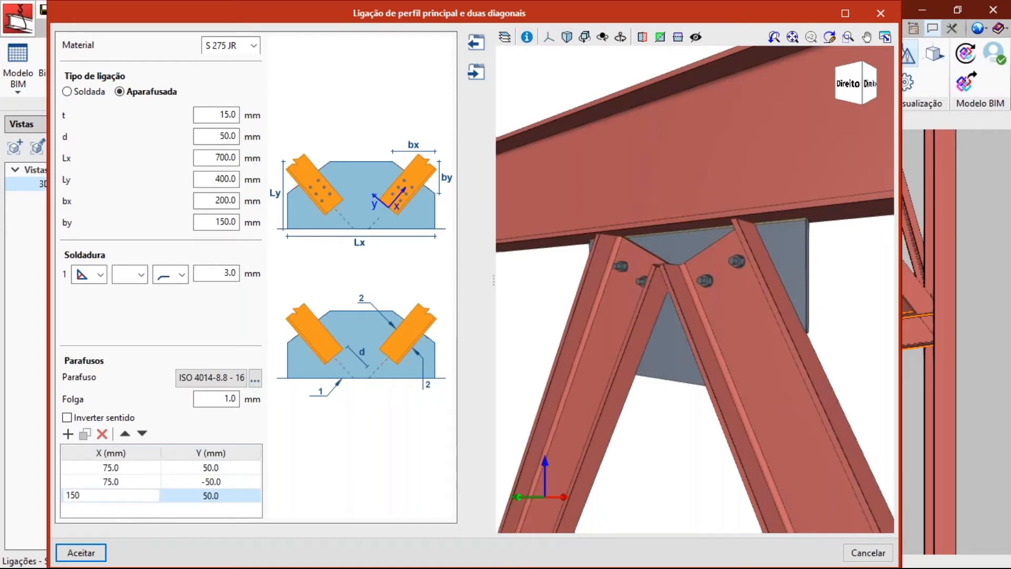
key(Tab)
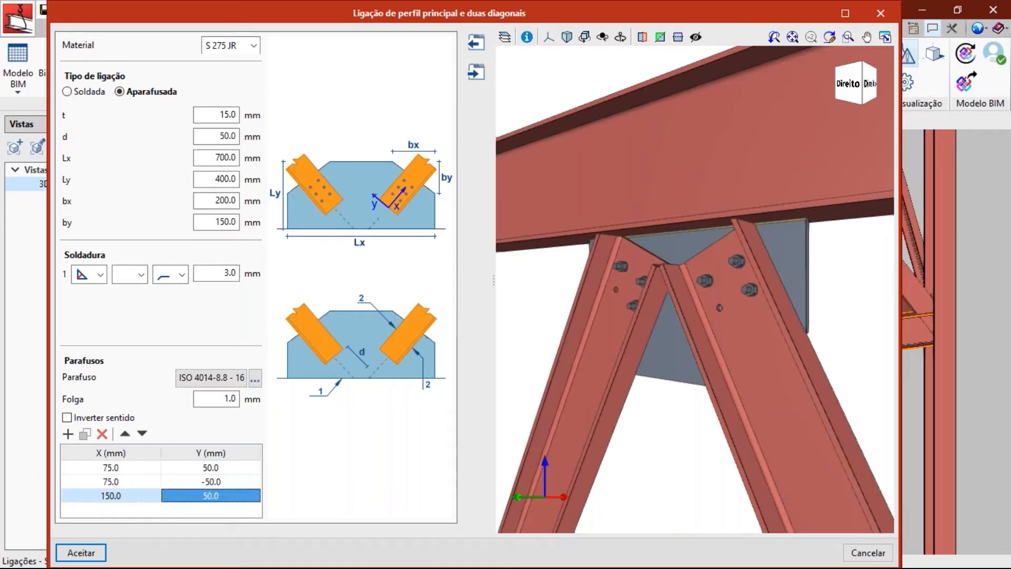
- Copy the bolt position with Y -50 mm and set the copy's X to 150 mm
click(123, 482)
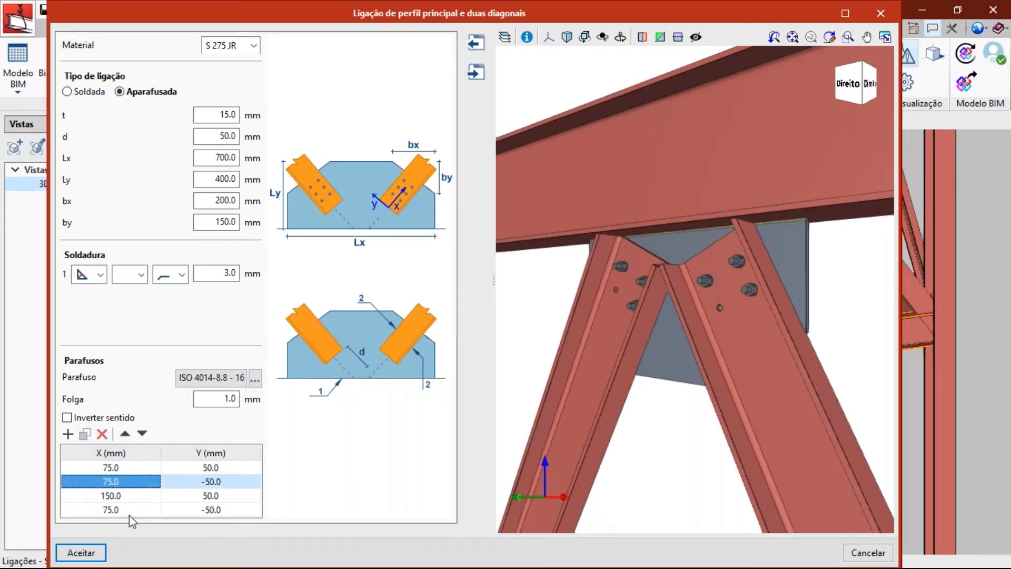
click(133, 509)
text(1)
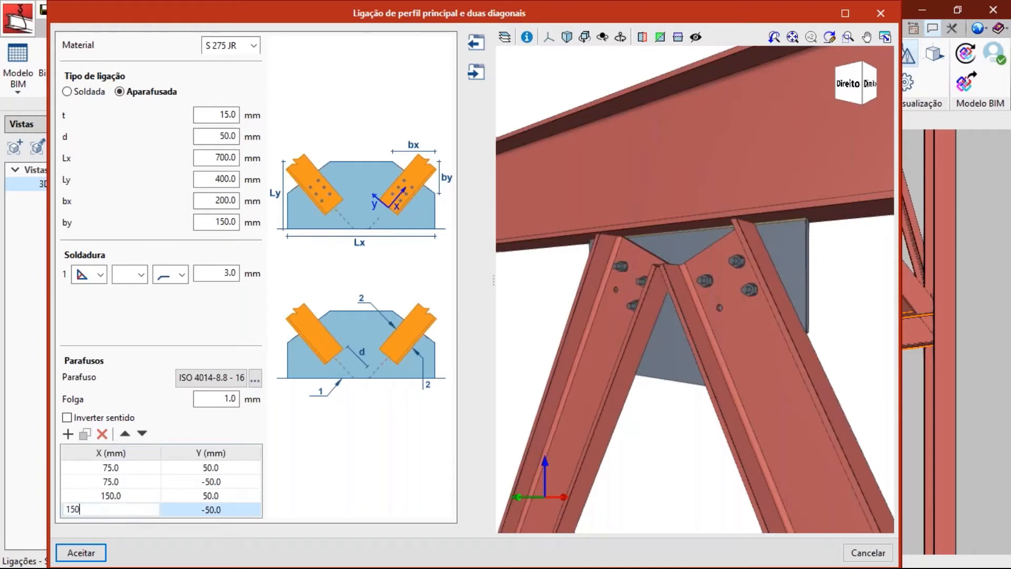
key(Tab)
middle_drag(668, 323, 627, 296)
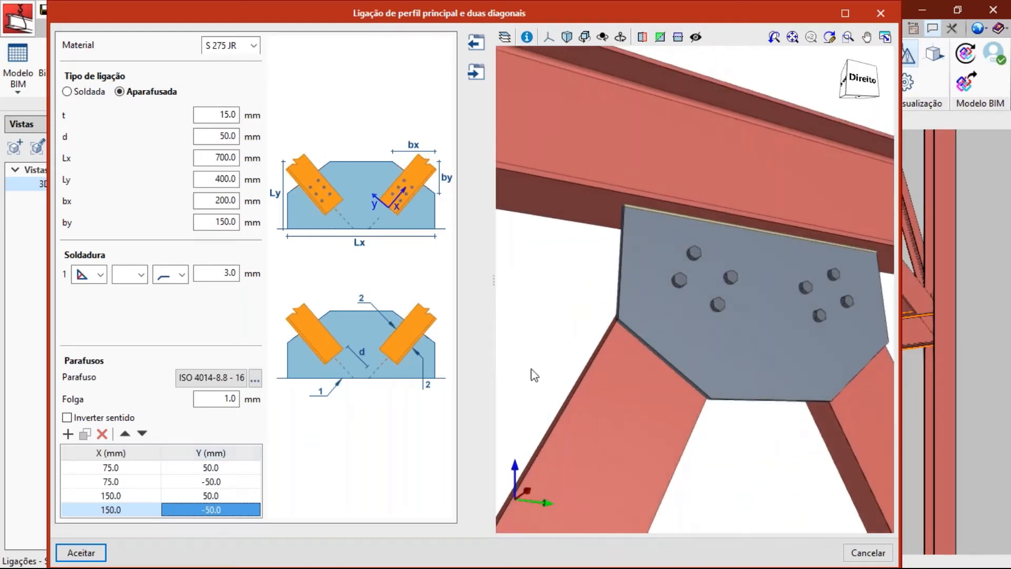
- Try "Inverter sentido" on the bolts, inspect them from the side, and restore their original direction
middle_drag(533, 374, 605, 329)
click(90, 421)
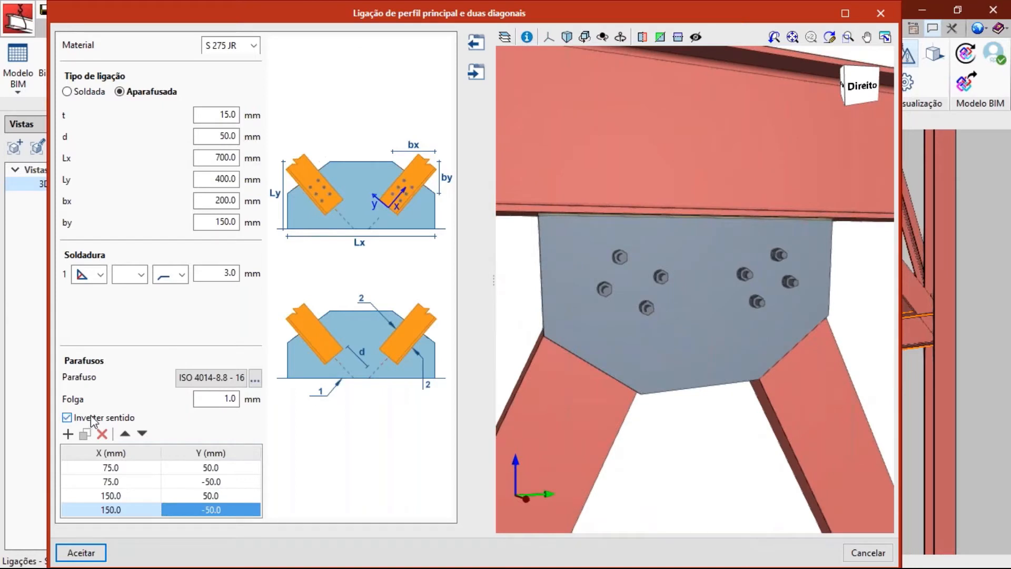
middle_drag(671, 310, 648, 257)
scroll(648, 257, up, 5)
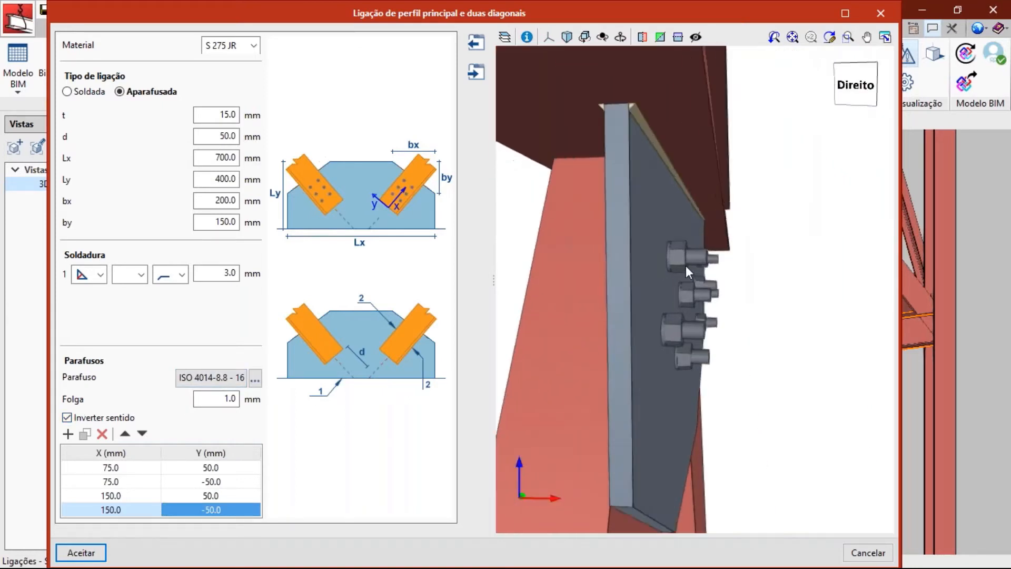
scroll(690, 323, down, 5)
middle_drag(687, 325, 703, 363)
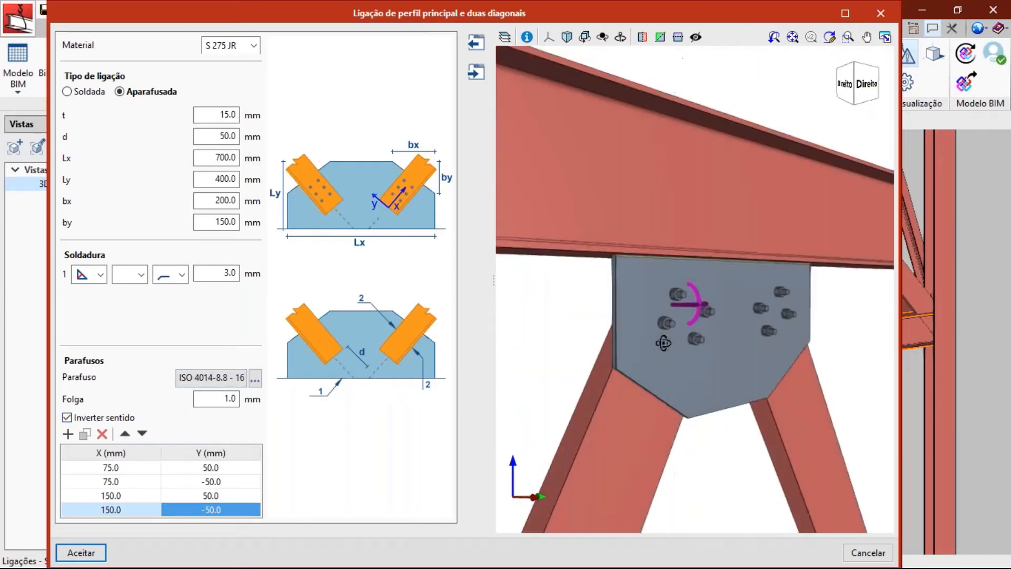
click(84, 421)
scroll(531, 357, up, 3)
middle_drag(558, 359, 627, 346)
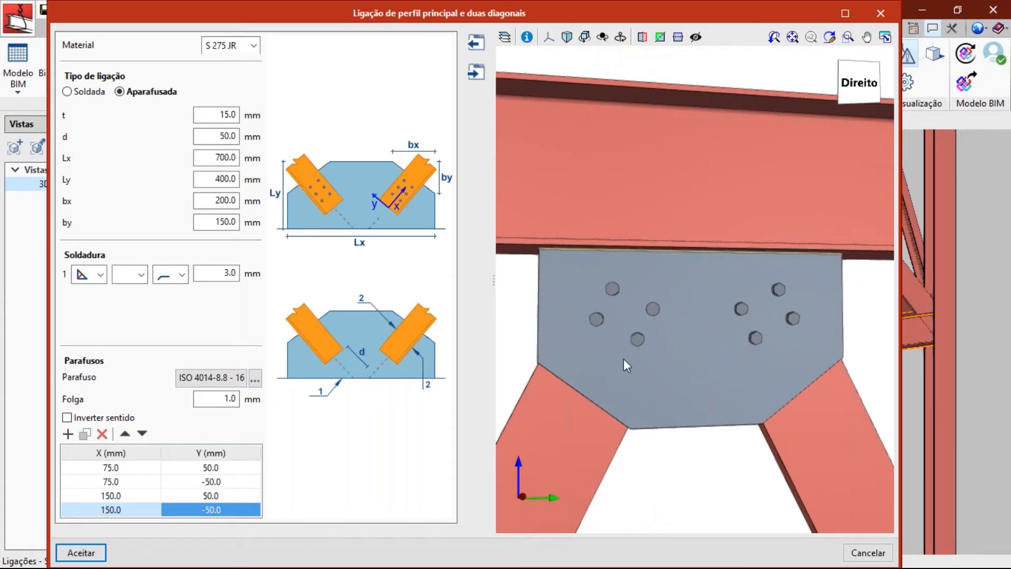
- Save a front view of the finished gusset plate as the JPG image 1.jpg on the desktop
middle_drag(687, 344, 718, 354)
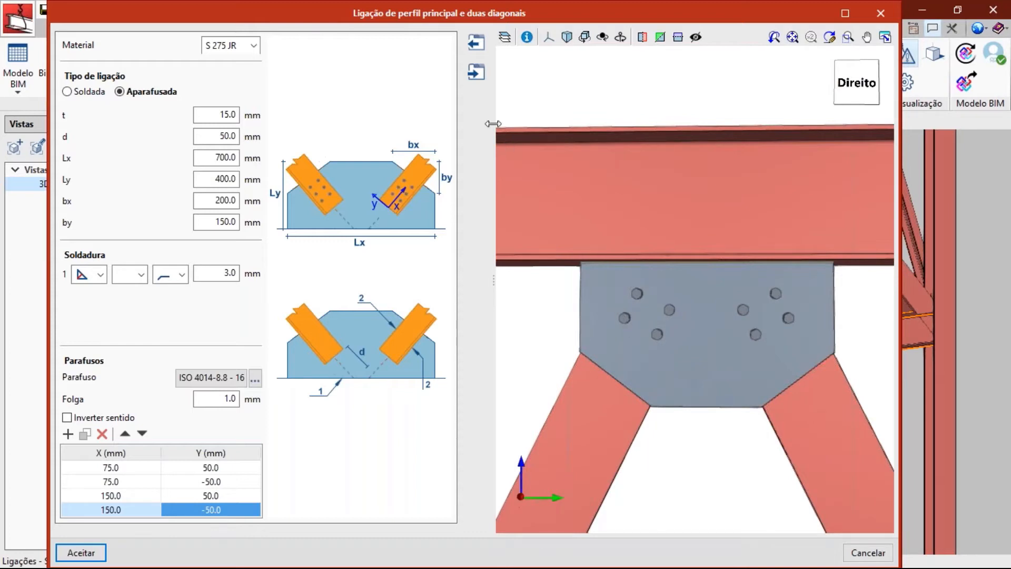
middle_drag(663, 208, 665, 211)
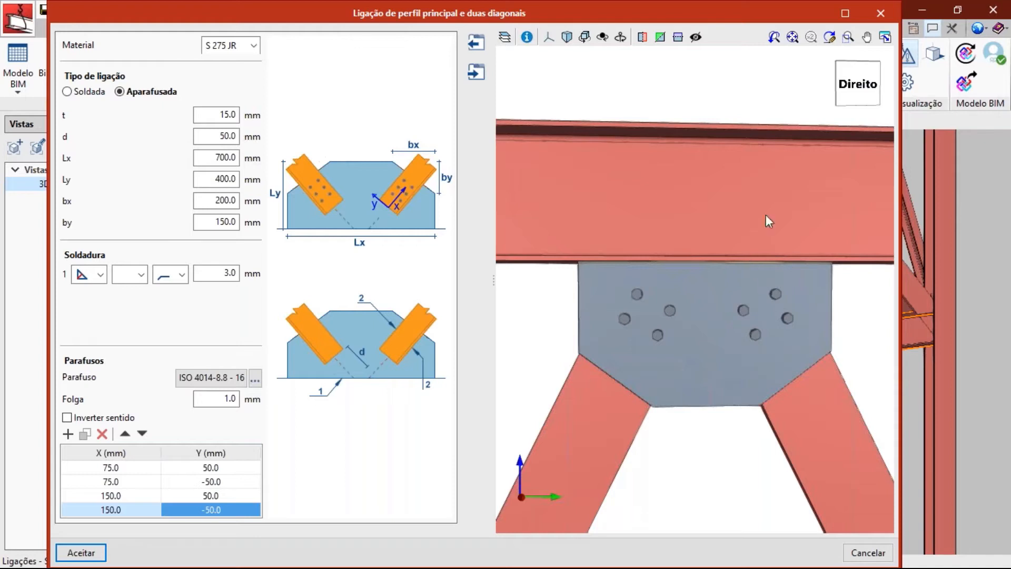
click(886, 38)
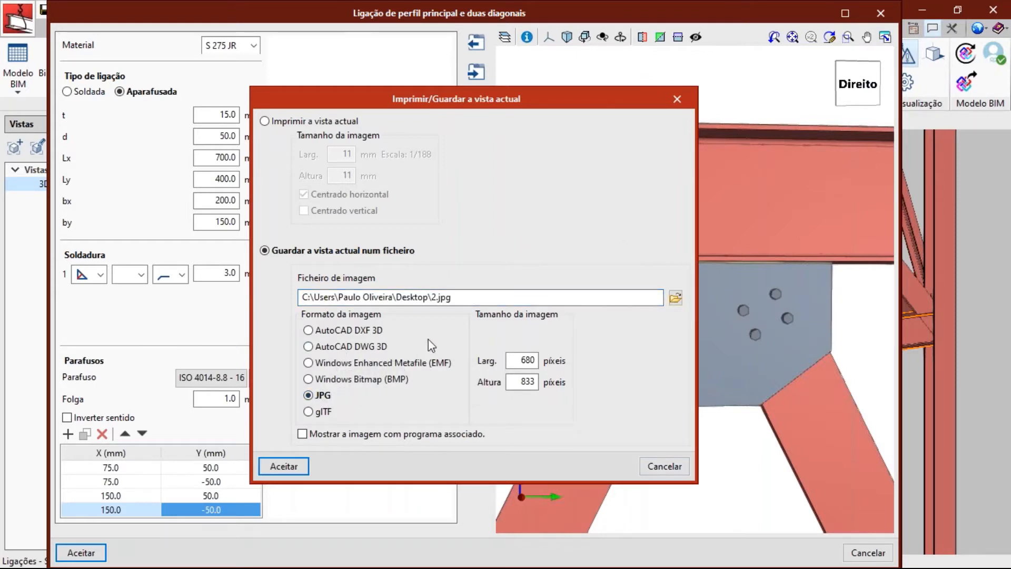
click(435, 298)
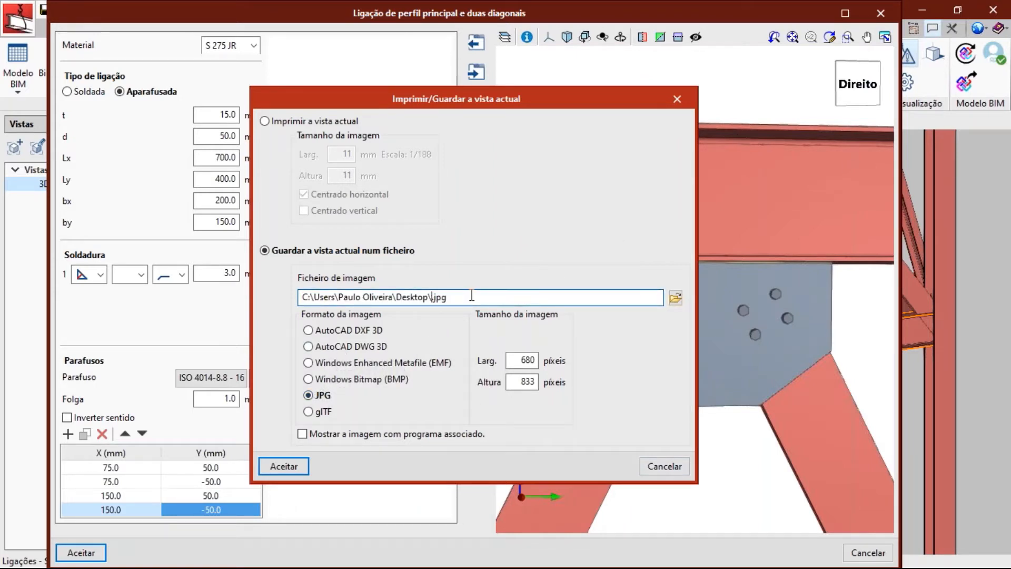
text(1)
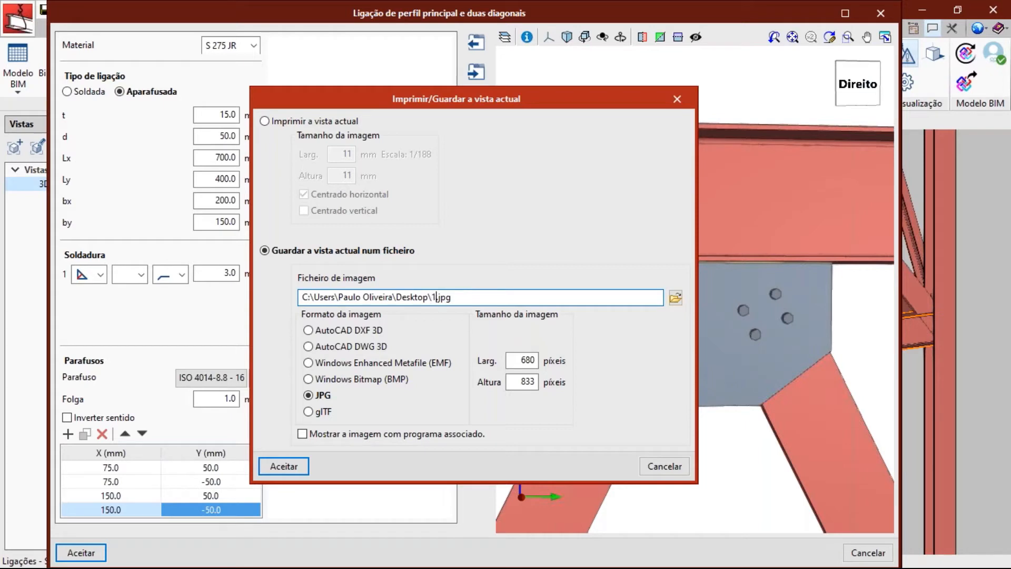
click(284, 467)
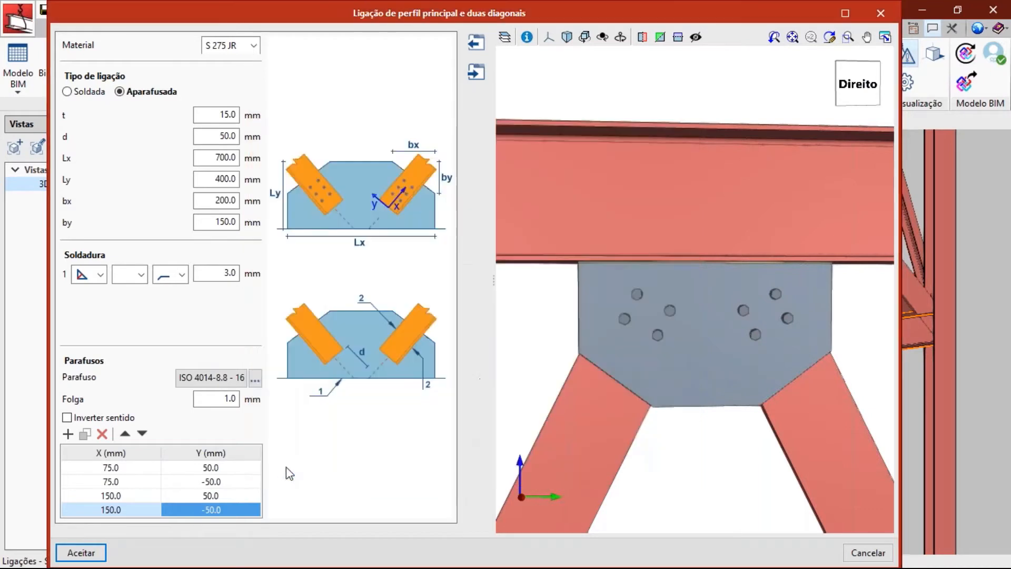
- Export the bolted connection to the library as "Ligação 1" with desktop image 1 as its picture, and apply the connection to the model
click(477, 73)
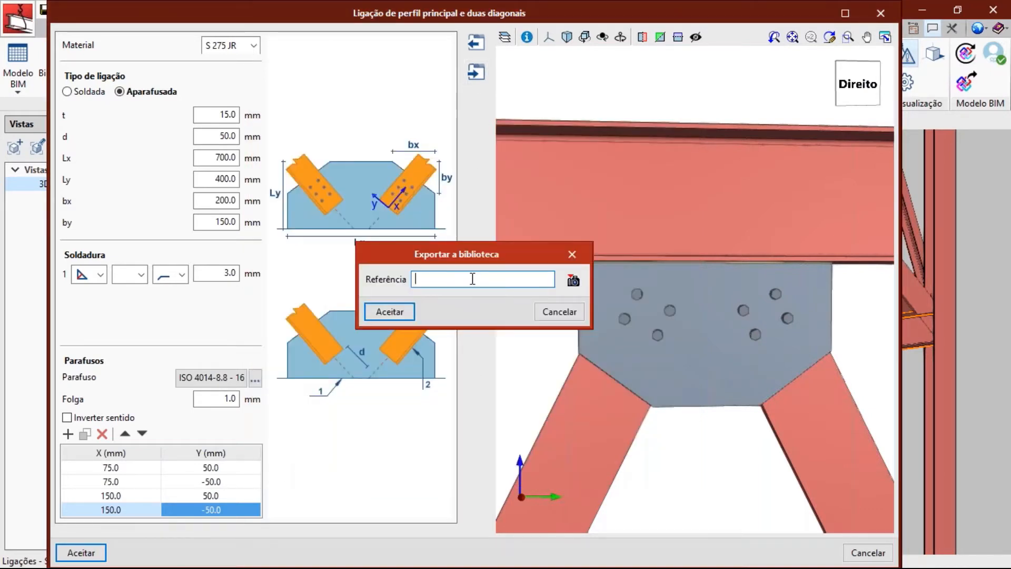
click(570, 282)
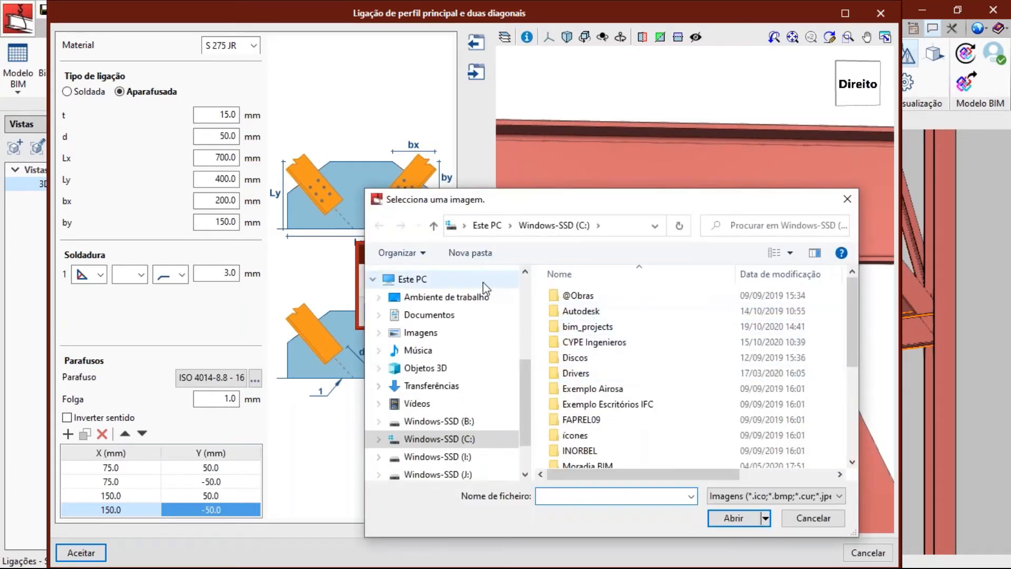
click(447, 297)
click(662, 311)
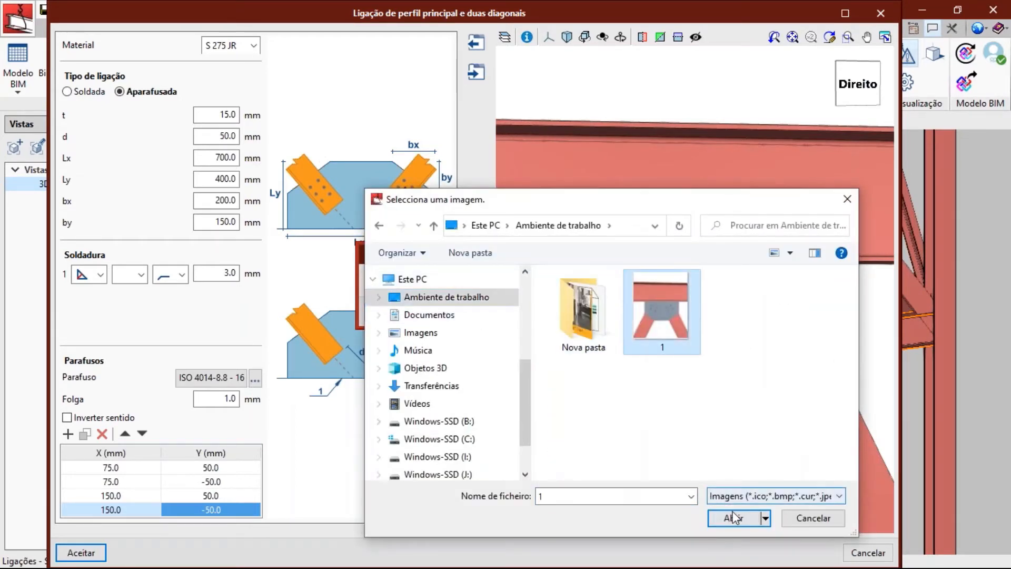
click(733, 514)
click(443, 278)
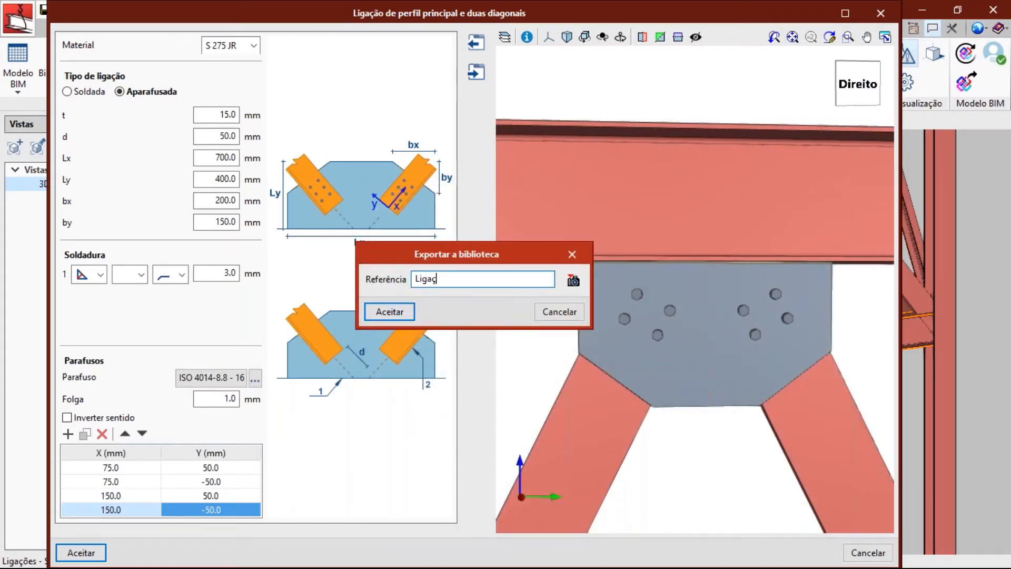
click(407, 315)
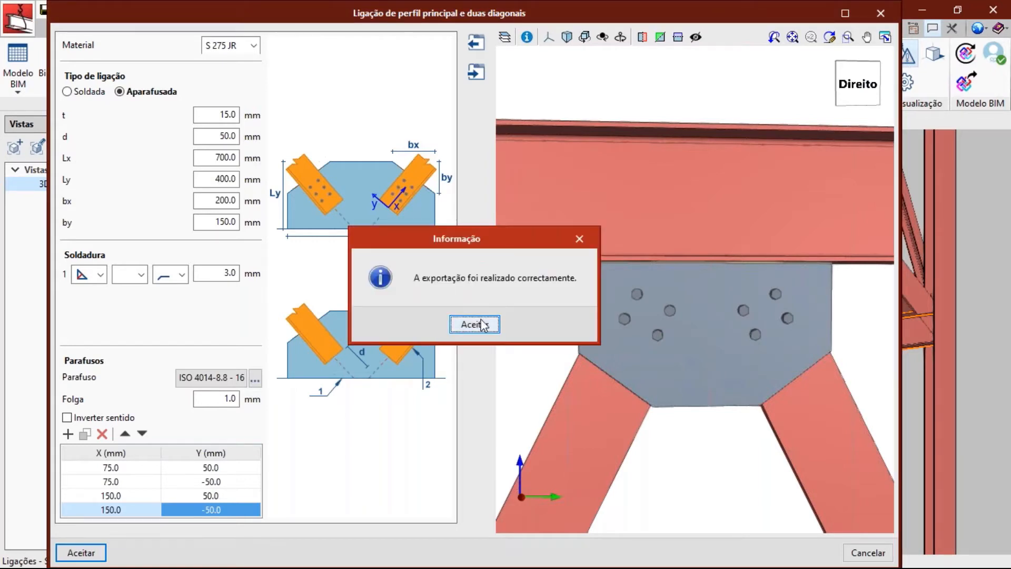
click(482, 324)
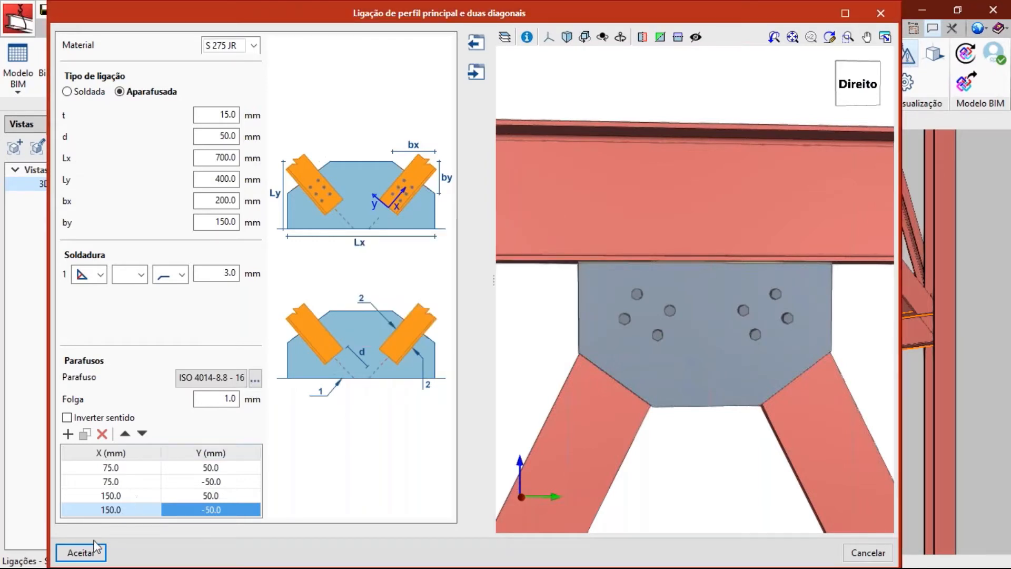
click(81, 552)
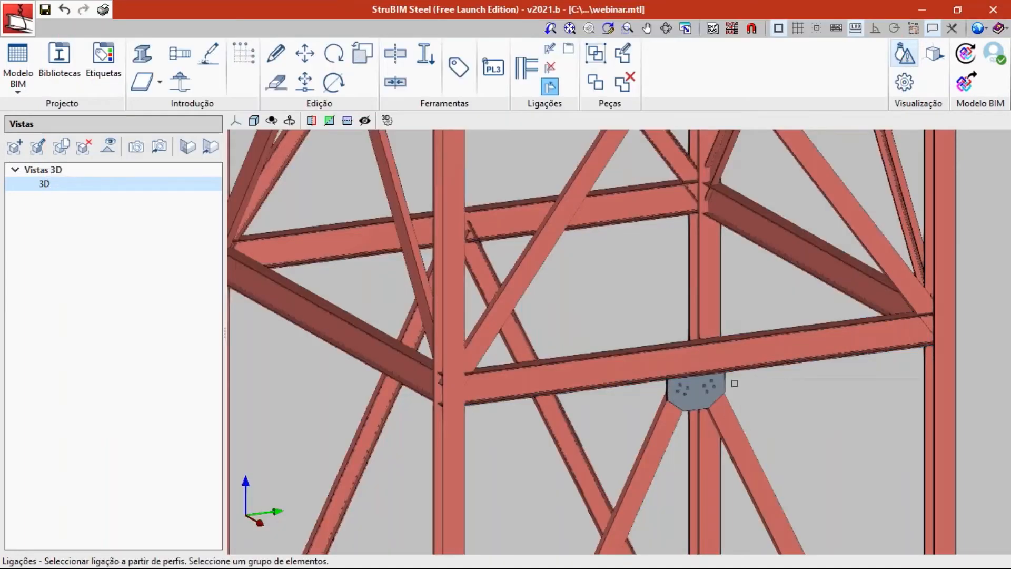
- Start a connection between the intermediate beam on the opposite face of the tower and the two diagonals below it
scroll(682, 351, up, 3)
scroll(740, 354, down, 3)
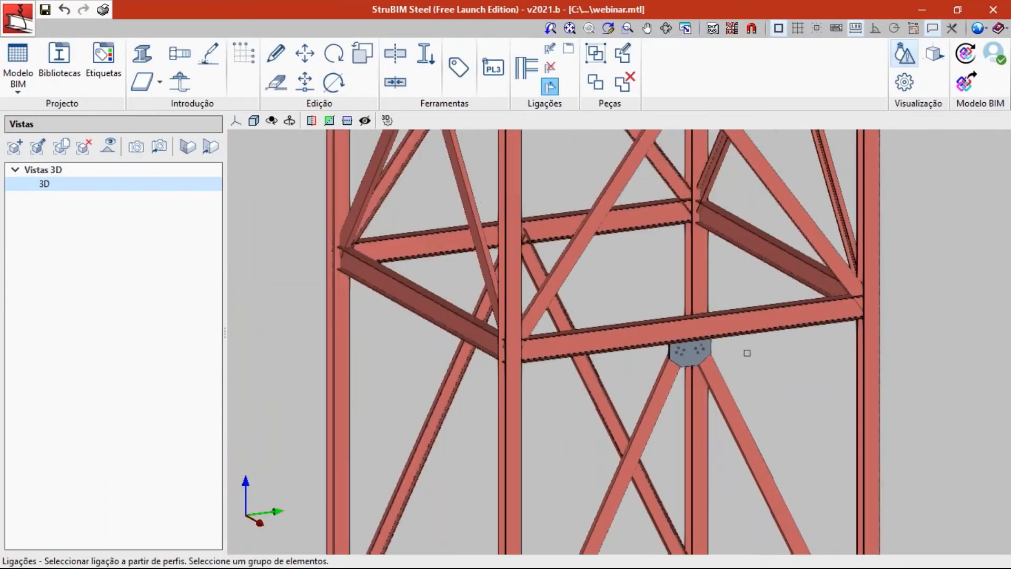
mouse_move(850, 338)
shift+middle_down()
mouse_move(481, 325)
mouse_move(699, 336)
shift+middle_up()
scroll(699, 337, up, 2)
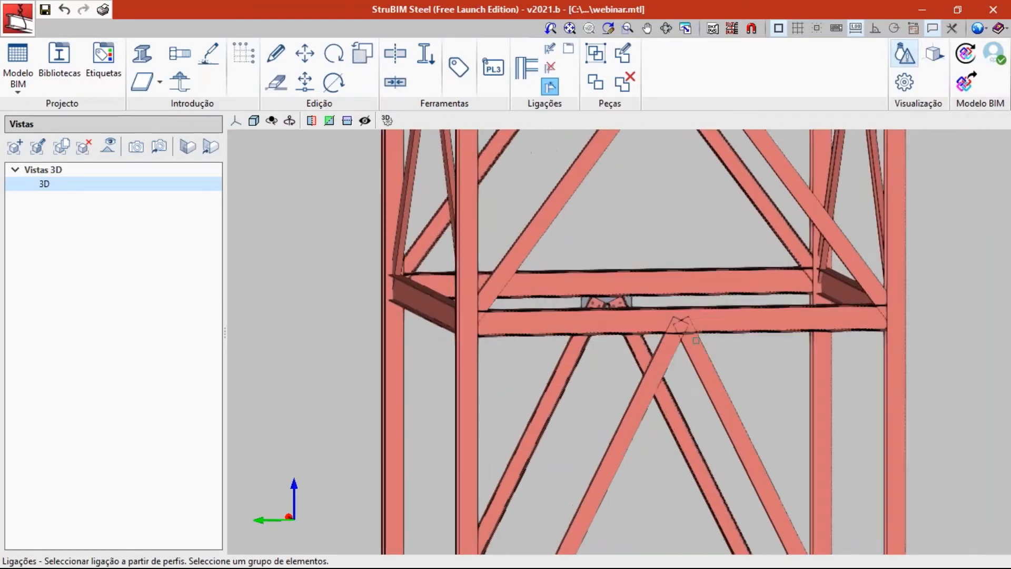
click(737, 327)
click(701, 368)
click(662, 364)
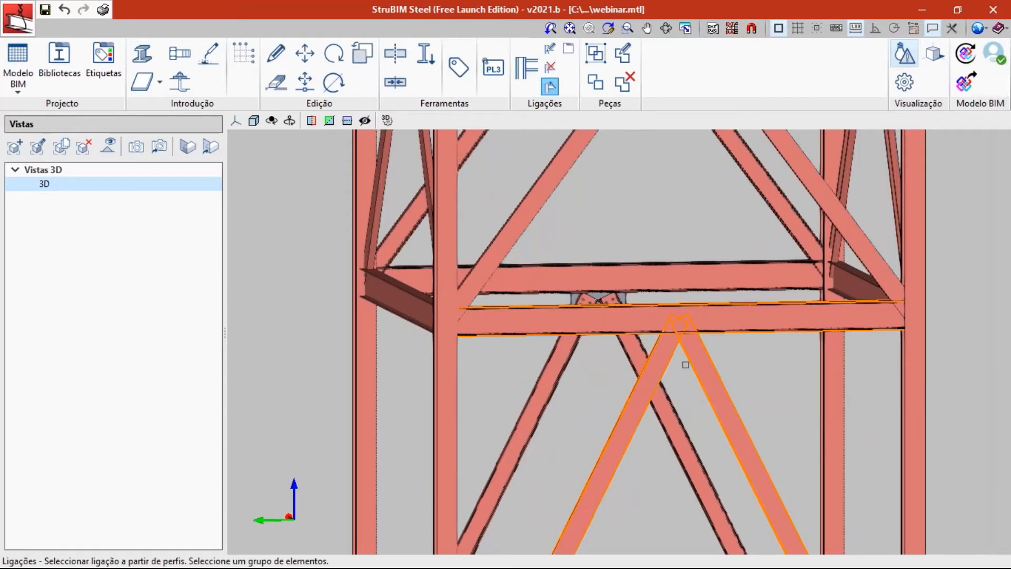
right_click(679, 364)
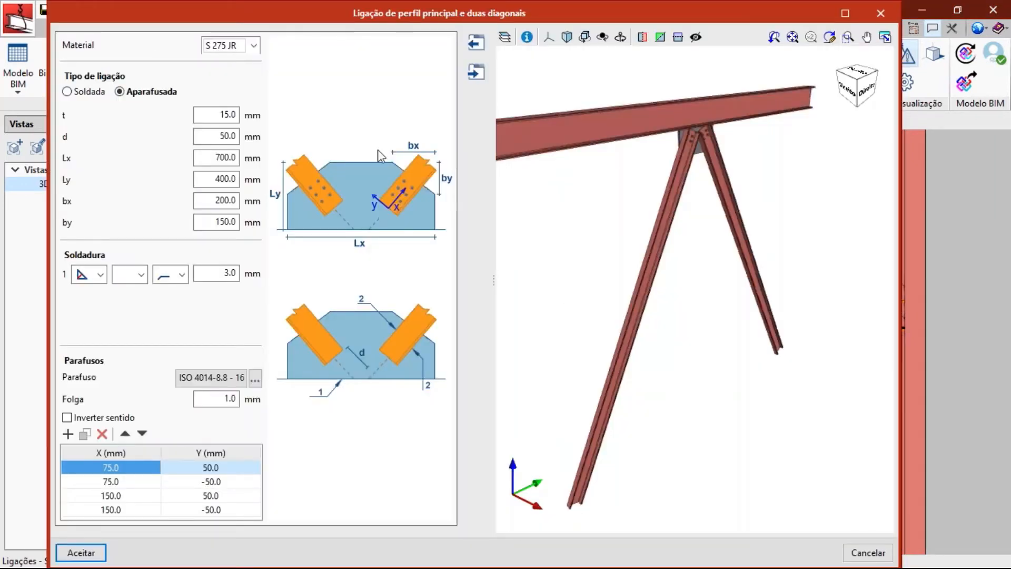
- Load "Ligação 1" from the library into this connection and apply it to the model
click(477, 47)
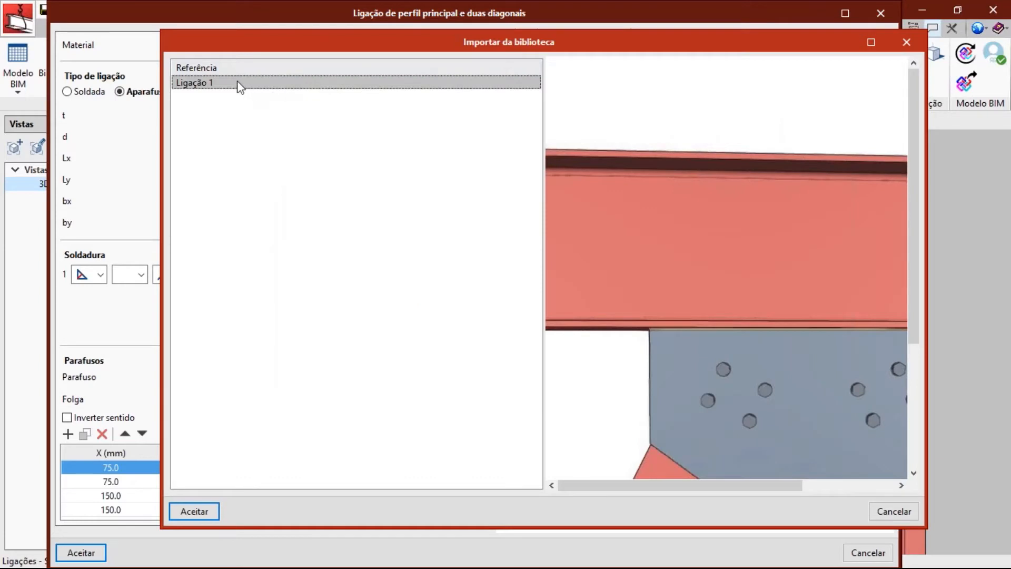
scroll(706, 255, down, 3)
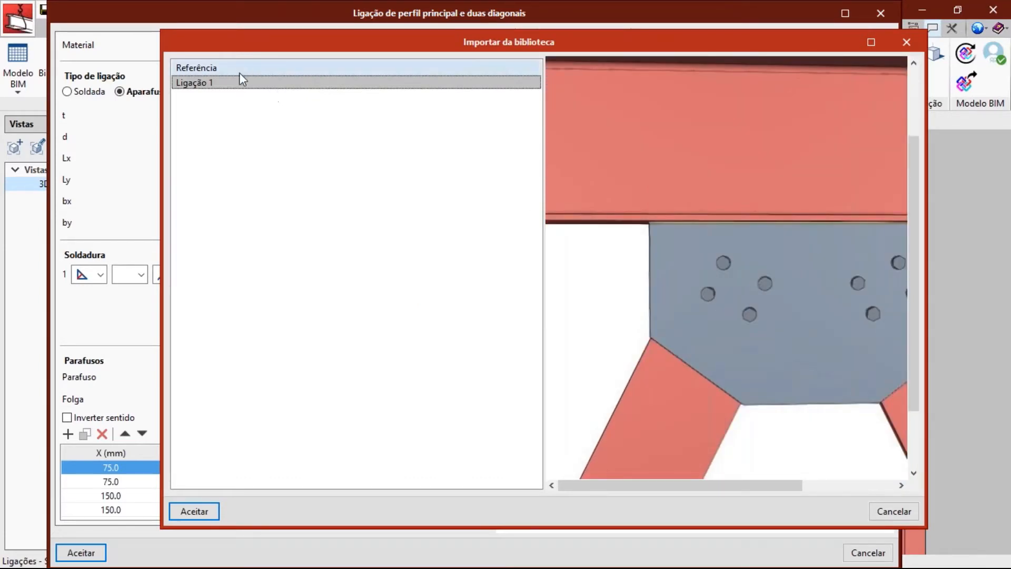
click(213, 514)
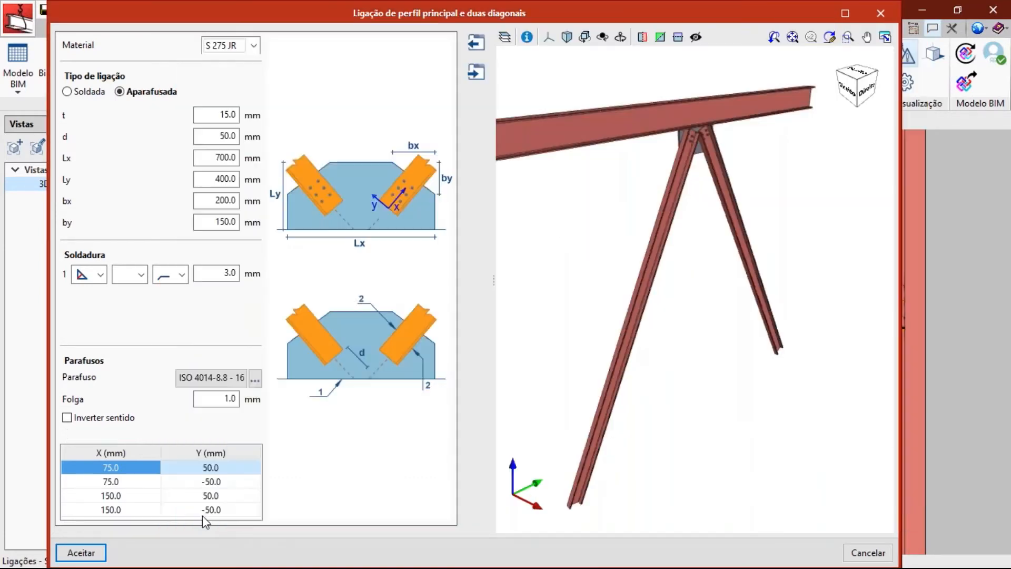
click(92, 555)
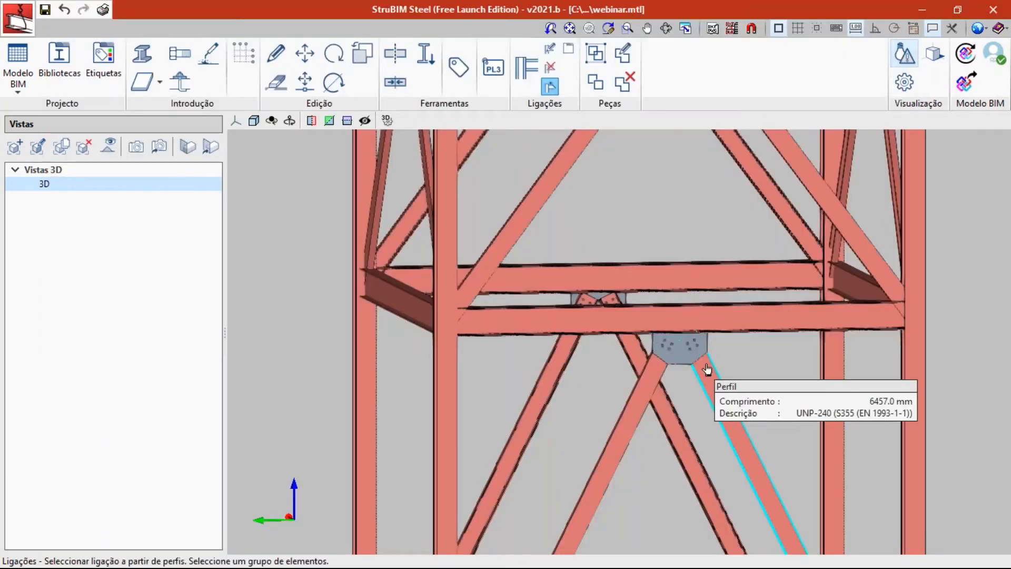
- Start a connection between the top beam of the same face and its two diagonals, importing "Ligação 1" from the library
scroll(706, 368, down, 3)
scroll(684, 213, up, 3)
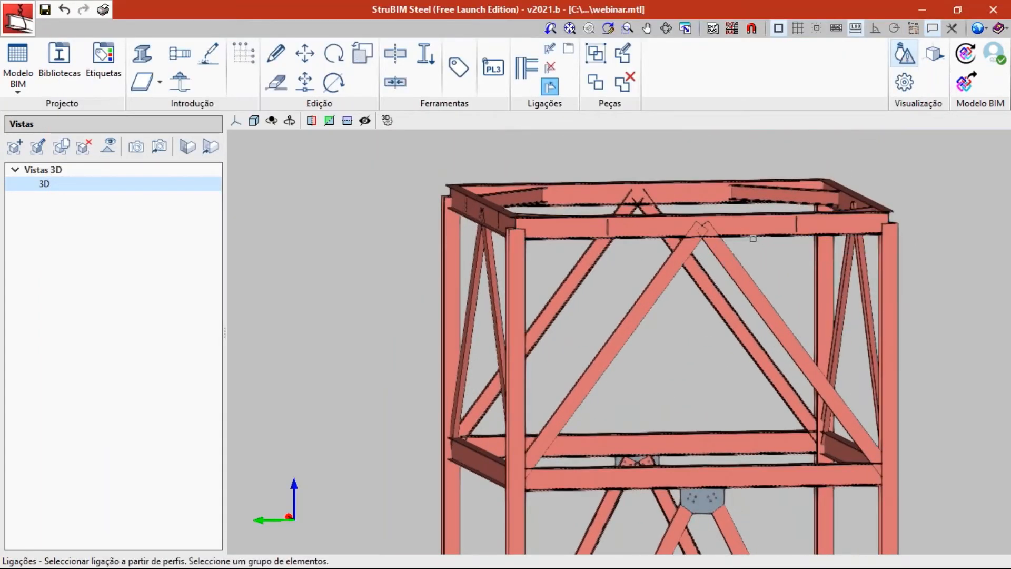
click(701, 230)
click(728, 268)
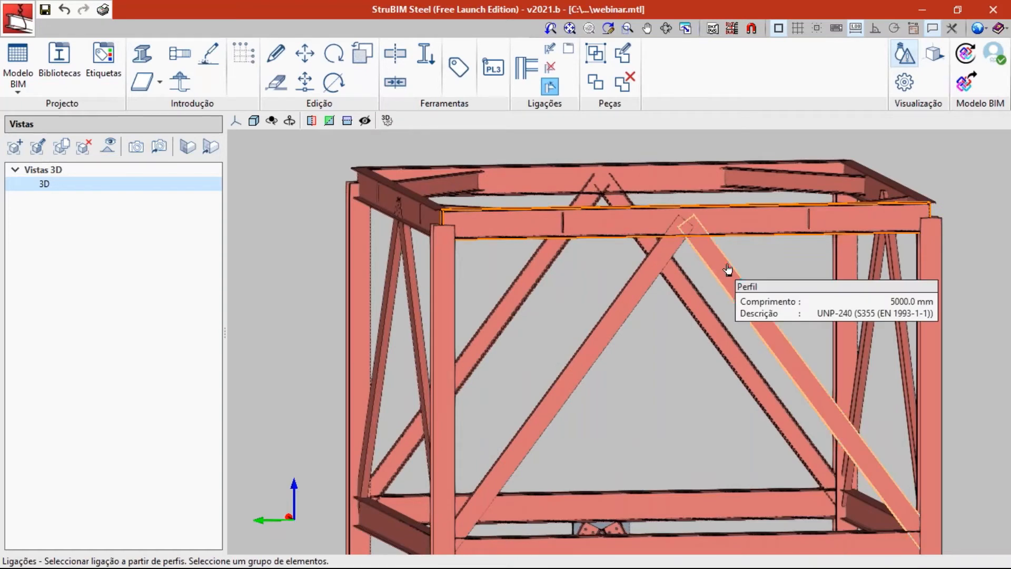
click(649, 277)
right_click(647, 278)
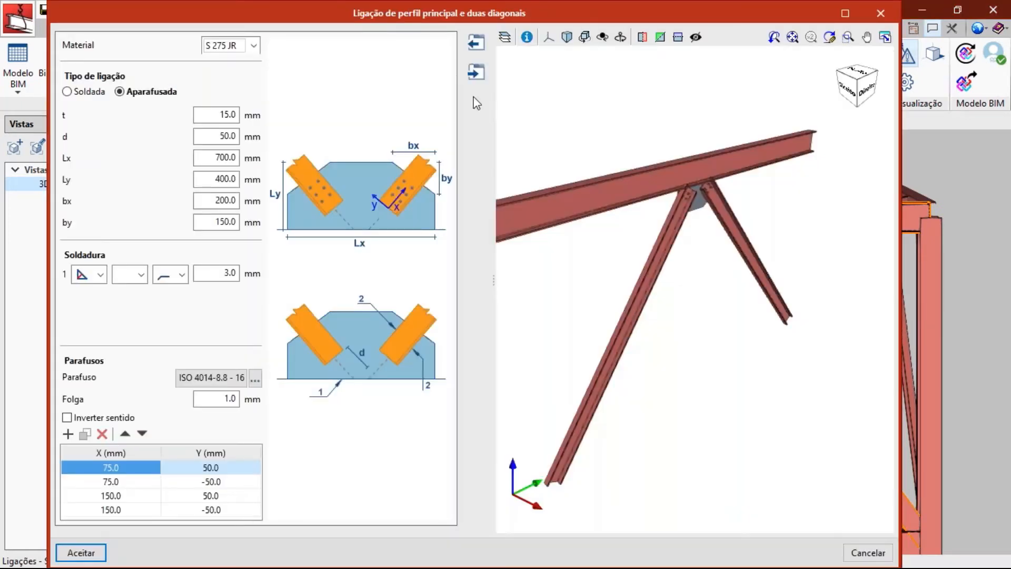
click(476, 42)
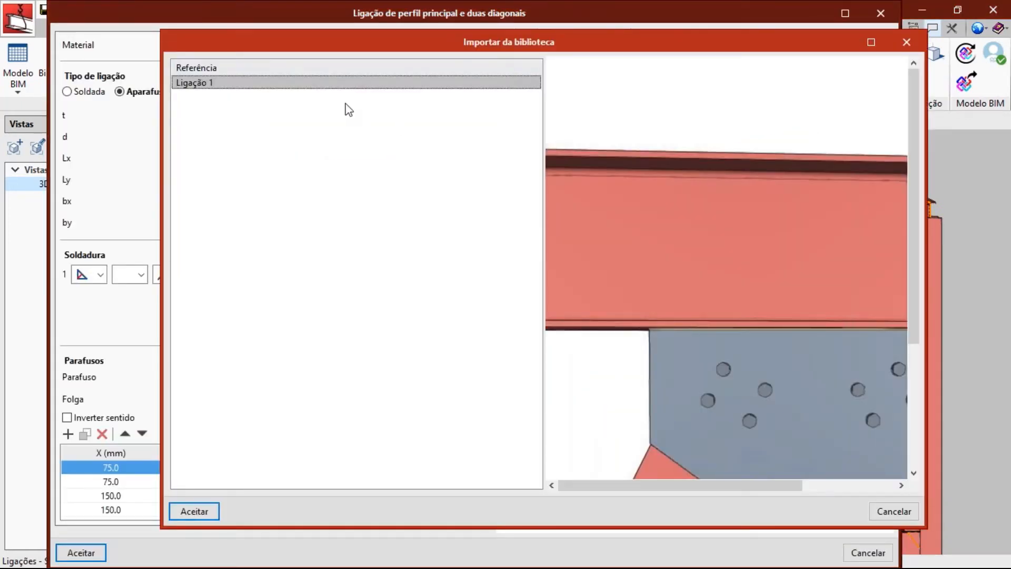
click(197, 511)
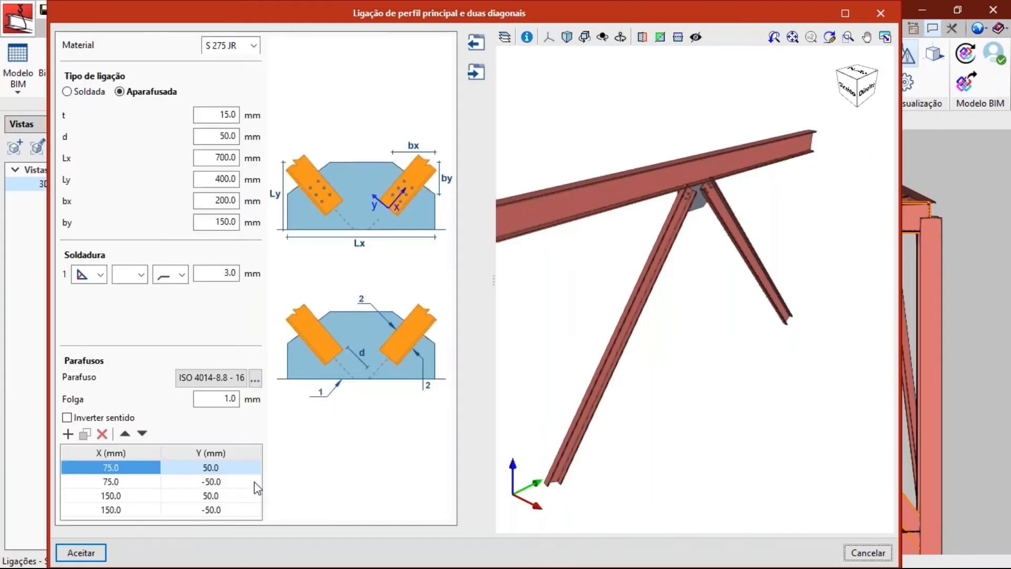
- Inspect the gusset plate of the top connection up close and set its length Lx to 950 mm
middle_drag(756, 232, 806, 235)
scroll(681, 178, up, 5)
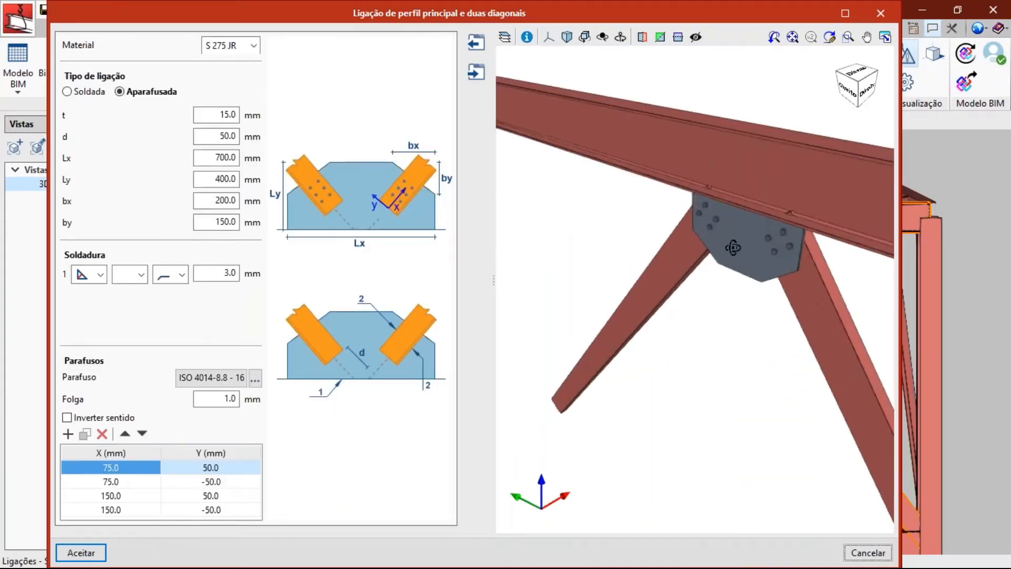
middle_drag(734, 246, 757, 260)
scroll(741, 236, up, 3)
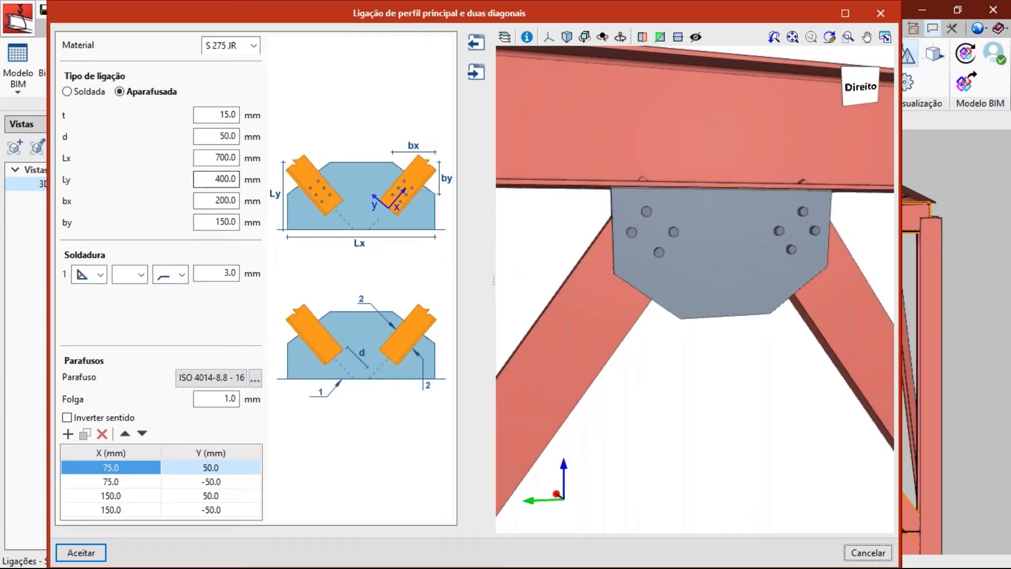
drag(214, 159, 253, 157)
text(9)
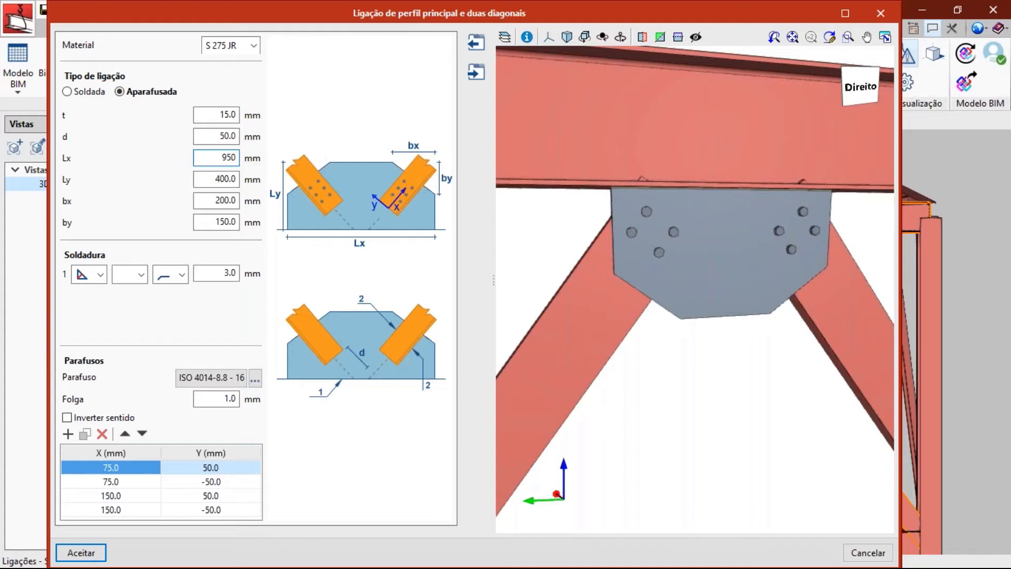
text(50)
key(Tab)
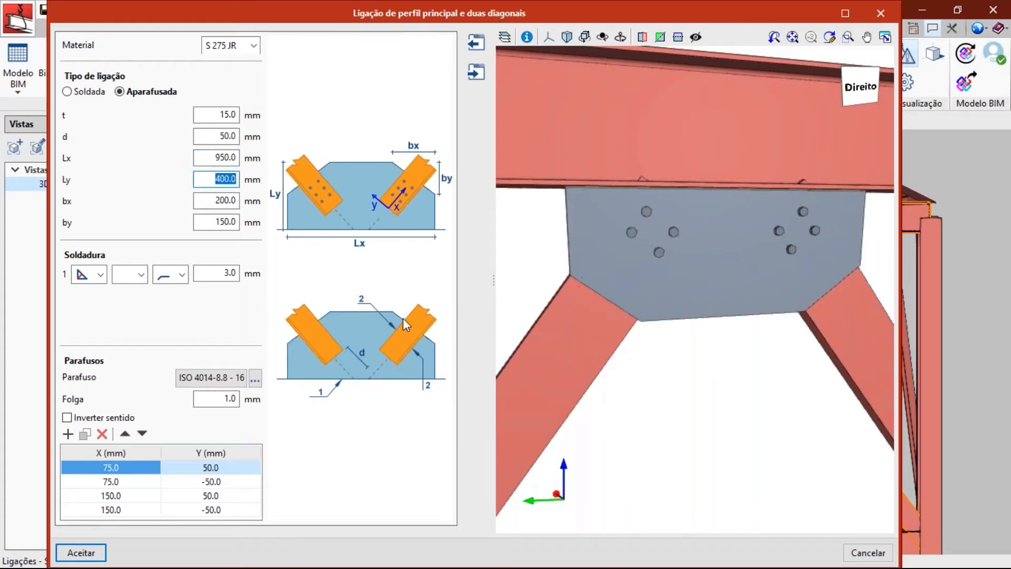
- Save the current view of the widened gusset plate as the JPG image 2.jpg on the desktop
click(885, 37)
click(437, 298)
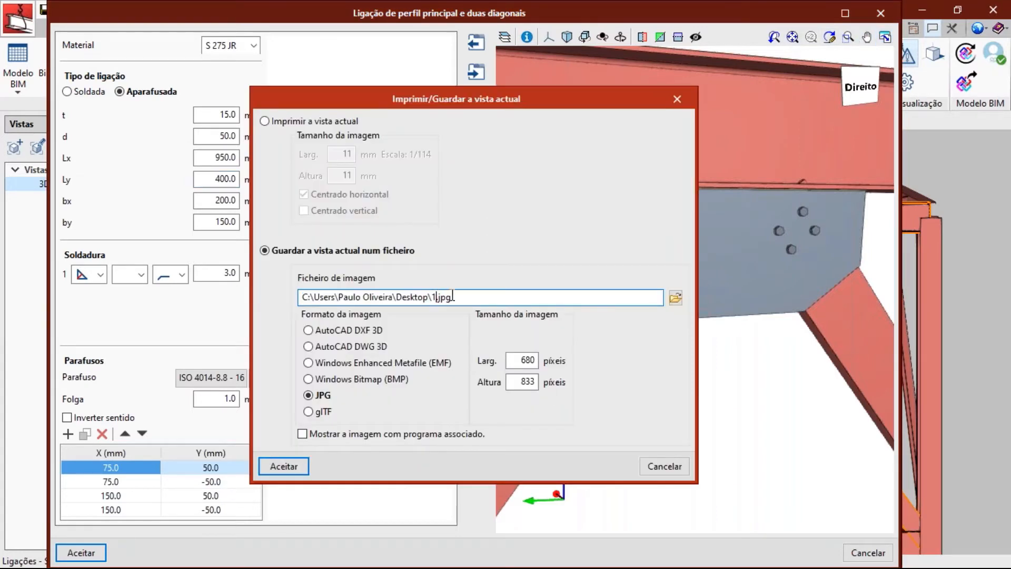
key(BackSpace)
text(2)
click(284, 466)
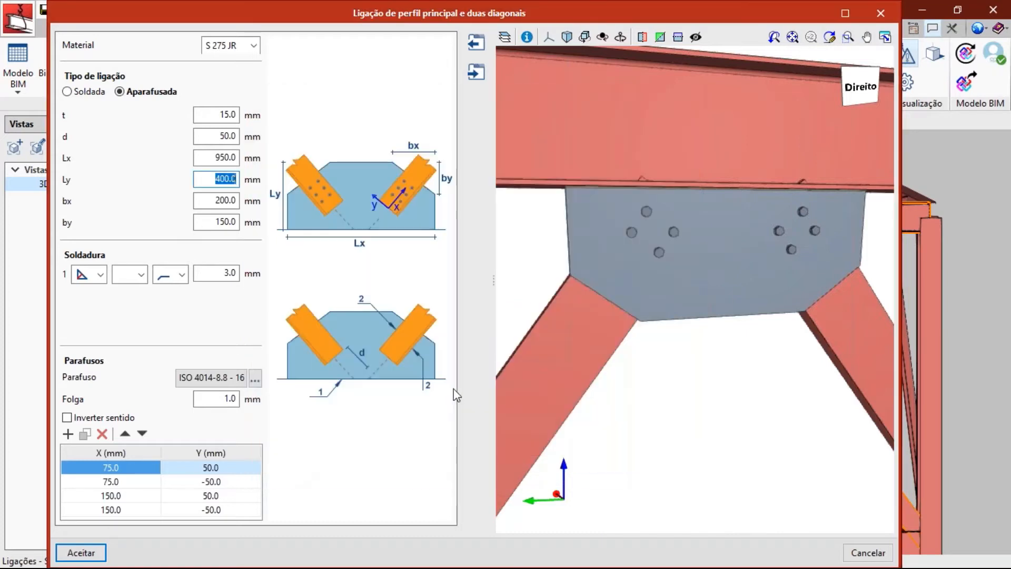
- Export the widened connection to the library as "Ligação 2" with desktop image 2 as its picture, and apply it to the model
click(476, 72)
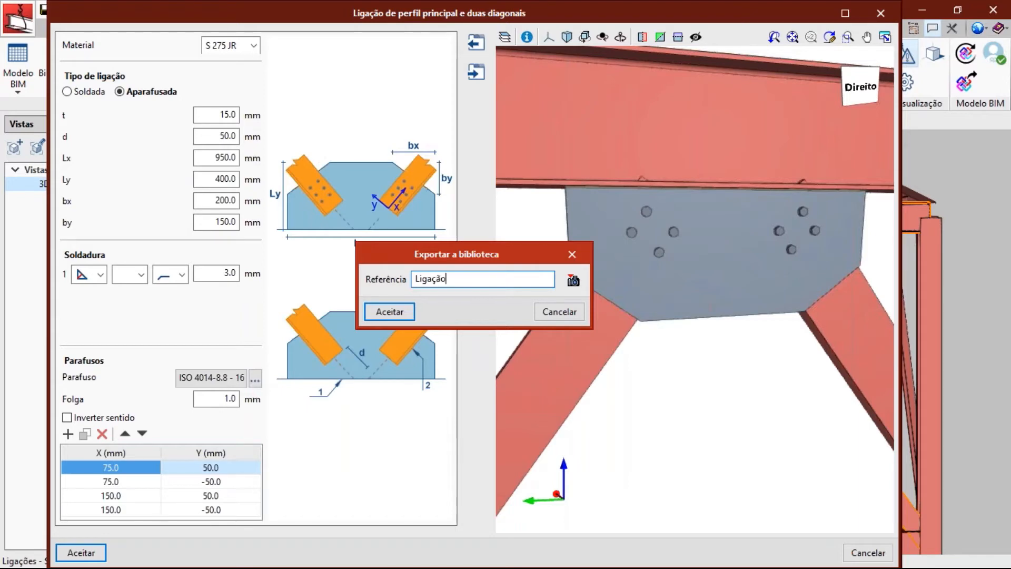
click(574, 281)
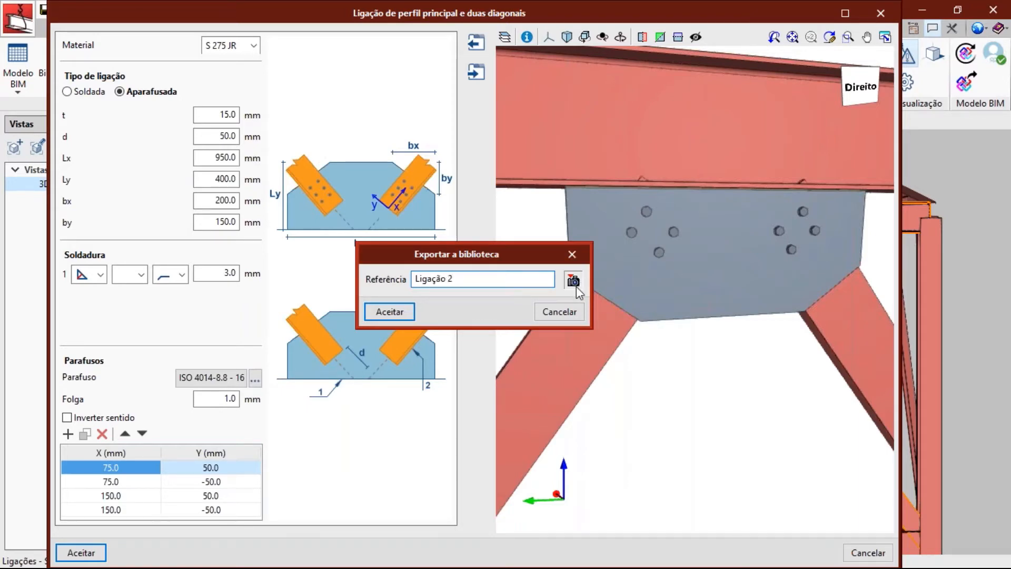
click(464, 298)
click(753, 314)
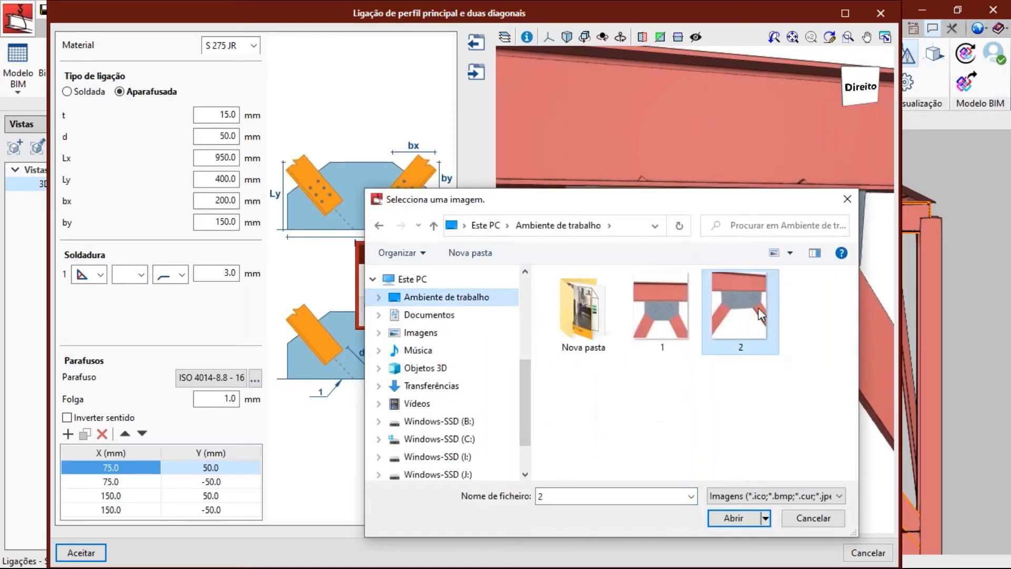
click(734, 519)
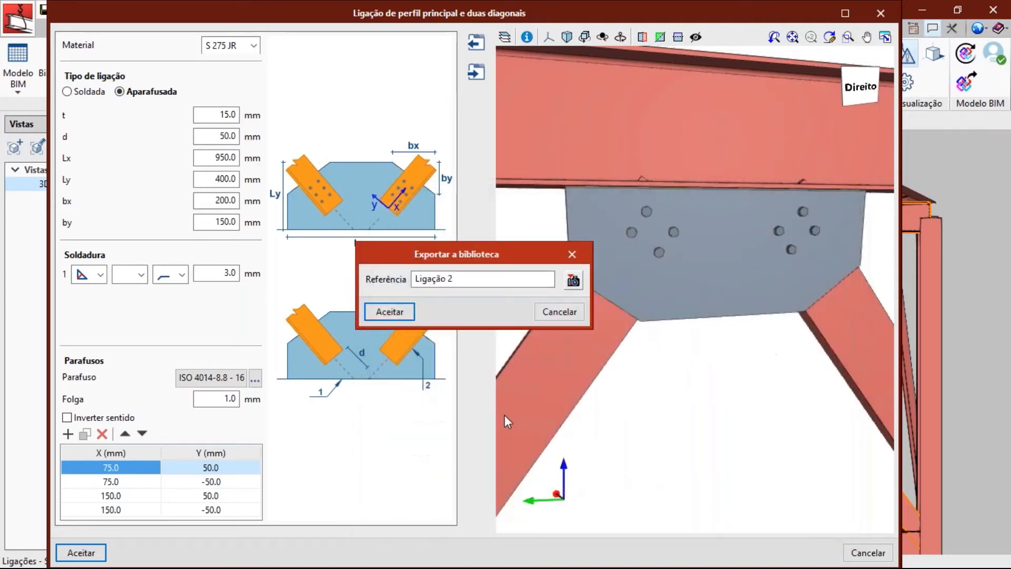
click(393, 317)
click(476, 320)
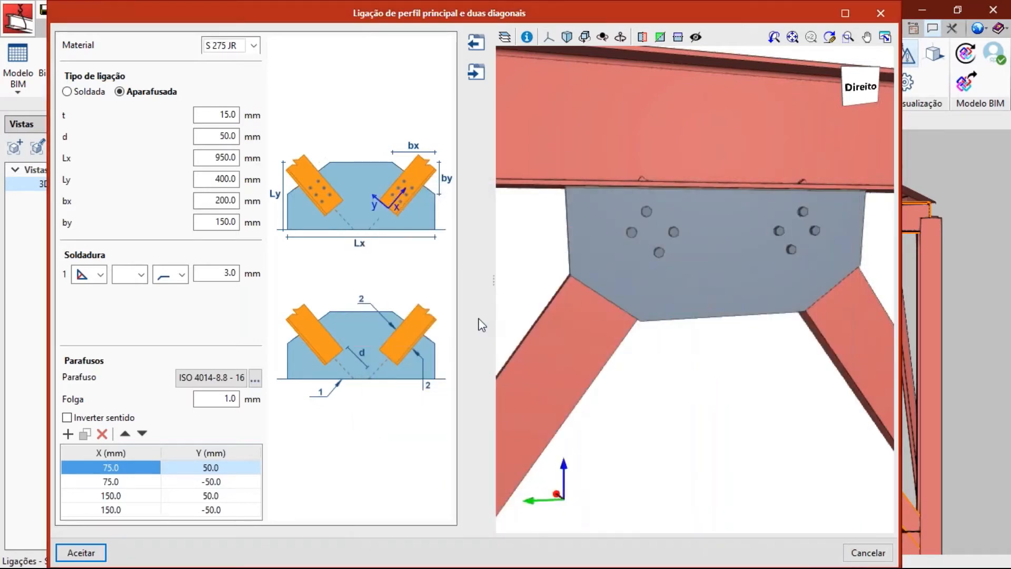
click(81, 553)
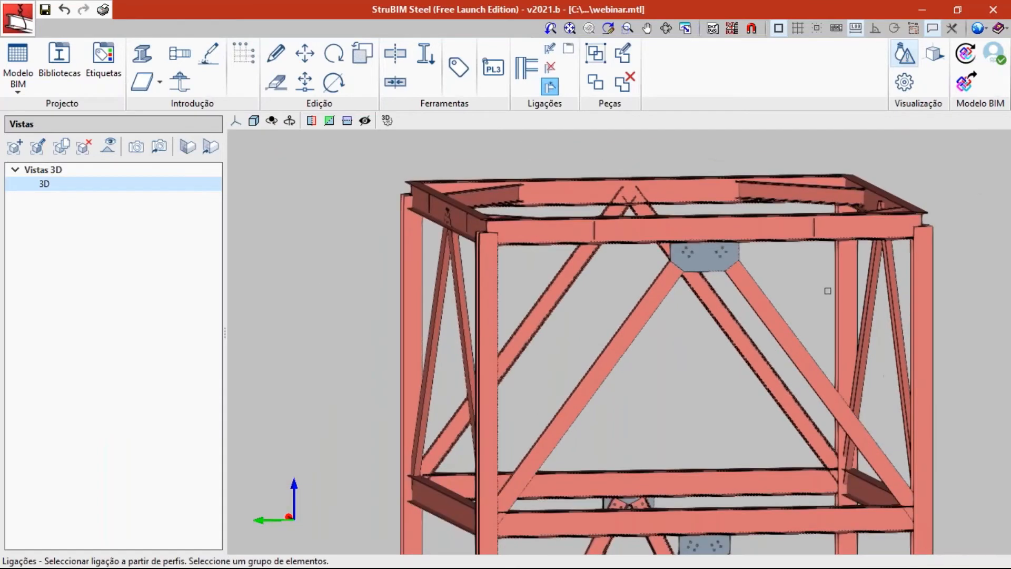
- Connect the top beam of the adjacent face to its two diagonals, importing "Ligação 2" from the library
shift+middle_drag(829, 291, 706, 295)
click(891, 294)
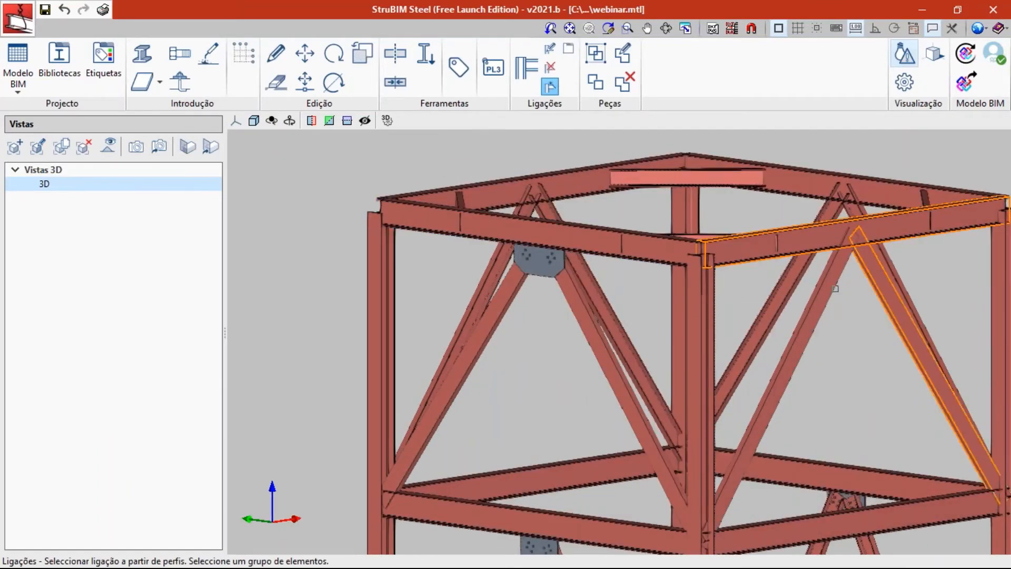
click(832, 294)
right_click(860, 292)
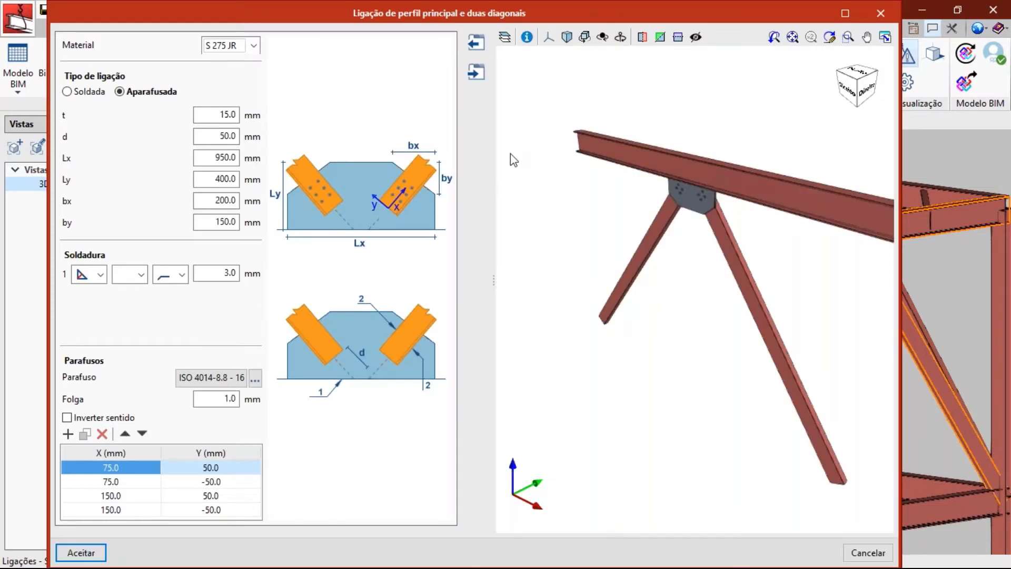
click(476, 46)
click(274, 97)
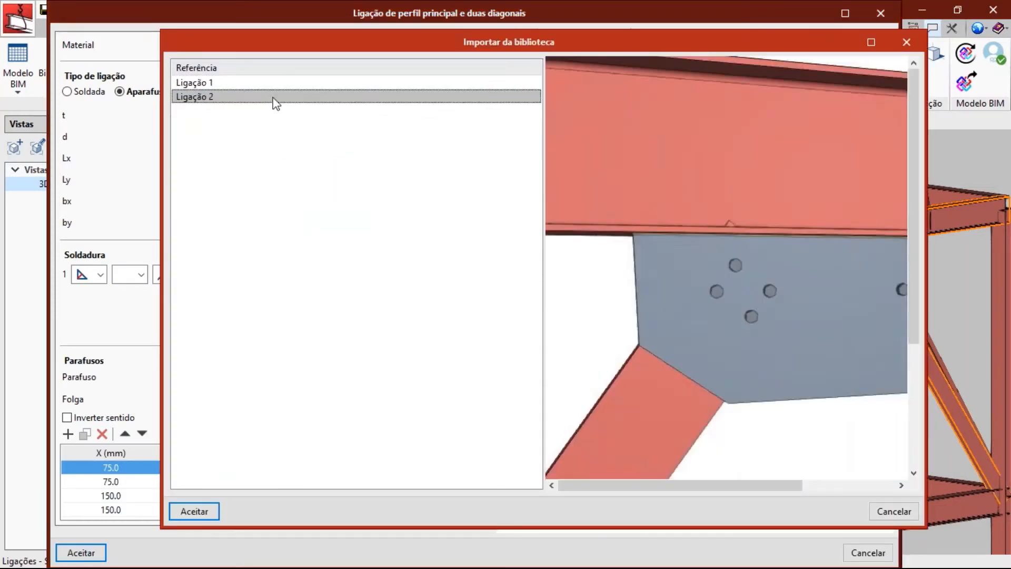
click(194, 510)
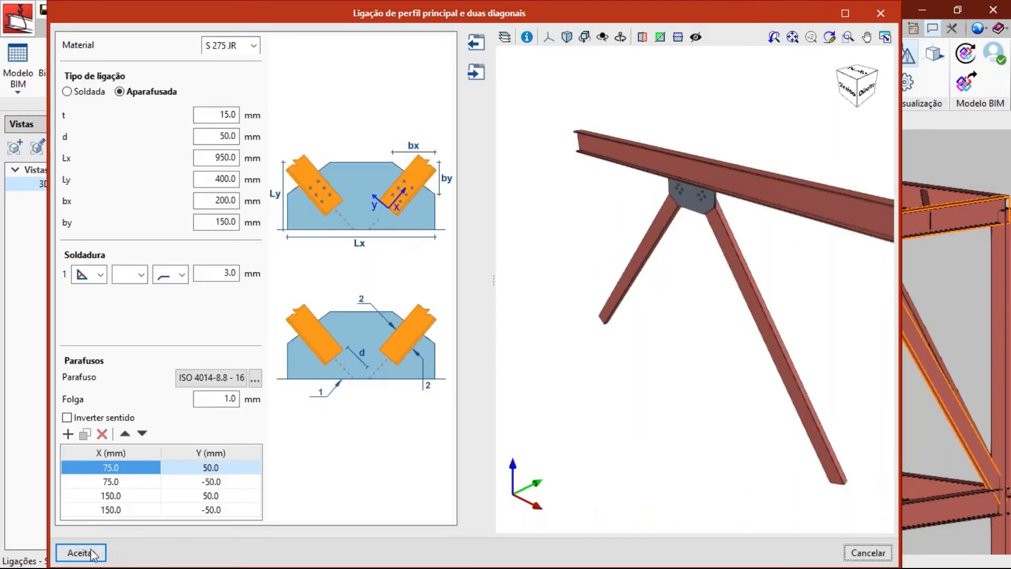
click(80, 552)
- Create the same bolted connection on the third face's top beam and two diagonals, importing "Ligação 2" from the library
middle_drag(598, 277, 564, 282)
shift+middle_drag(713, 279, 558, 271)
click(758, 254)
click(742, 292)
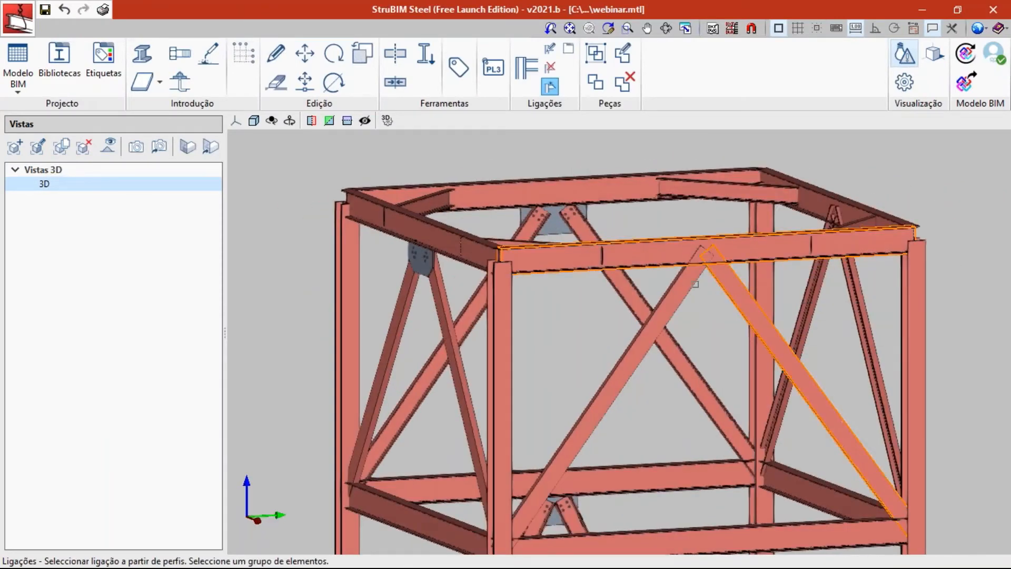
click(687, 278)
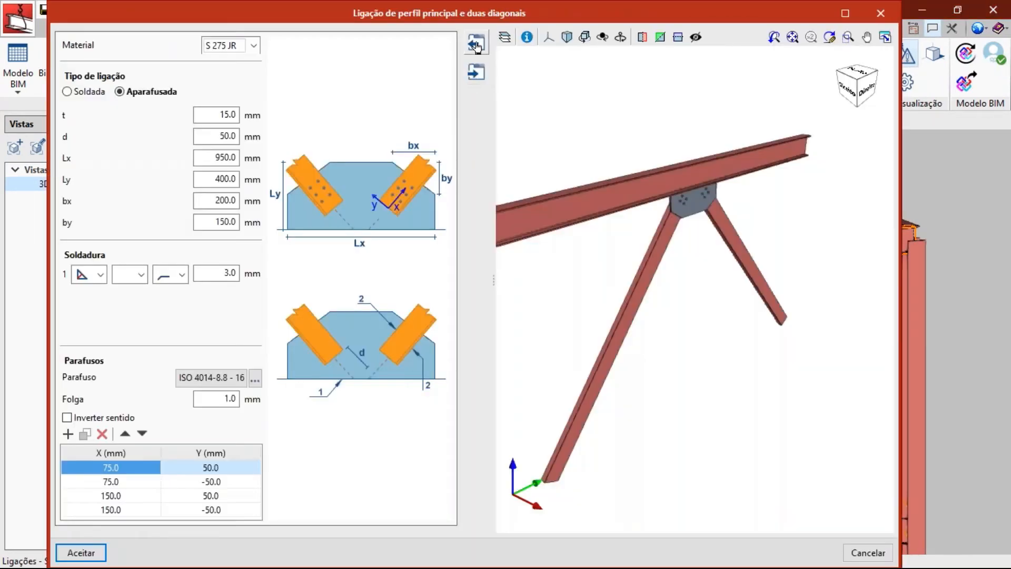
click(476, 42)
click(321, 98)
click(211, 507)
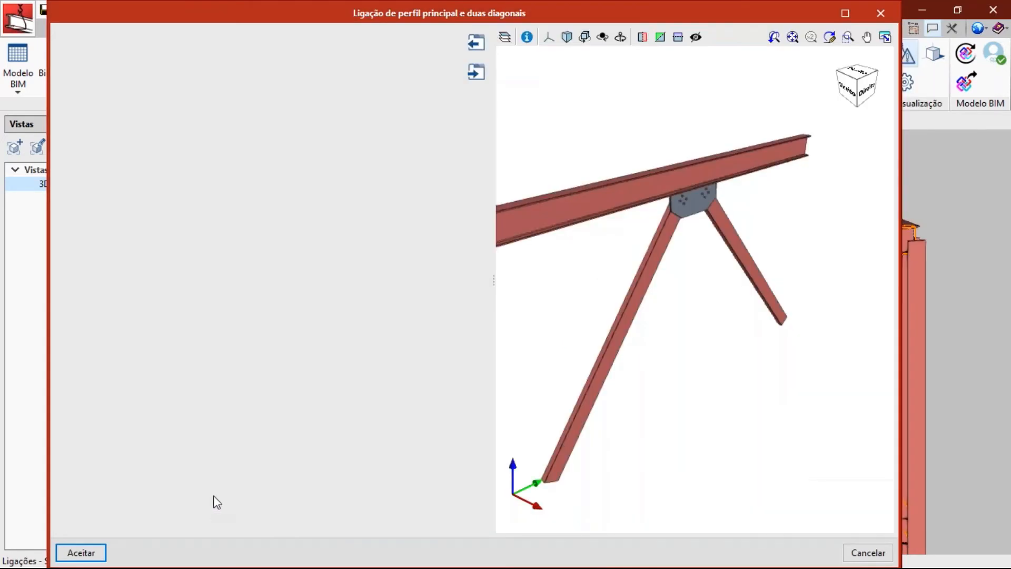
click(80, 552)
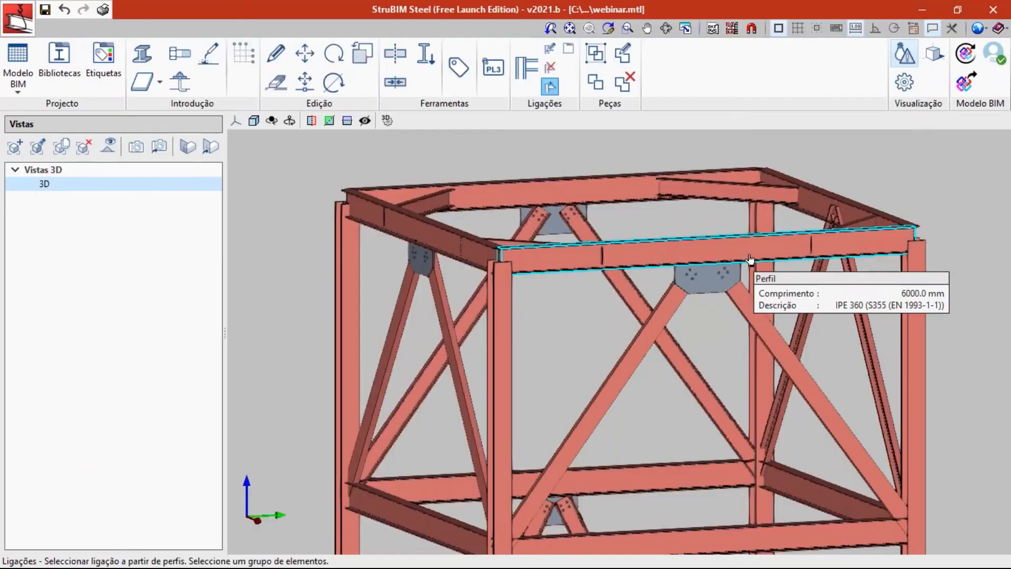
- Connect the remaining face's top beam to its two diagonals, accepting the bolted gusset settings already filled in
middle_drag(781, 267, 680, 273)
click(782, 247)
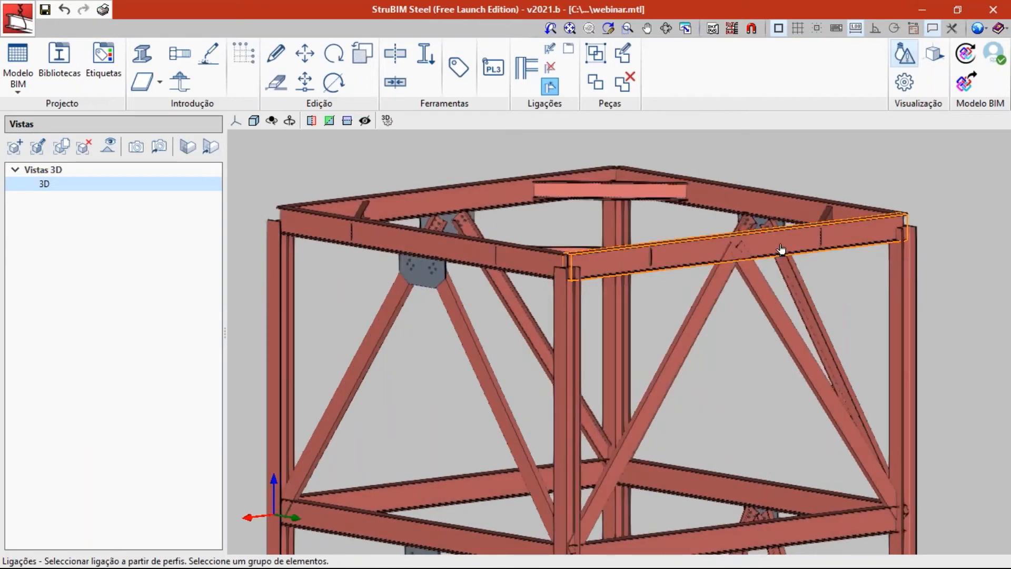
click(762, 292)
click(720, 292)
right_click(719, 292)
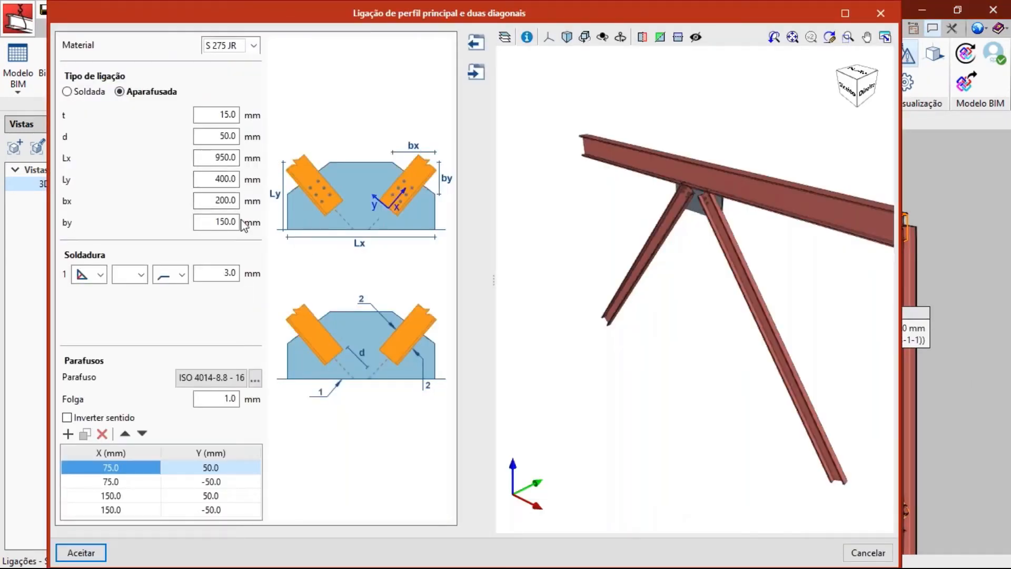
click(80, 553)
- Examine the gusset plate connections around the top frame from several angles
shift+middle_drag(795, 243, 632, 263)
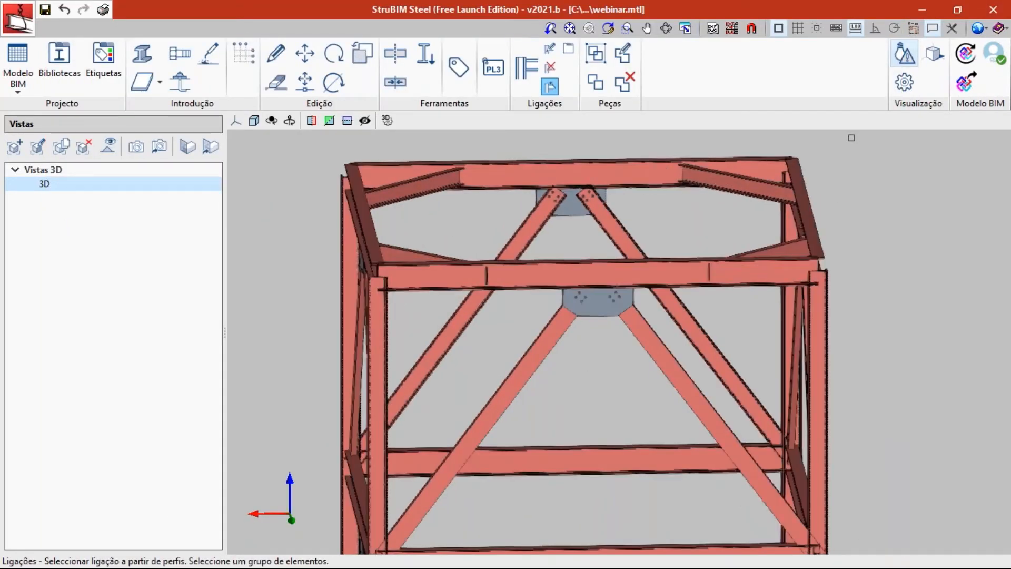
shift+middle_drag(767, 203, 787, 236)
scroll(589, 236, down, 3)
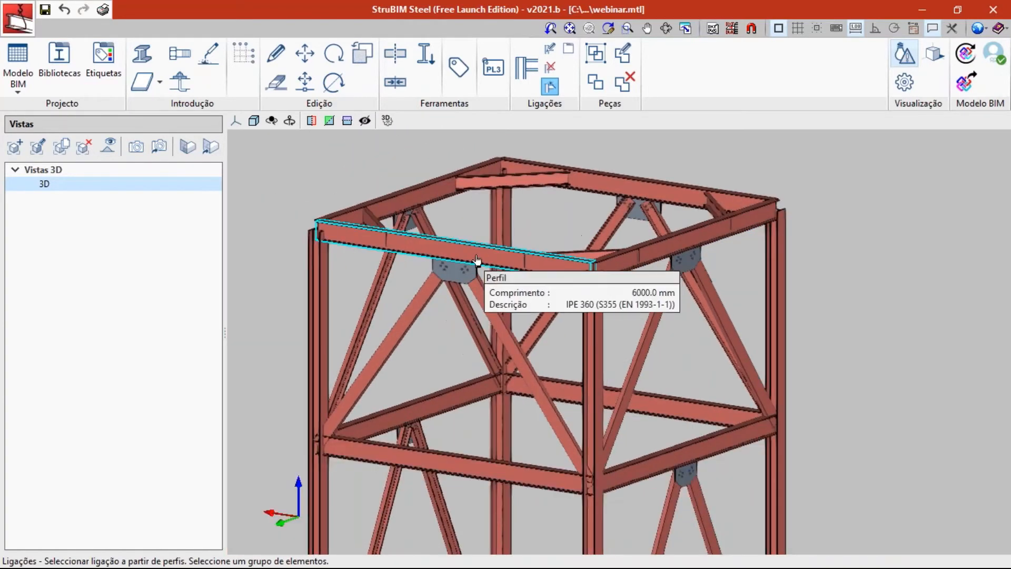
shift+middle_drag(477, 268, 515, 270)
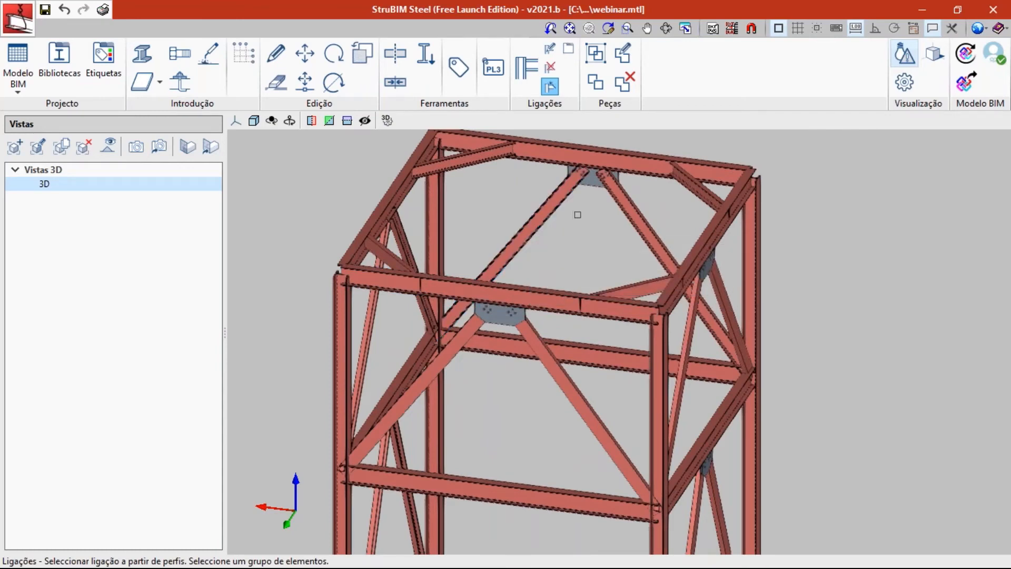
scroll(588, 216, up, 6)
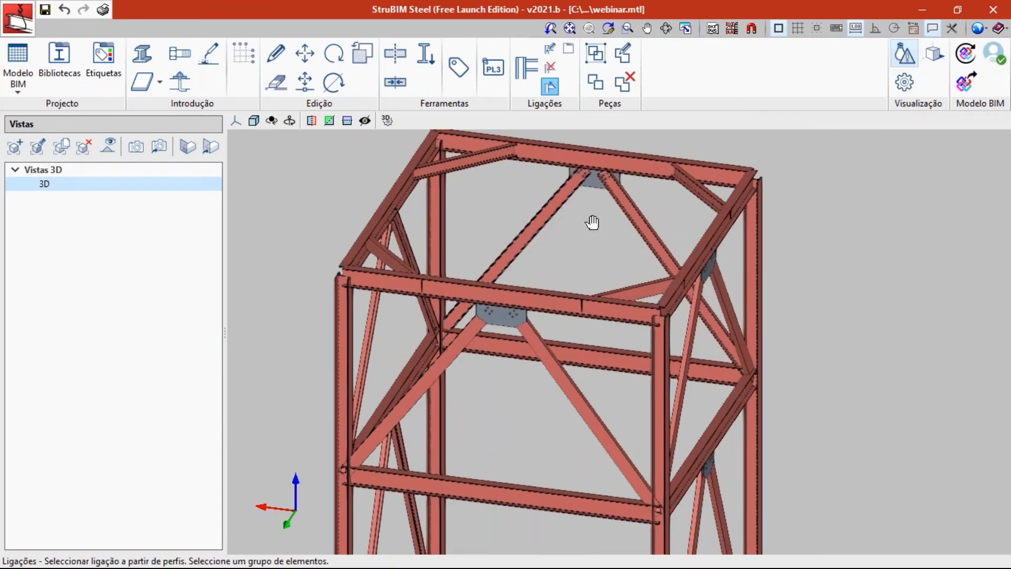
- Select the IPE 360 main beam and the secondary beam meeting its web as the profiles for a new connection
scroll(532, 256, up, 3)
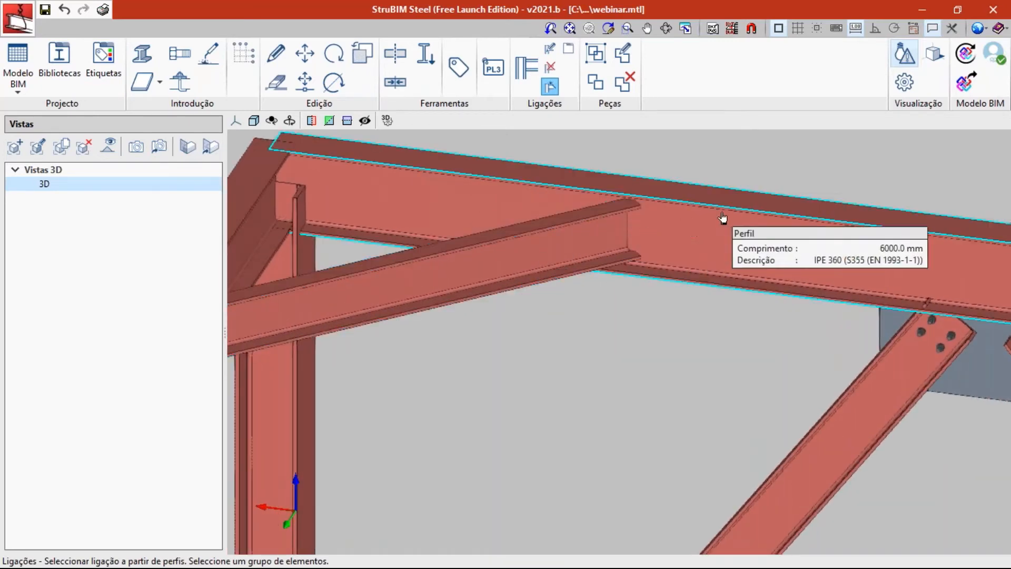
click(689, 228)
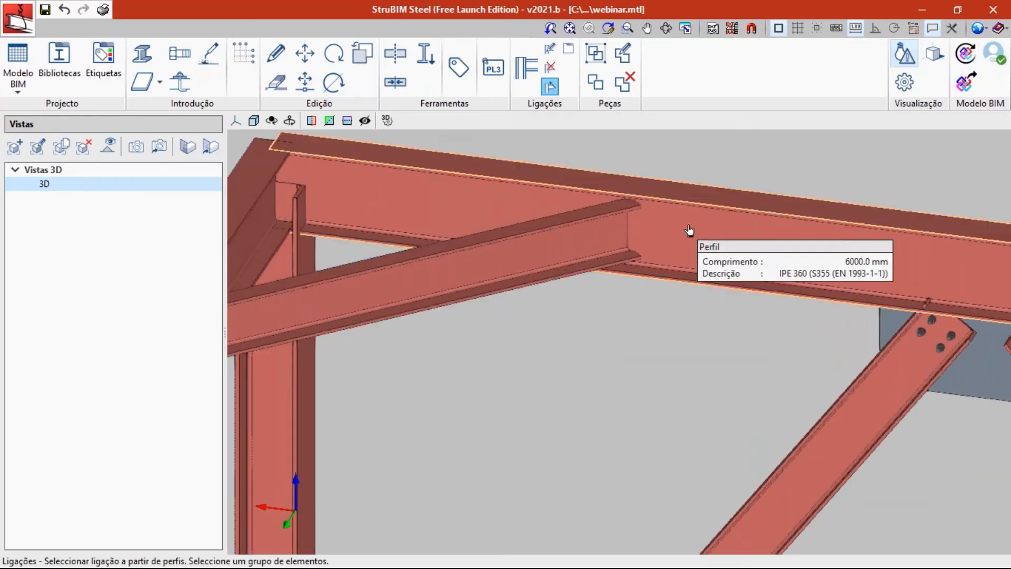
click(508, 254)
right_click(508, 256)
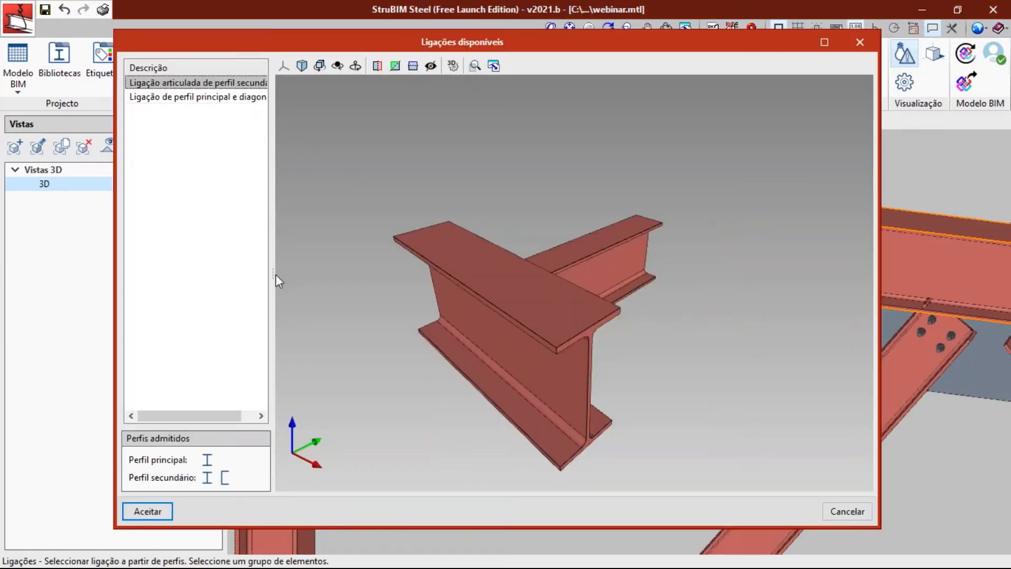
- Compare the available connection types and accept "Ligação articulada de perfil secundário" for the selected profiles
drag(276, 273, 360, 275)
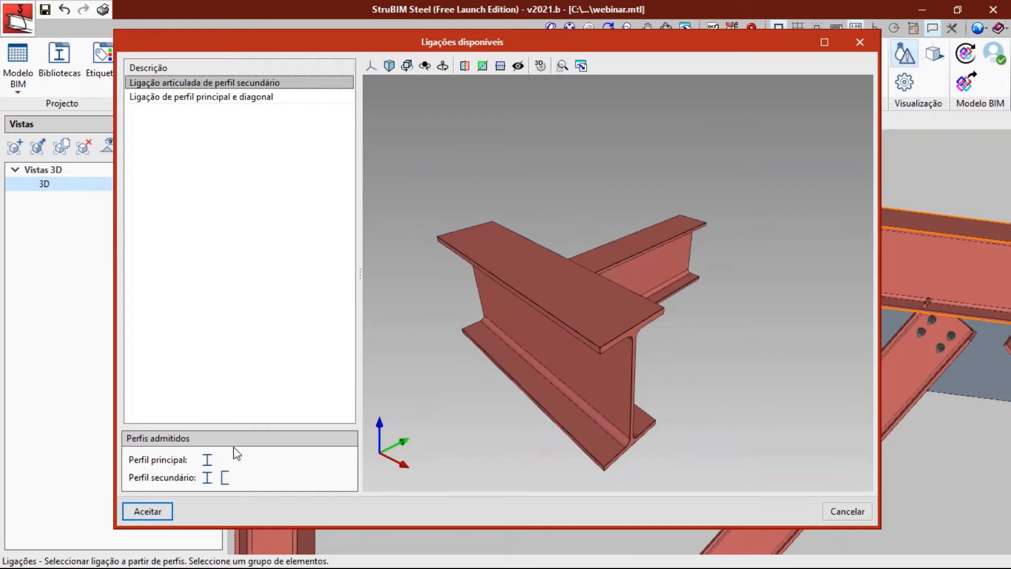
click(217, 98)
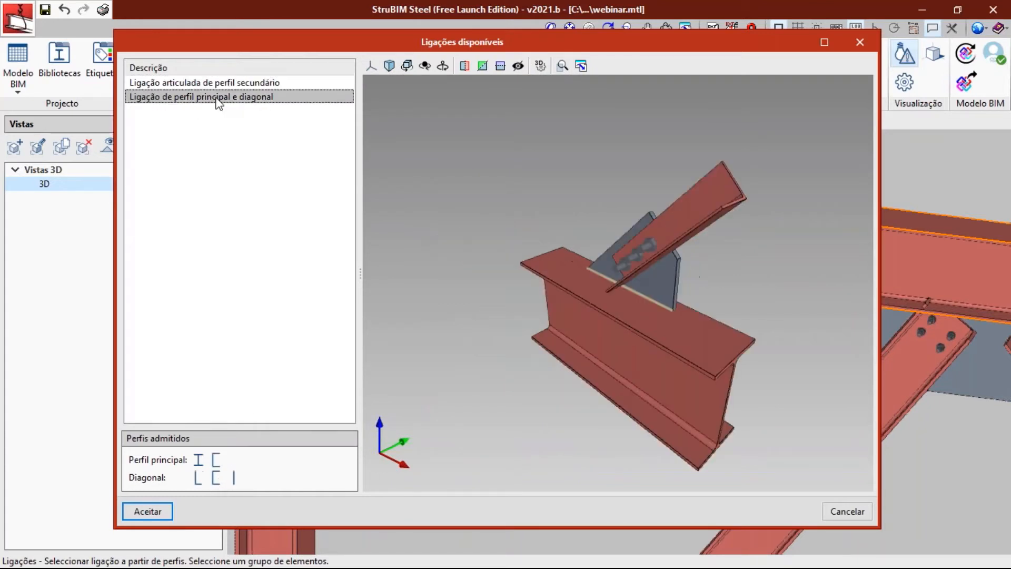
click(218, 85)
click(218, 96)
click(219, 86)
click(219, 98)
click(217, 83)
mouse_move(577, 330)
middle_down()
mouse_move(442, 305)
mouse_move(472, 329)
middle_up()
middle_drag(691, 329, 405, 297)
scroll(716, 279, up, 3)
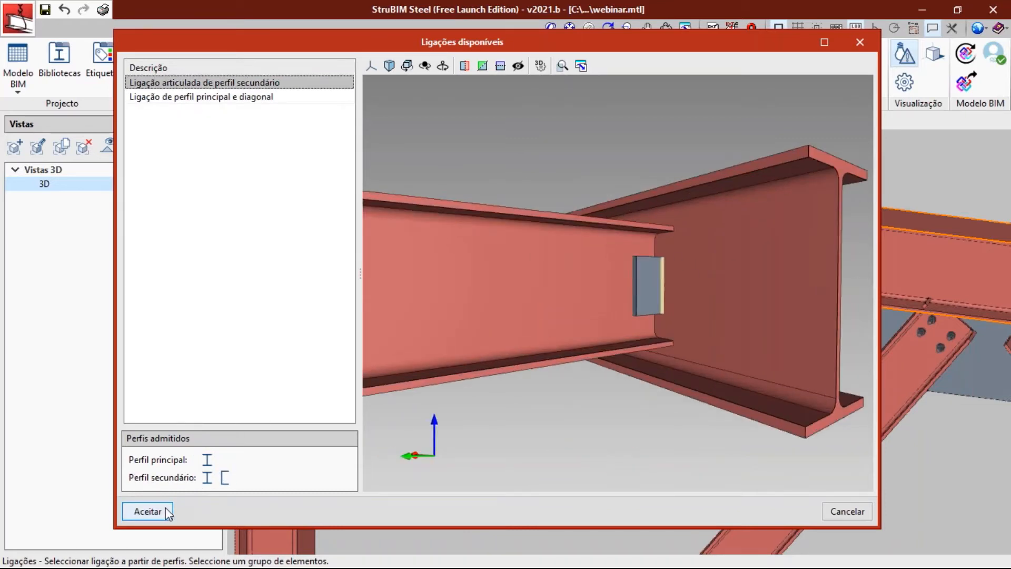
click(141, 511)
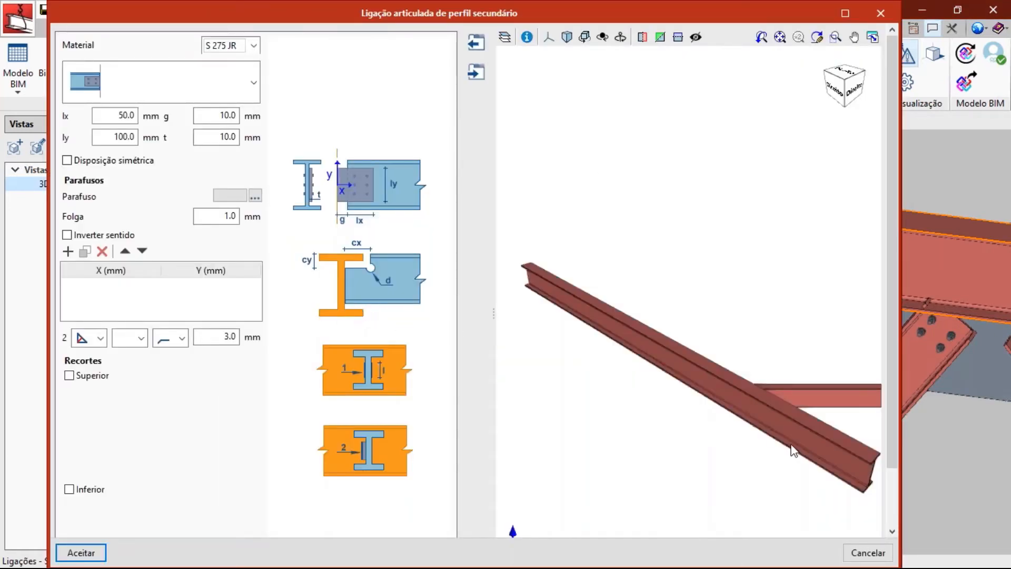
- Try the directly welded connection without a plate and switch back to the bolted side plate type
mouse_move(768, 440)
middle_down()
mouse_move(683, 430)
mouse_move(769, 423)
middle_up()
scroll(804, 416, up, 8)
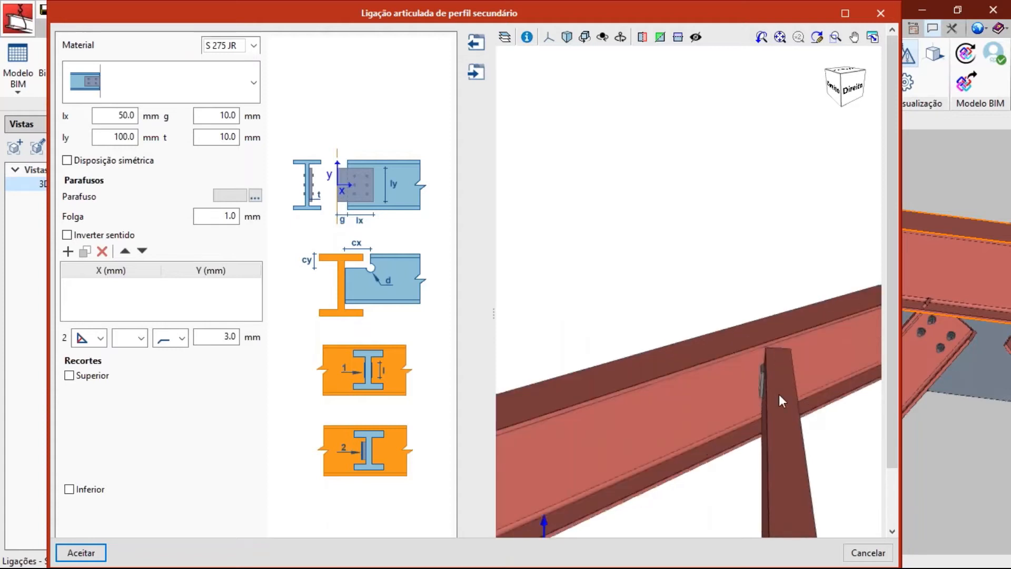
middle_drag(738, 393, 756, 384)
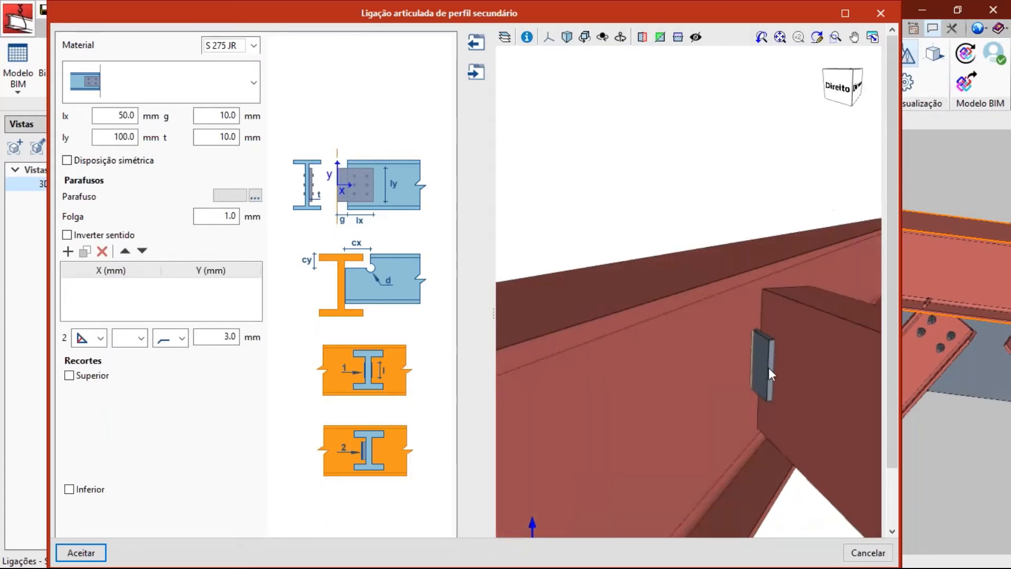
click(251, 81)
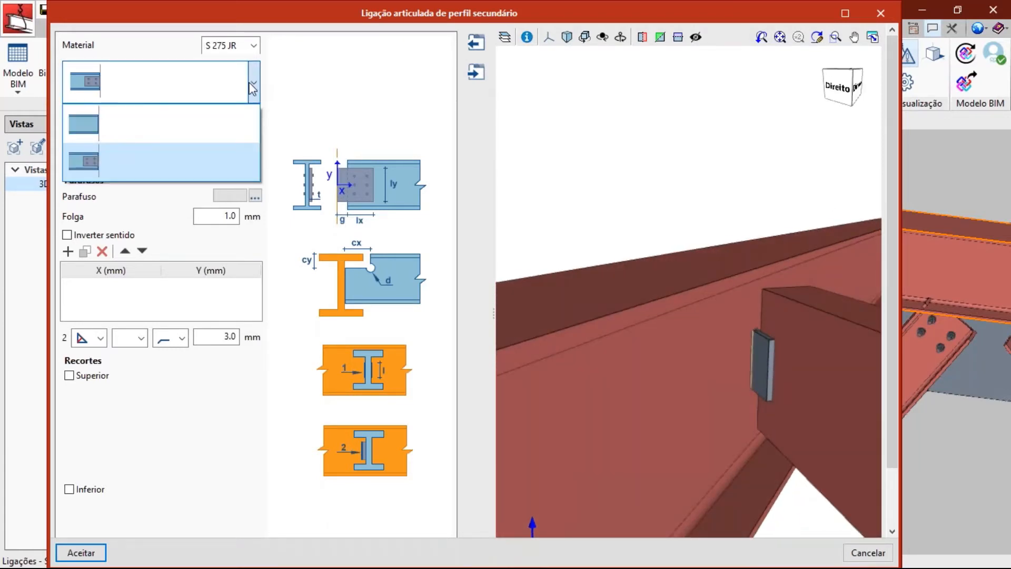
click(174, 125)
middle_drag(755, 375, 751, 350)
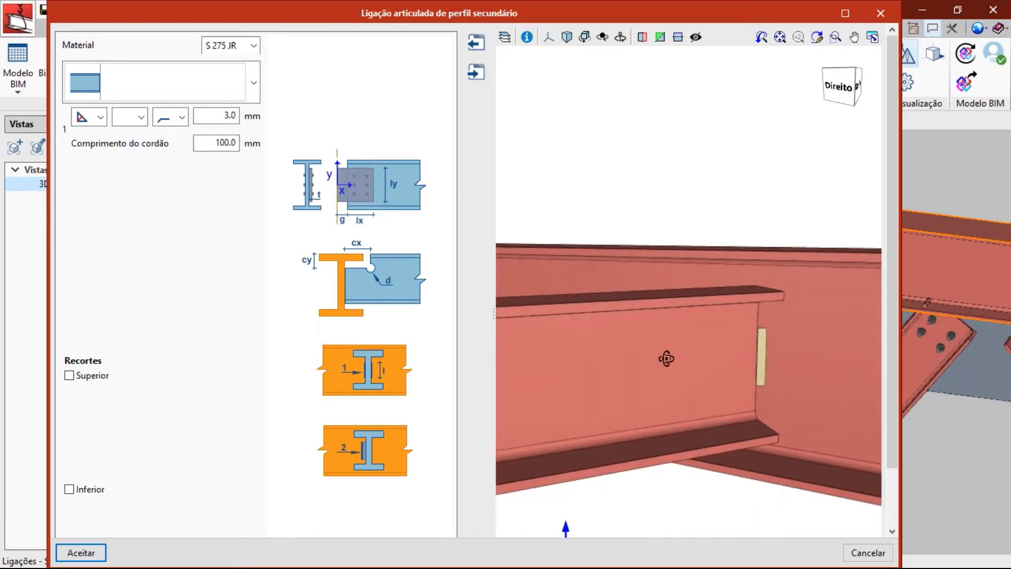
middle_drag(667, 359, 734, 355)
click(253, 81)
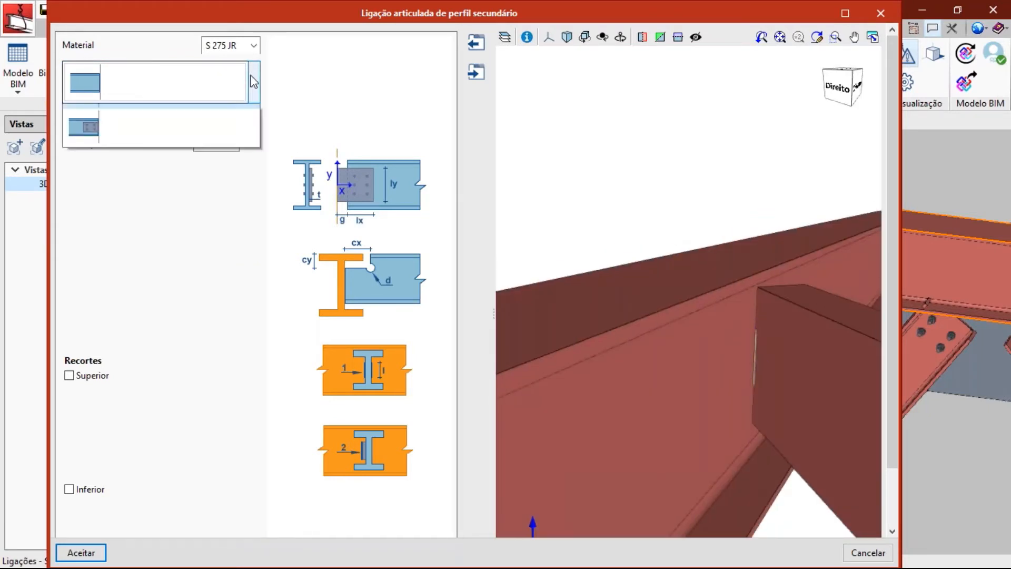
click(195, 130)
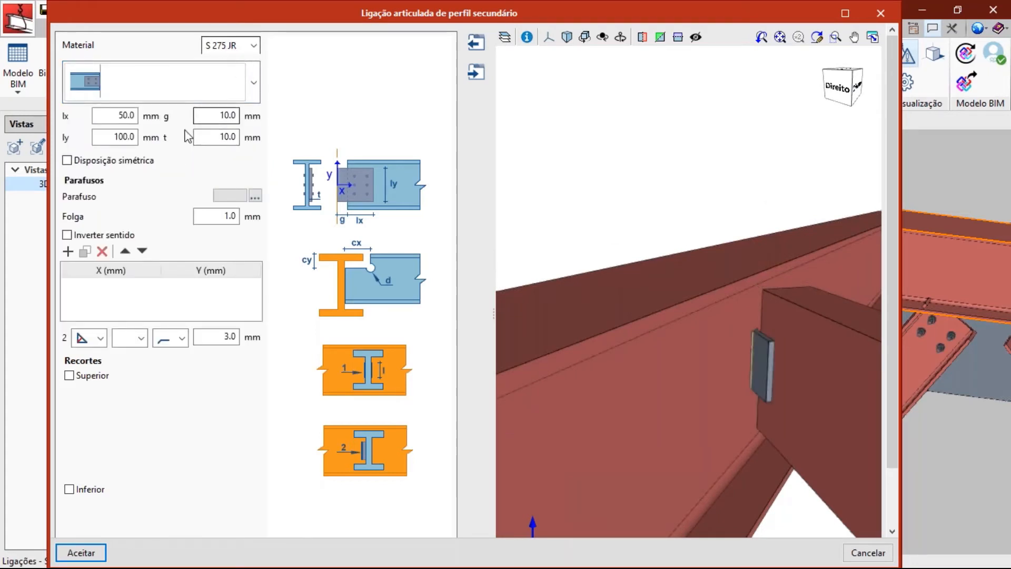
- Set the side plate's dimensions to lx 200 mm and ly 150 mm
double_click(121, 117)
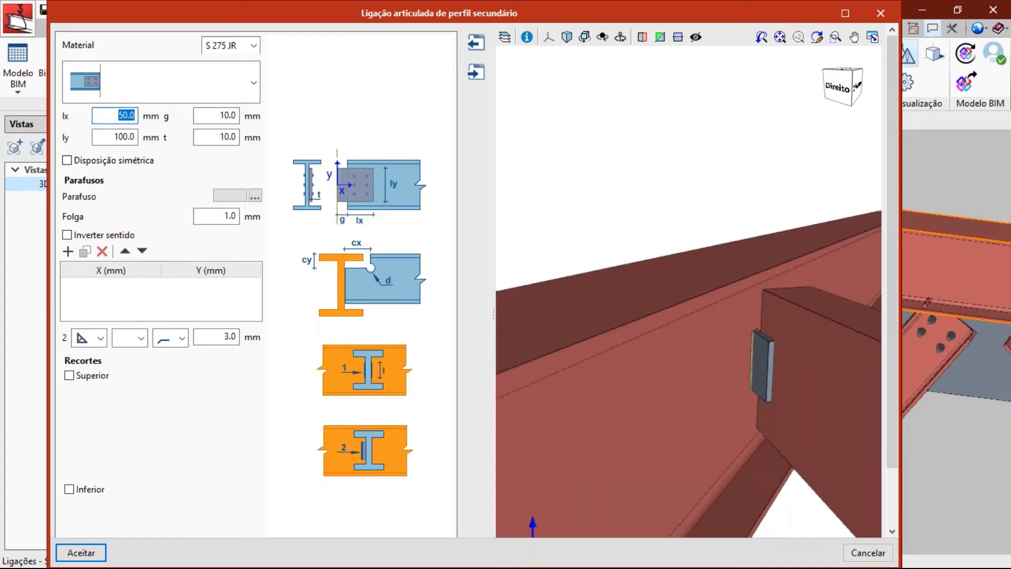
text(200)
key(Tab)
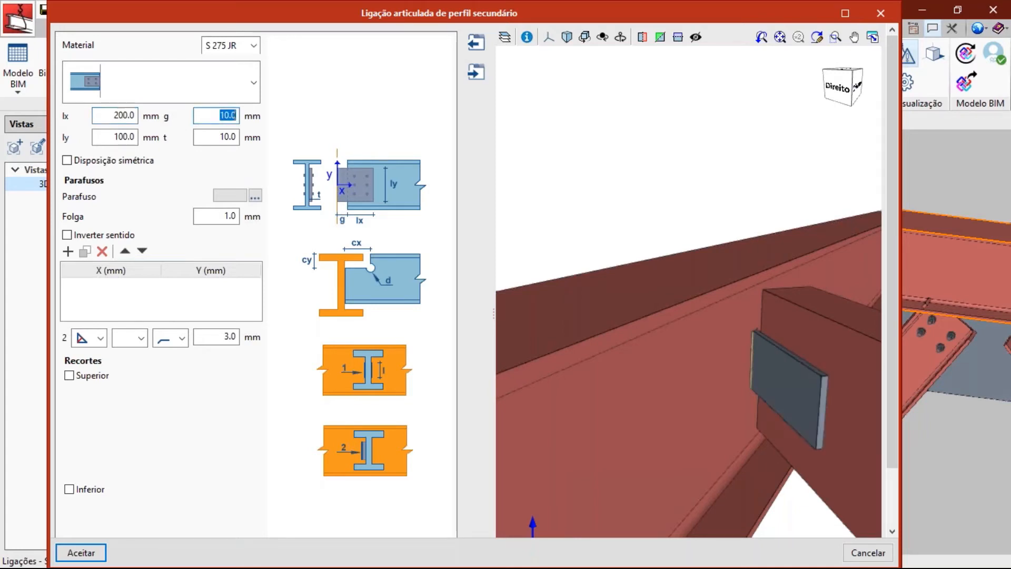
double_click(121, 137)
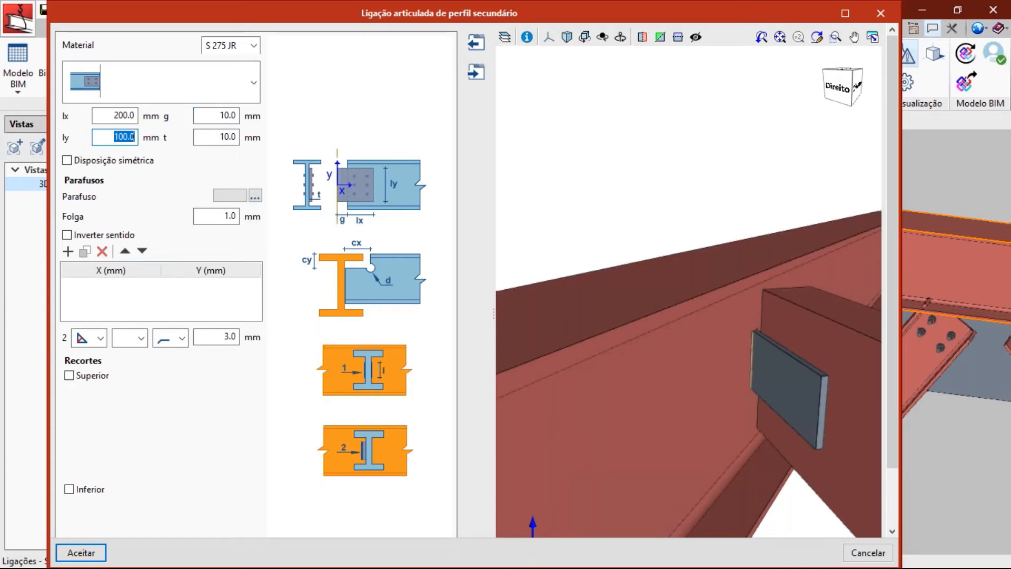
text(150)
key(Tab)
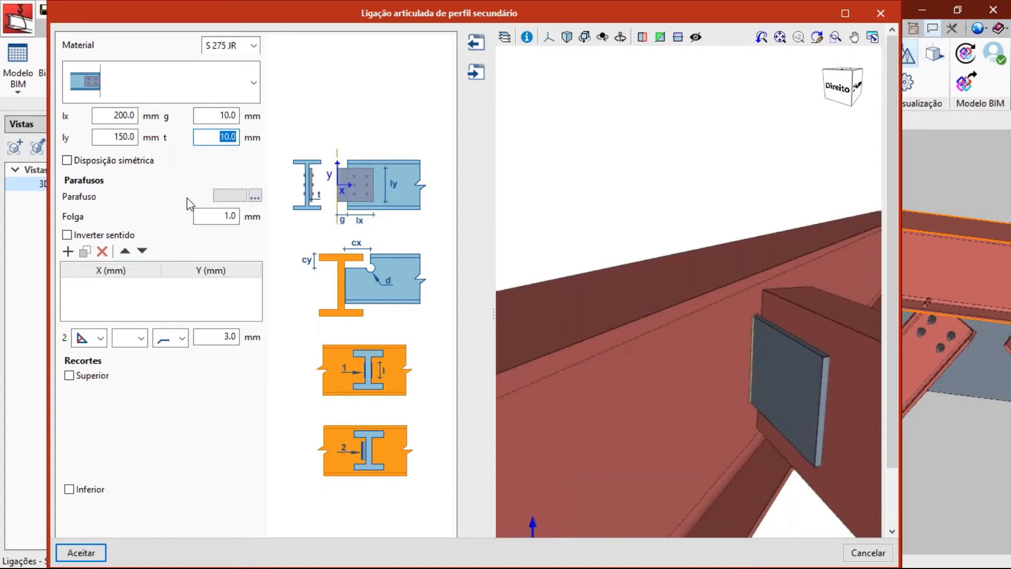
- Assign ISO 4014-8.8 bolts with a nominal diameter of 16 to the connection
click(255, 197)
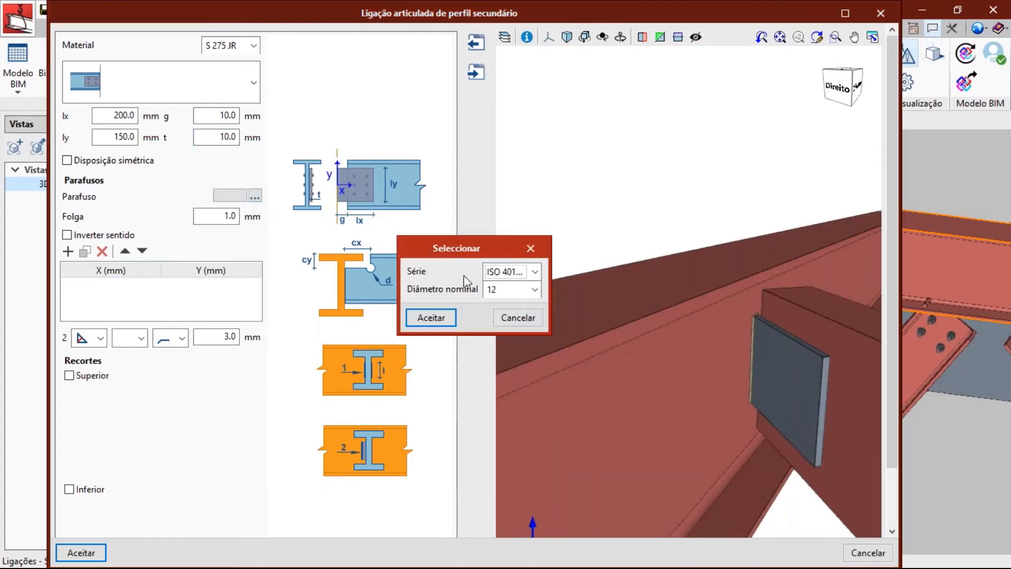
click(505, 291)
click(514, 335)
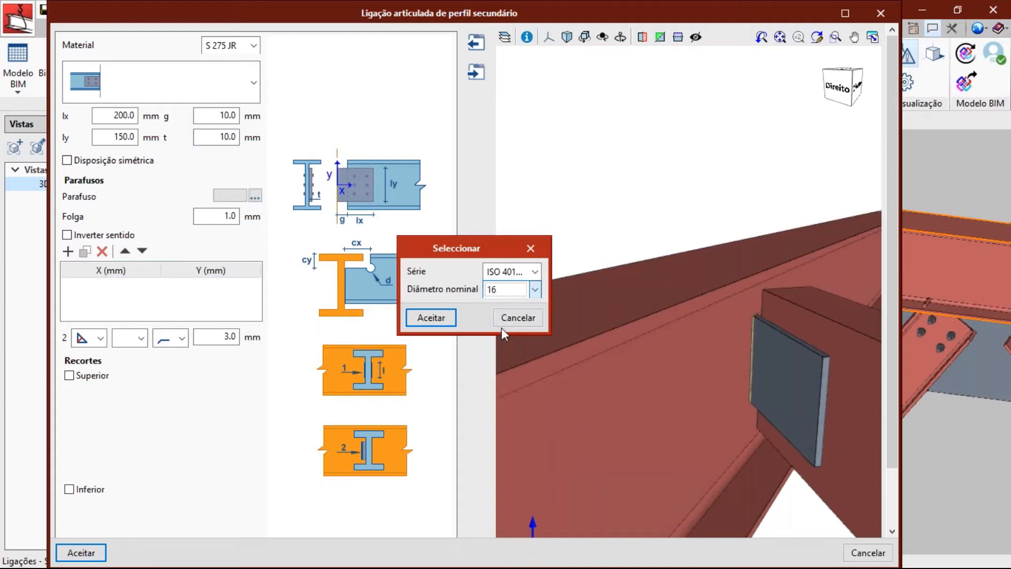
click(447, 315)
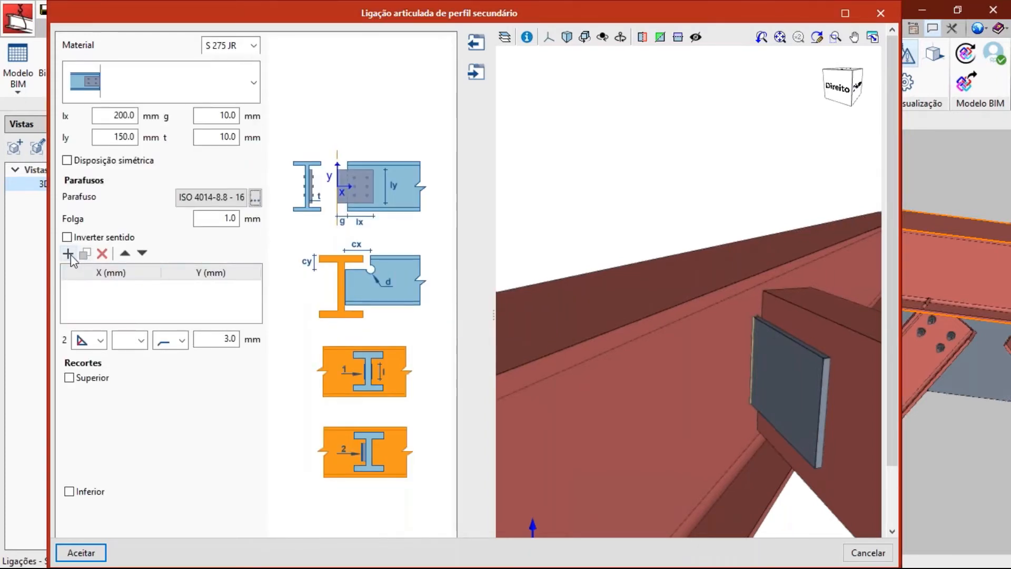
- Add two bolts to the plate, one at X 80 mm and the other at X 145 mm
click(68, 254)
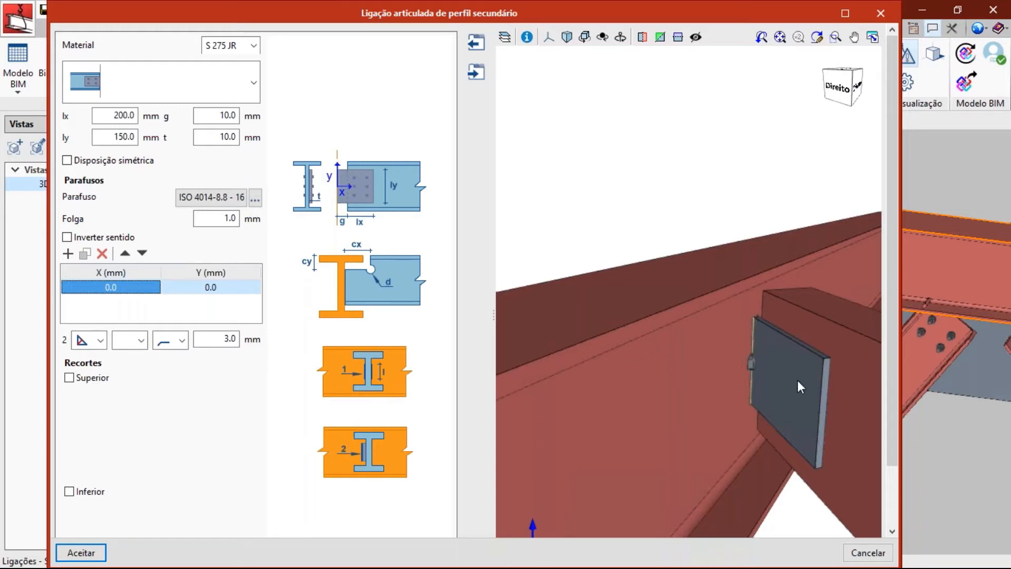
click(149, 289)
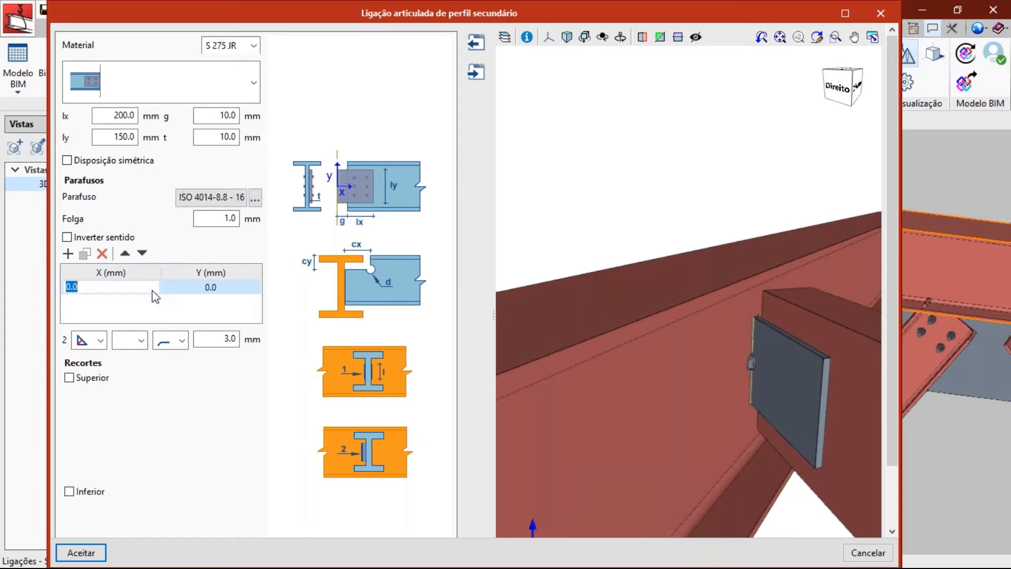
text(80)
click(164, 288)
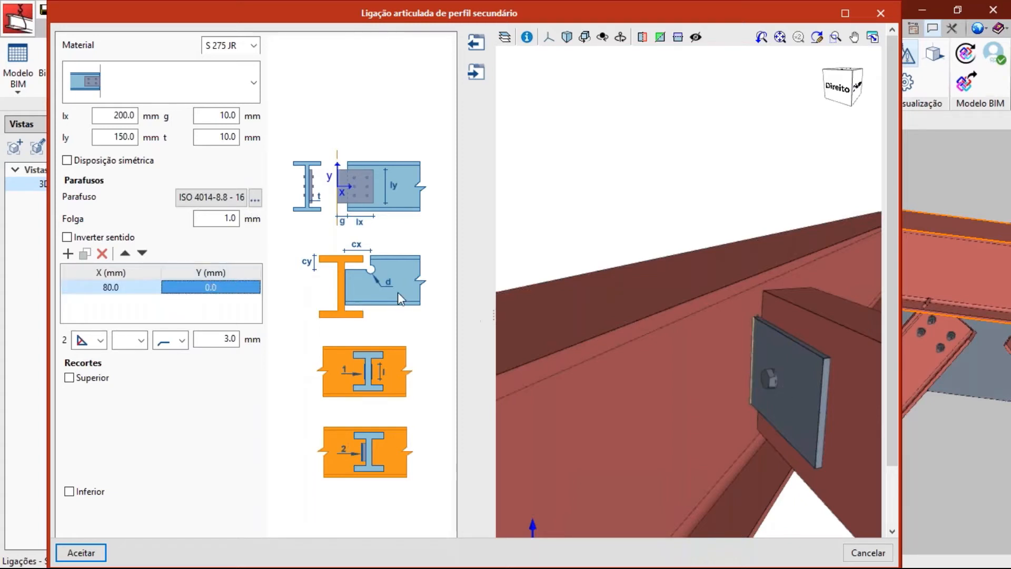
click(68, 253)
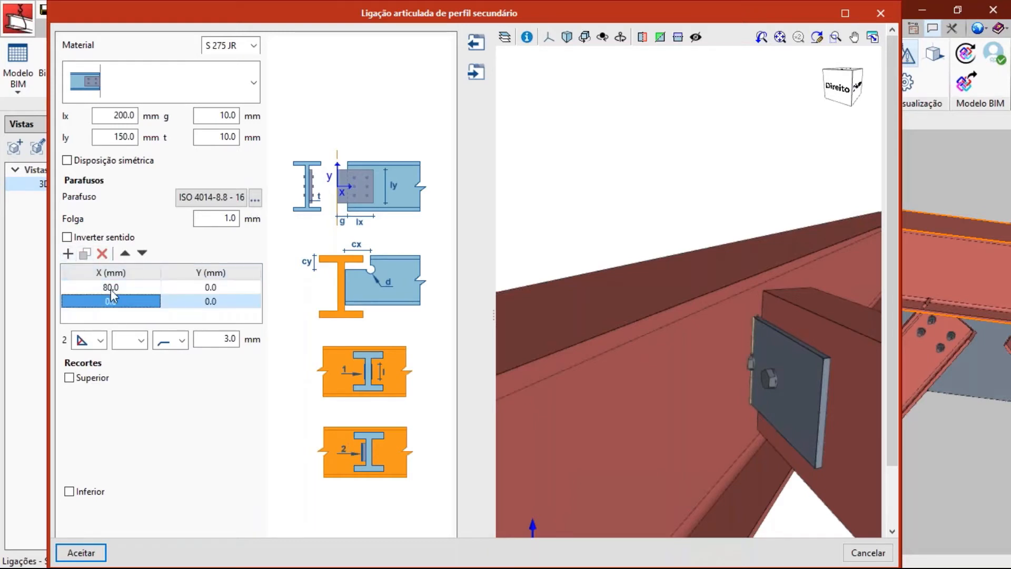
click(112, 299)
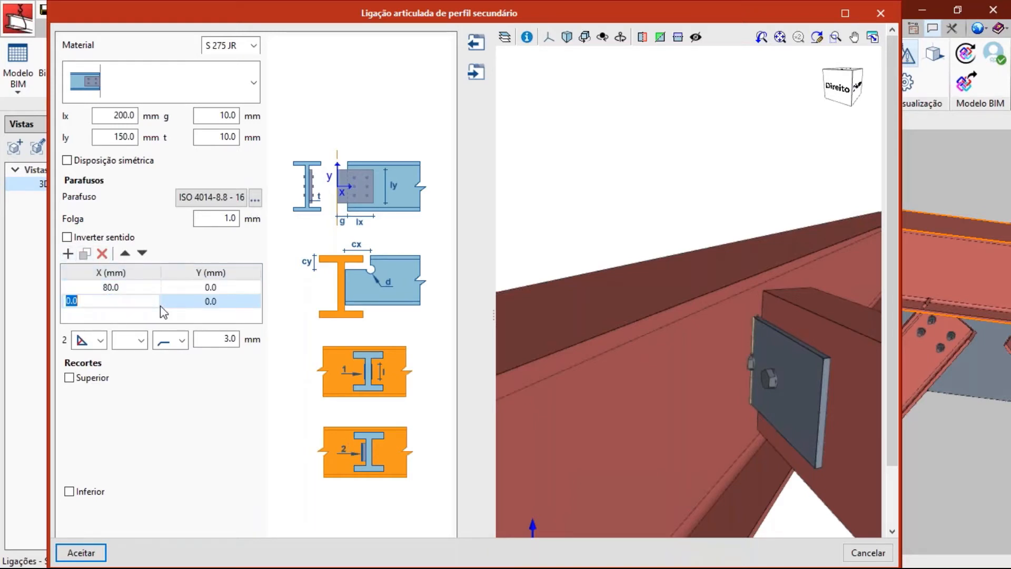
text(145)
key(Tab)
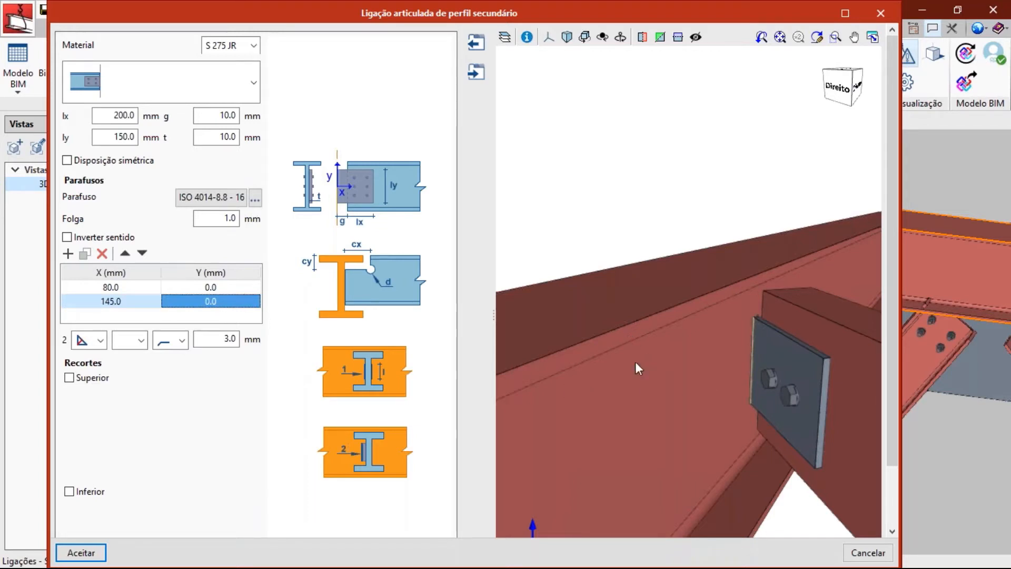
- Try the upper and lower cutouts on the secondary beam's end, one at a time, switching each off again
mouse_move(635, 362)
middle_down()
mouse_move(716, 366)
mouse_move(583, 360)
mouse_move(649, 362)
middle_up()
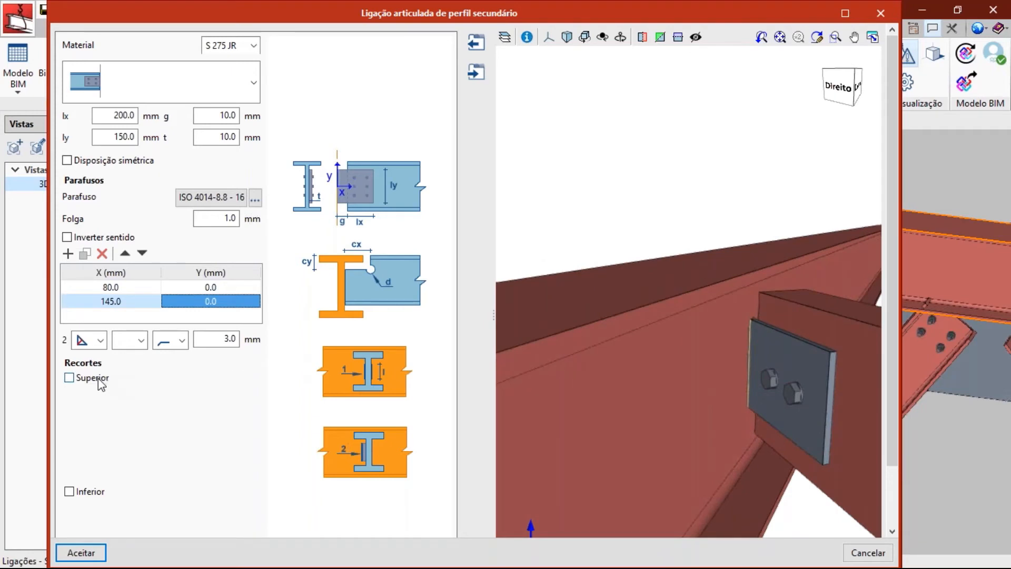
middle_drag(767, 364, 720, 289)
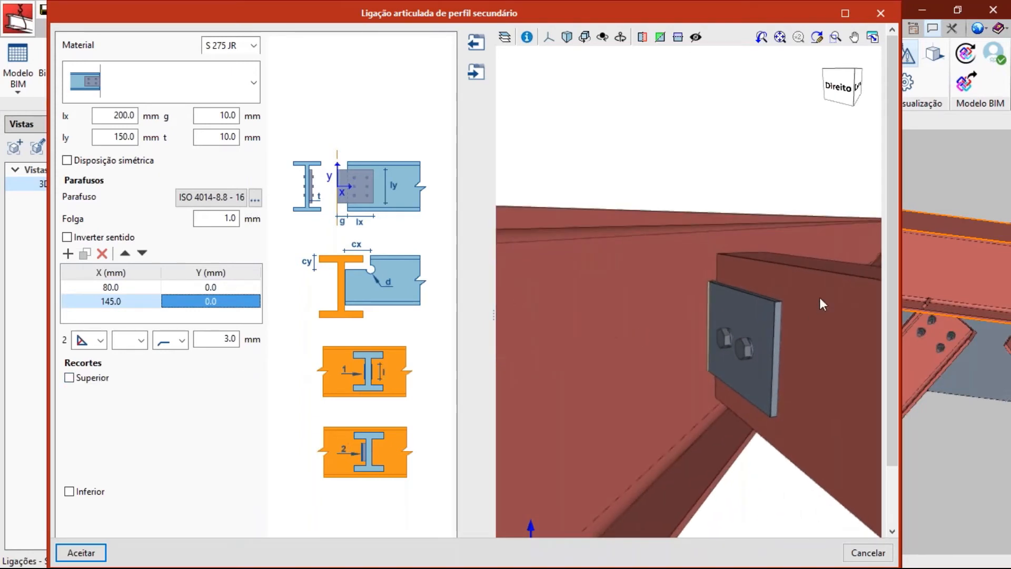
middle_drag(745, 228, 747, 223)
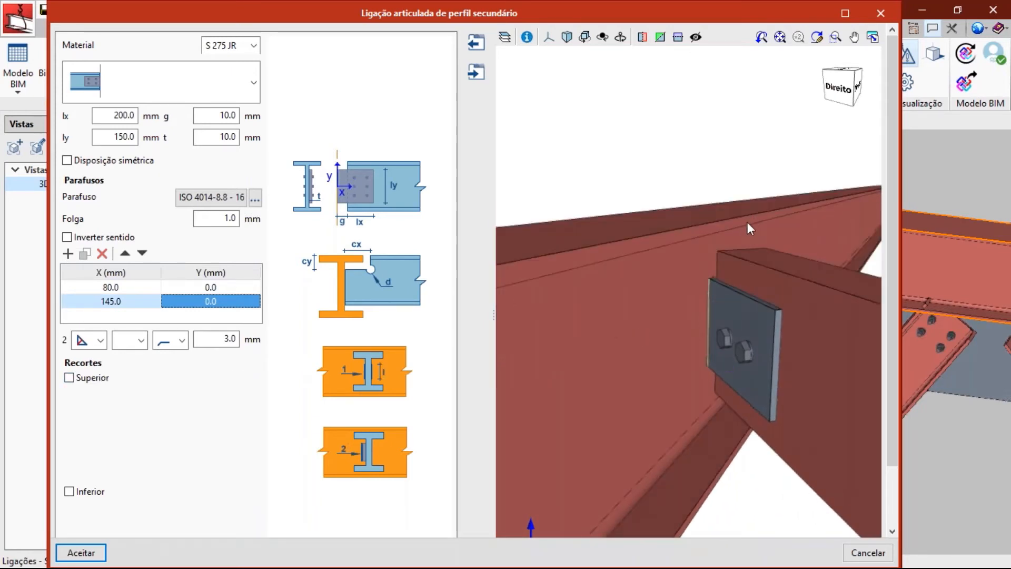
click(93, 378)
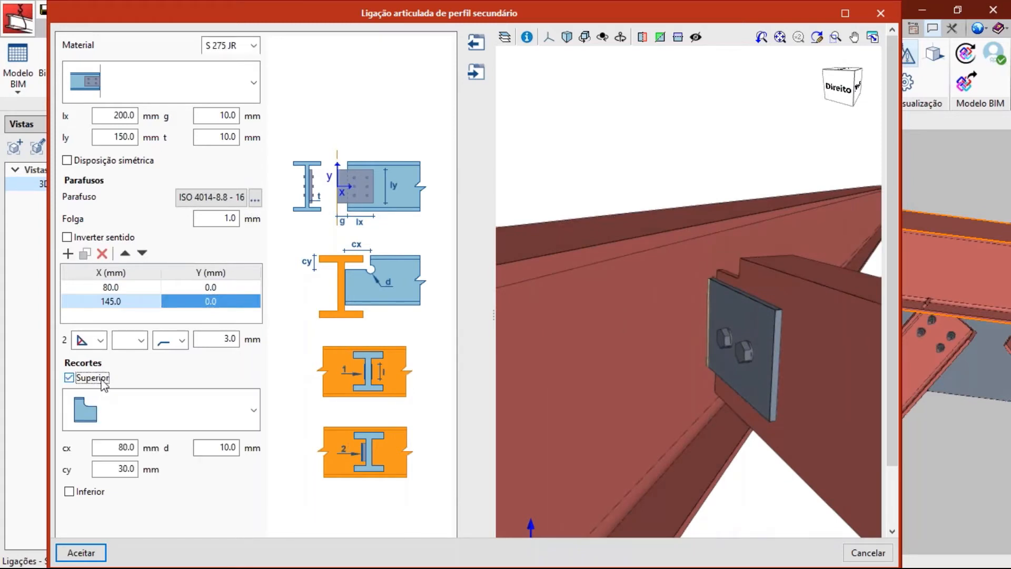
middle_drag(744, 284, 724, 263)
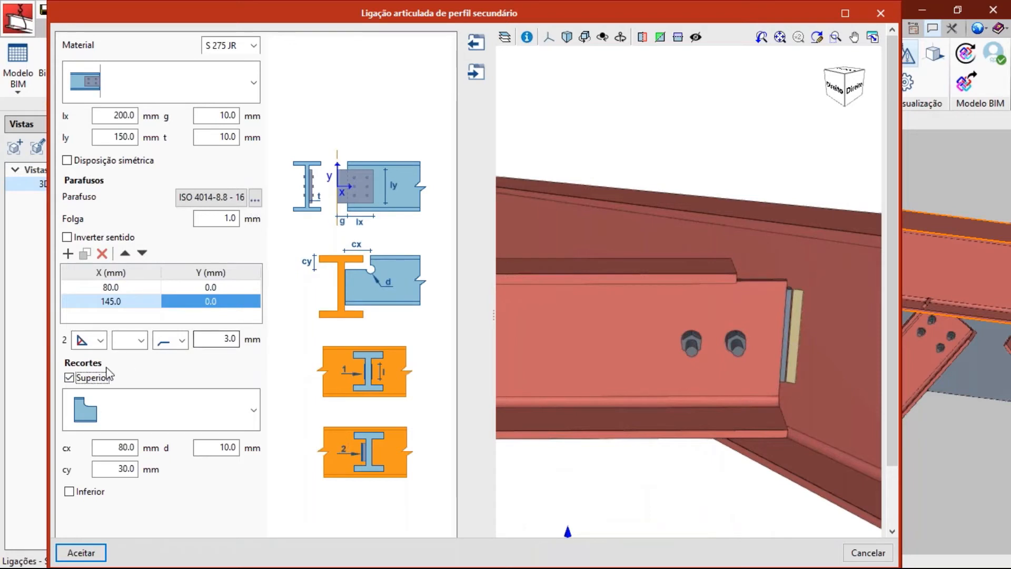
click(97, 382)
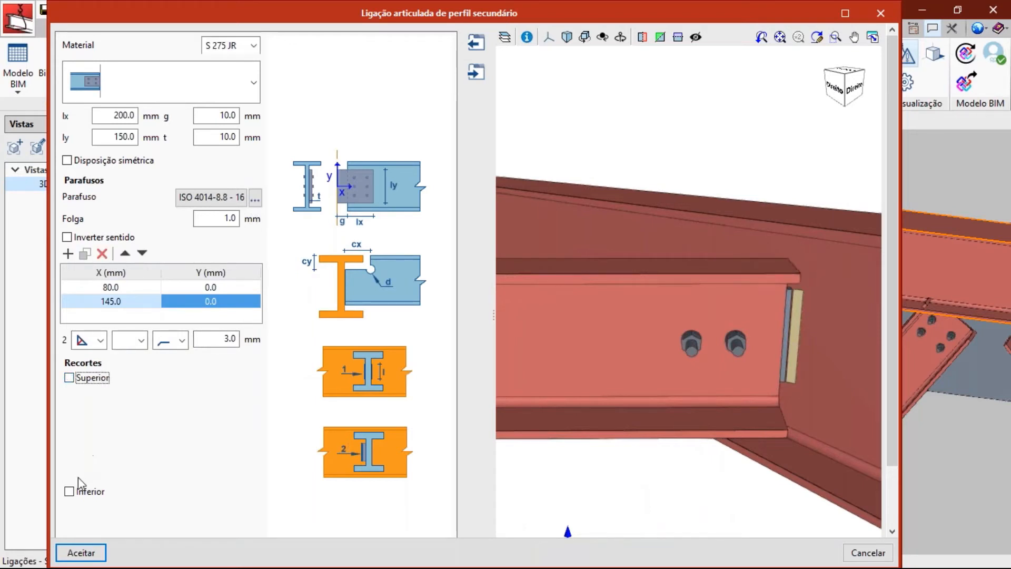
click(85, 492)
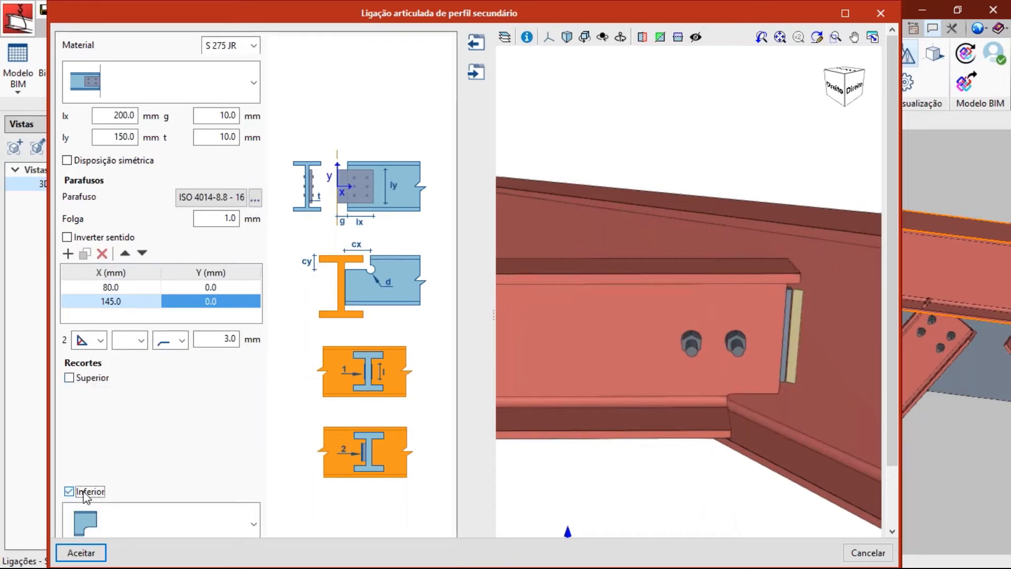
click(85, 493)
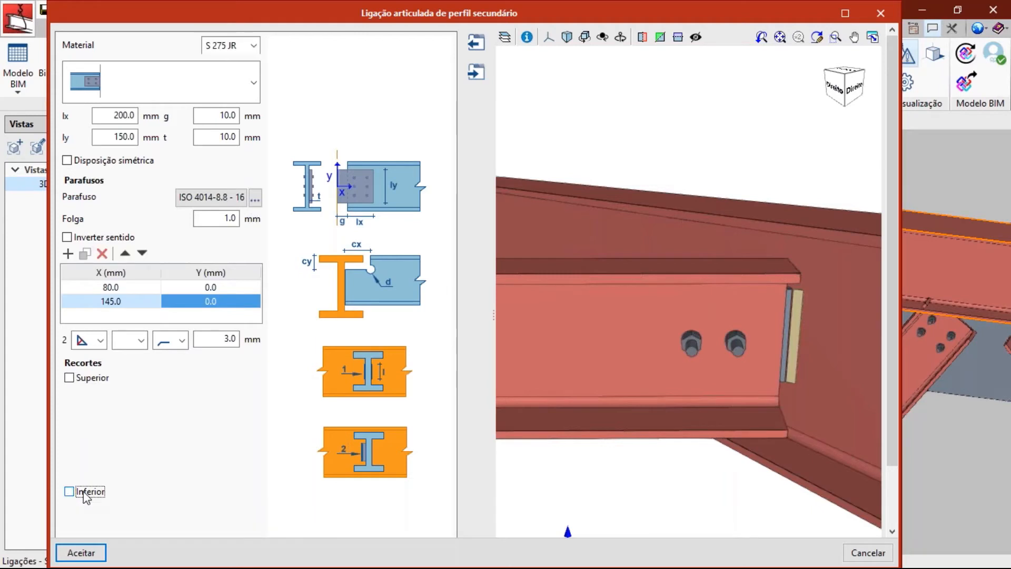
- Try the upper cutout on the secondary beam's end and review its available shapes, switching the cutout off again
click(72, 379)
click(254, 411)
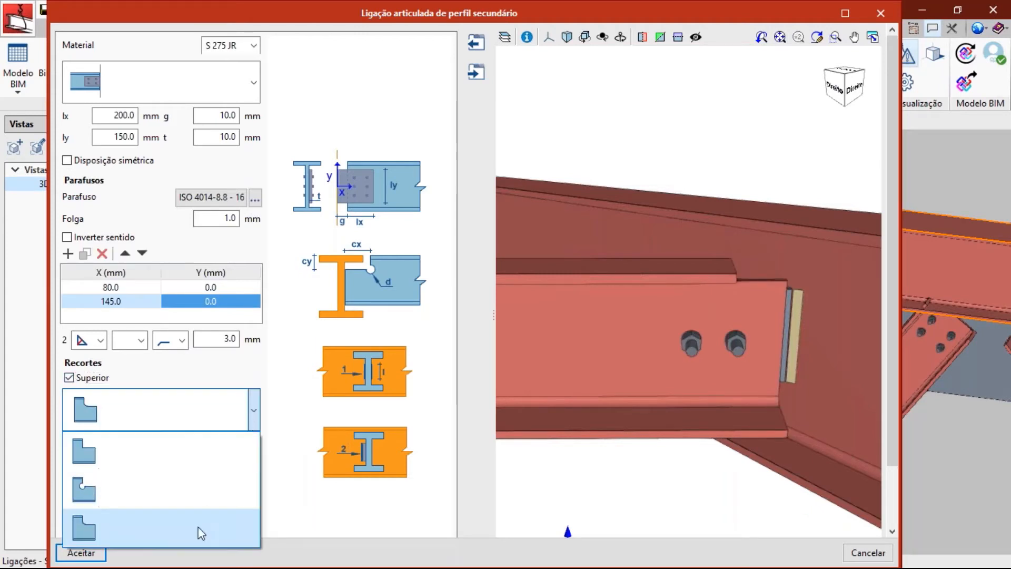
click(93, 382)
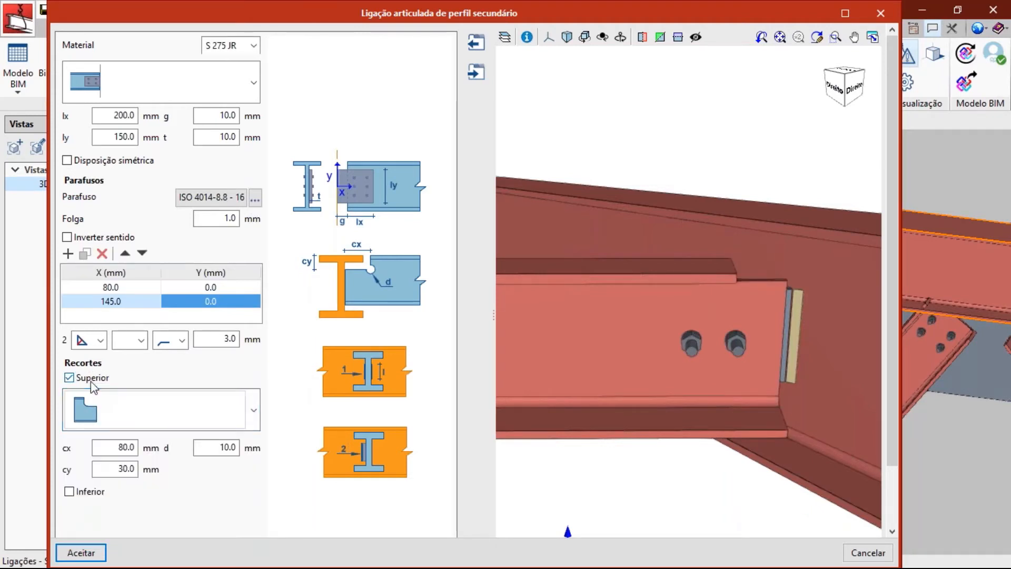
click(92, 379)
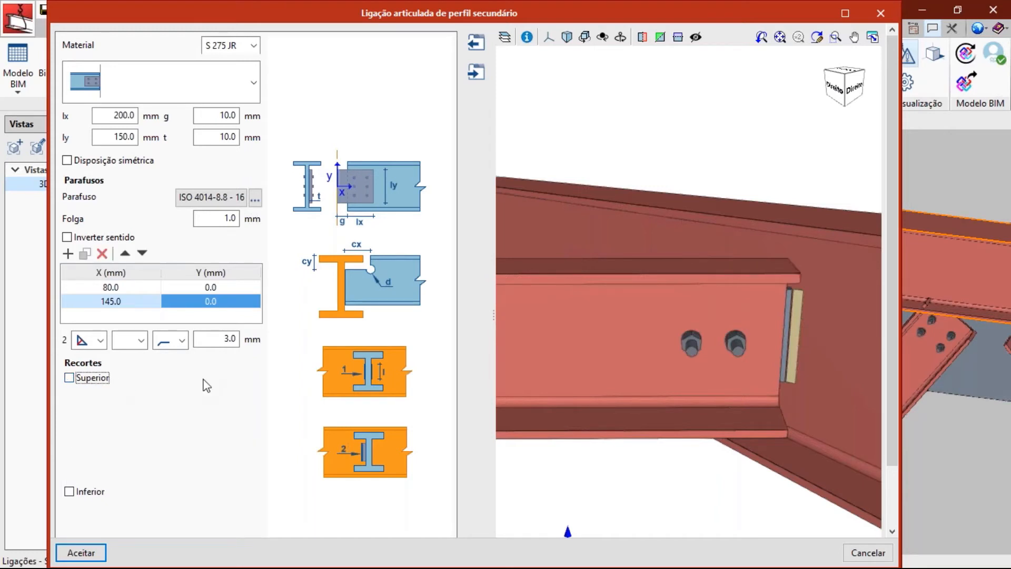
- Accept the secondary beam's pinned bolted-plate connection without cutouts and check it in the 3D model
middle_drag(636, 288, 716, 276)
middle_drag(712, 311, 687, 298)
scroll(652, 233, down, 3)
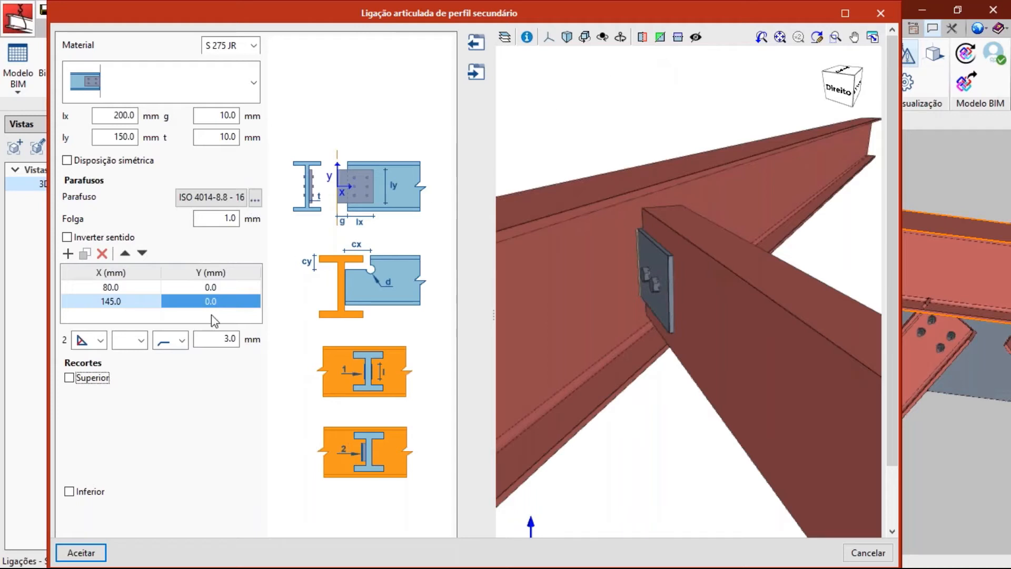
click(82, 553)
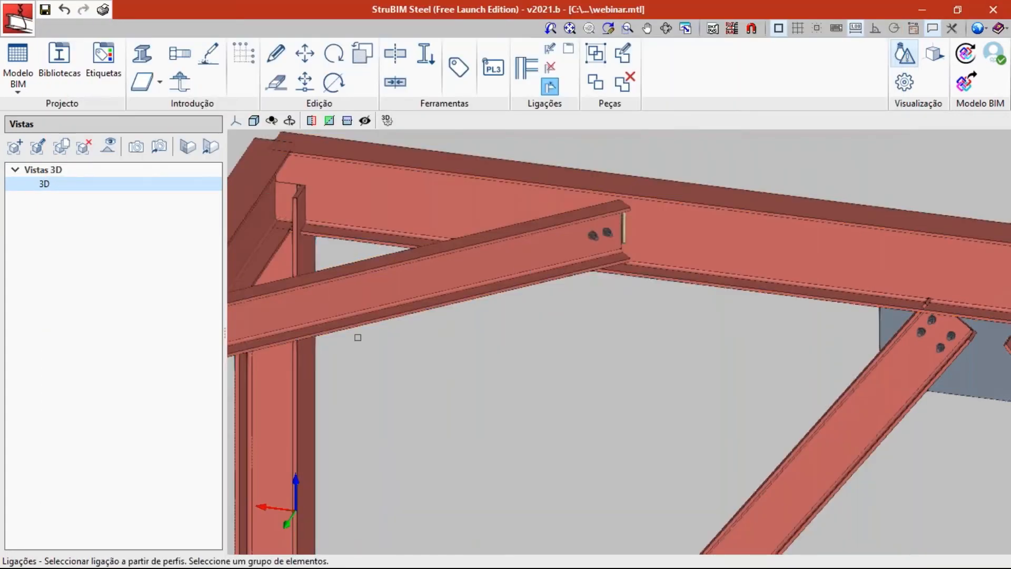
scroll(405, 322, down, 4)
scroll(545, 284, up, 6)
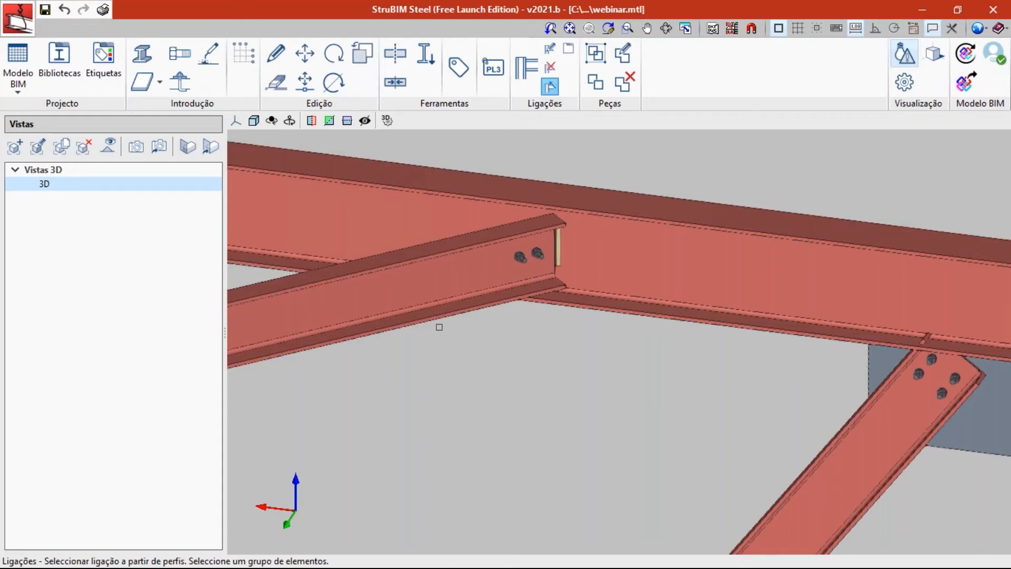
scroll(420, 323, down, 4)
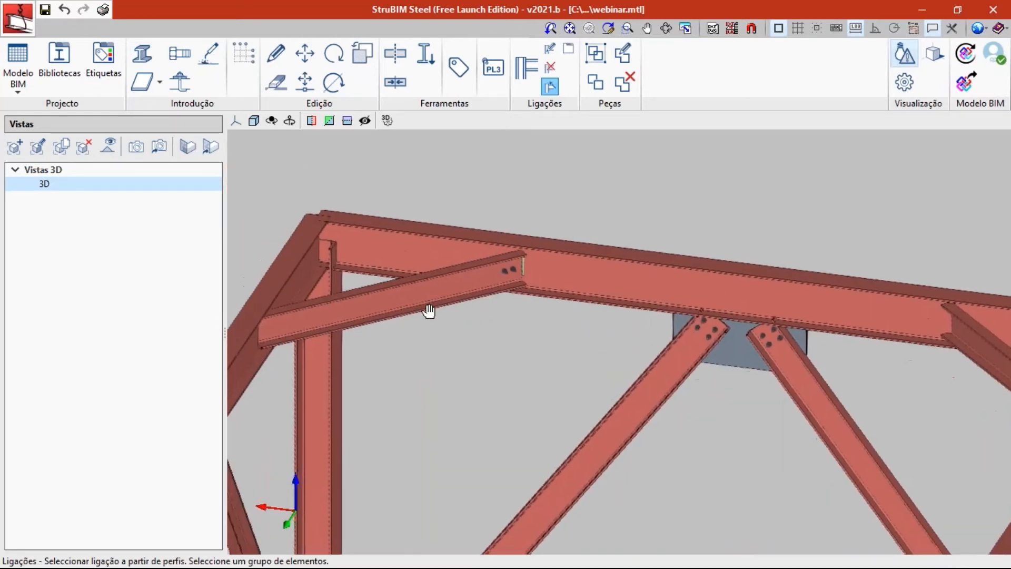
middle_drag(428, 311, 432, 260)
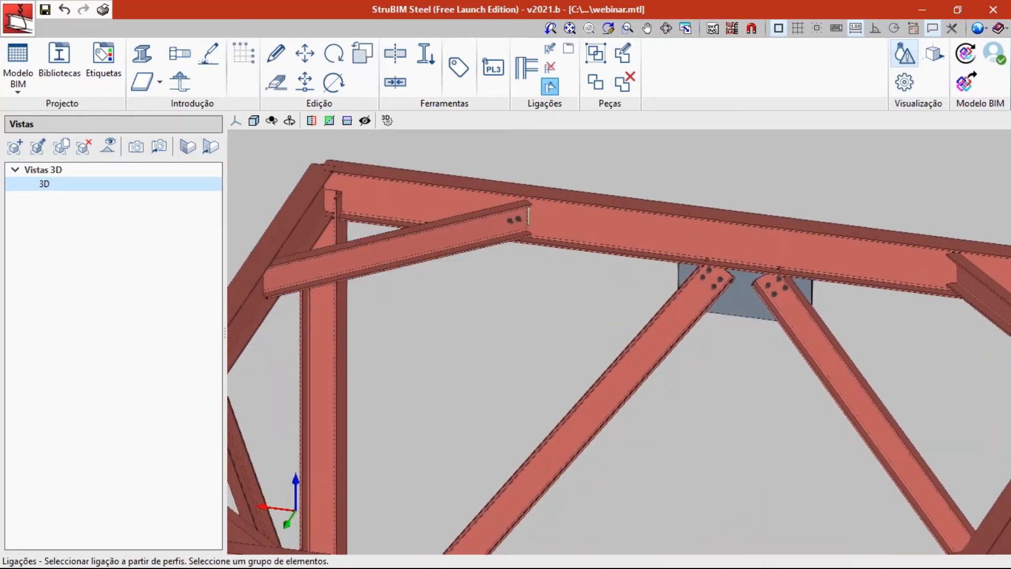
- Create a label named Pilares and give it a dark green colour
click(105, 61)
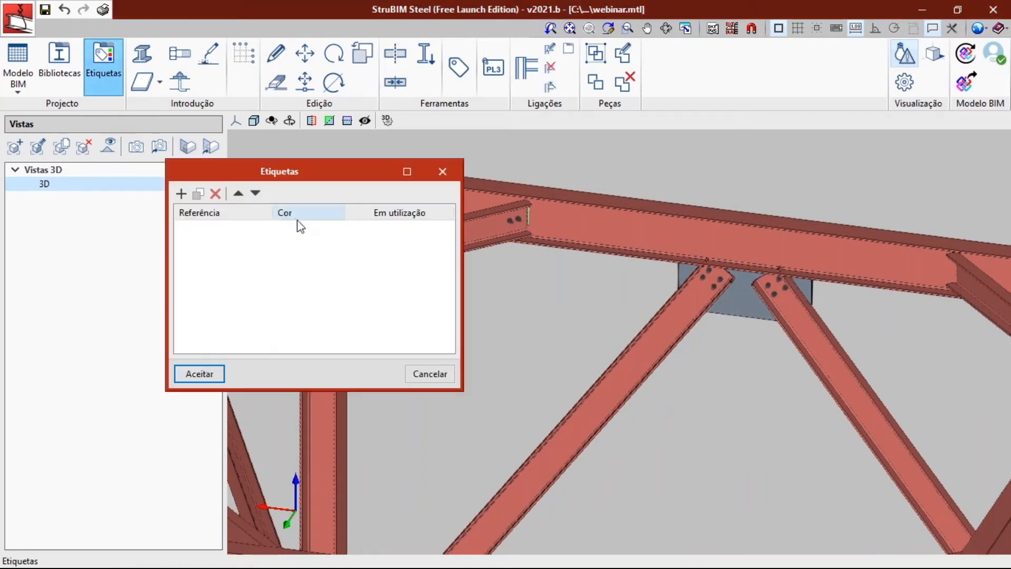
click(181, 194)
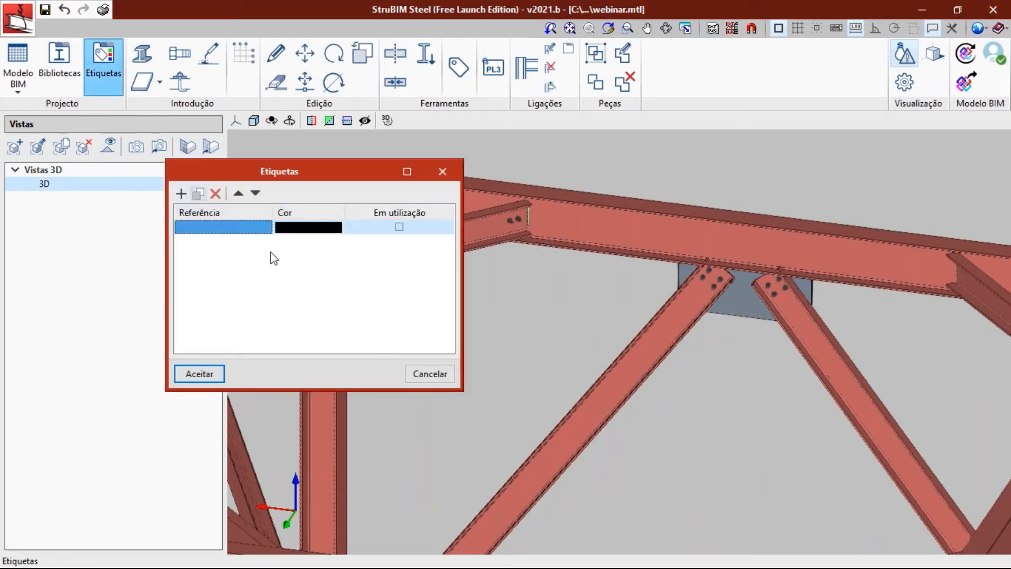
click(255, 228)
text(Pilares)
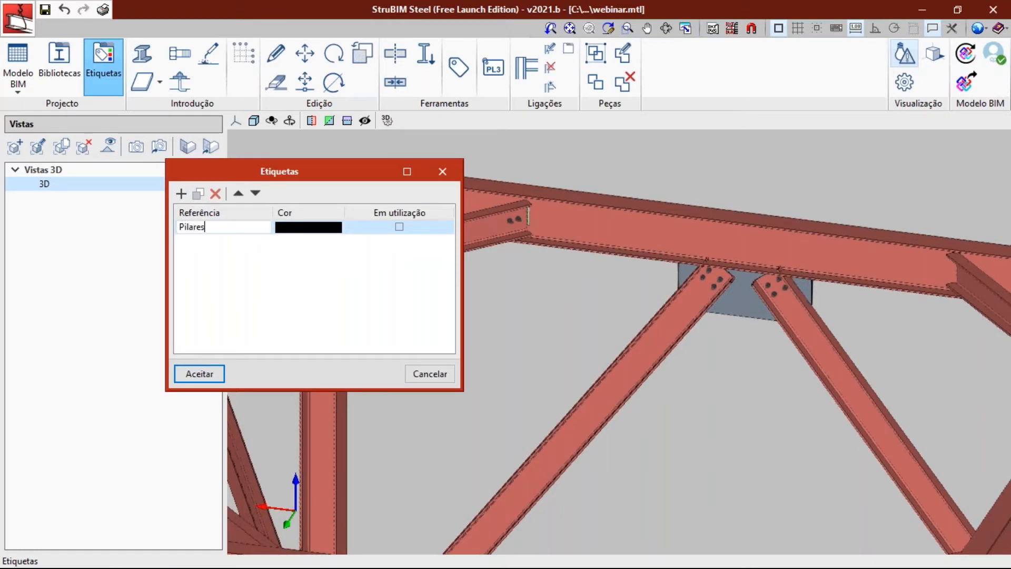
click(305, 232)
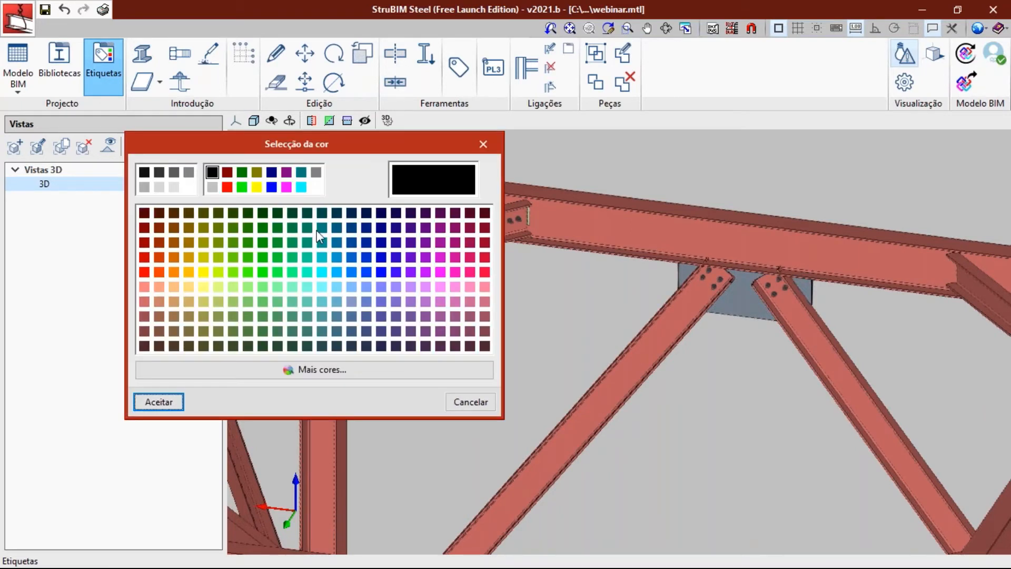
click(245, 242)
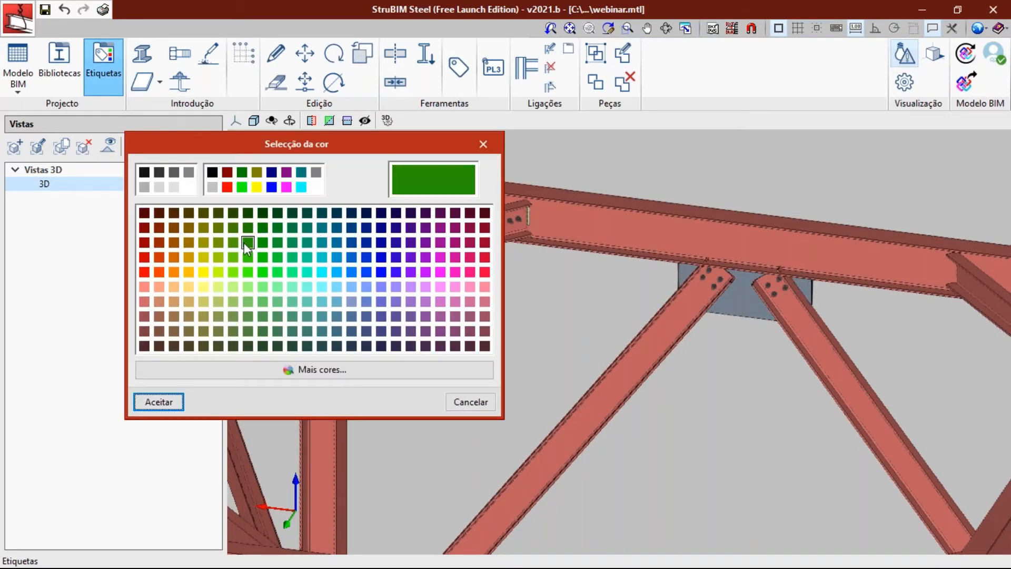
click(160, 403)
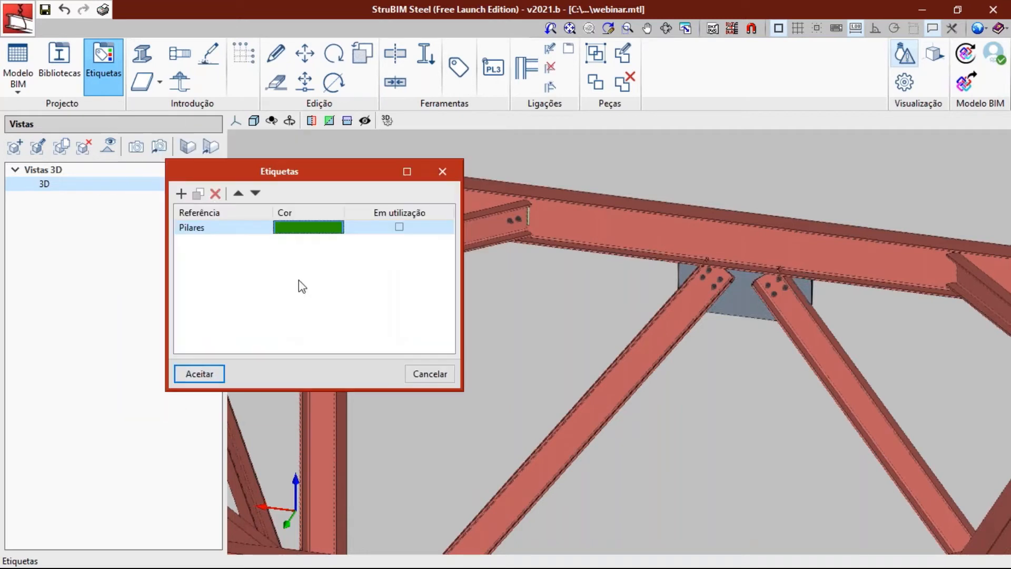
- Add a second label named Vigas and colour it blue
click(182, 193)
click(232, 242)
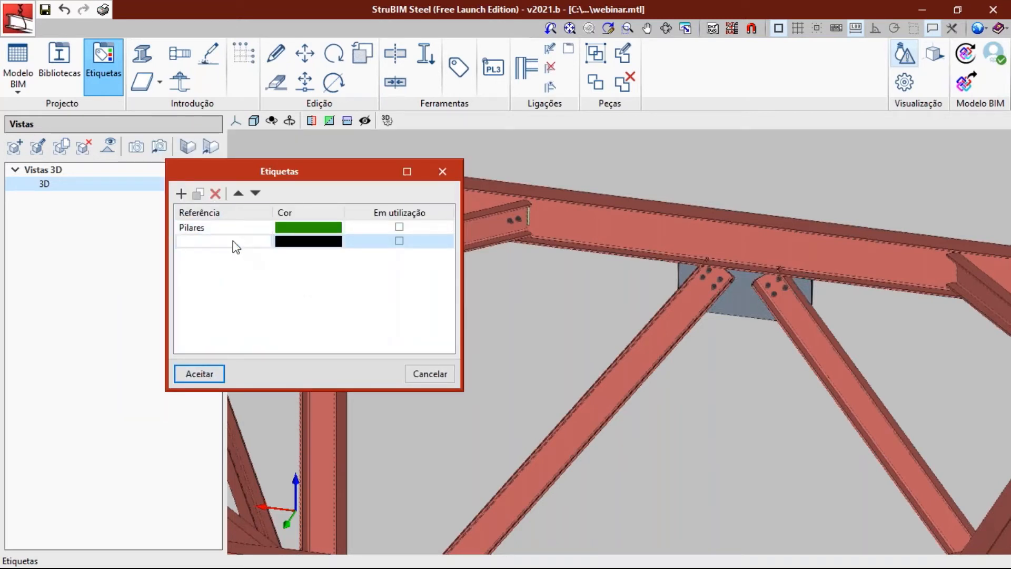
text(Vigas)
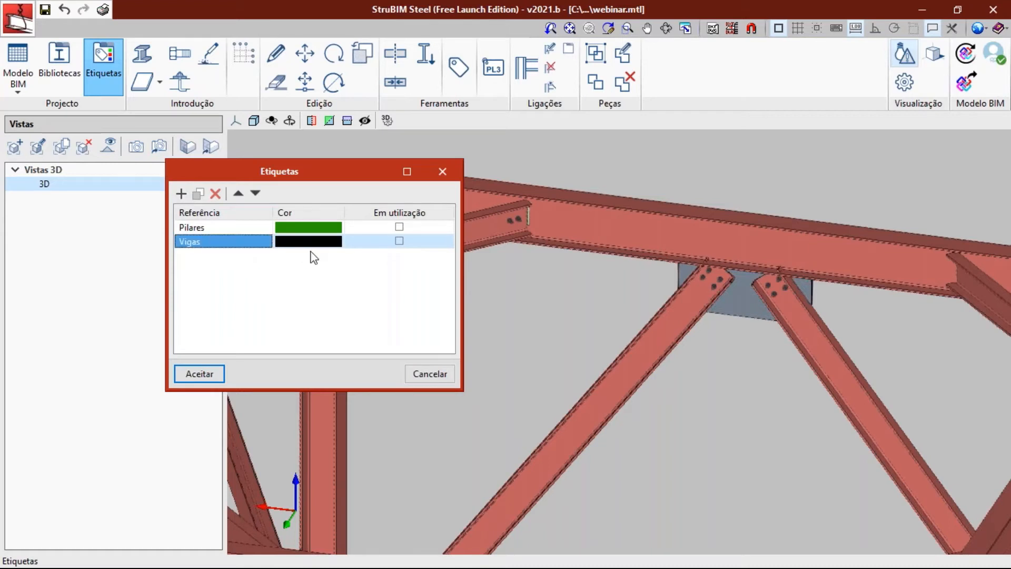
click(311, 241)
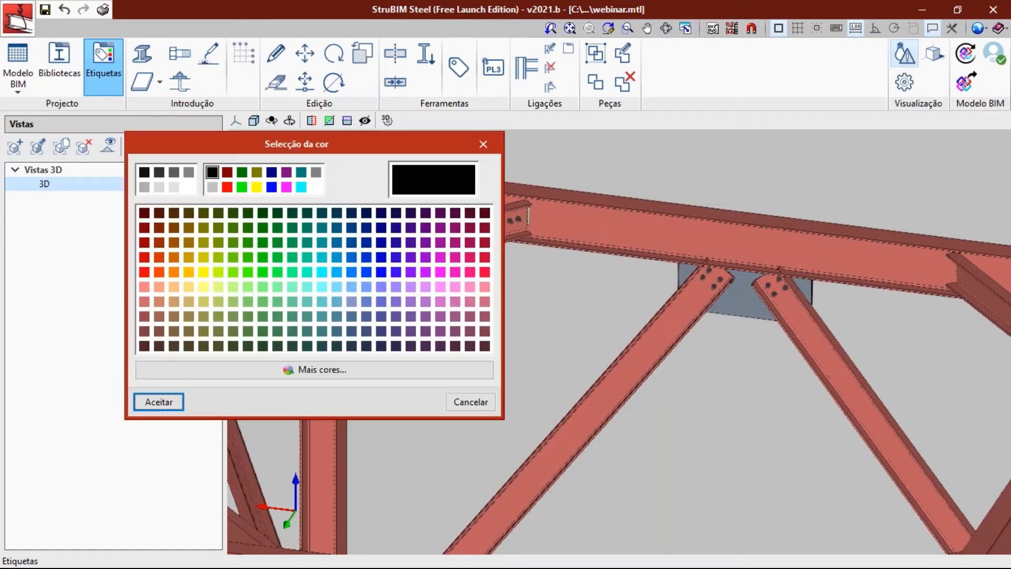
click(366, 266)
click(161, 402)
- Add a third label named travamento horizontal in yellow and accept the label list
click(182, 193)
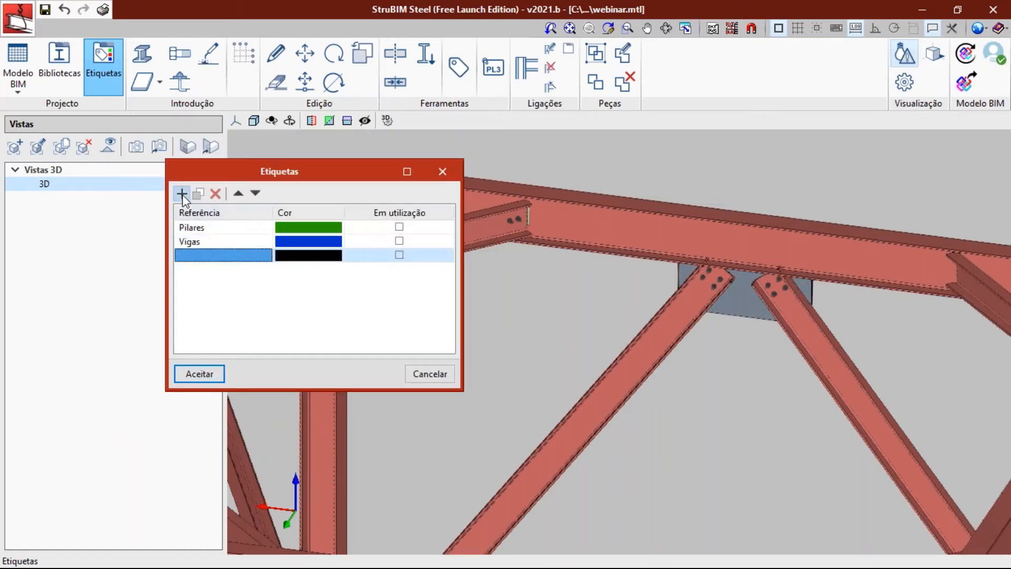
click(229, 259)
text(tra)
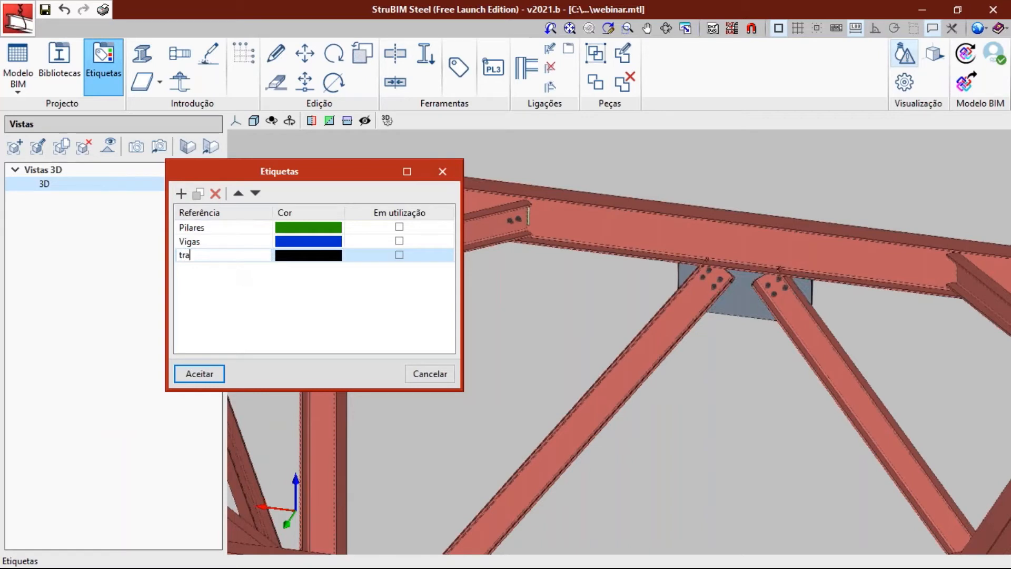
text(vamento horizontal)
click(283, 258)
click(257, 187)
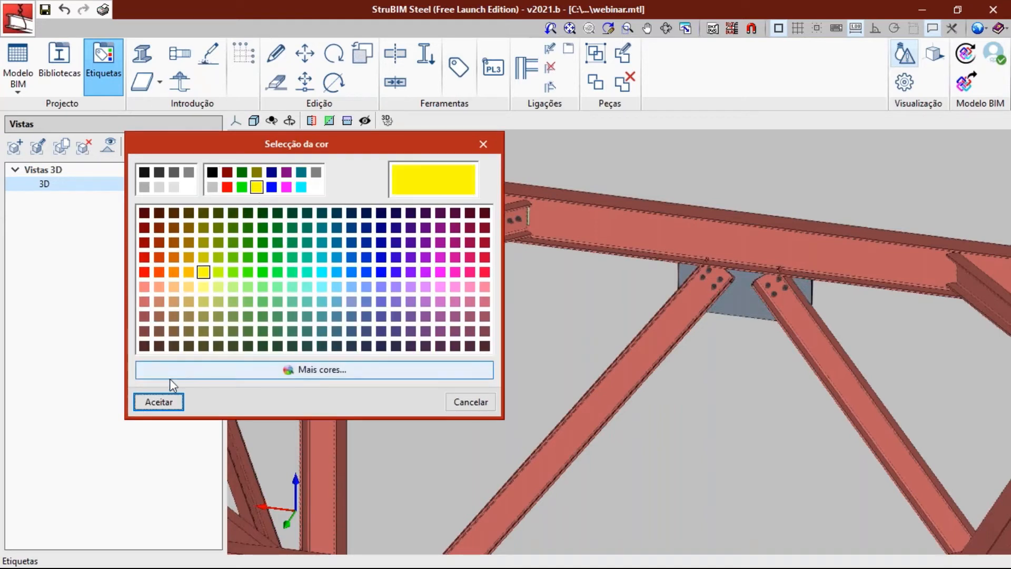
click(167, 402)
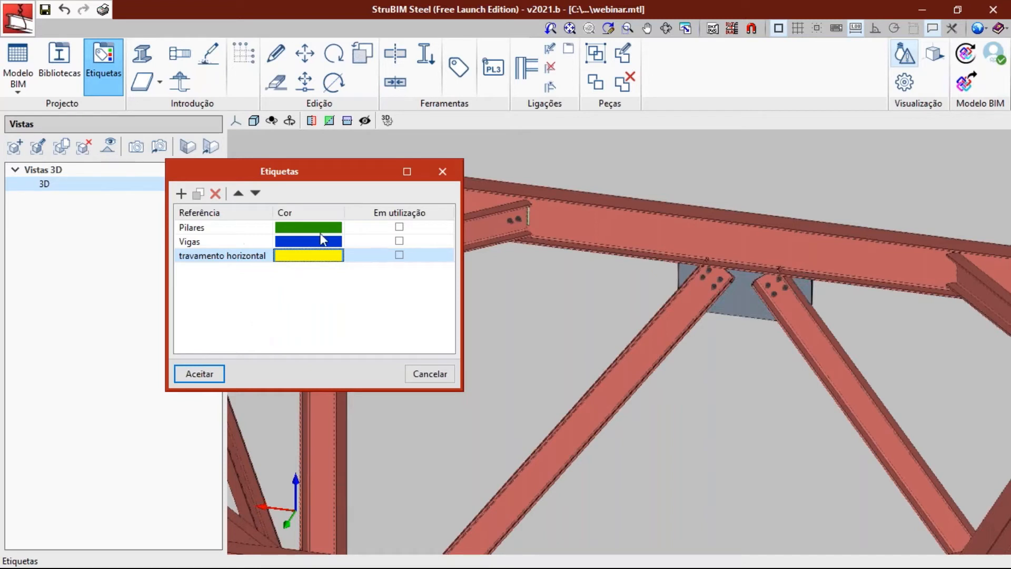
click(200, 373)
- Assign the Pilares label to the tower's four HE 260 B columns
click(493, 76)
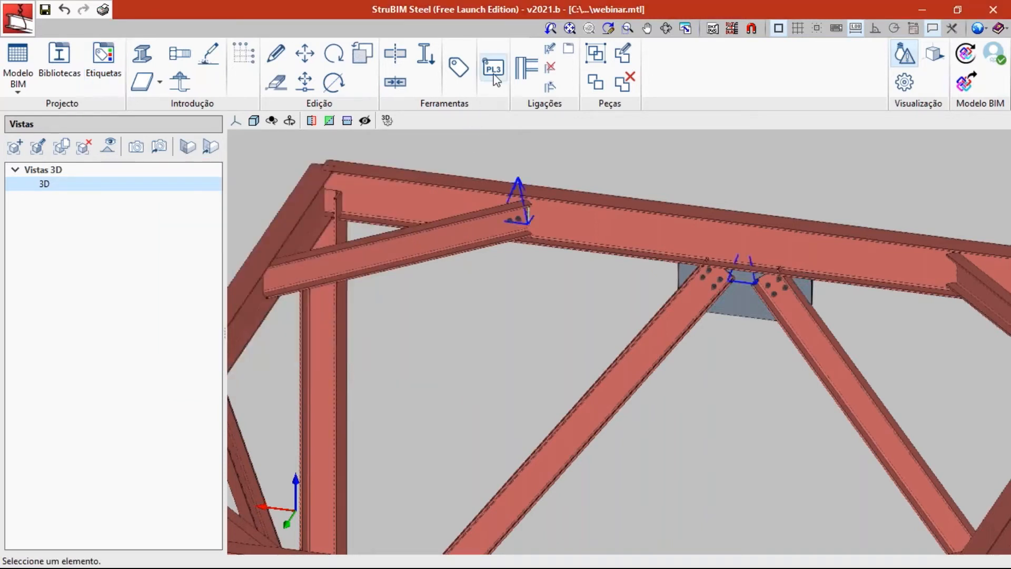
click(459, 67)
scroll(463, 235, down, 5)
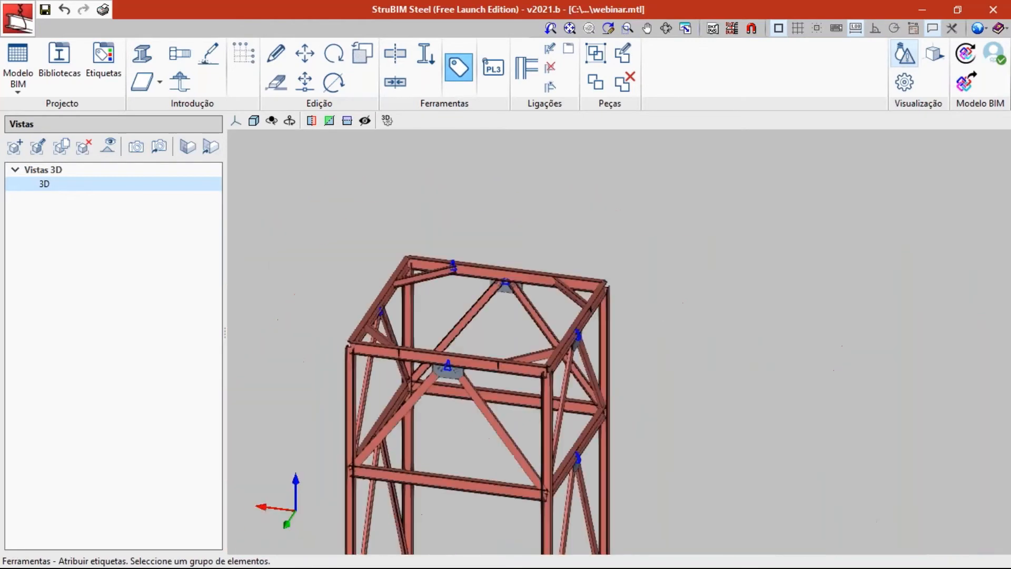
scroll(363, 338, up, 3)
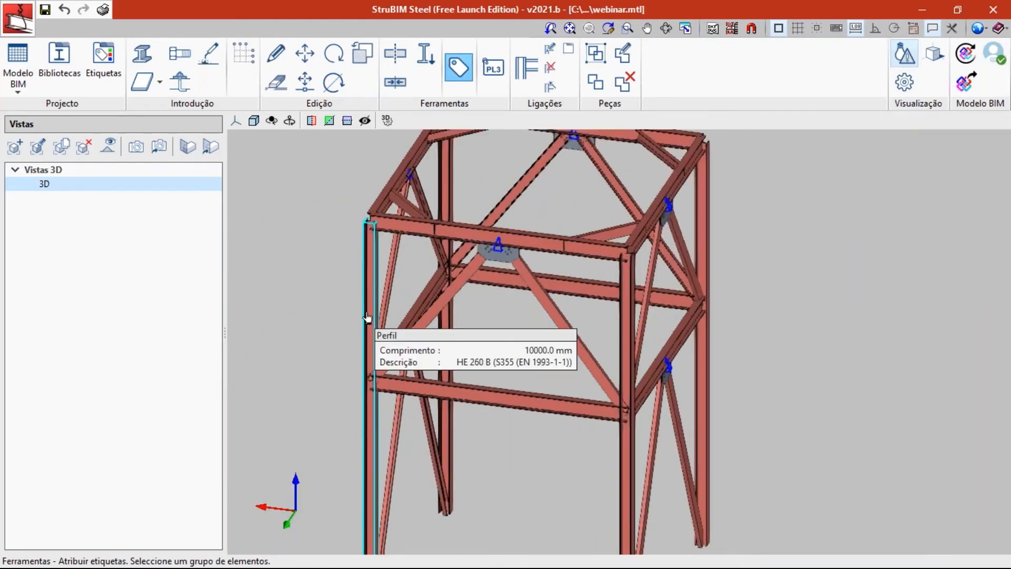
click(365, 322)
click(448, 337)
click(626, 328)
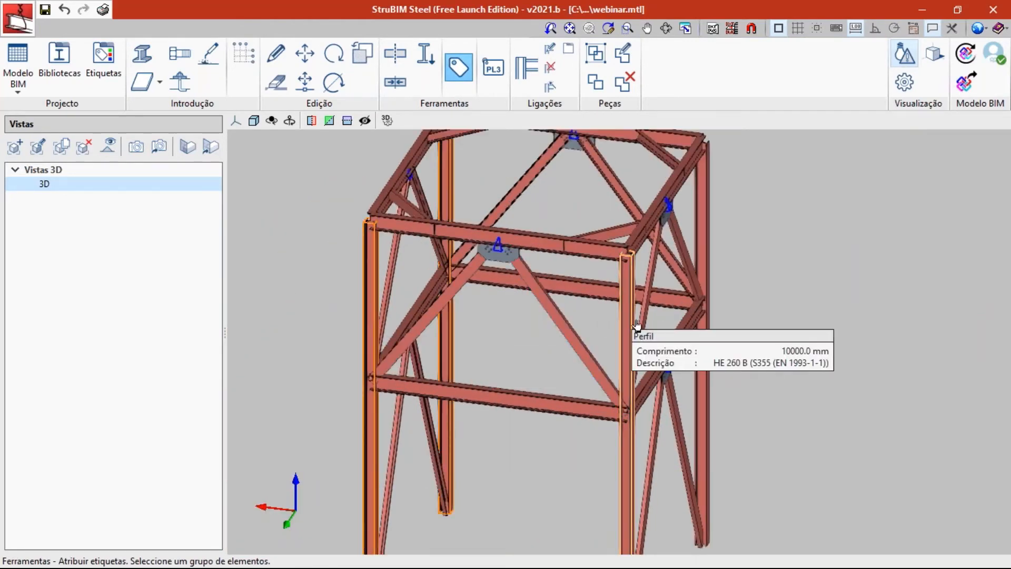
click(706, 349)
right_click(707, 349)
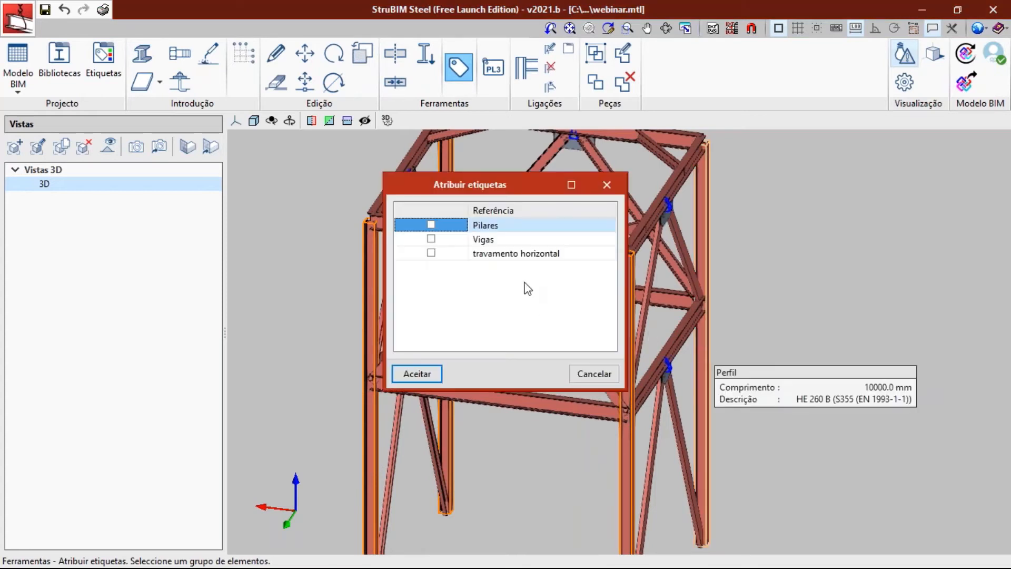
click(433, 226)
click(417, 375)
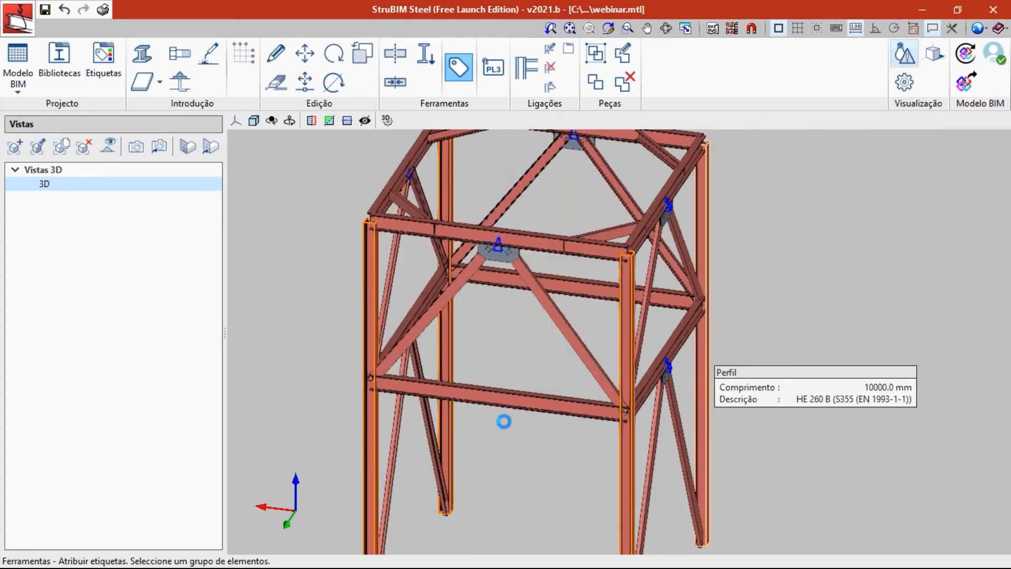
- Assign the Vigas label to the four intermediate-level beams and the front and rear IPE 360 beams at the top
click(506, 399)
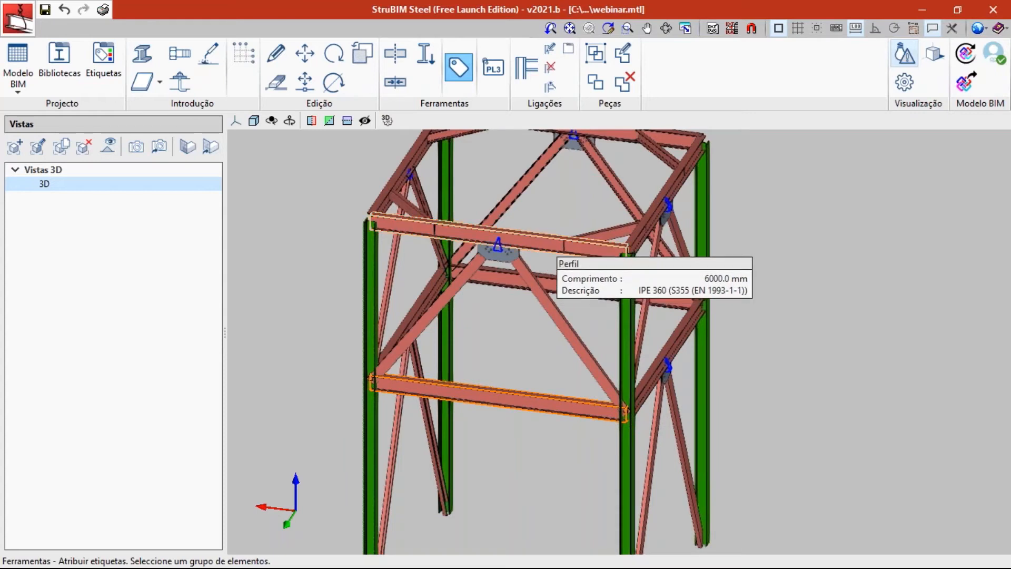
click(557, 245)
middle_drag(592, 165, 575, 208)
click(608, 179)
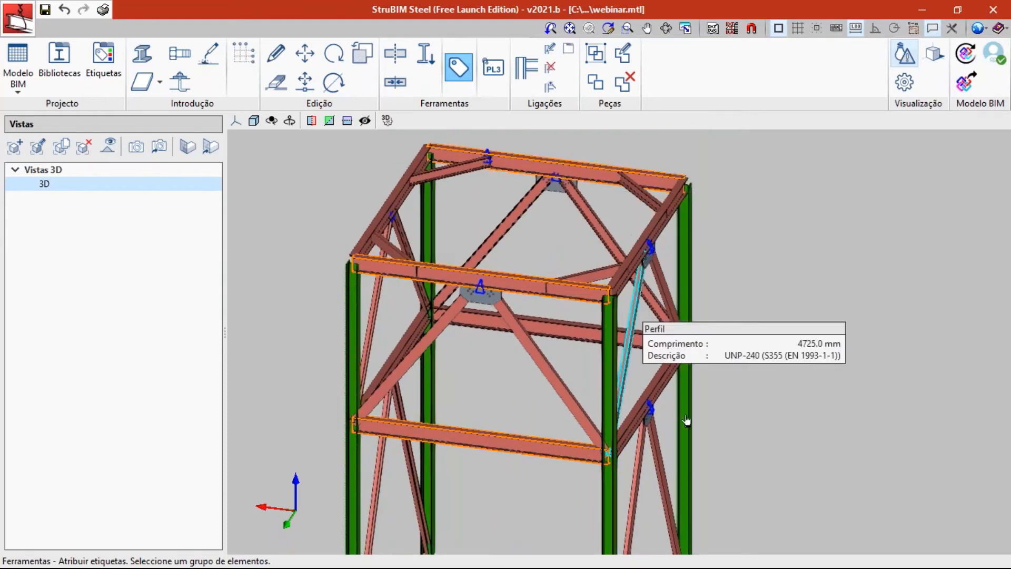
click(659, 385)
click(653, 343)
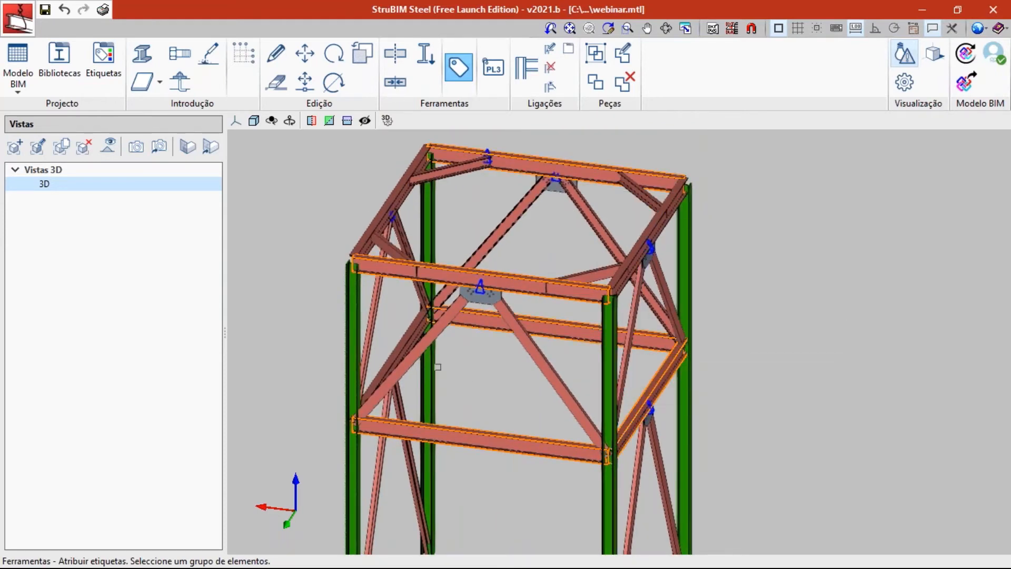
click(407, 348)
right_click(474, 379)
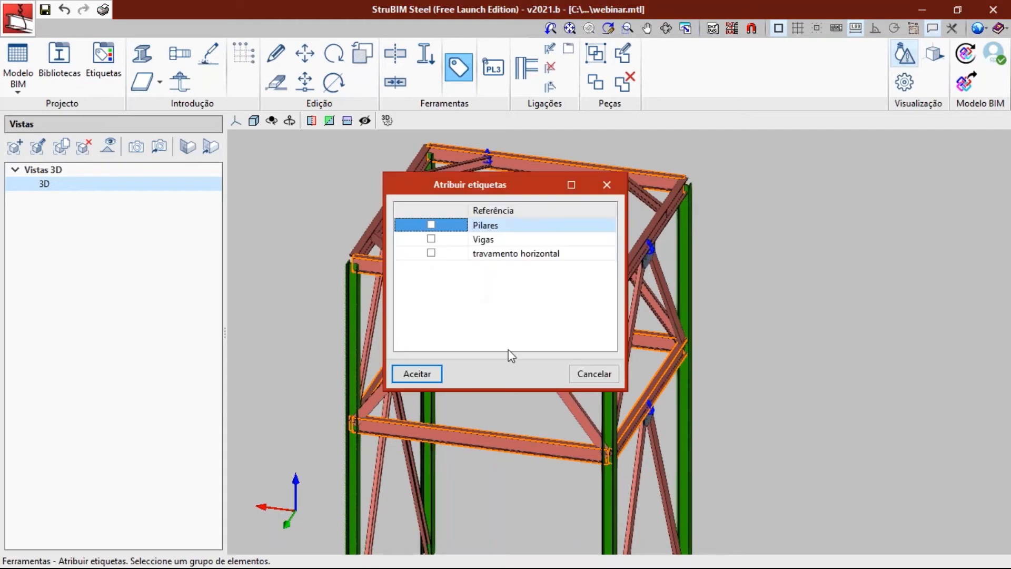
click(432, 238)
click(419, 374)
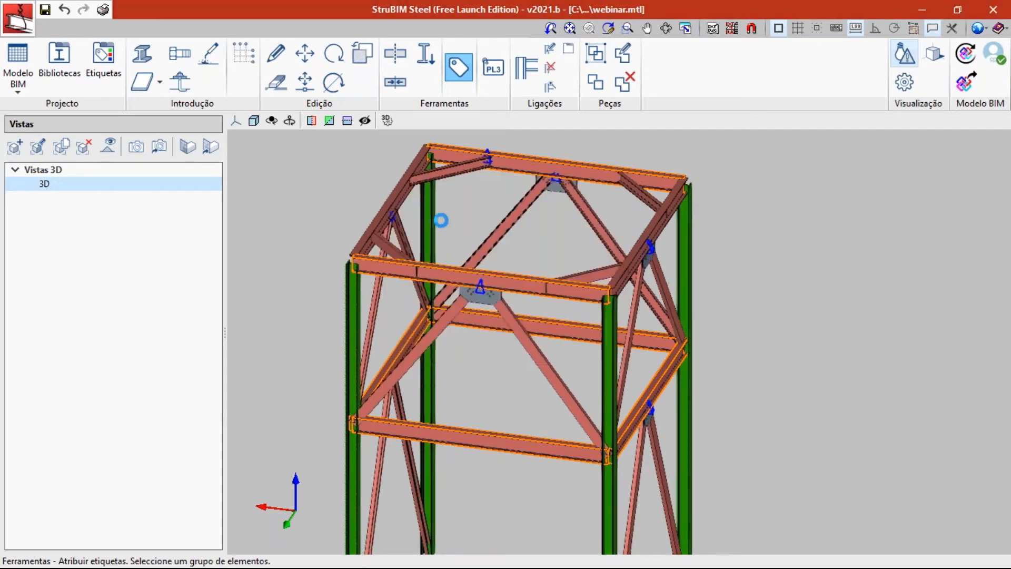
- Assign the travamento horizontal label to the four diagonal corner braces at the top of the tower
click(456, 180)
click(628, 197)
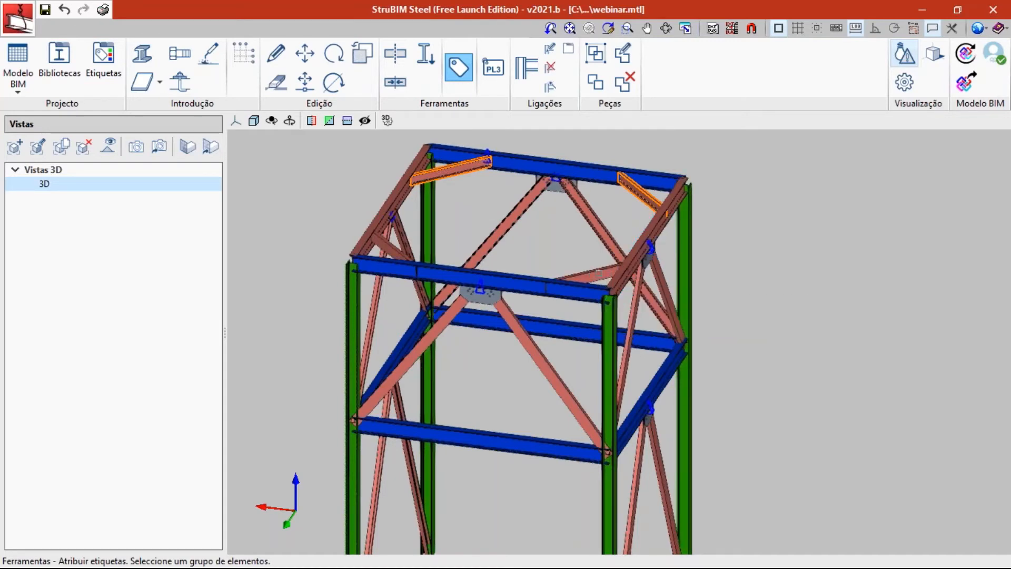
scroll(396, 241, up, 3)
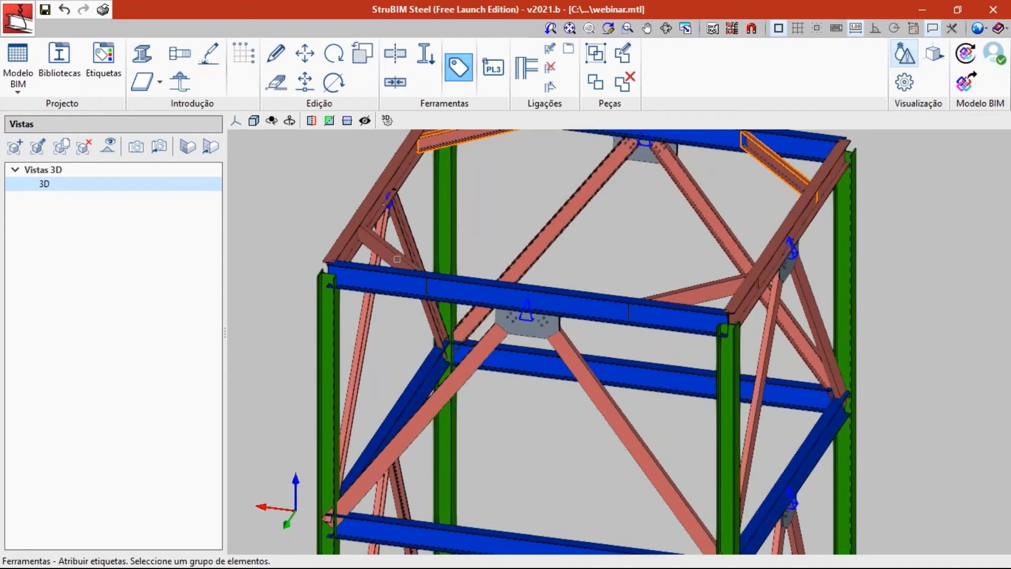
click(396, 257)
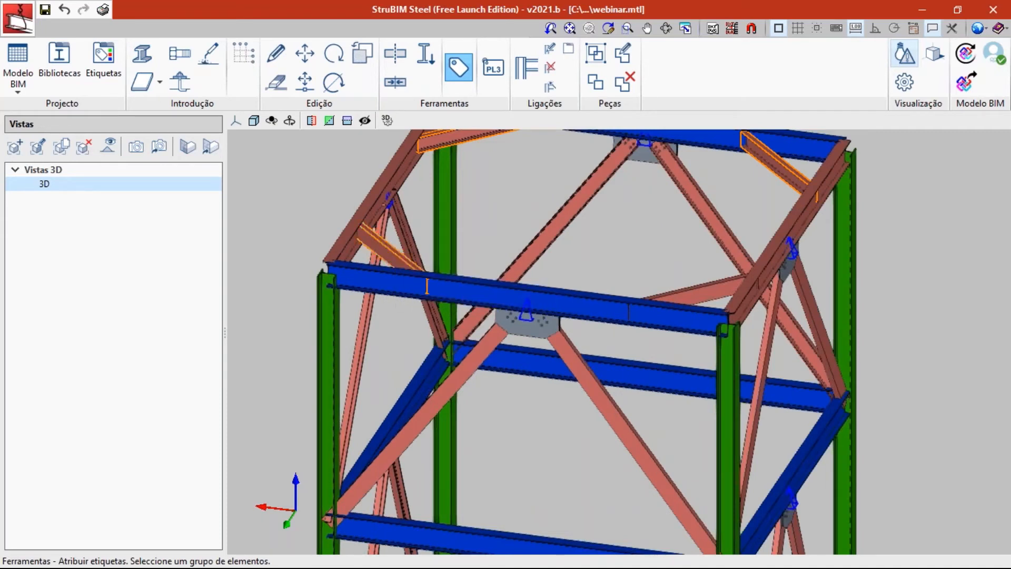
click(694, 294)
right_click(692, 293)
click(437, 253)
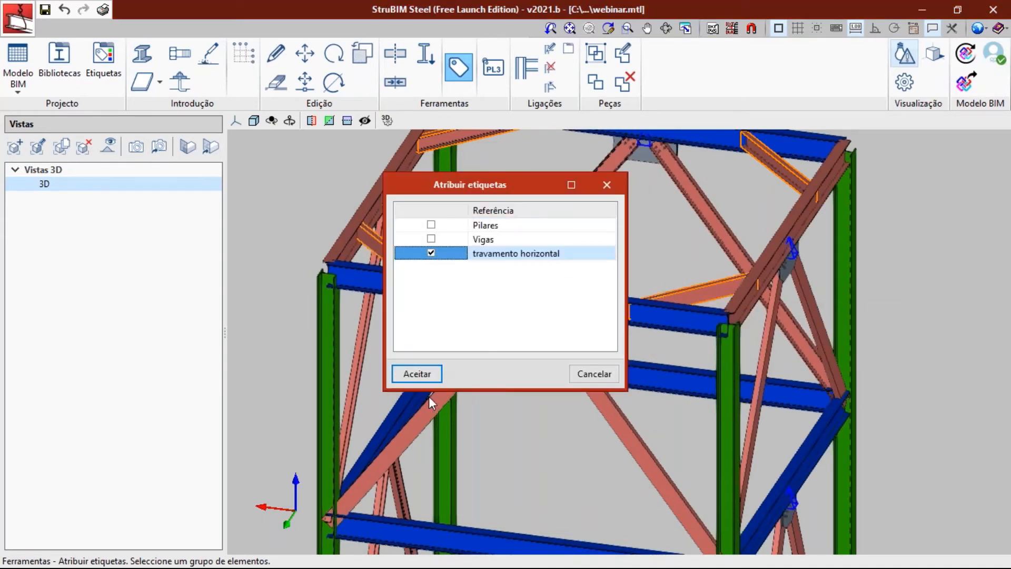
click(417, 373)
scroll(628, 334, down, 4)
scroll(628, 333, down, 1)
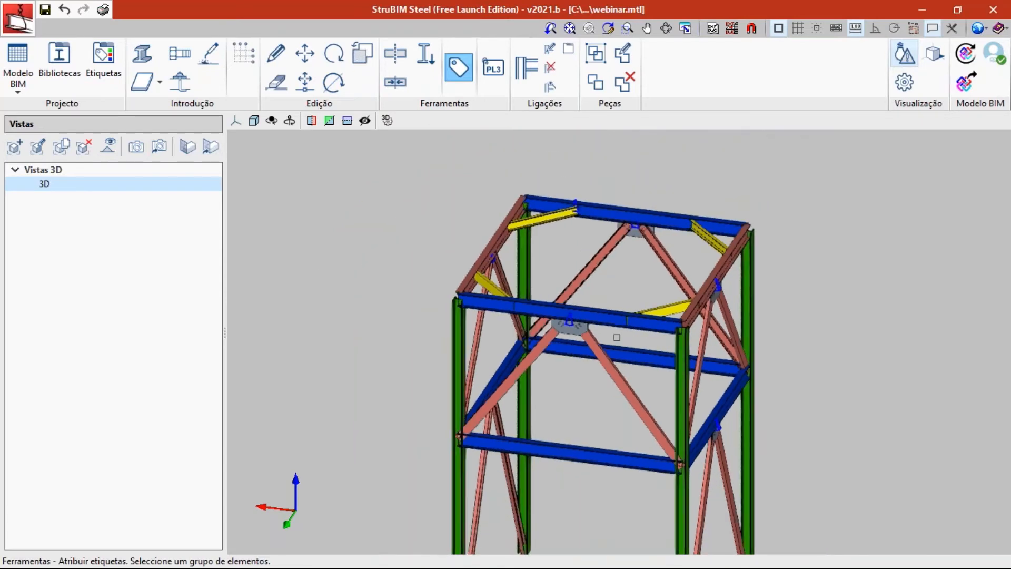
- Hide the unlabelled, Pilares and Vigas elements, leaving only the travamento horizontal label visible
click(905, 84)
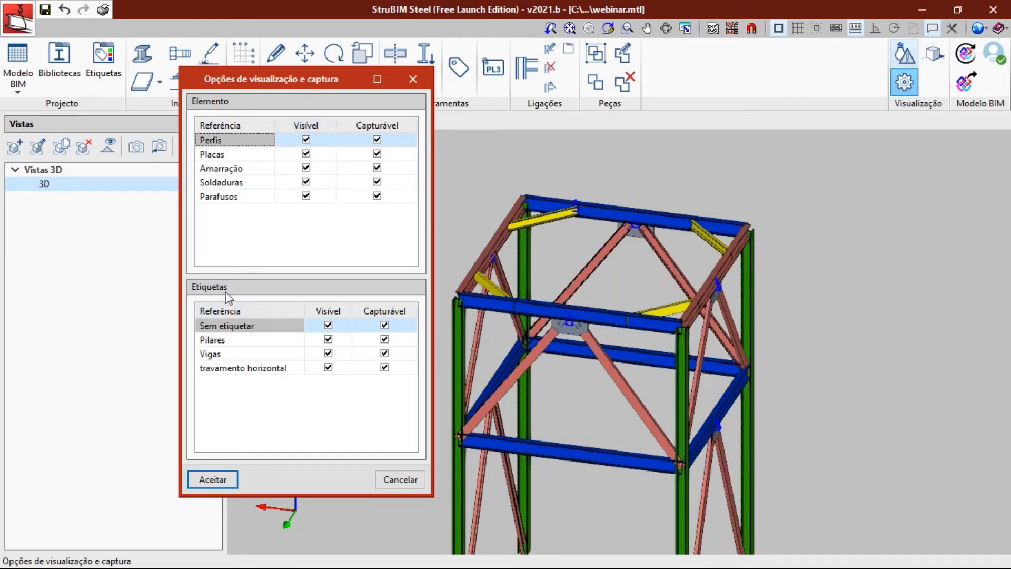
click(328, 340)
click(329, 353)
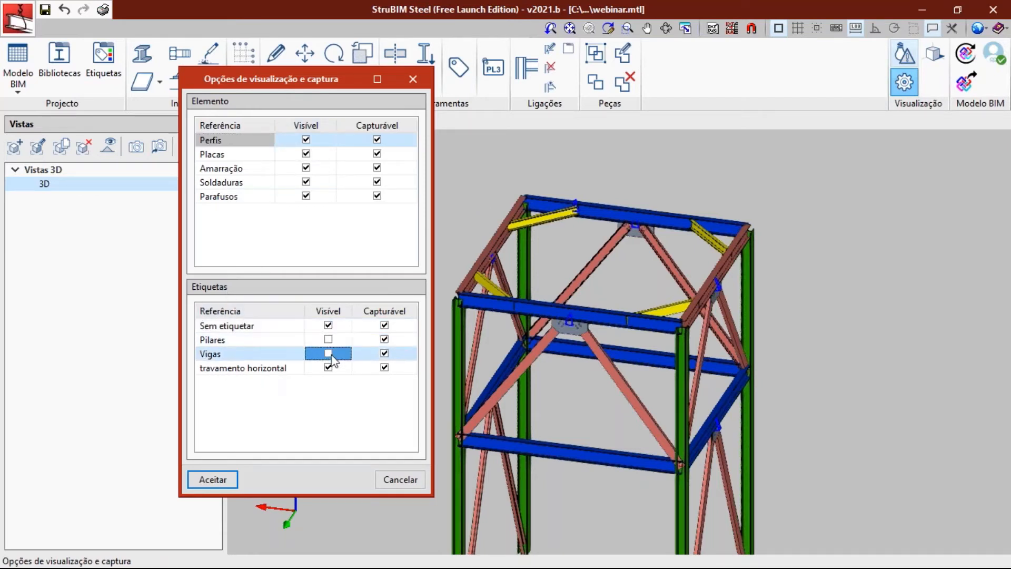
click(332, 322)
click(224, 479)
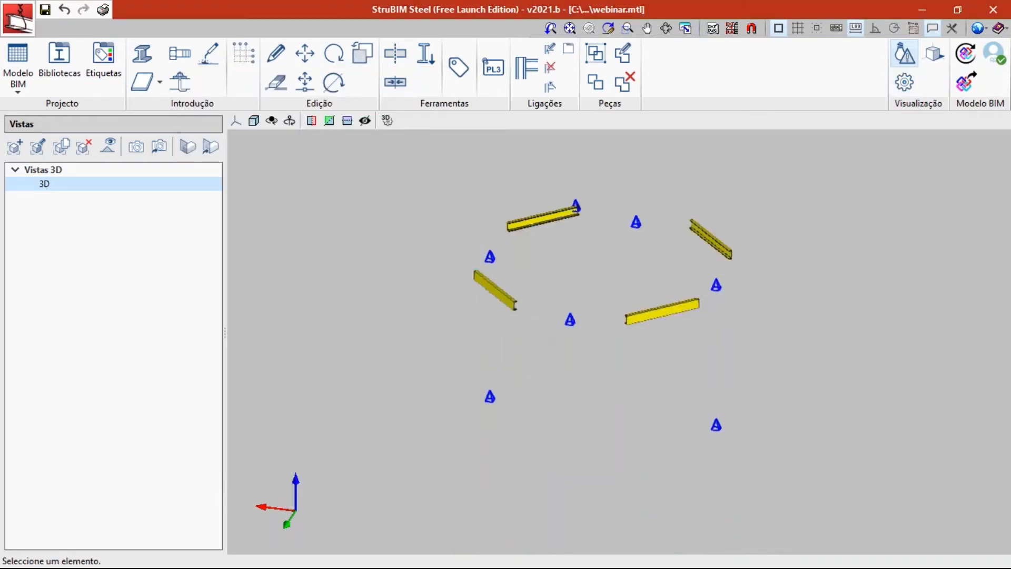
- Make the Vigas, Pilares and unlabelled elements visible again in the display options
click(904, 83)
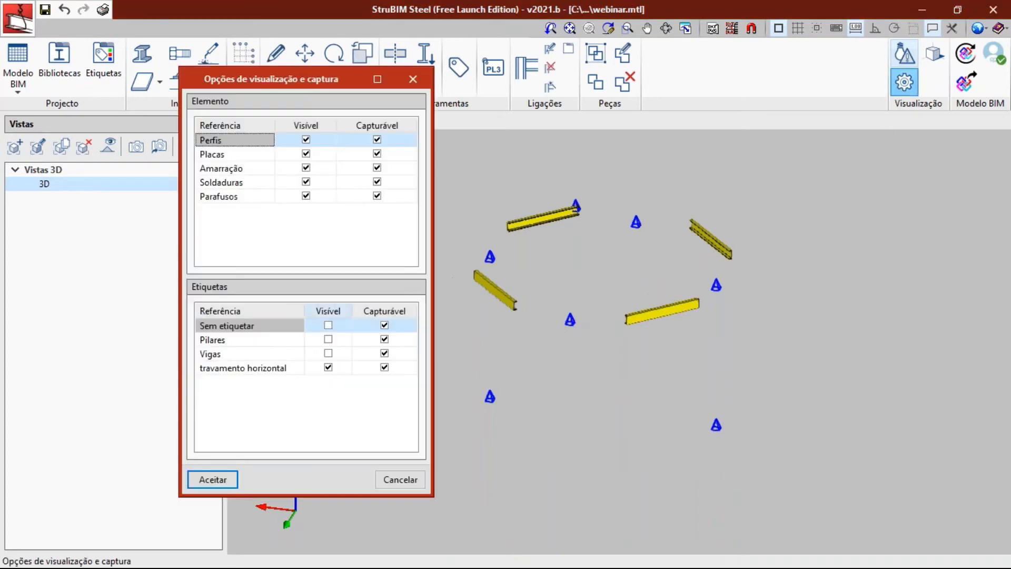
click(329, 353)
click(331, 340)
click(335, 327)
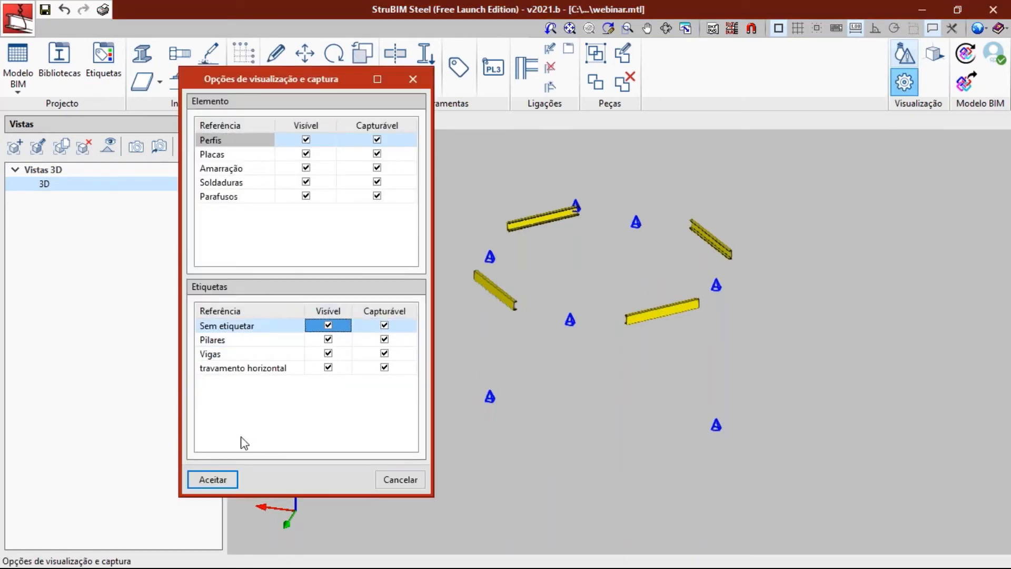
click(212, 480)
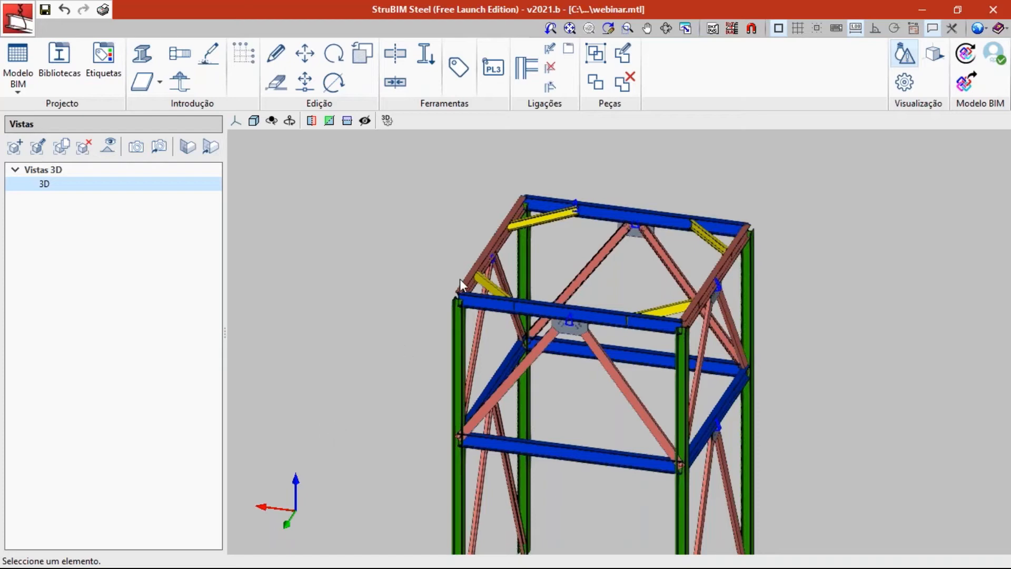
- Create a plan view named Nível 1 through the top of a column, at level 10.00 m
shift+middle_drag(678, 416, 599, 395)
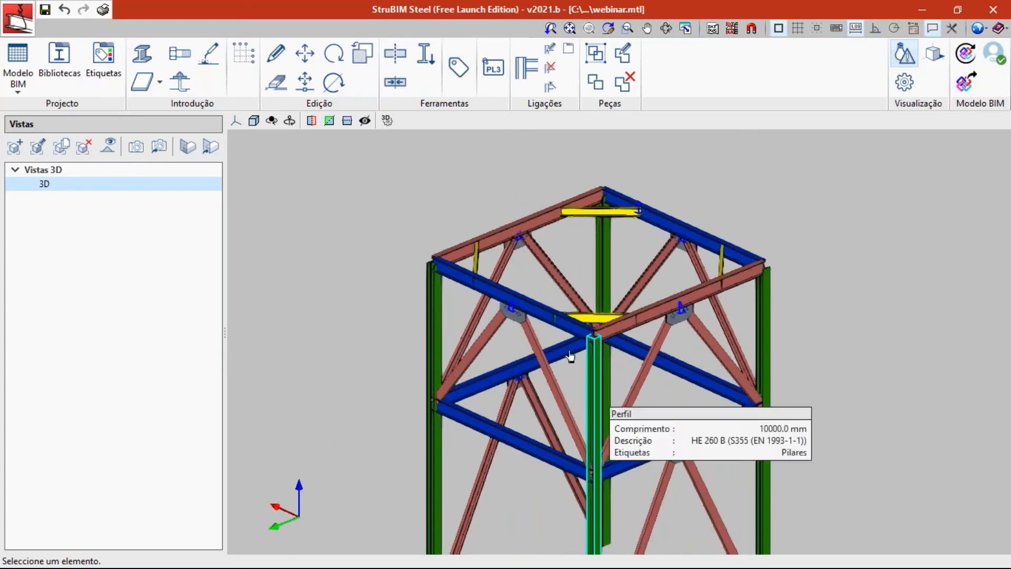
scroll(481, 265, up, 2)
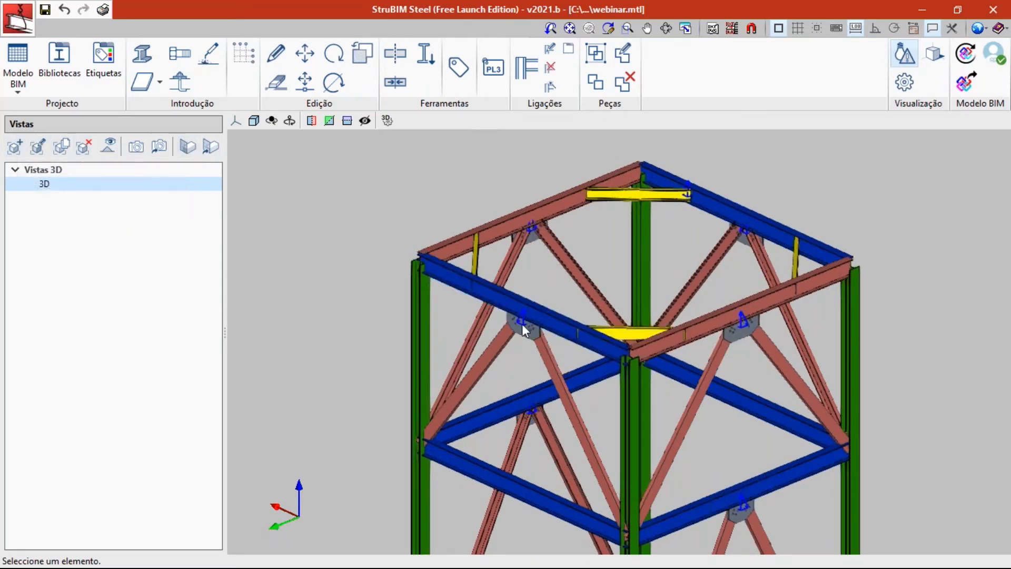
middle_drag(523, 324, 481, 312)
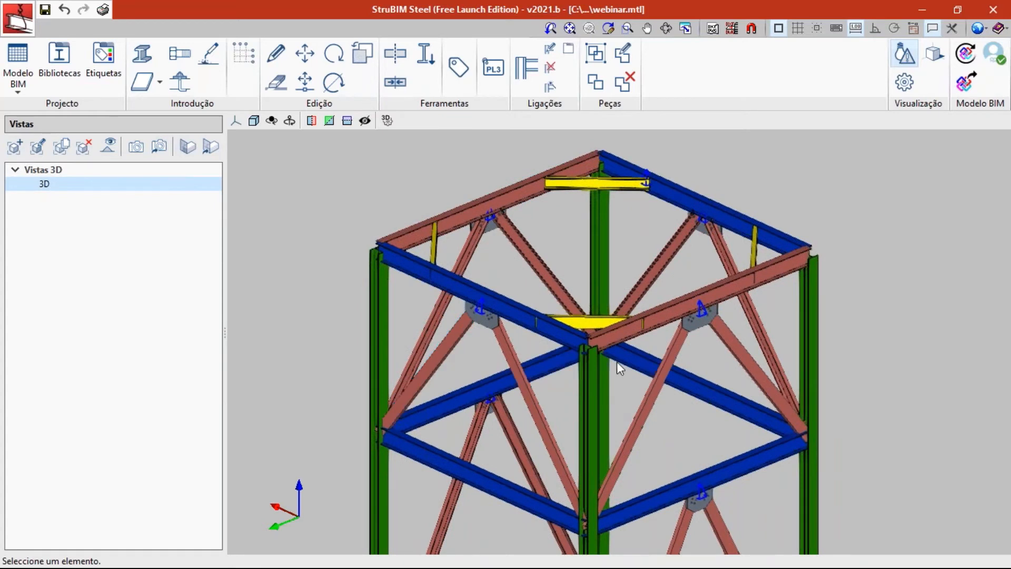
click(15, 147)
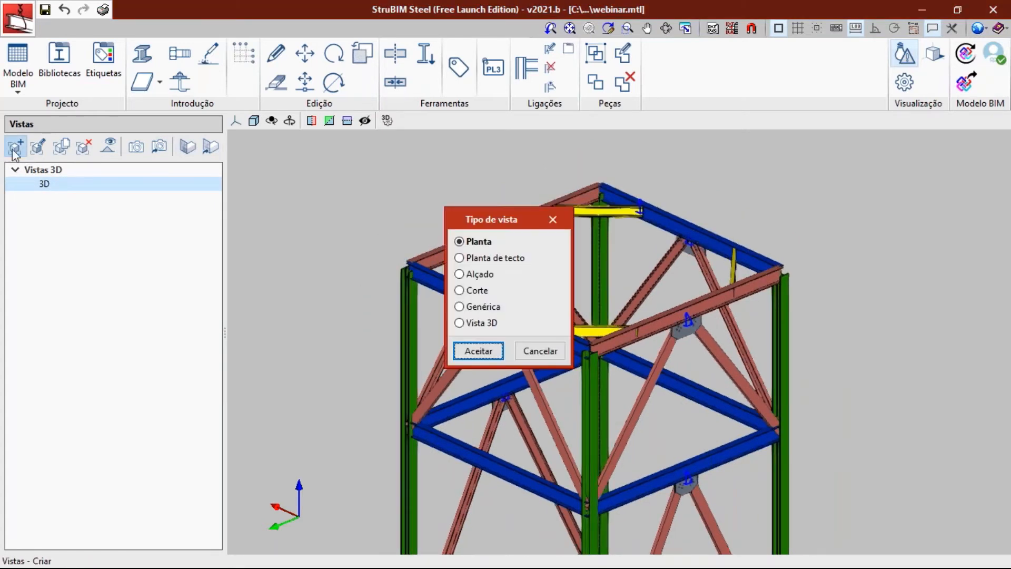
click(478, 350)
scroll(384, 284, up, 4)
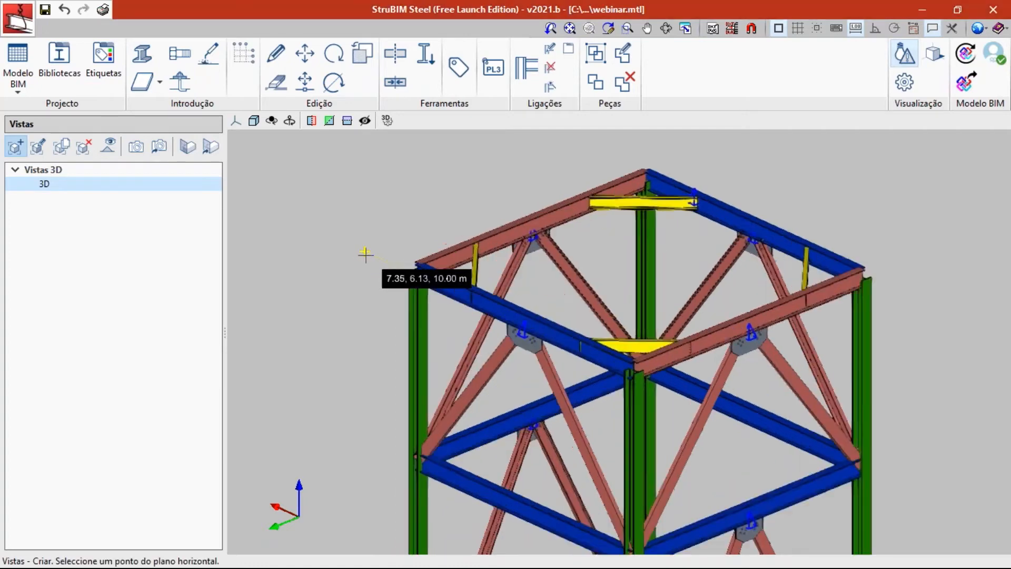
scroll(415, 271, up, 3)
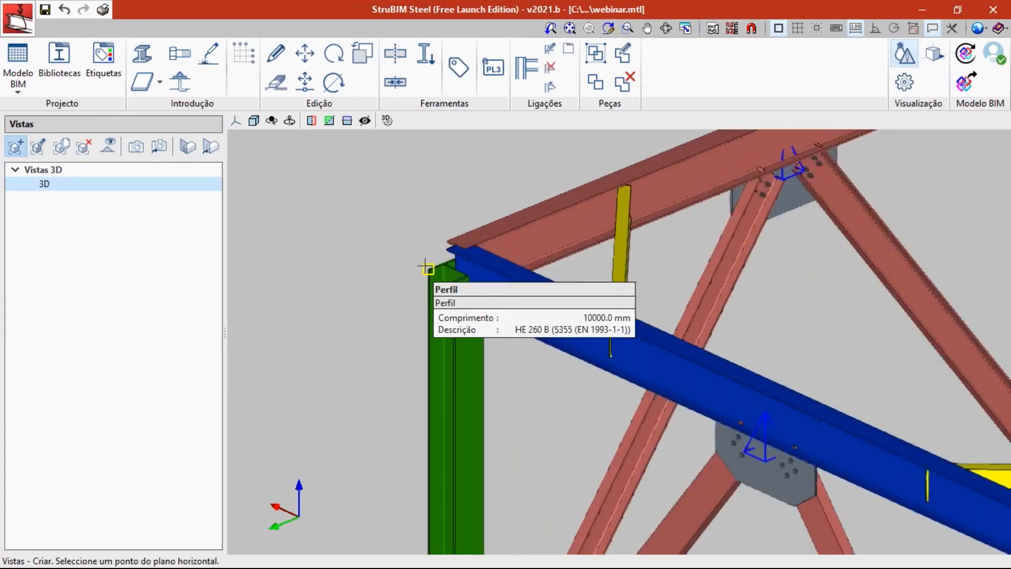
click(428, 269)
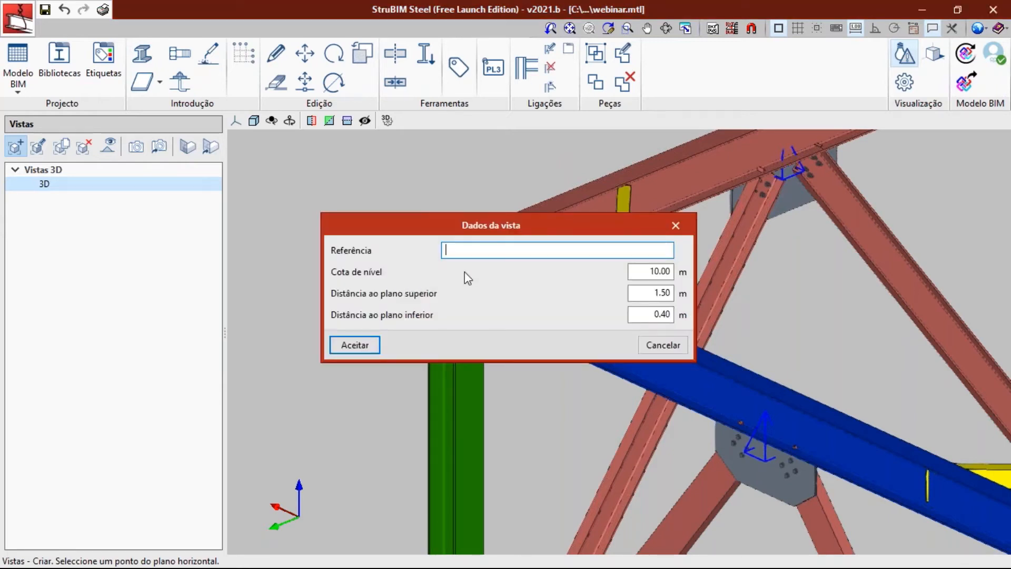
text(Nível 1)
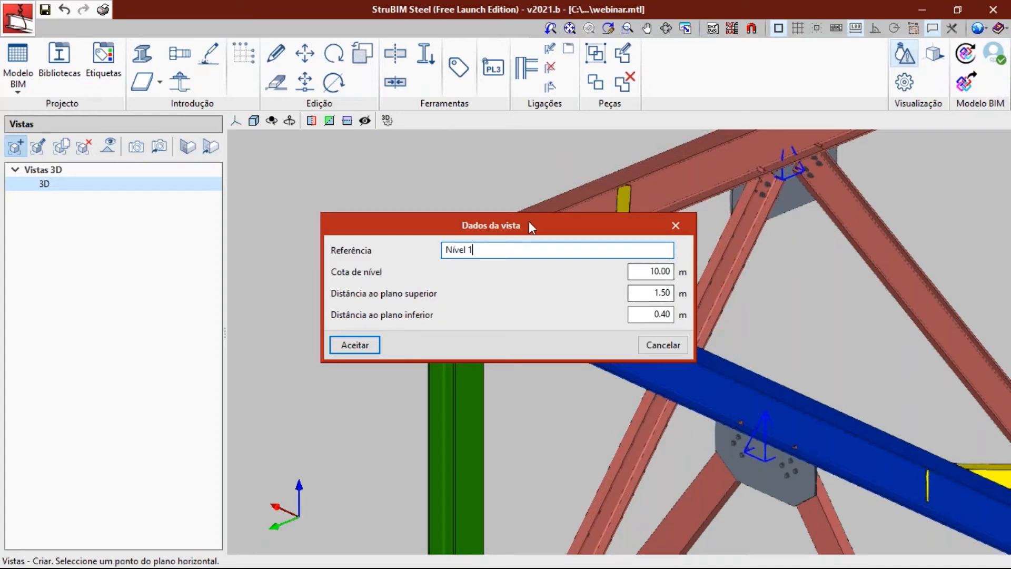
mouse_move(651, 295)
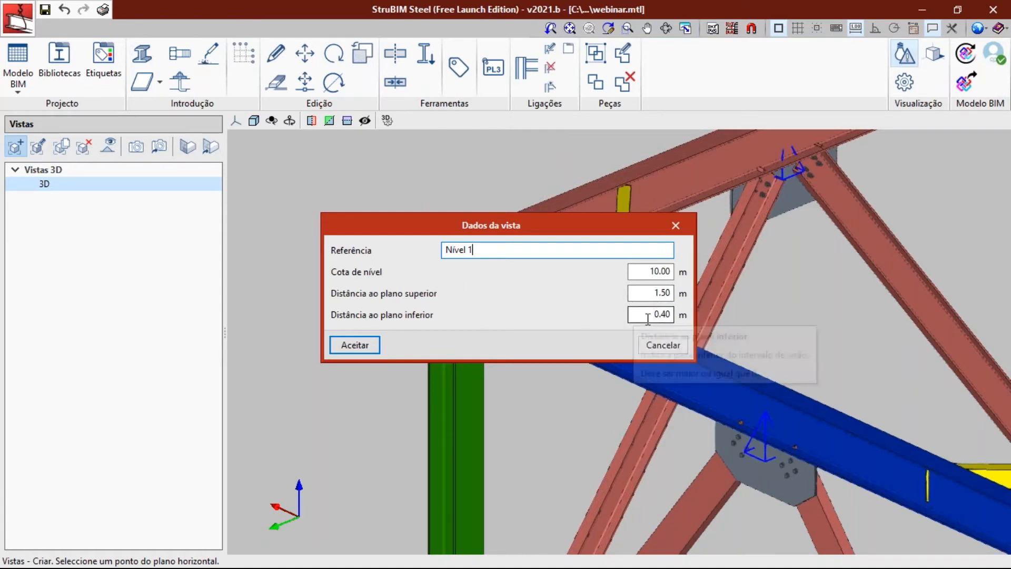
click(355, 345)
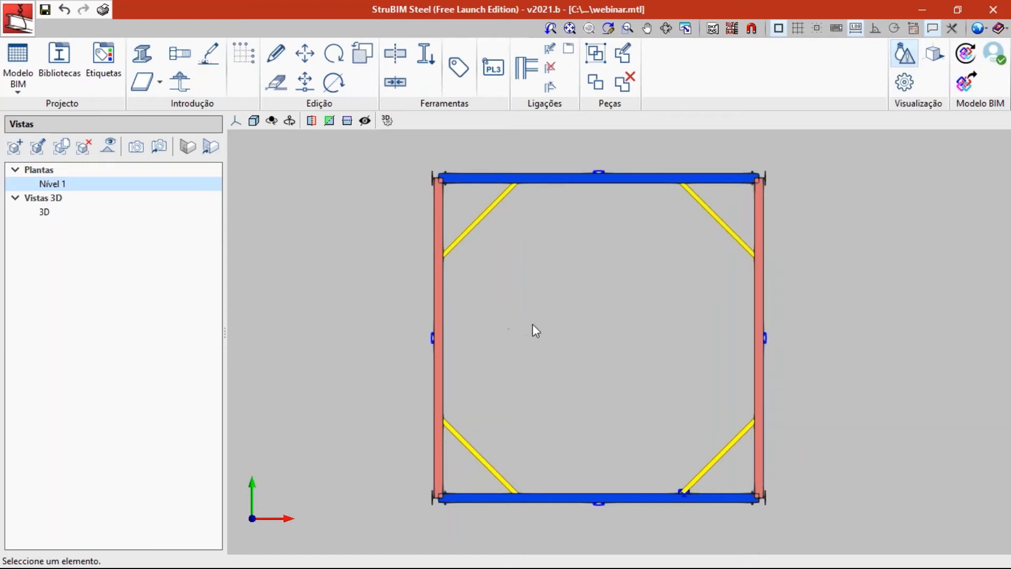
- Set the Nível 1 view's distance to the lower plane to 1 m
shift+middle_drag(548, 354, 579, 359)
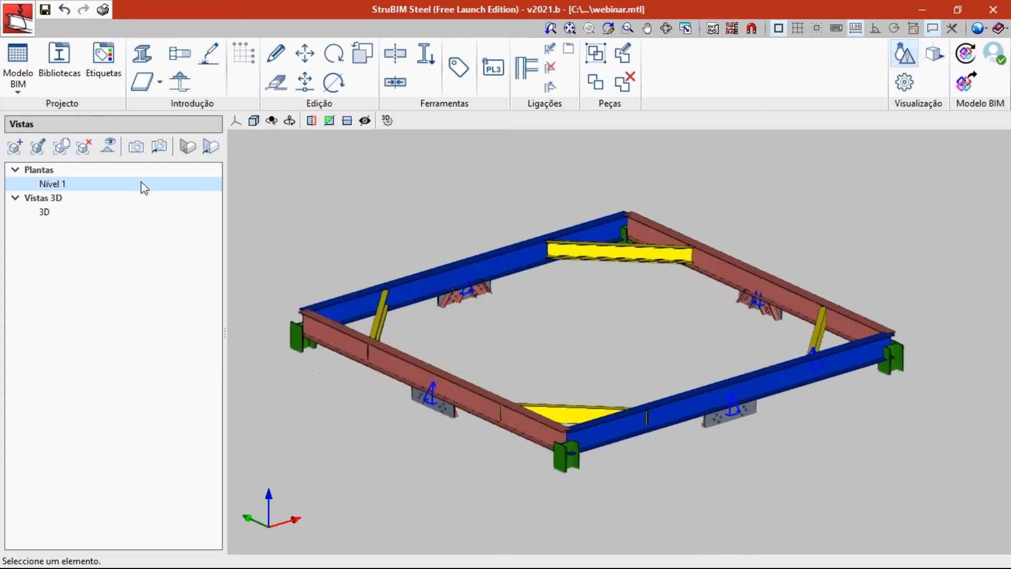
click(39, 147)
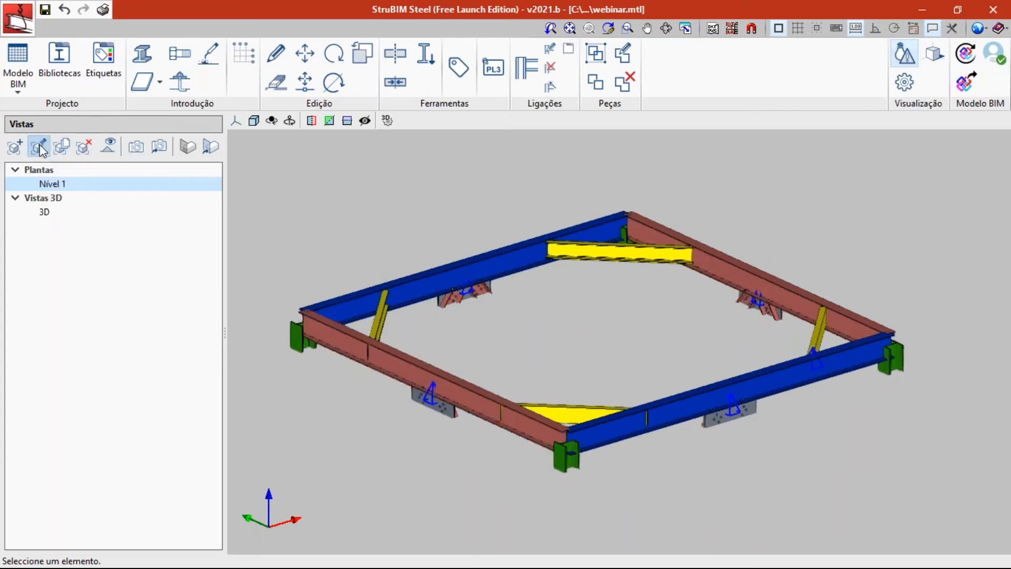
click(616, 209)
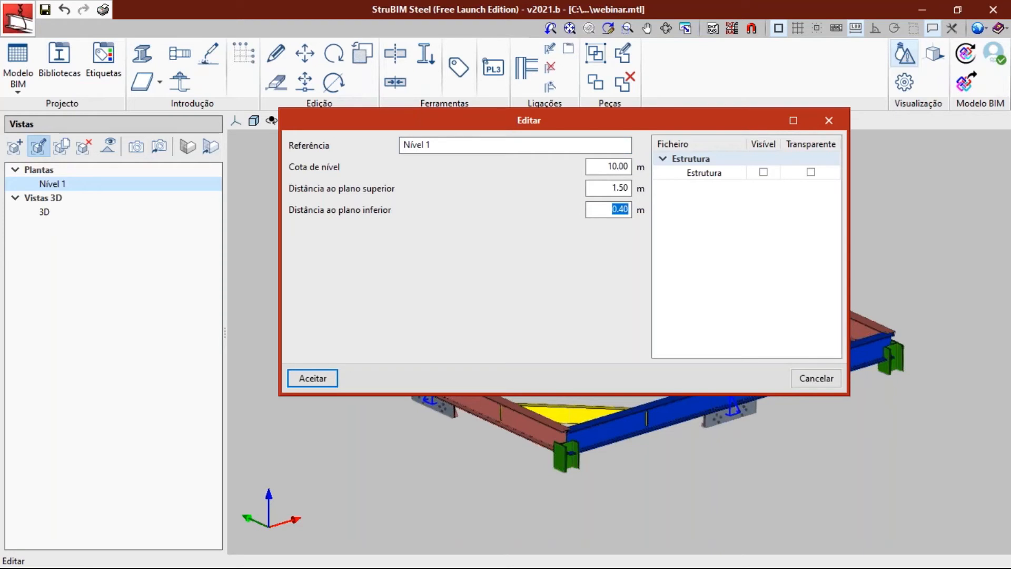
text(1)
click(313, 378)
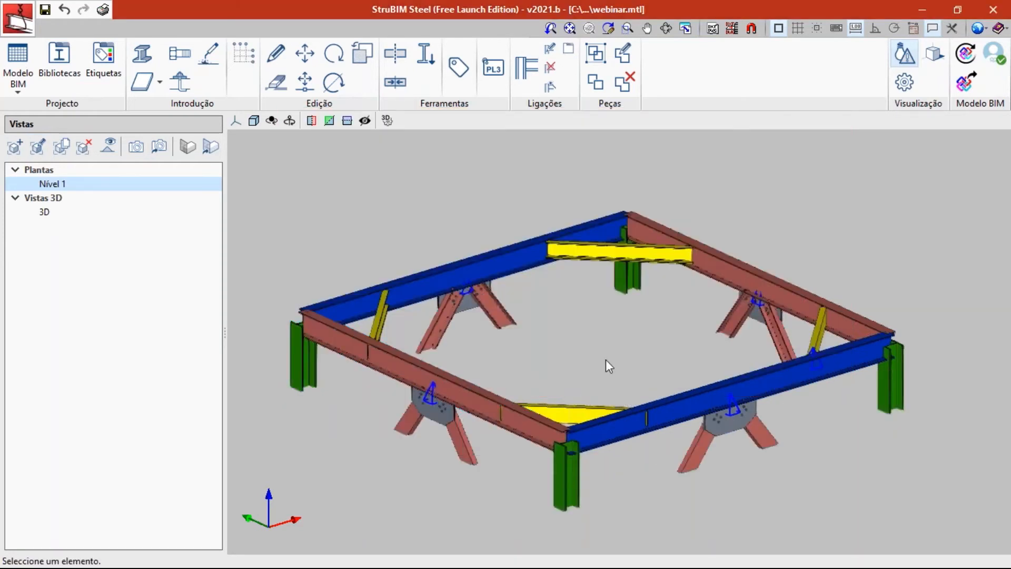
- Examine the Nível 1 view in the XY orientation and from an oblique 3D angle
middle_drag(594, 348, 638, 324)
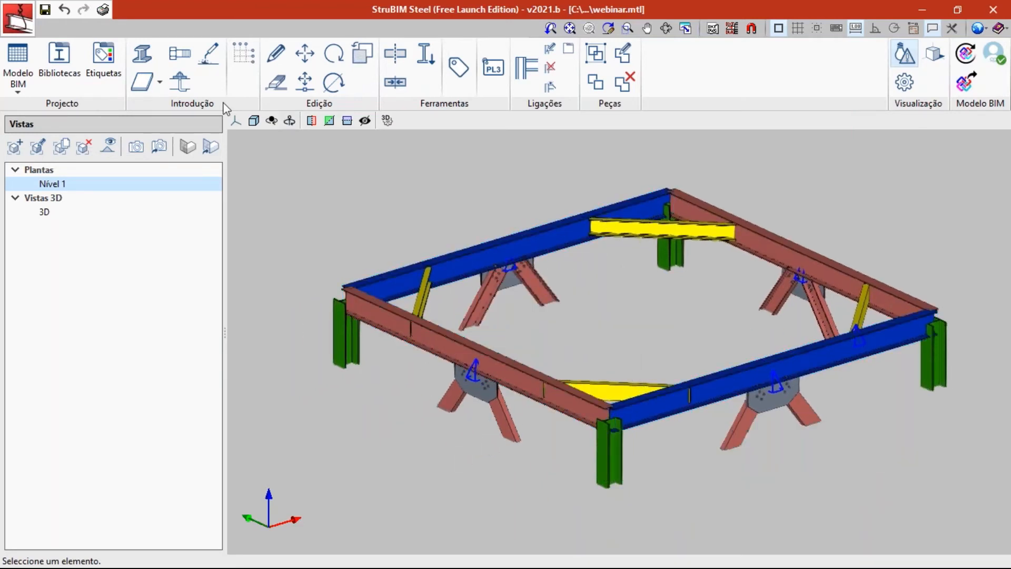
click(238, 122)
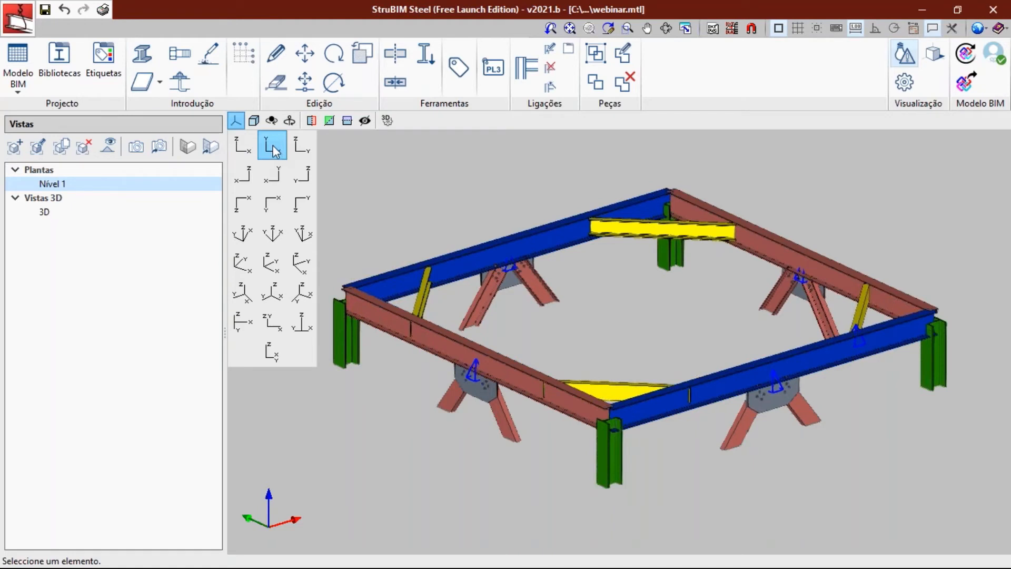
click(277, 151)
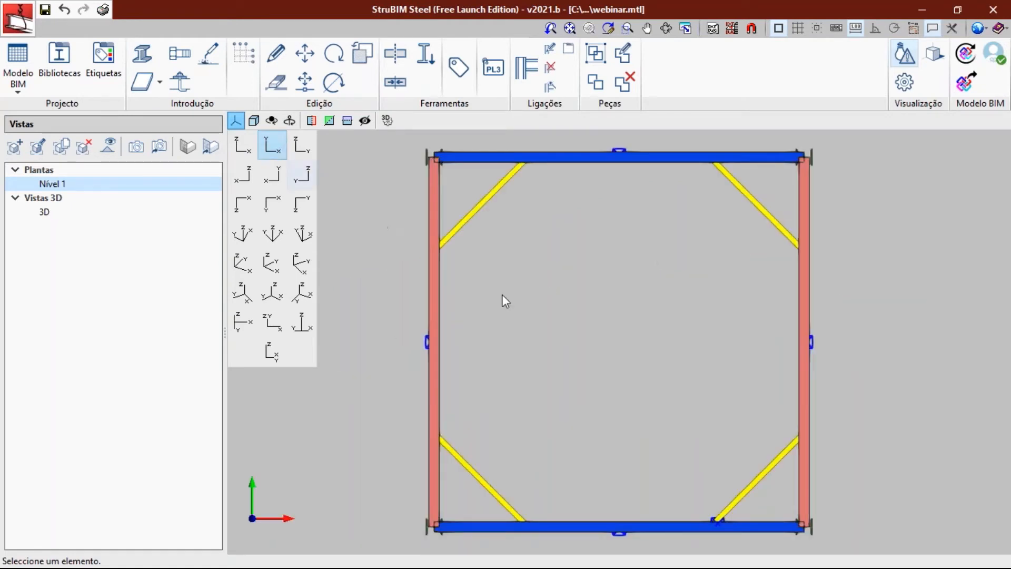
click(235, 122)
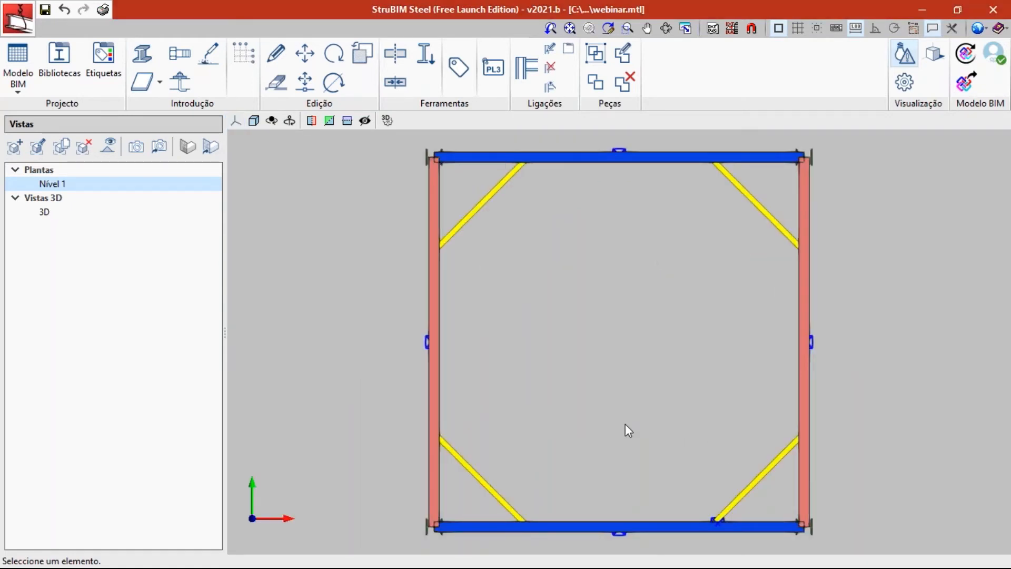
shift+middle_drag(644, 404, 658, 337)
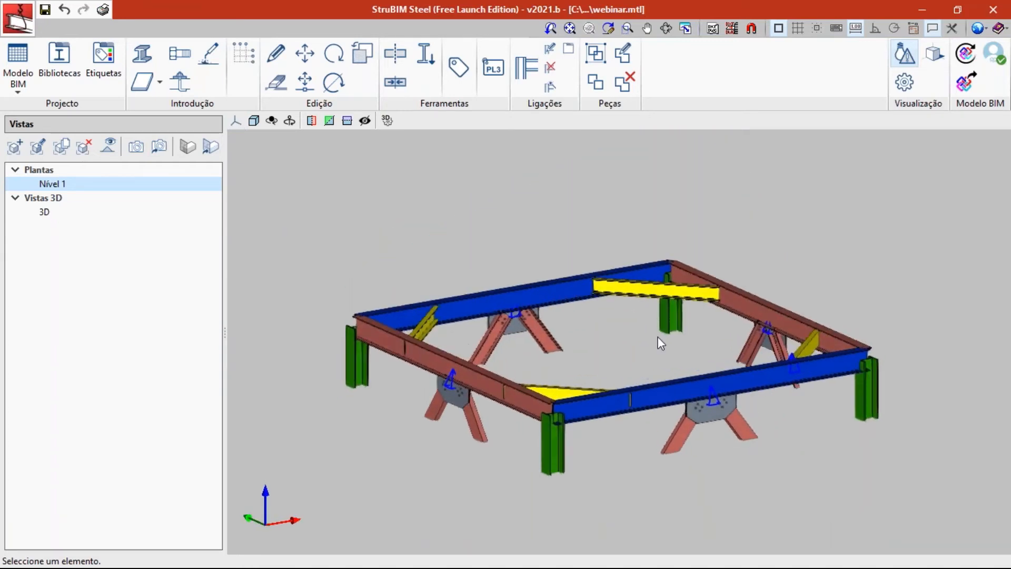
scroll(647, 345, up, 1)
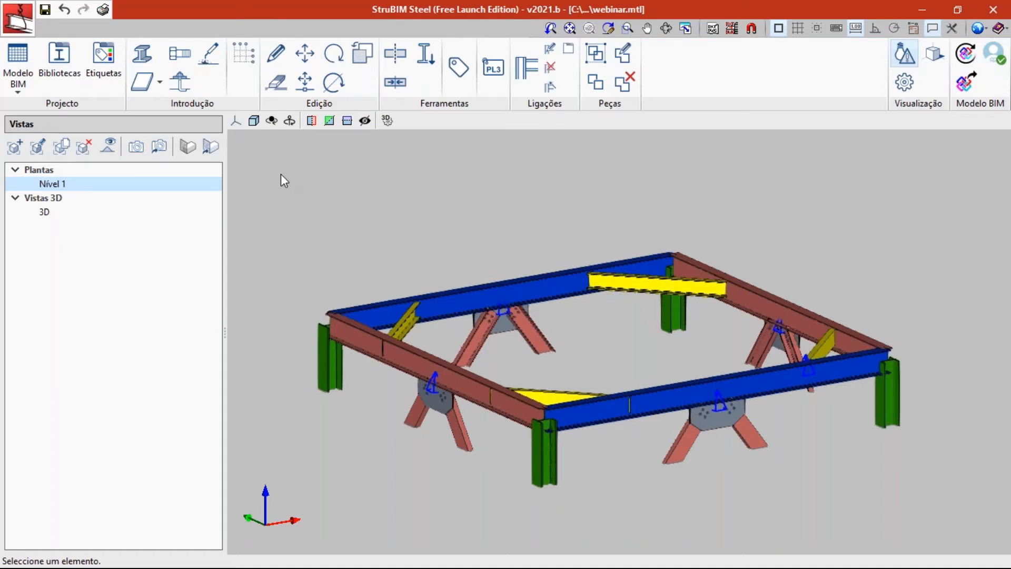
- Generate the model's measurement listing and review the profile tables on its first two pages
click(104, 11)
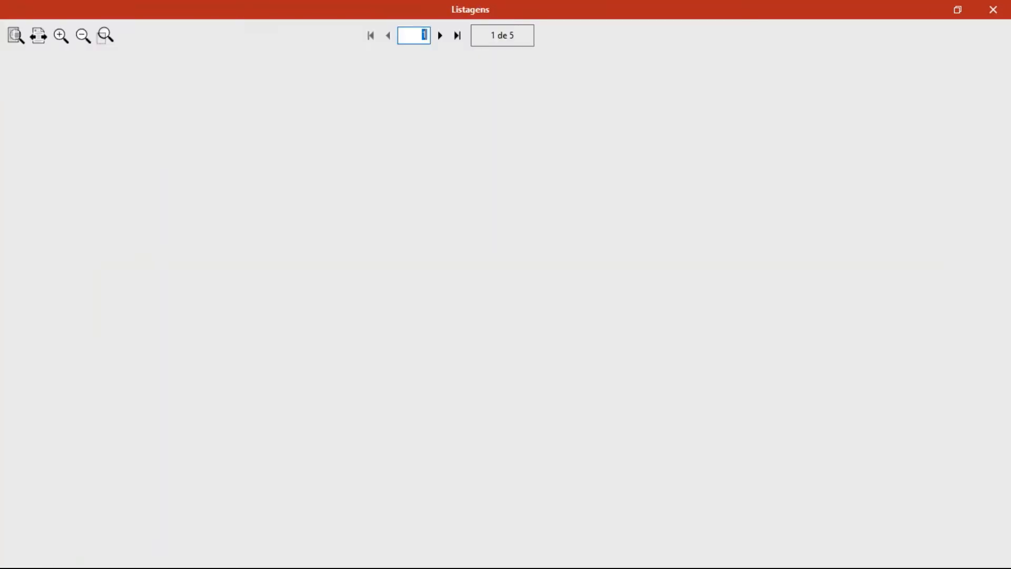
scroll(416, 293, down, 3)
scroll(403, 316, down, 12)
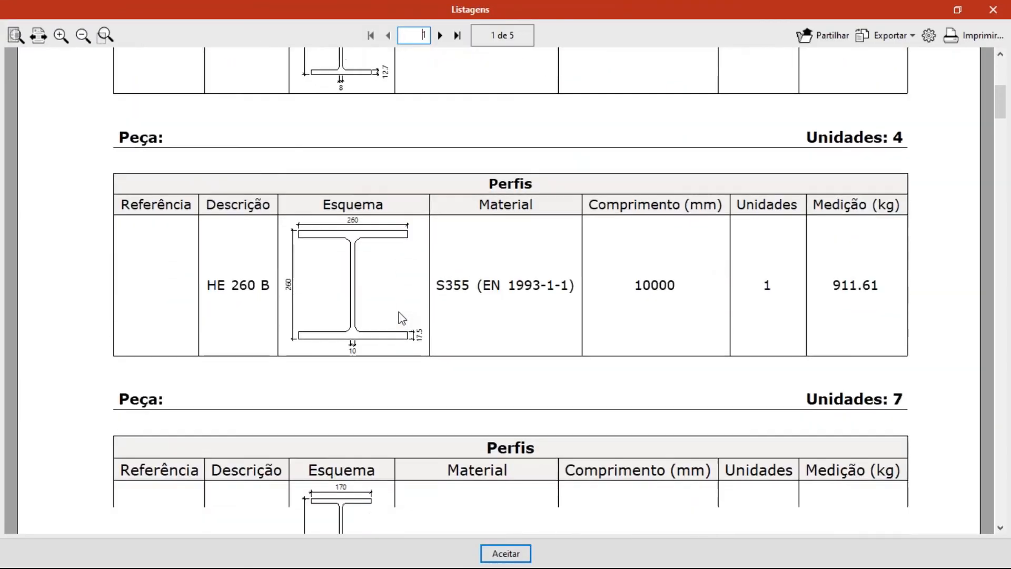
scroll(386, 340, down, 12)
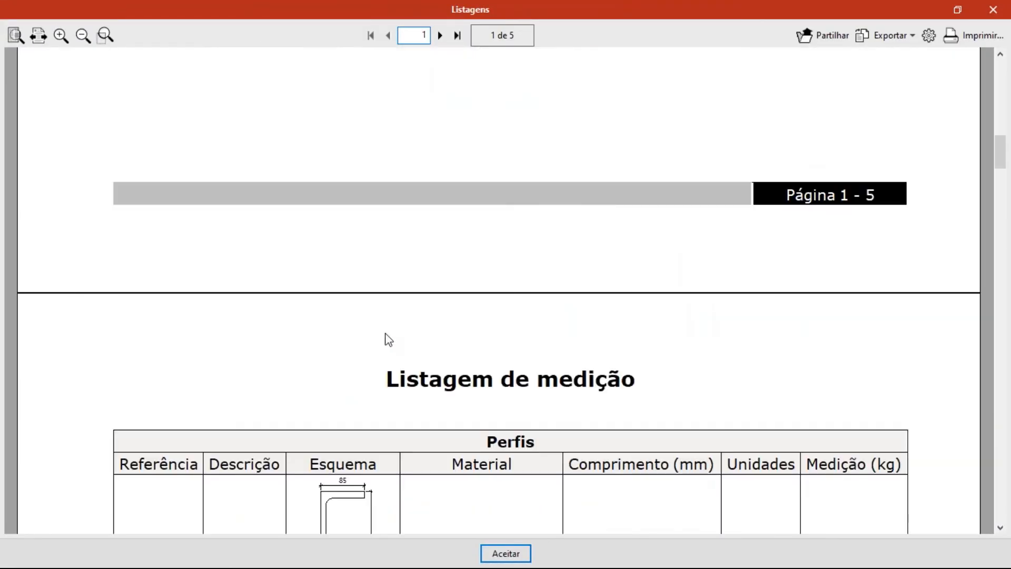
scroll(438, 339, down, 2)
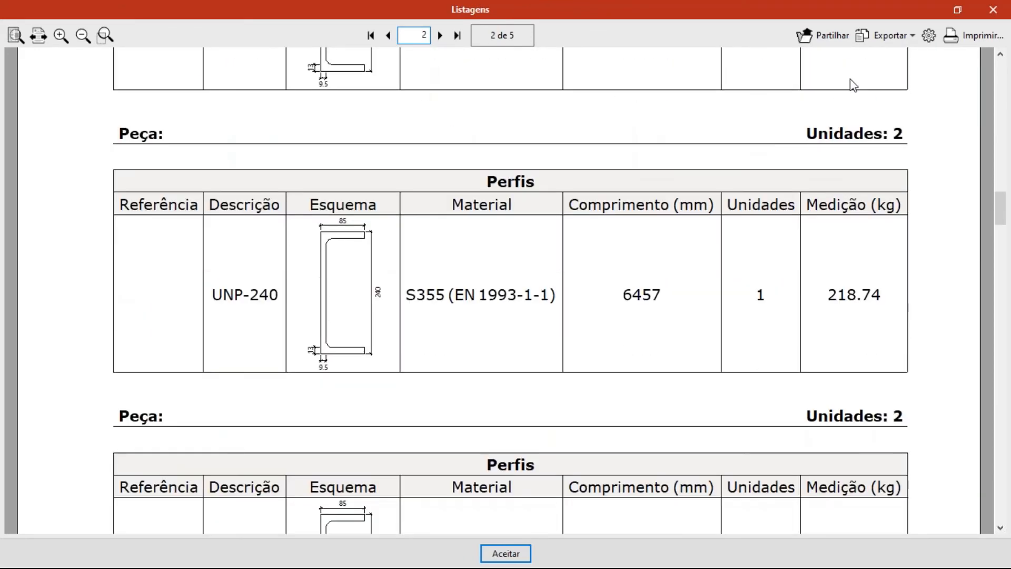
- Close the listing, and export the whole 3D model to the BIM project as Estrutura metálica.ifc
click(991, 10)
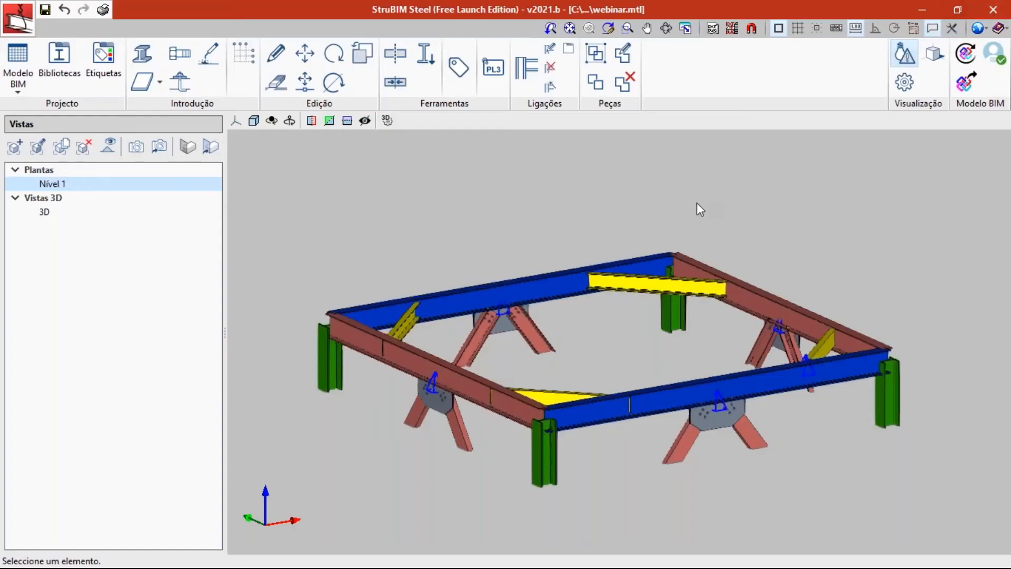
click(85, 214)
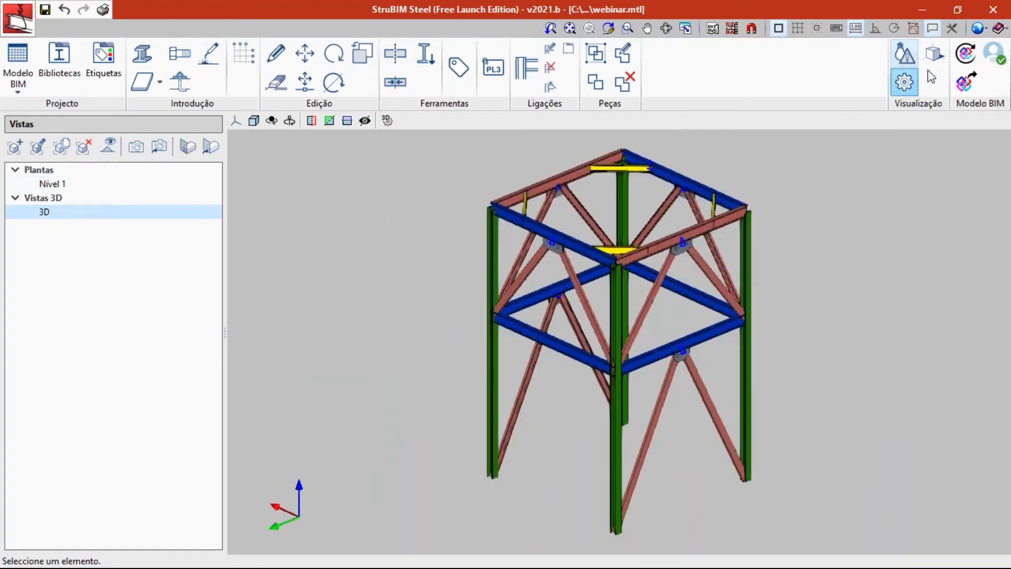
click(962, 86)
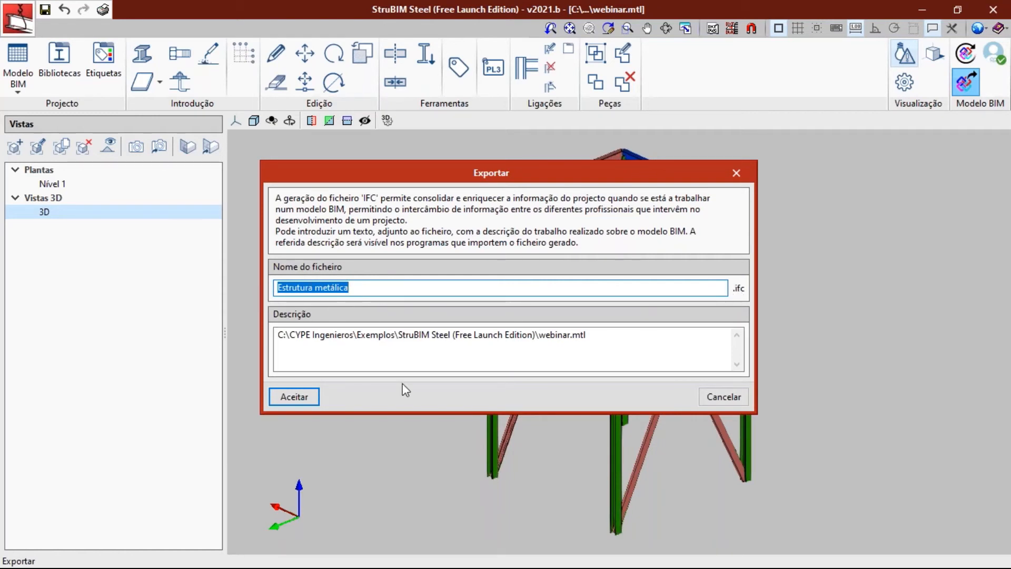
click(293, 396)
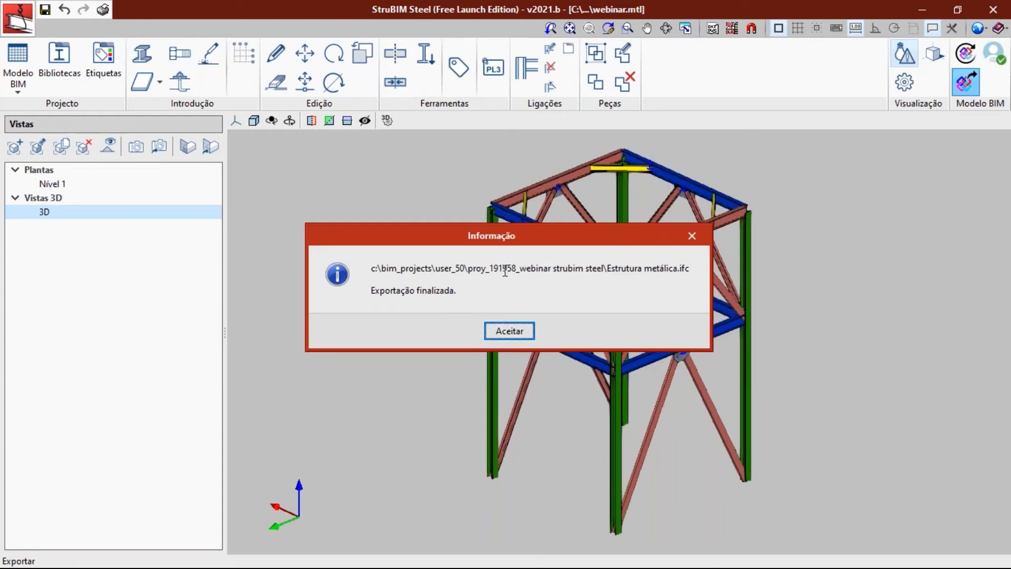
click(510, 330)
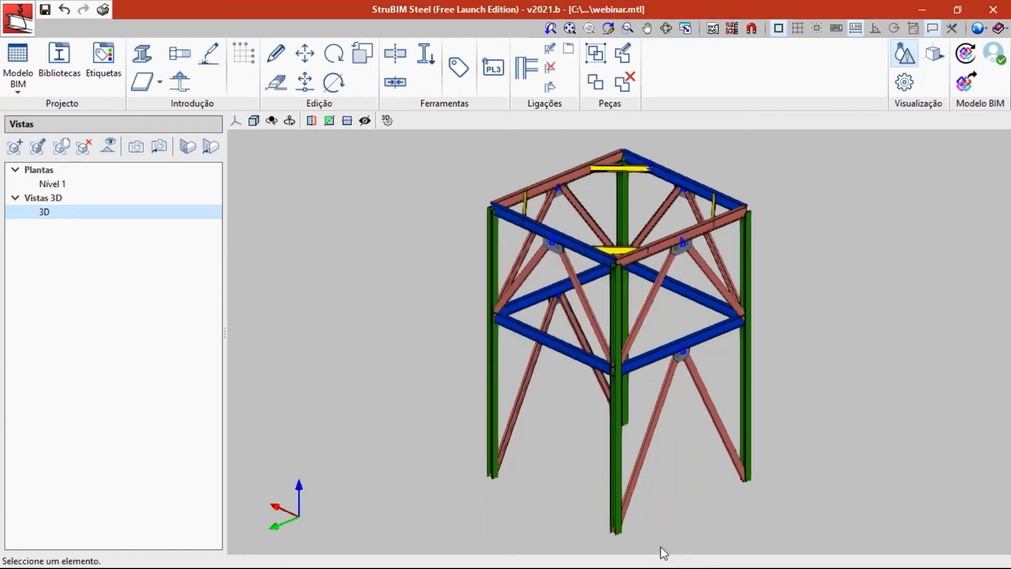
- Switch to BIMserver.center in Chrome and open the file list of the webinar strubim steel project
click(922, 9)
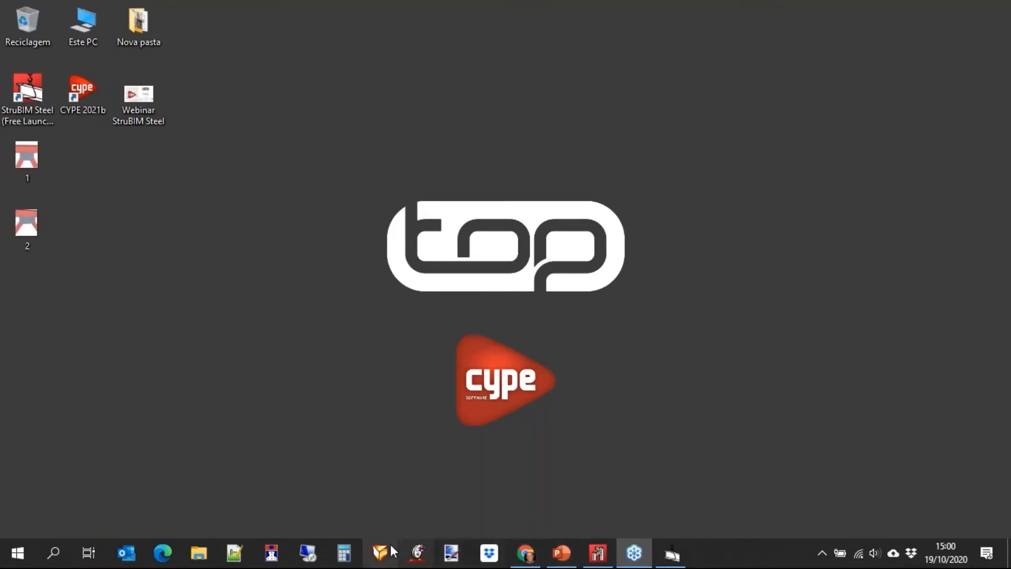
click(525, 554)
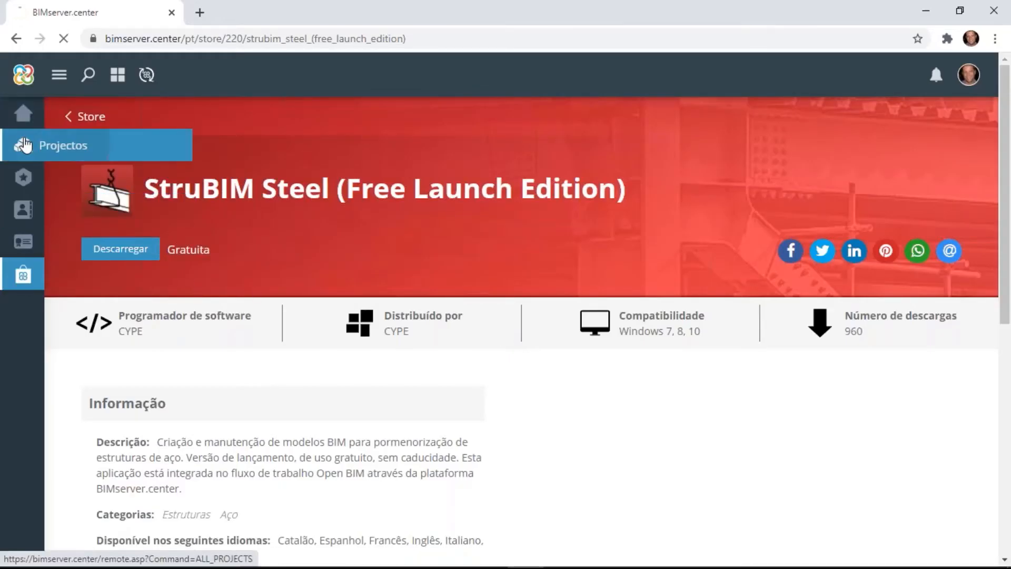
click(24, 144)
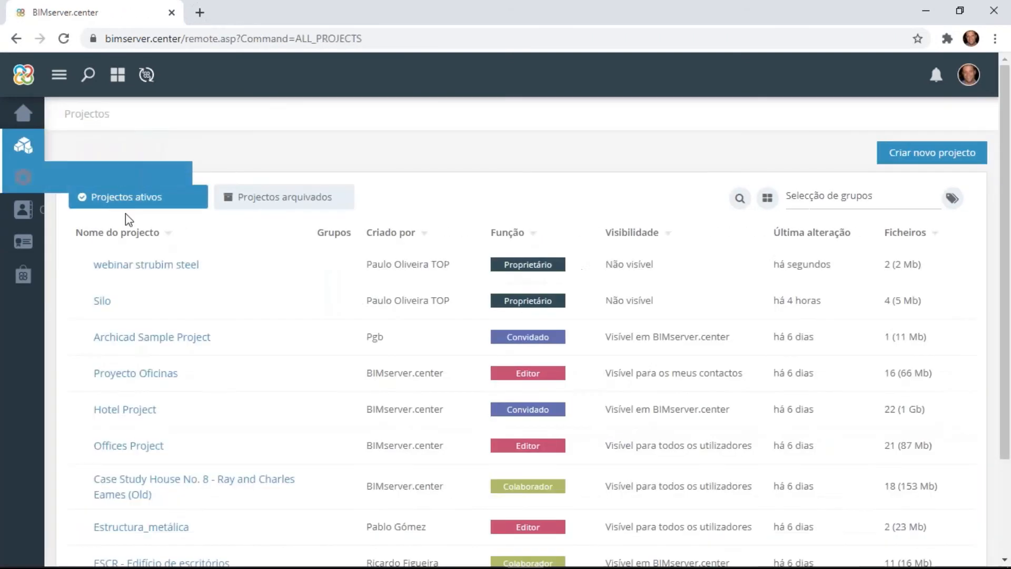
click(161, 268)
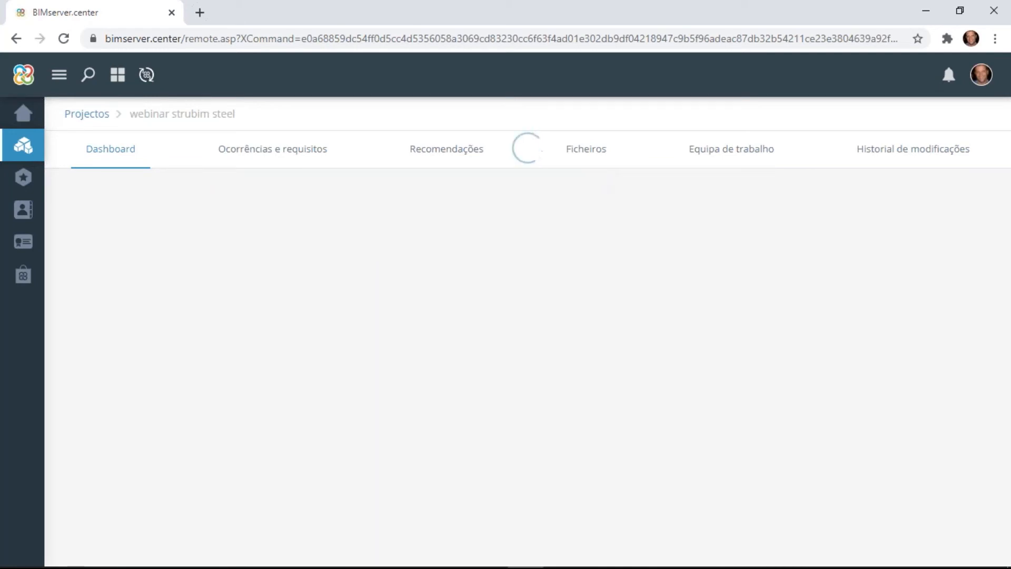
click(594, 152)
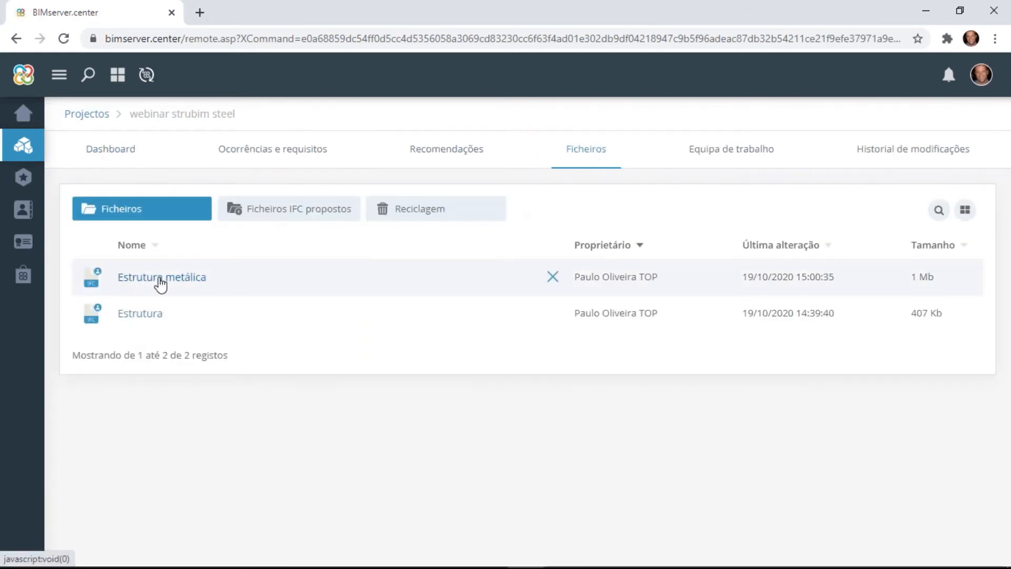
- View the files associated with Estrutura metálica and check the download option for B0-.nc1 without downloading it
click(161, 279)
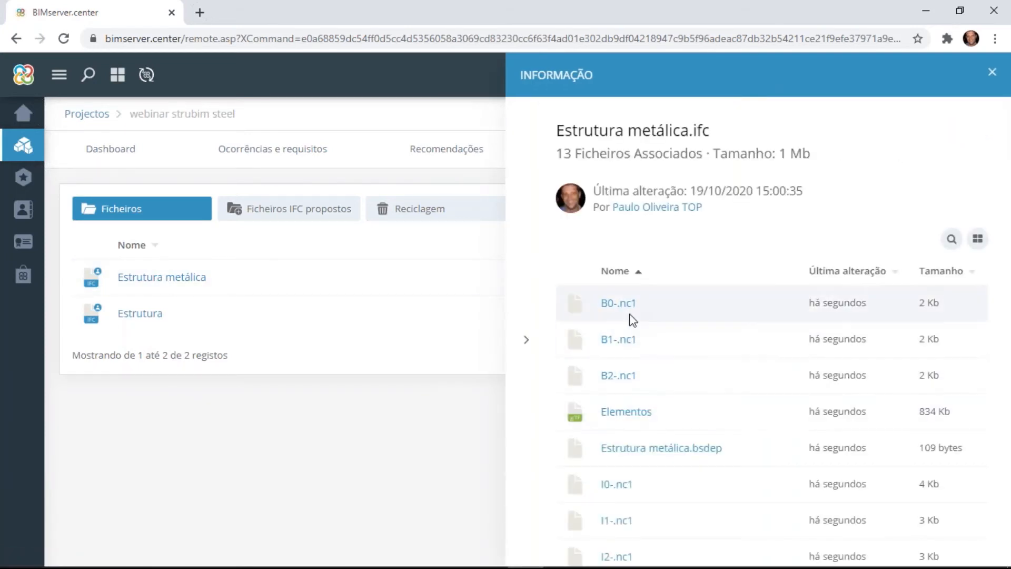
click(631, 309)
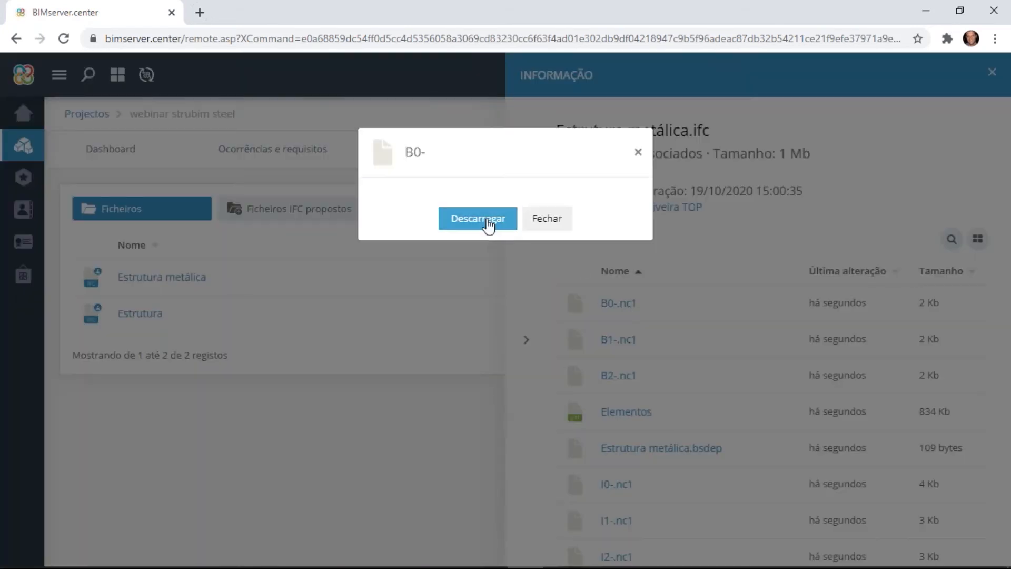
click(546, 219)
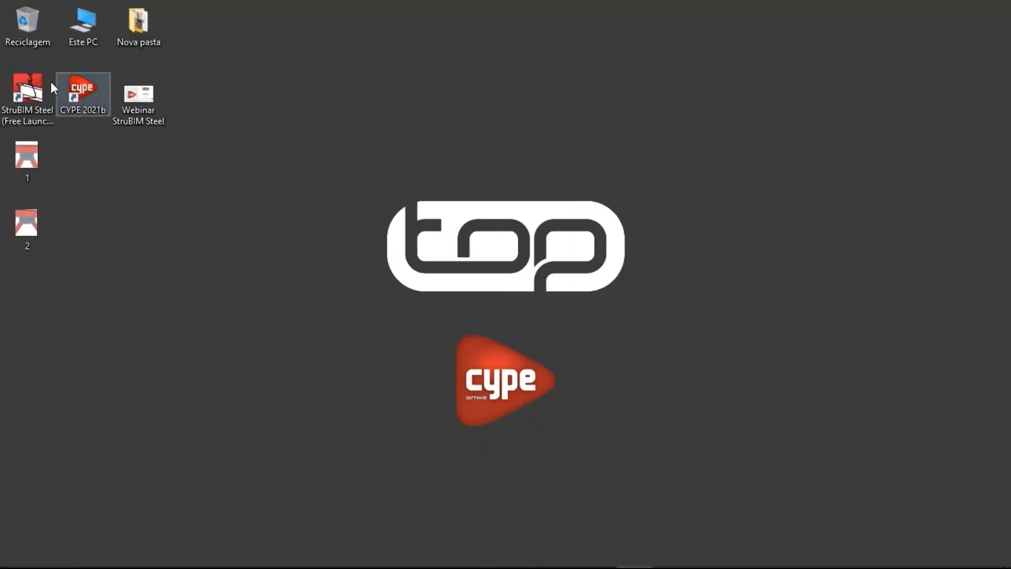
- Open the local Estrutura metálica folder of the webinar strubim steel project, under bim_projects\user_50 on drive C, in File Explorer
double_click(90, 23)
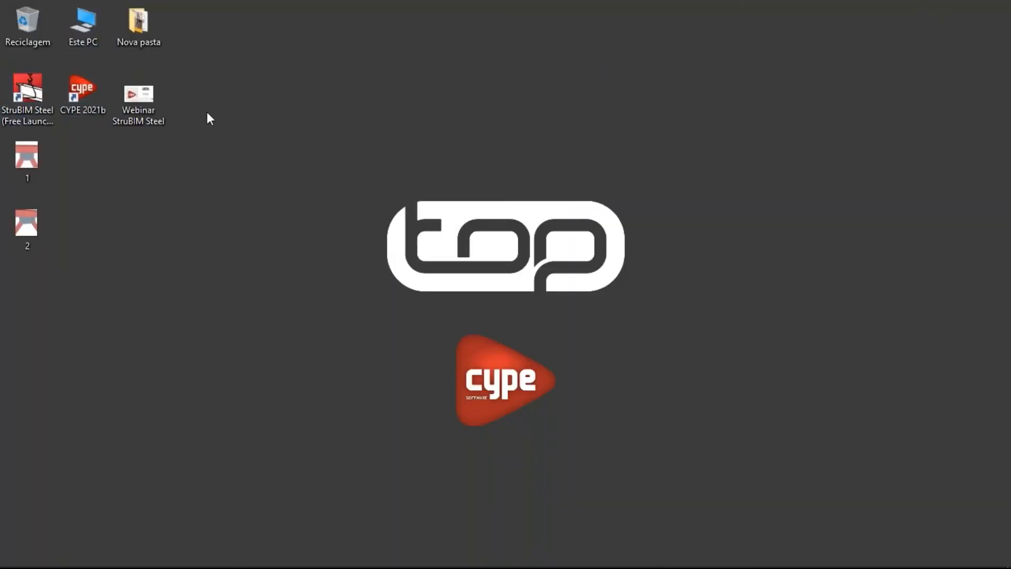
double_click(670, 396)
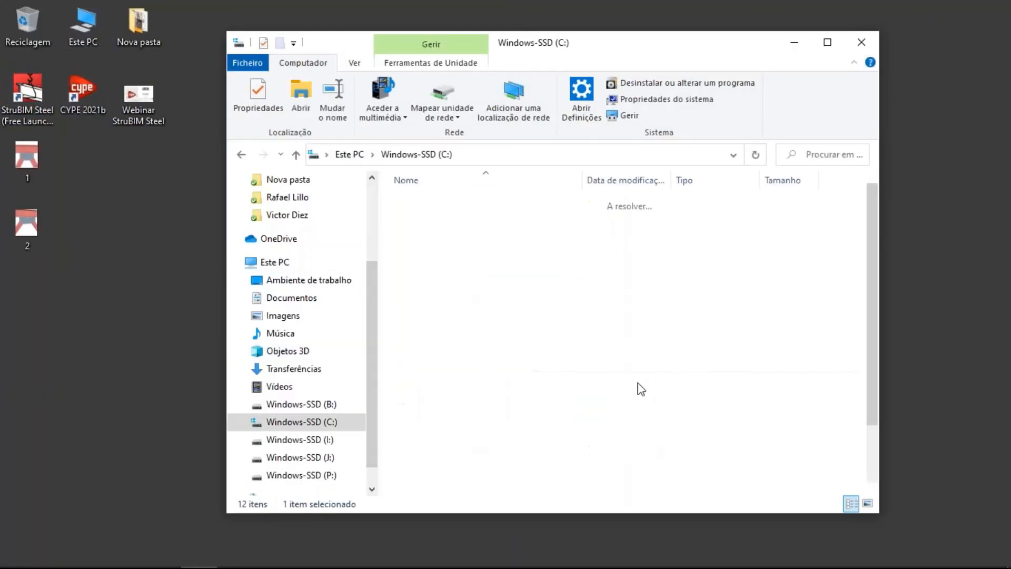
double_click(448, 233)
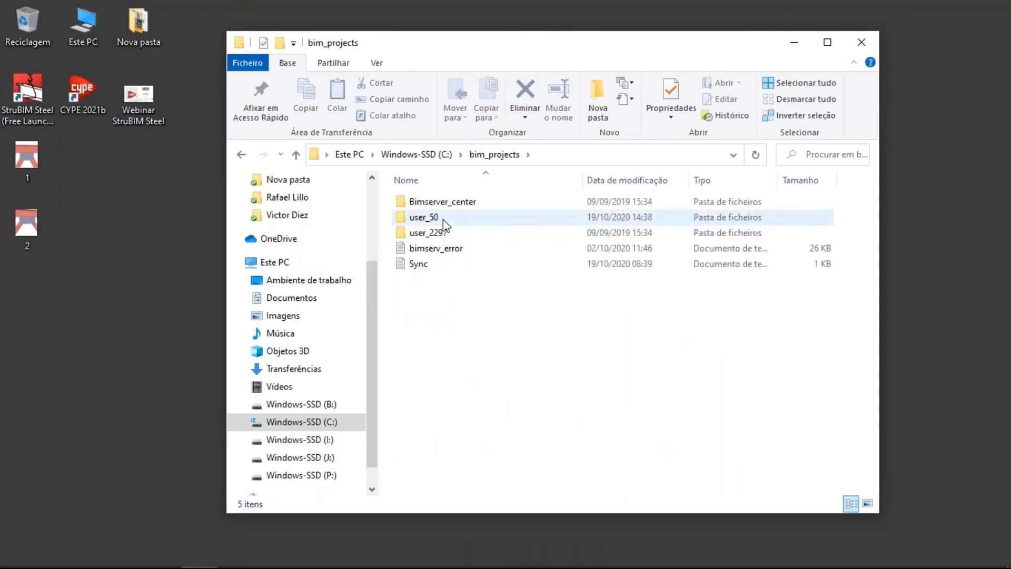
double_click(444, 219)
click(475, 205)
double_click(476, 207)
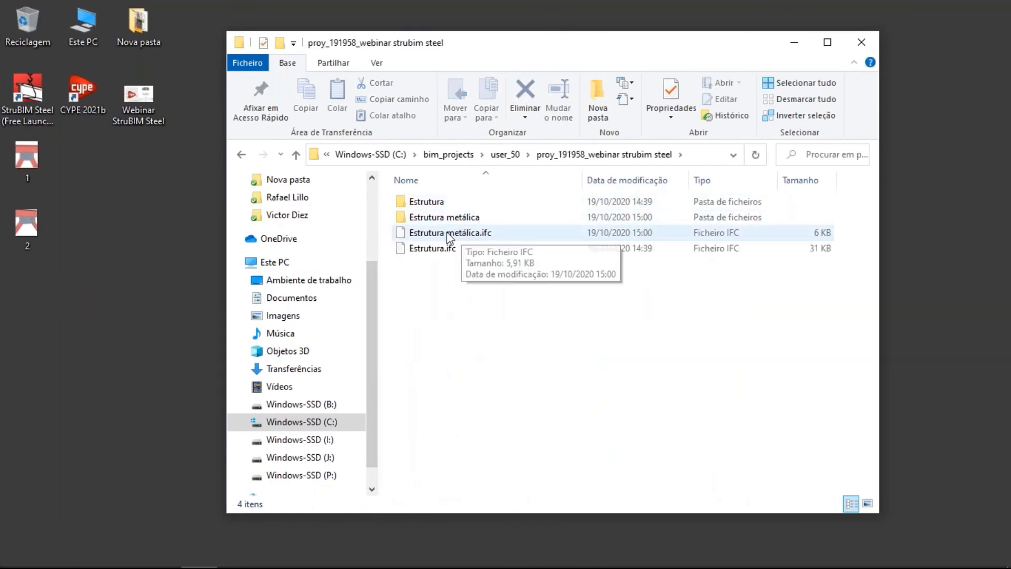
double_click(436, 219)
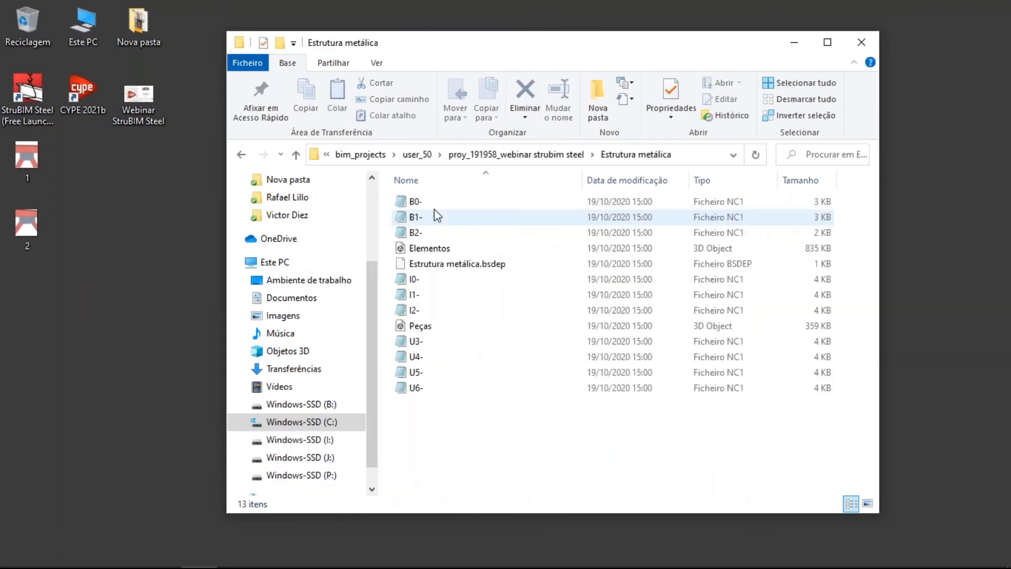
- Open the B1- NC1 file in Notepad, review its plate geometry and hole data, and close the file and folder
right_click(426, 219)
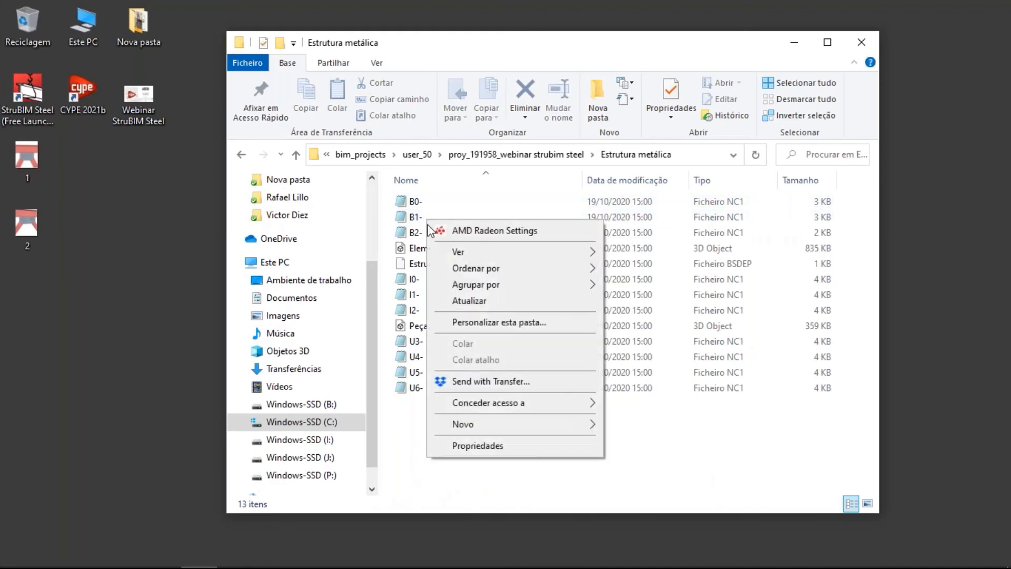
double_click(406, 213)
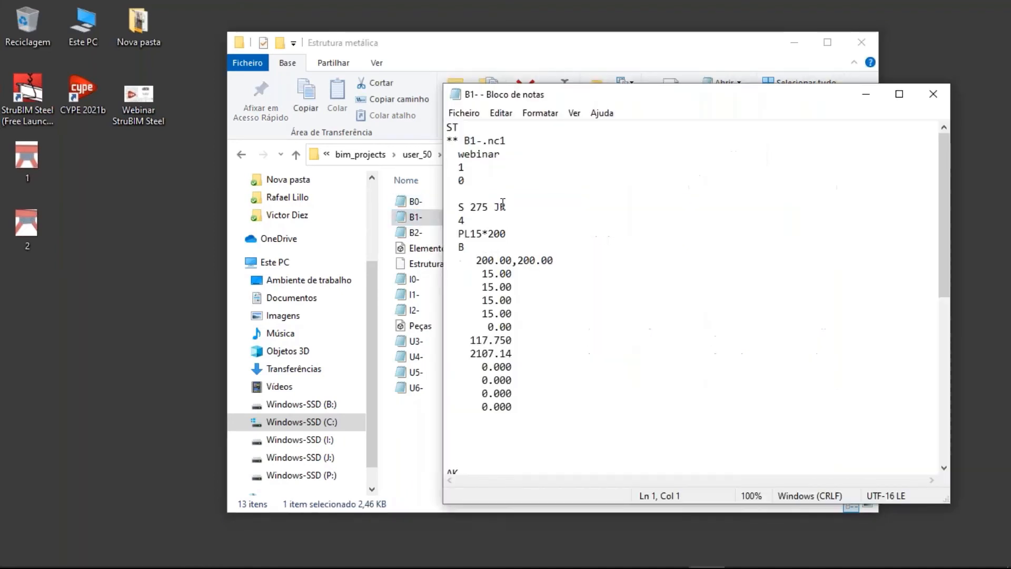
scroll(546, 290, down, 9)
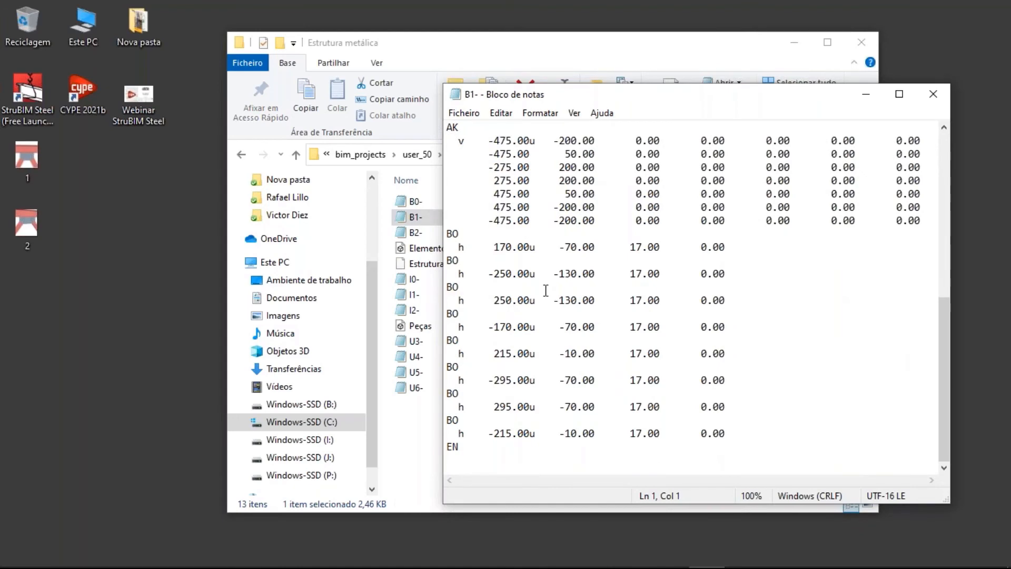
scroll(546, 290, up, 3)
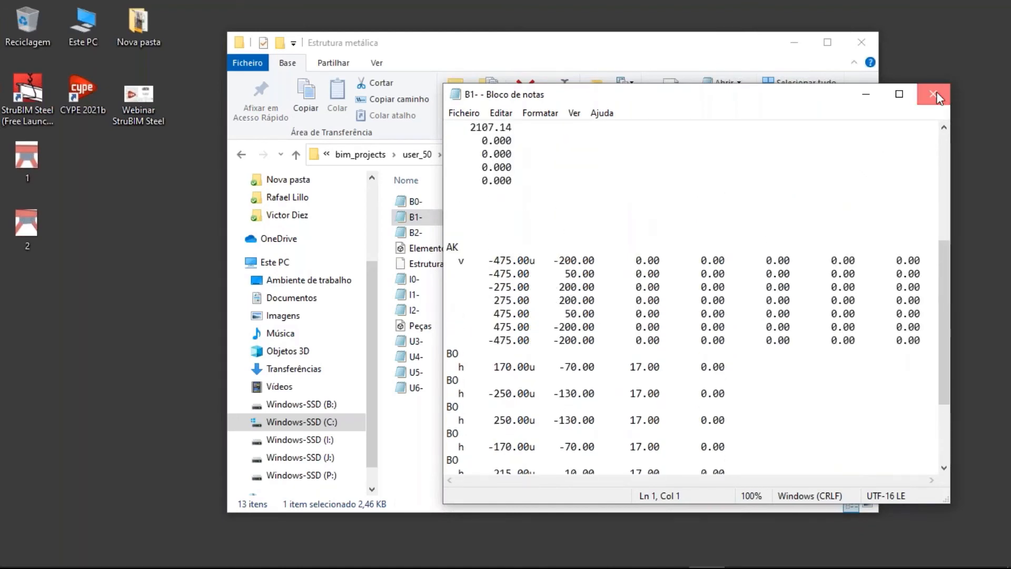
click(935, 93)
click(861, 49)
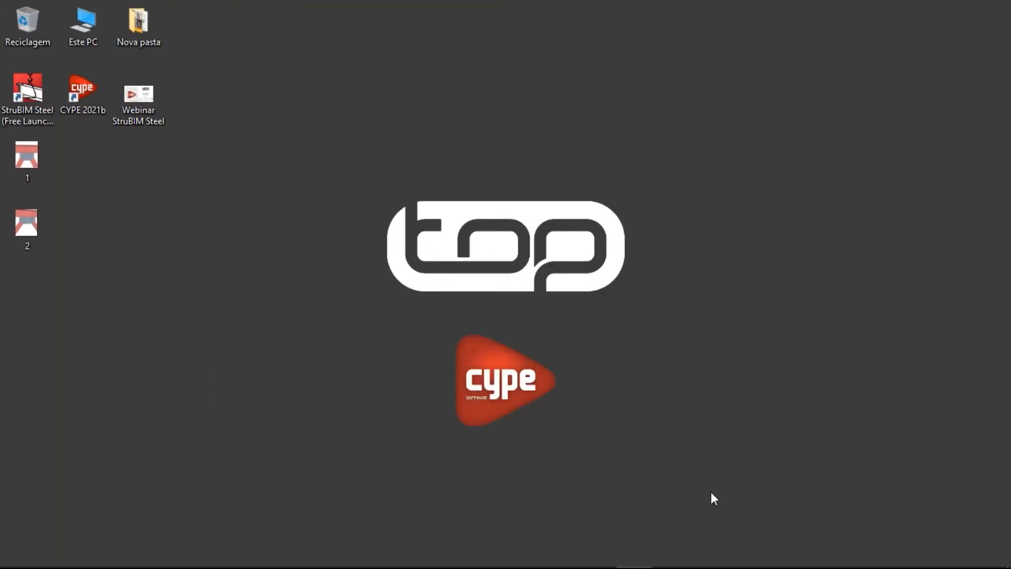
- Switch back to StruBIM Steel, save the current job and create a new one with the file name webinar 2
mouse_move(685, 563)
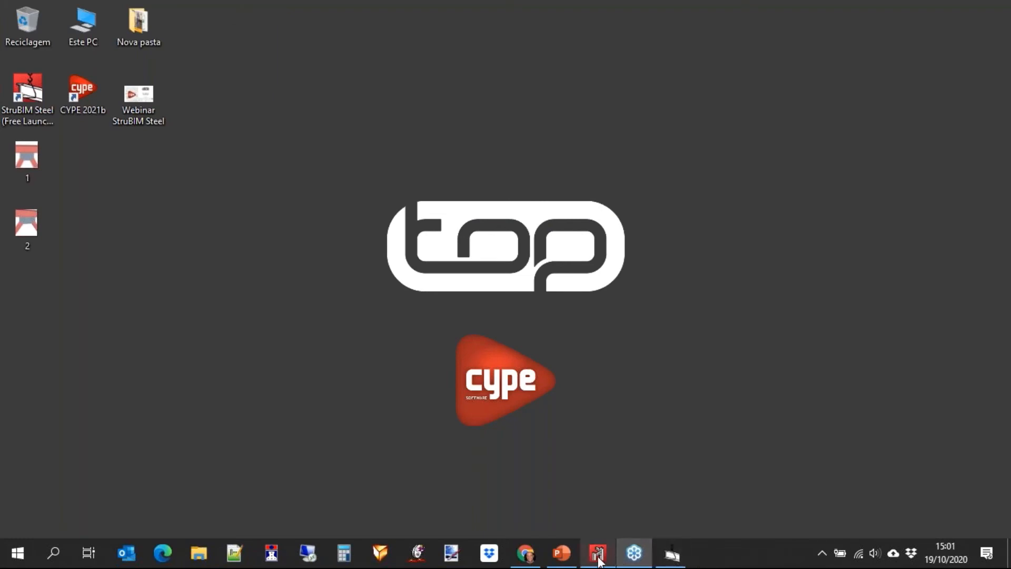
mouse_move(606, 558)
click(672, 553)
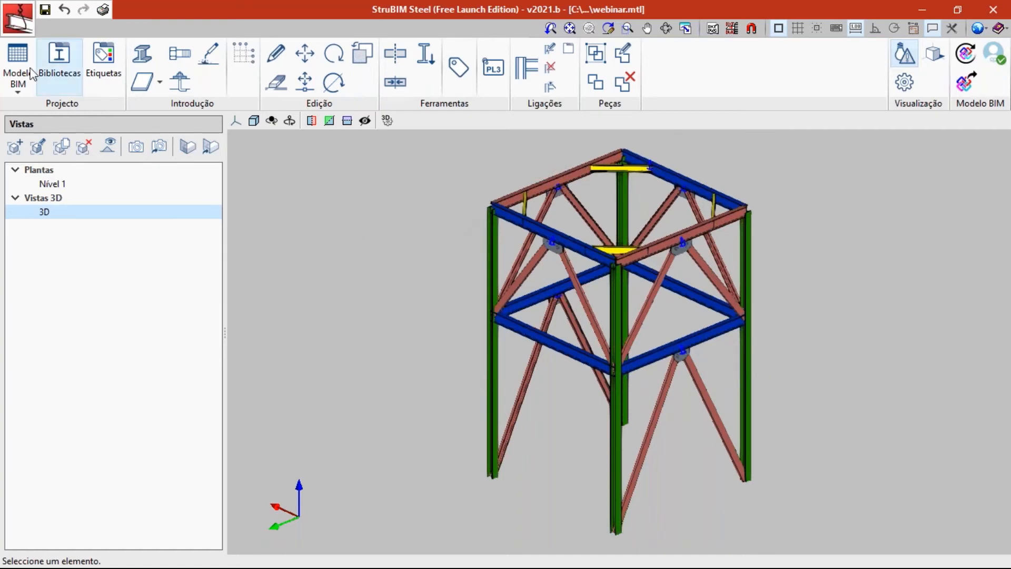
click(18, 17)
click(45, 50)
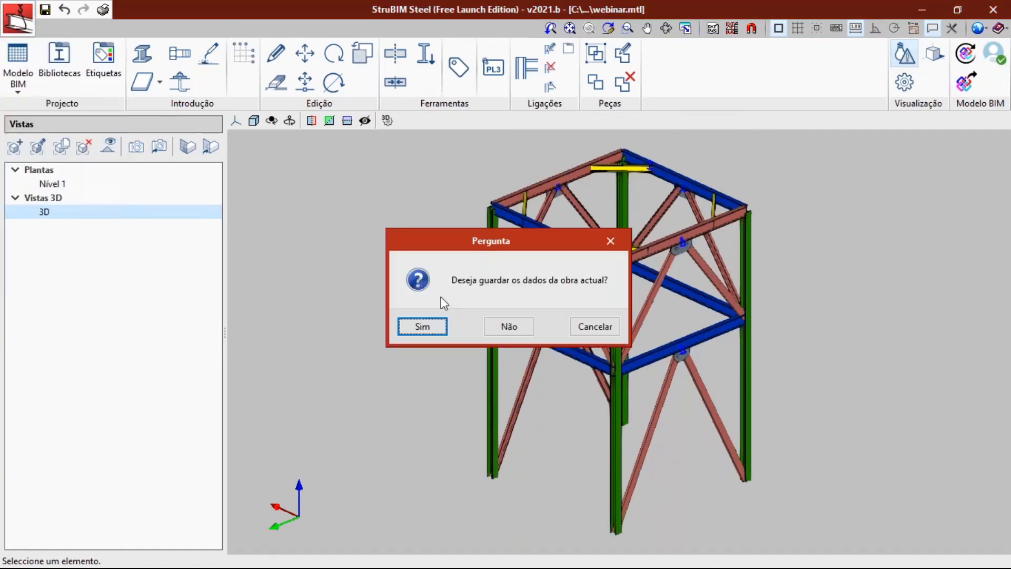
click(433, 327)
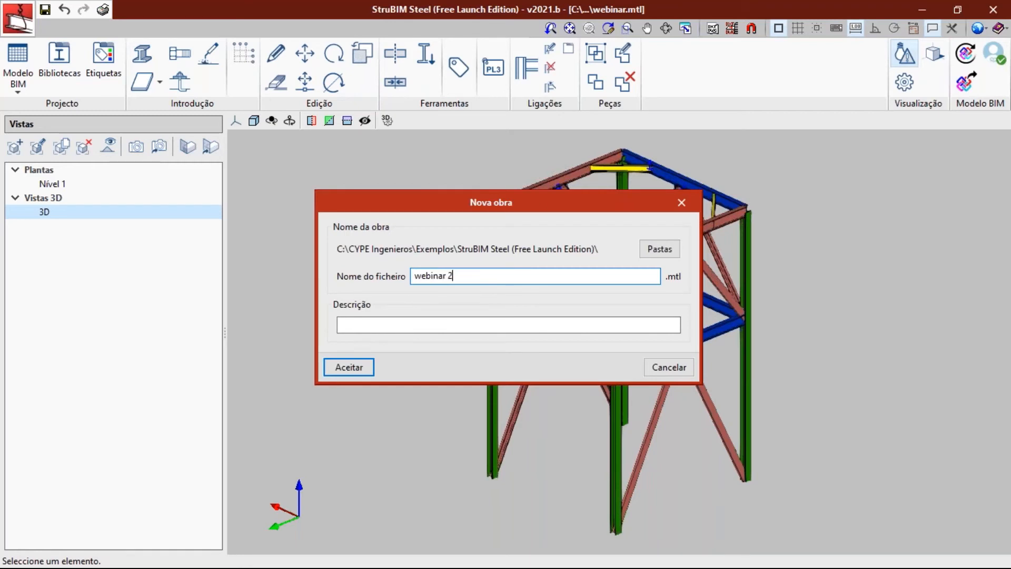
click(367, 367)
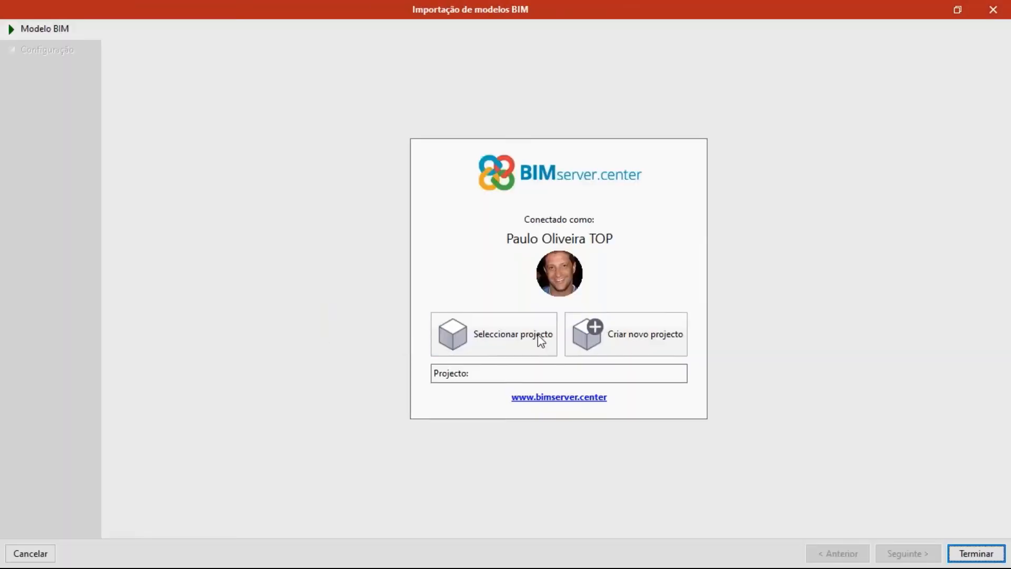
- Create and link the BIMserver.center project webinar 2 with type Outros, visibility Não visível and collaboration requests Fechado
click(639, 335)
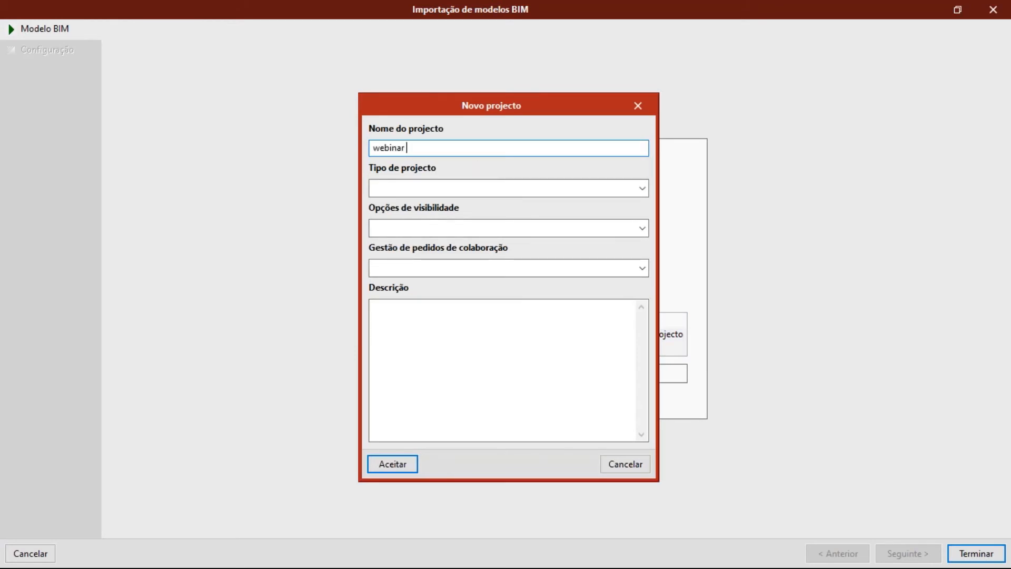
click(448, 188)
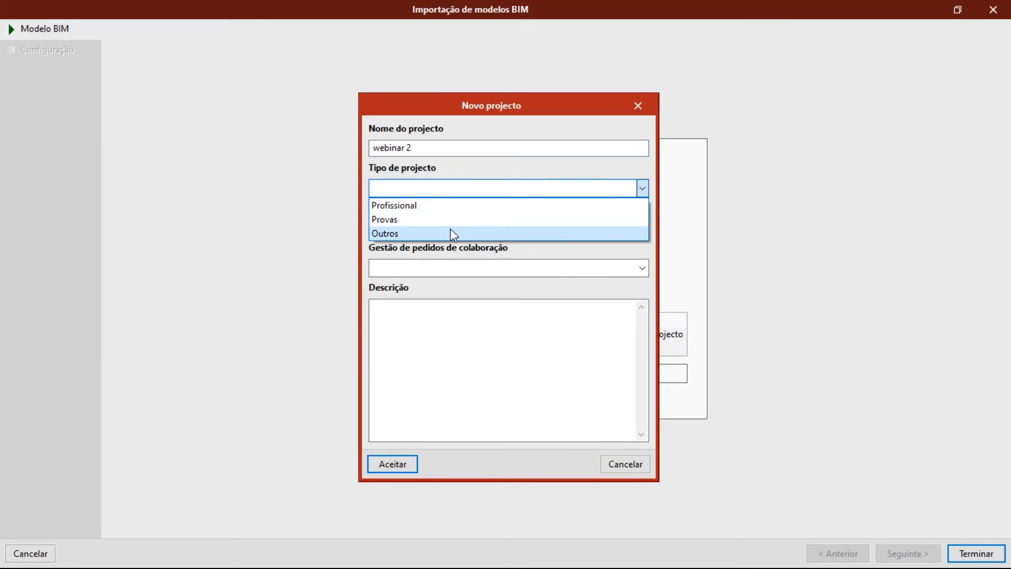
click(450, 228)
click(454, 232)
click(448, 275)
click(448, 270)
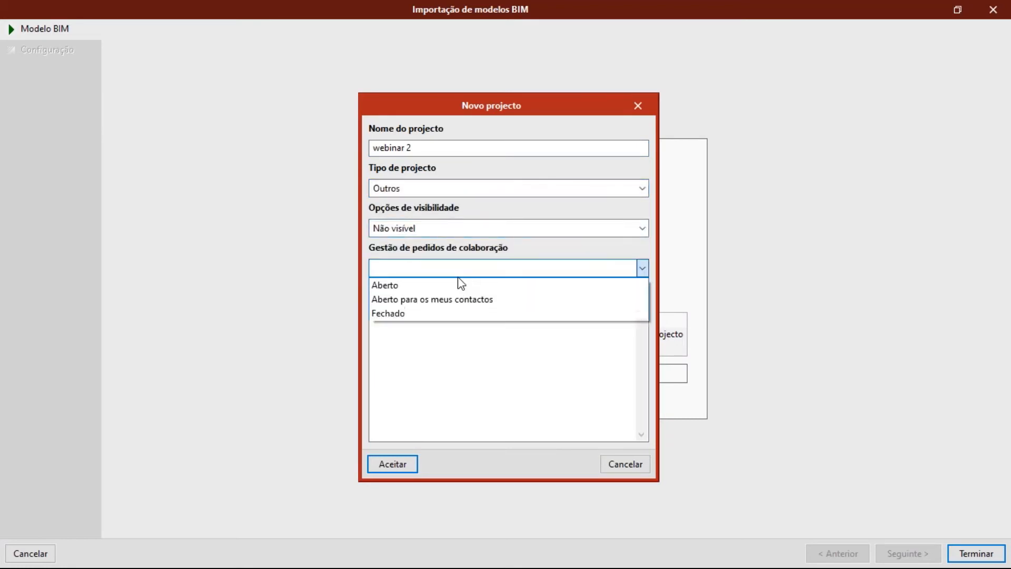
click(453, 313)
click(403, 464)
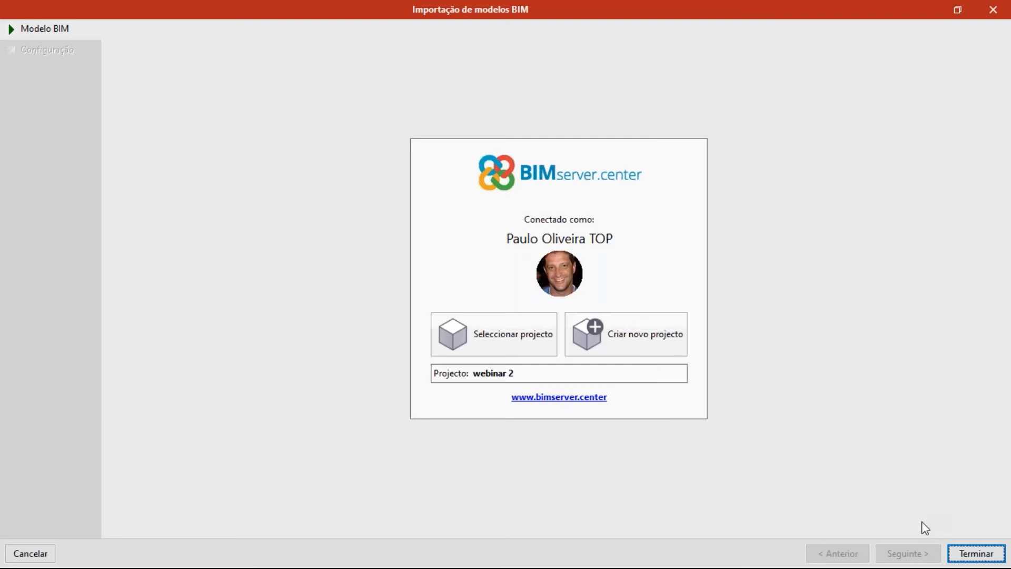
click(972, 553)
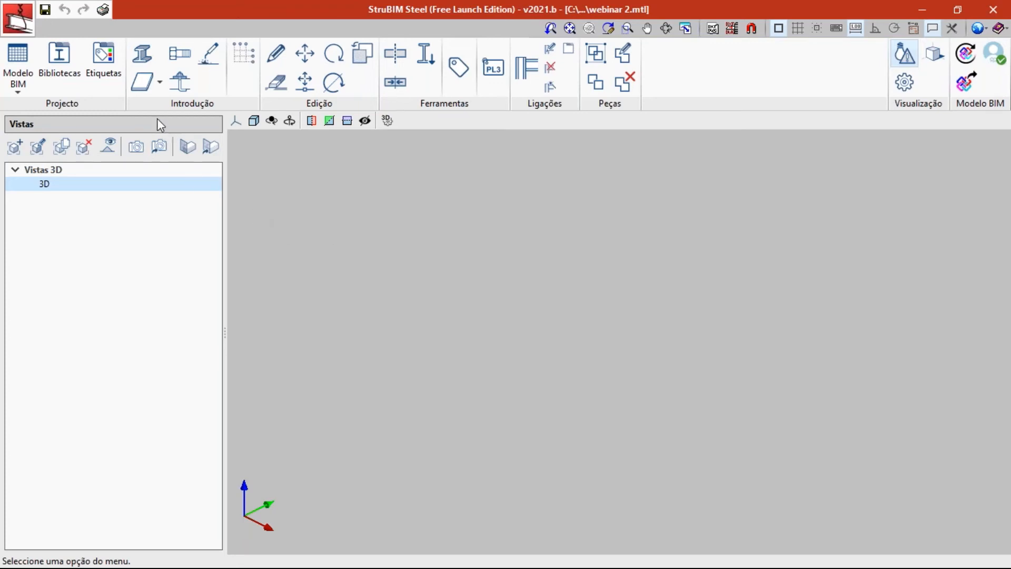
- Add a reference grid R1 with drawn levels at 0, 5 and 6 m
click(238, 53)
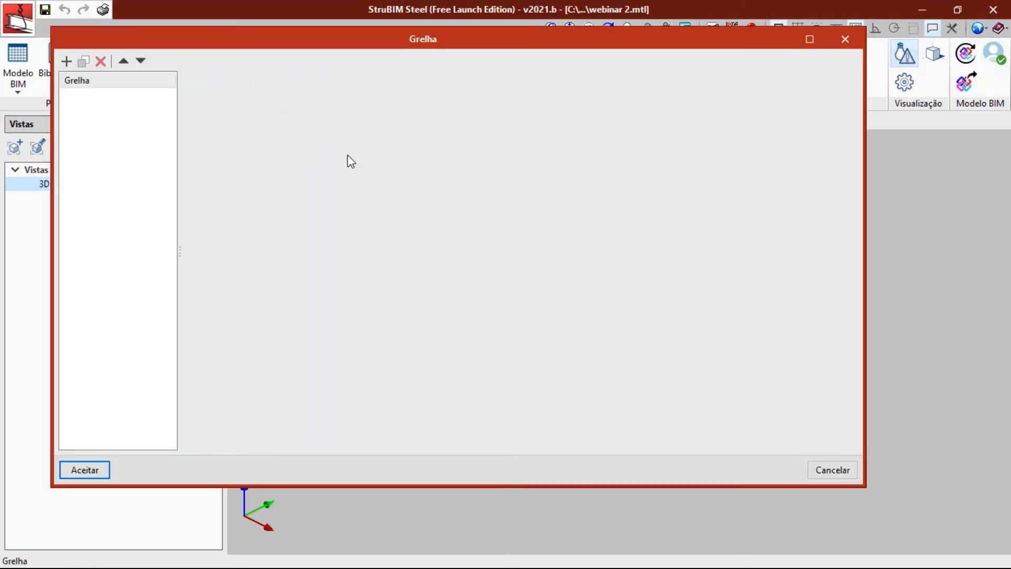
click(66, 62)
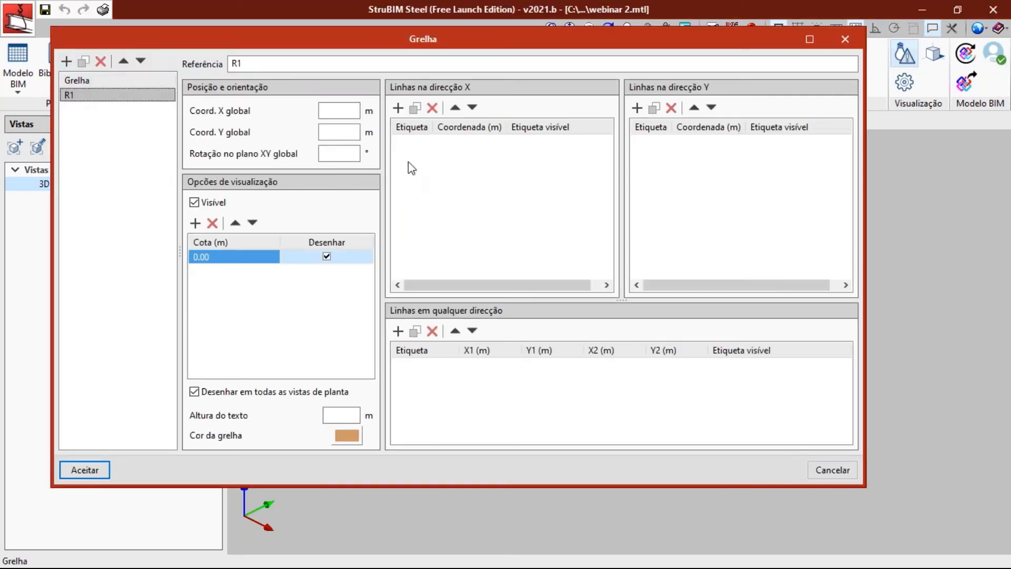
click(195, 223)
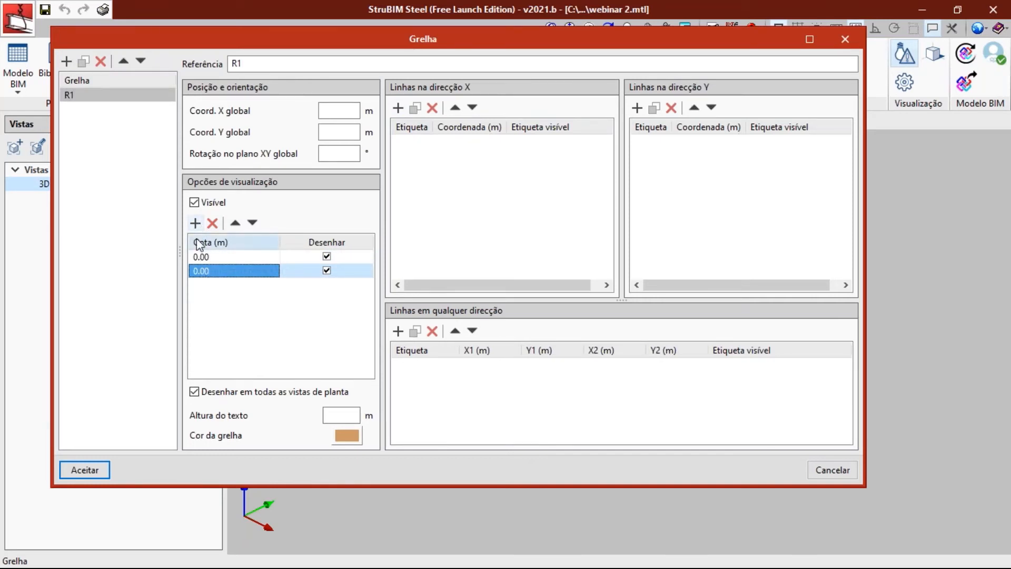
click(195, 223)
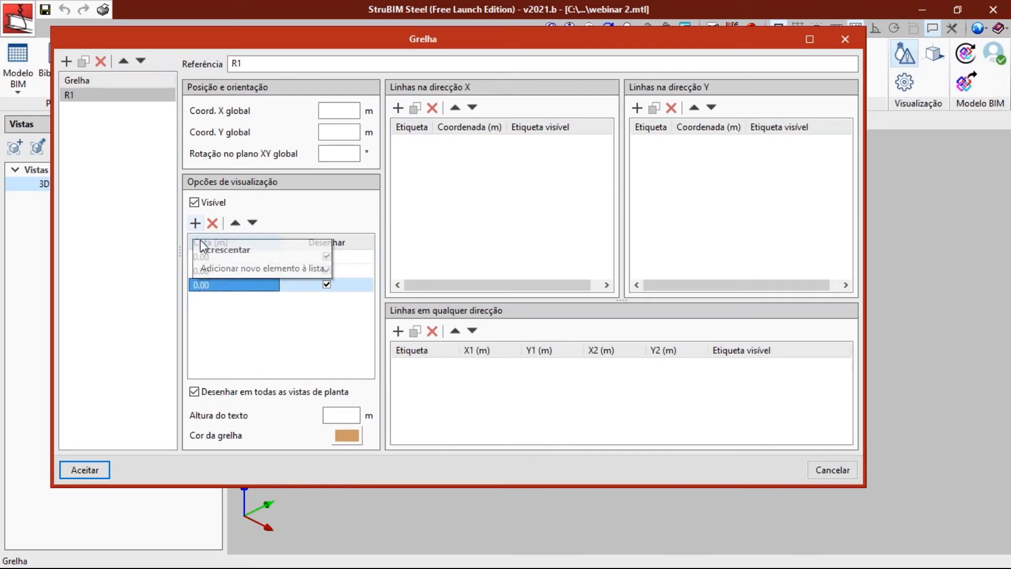
click(236, 272)
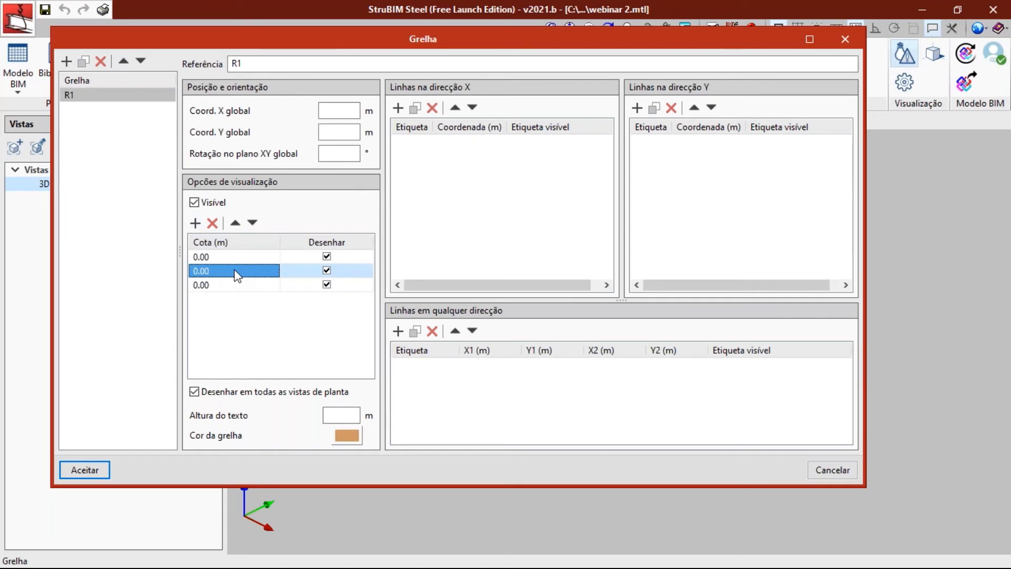
text(5)
key(Tab)
click(224, 285)
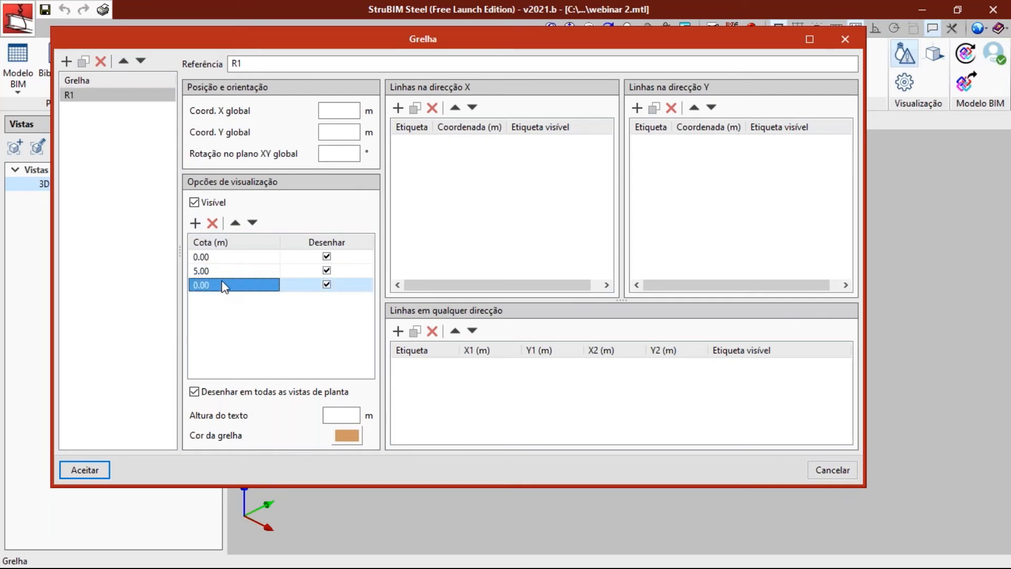
text(6)
key(Tab)
- Add three X-direction lines A, B and C to grid R1 at coordinates 0, 5 and 10 m
click(399, 109)
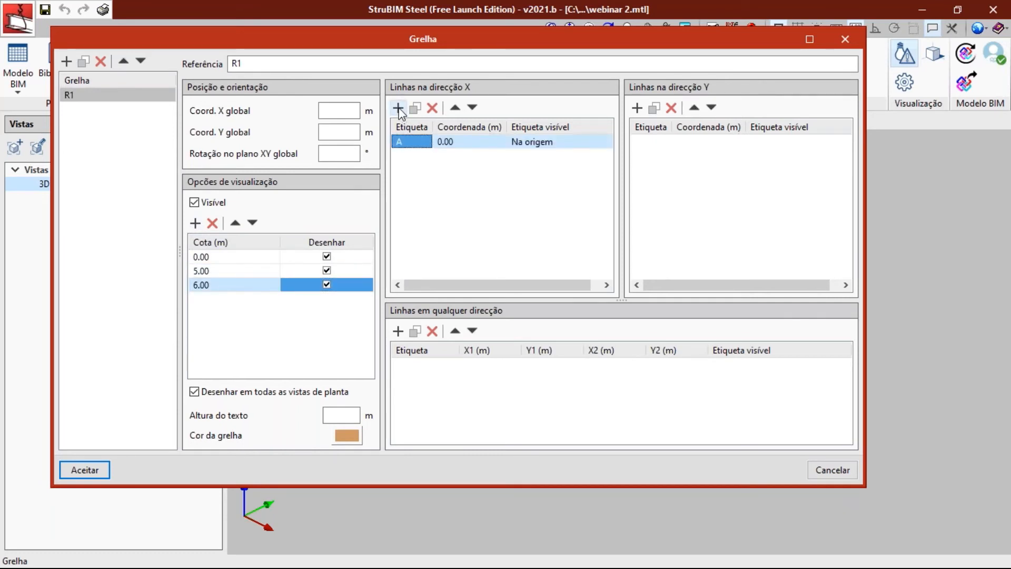
click(399, 108)
click(399, 109)
click(451, 155)
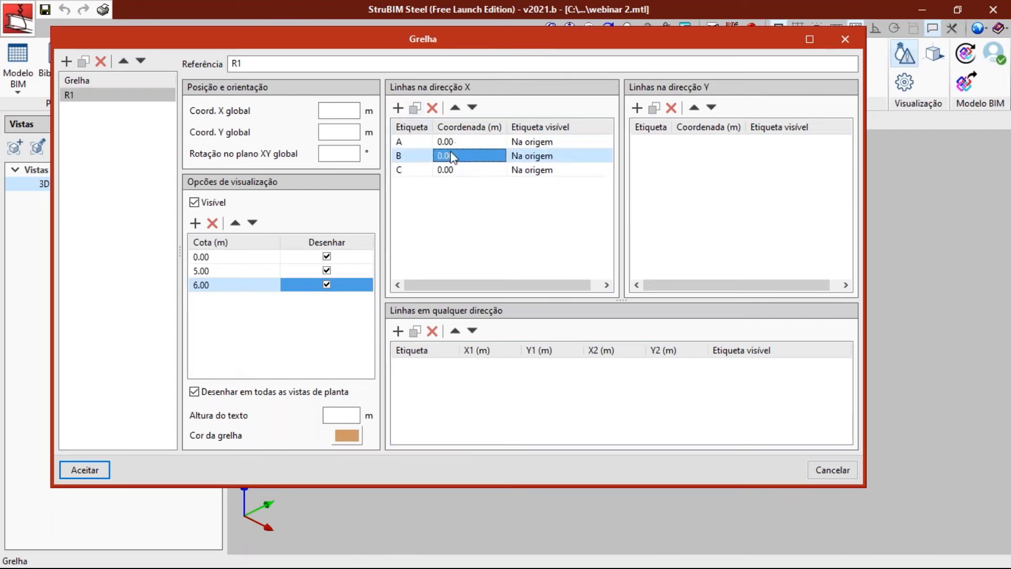
text(5)
key(Tab)
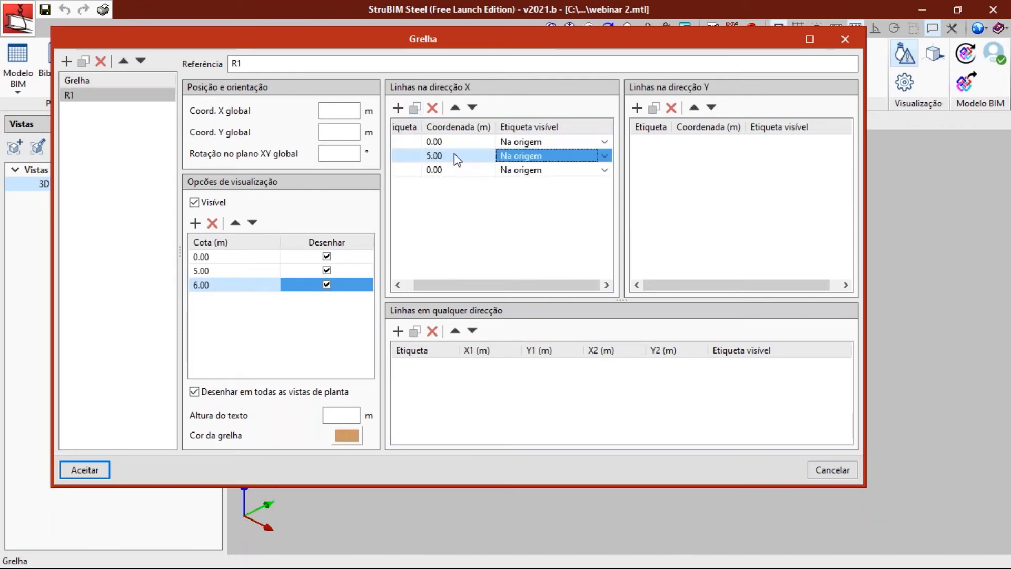
click(431, 170)
text(10)
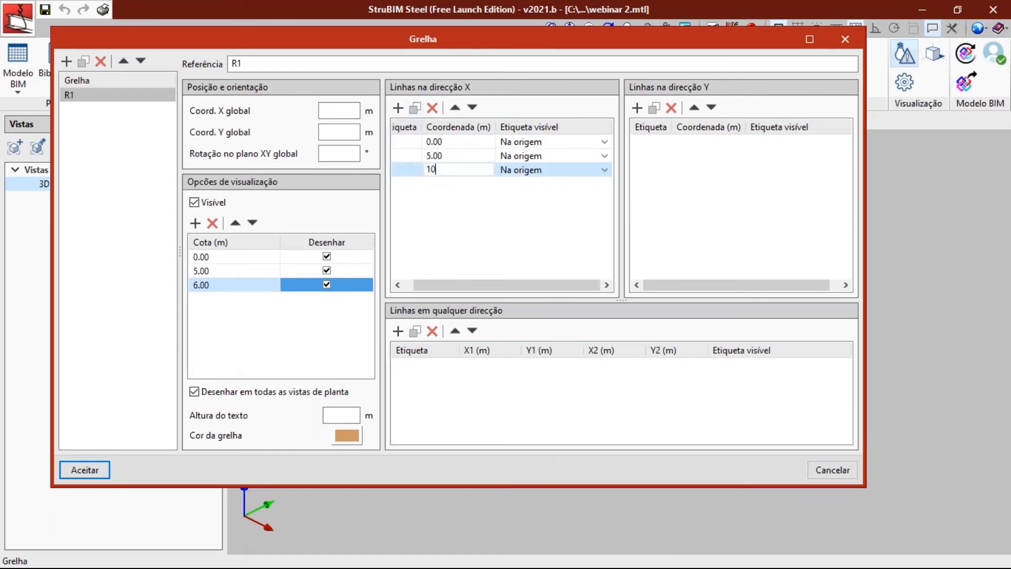
- Add three Y-direction lines 1, 2 and 3 at coordinates 0, 5 and 6 m, and accept the grid
click(637, 108)
click(638, 108)
click(638, 108)
click(684, 156)
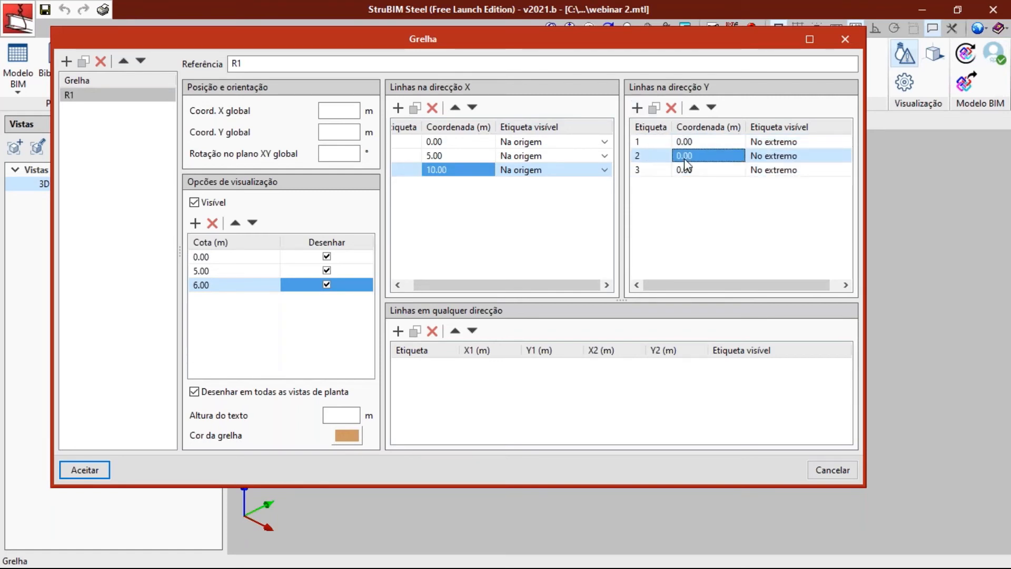
text(5)
key(Tab)
click(680, 171)
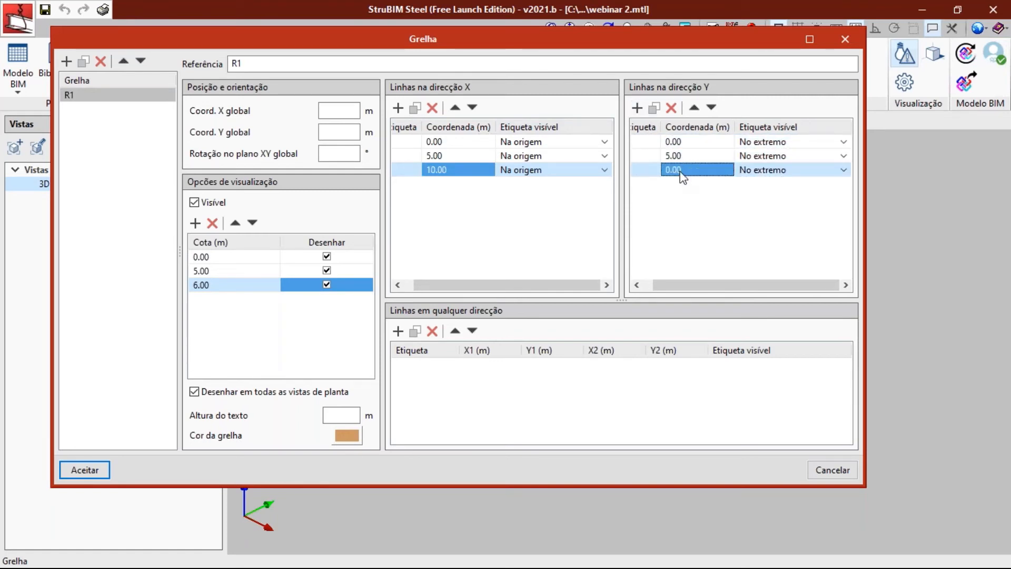
text(6)
key(Tab)
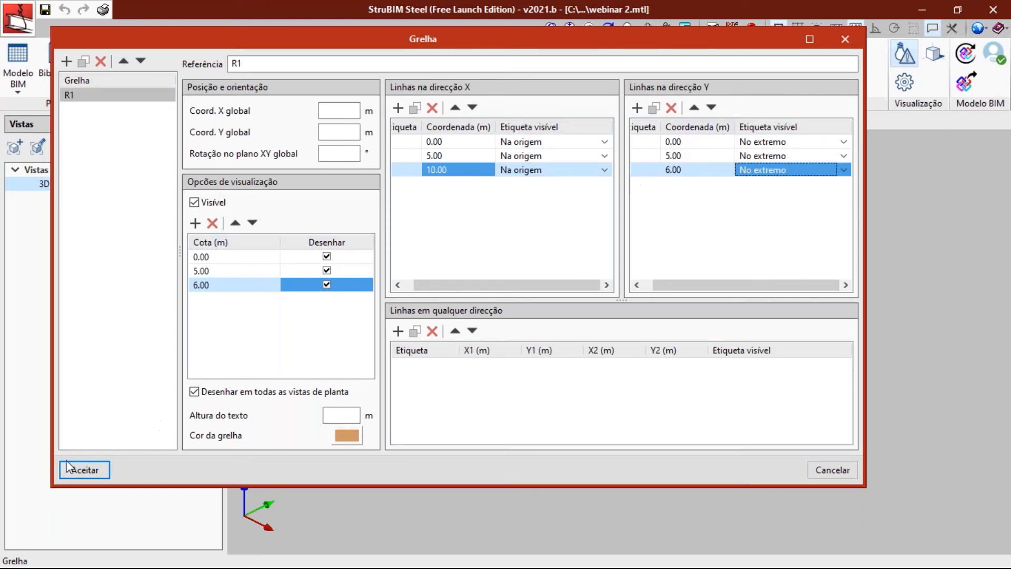
click(79, 471)
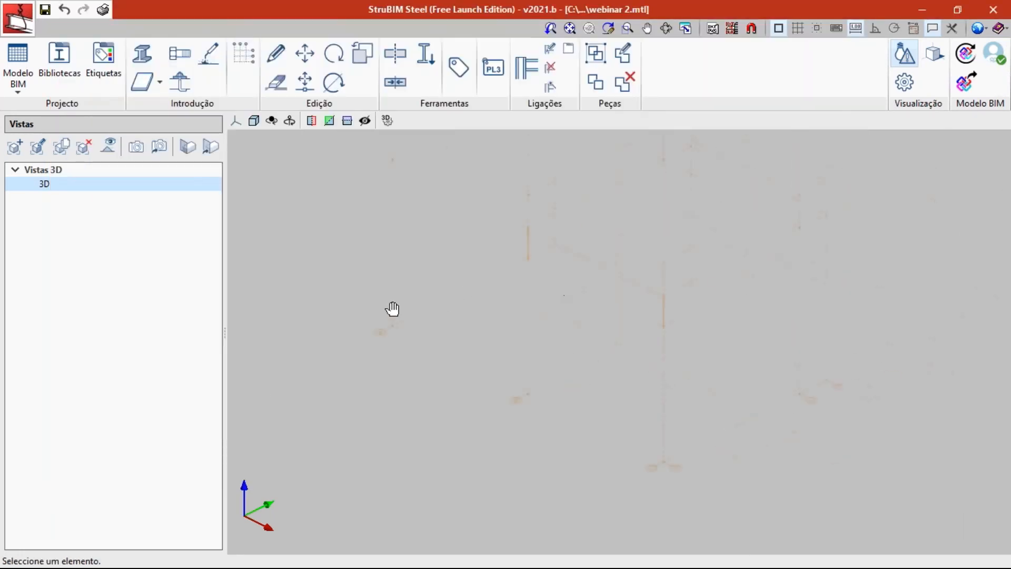
- Change the colour of grid R1 to dark red and accept the grid settings
middle_drag(476, 306, 502, 335)
click(244, 53)
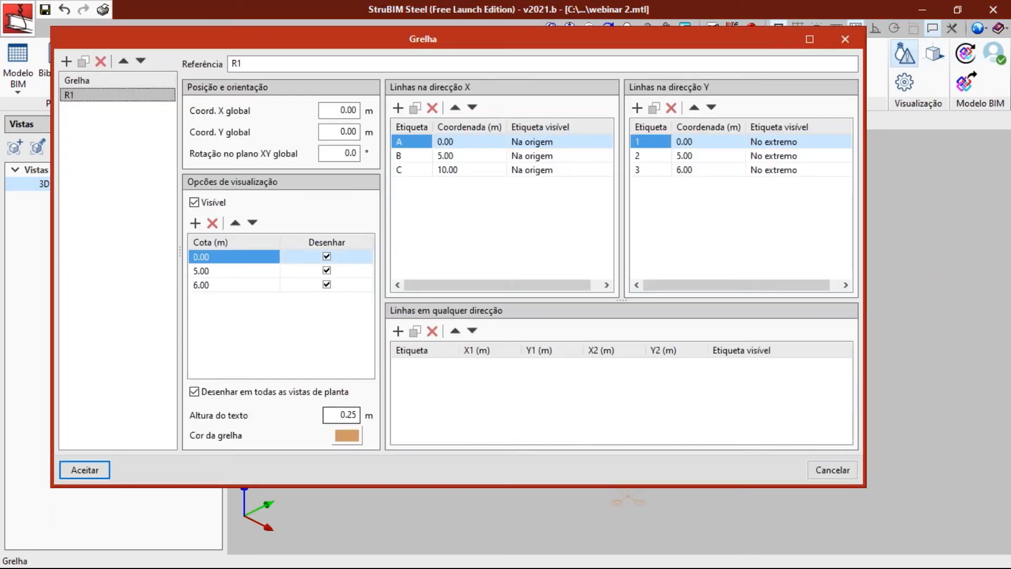
click(347, 435)
click(371, 154)
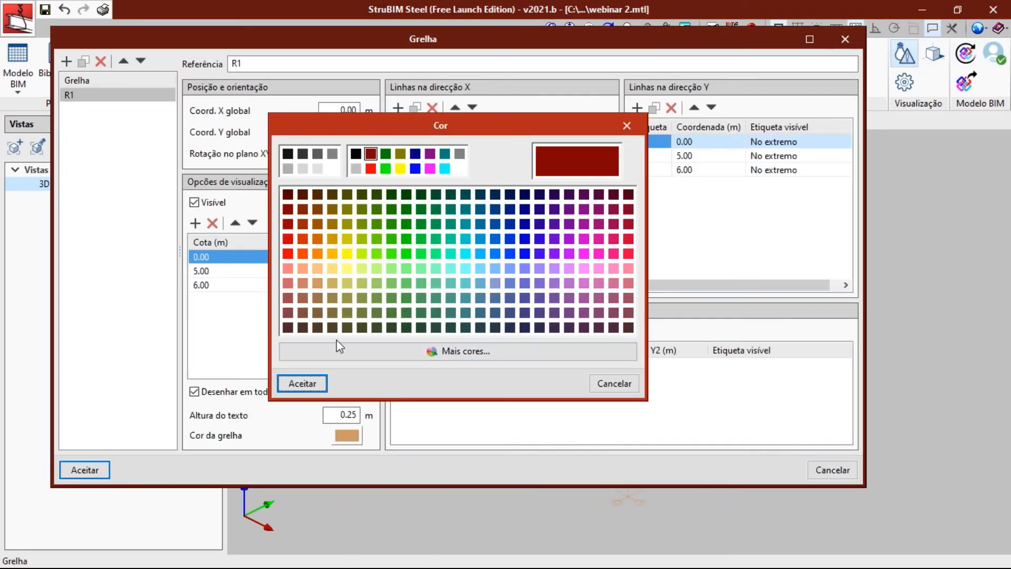
click(302, 383)
click(100, 469)
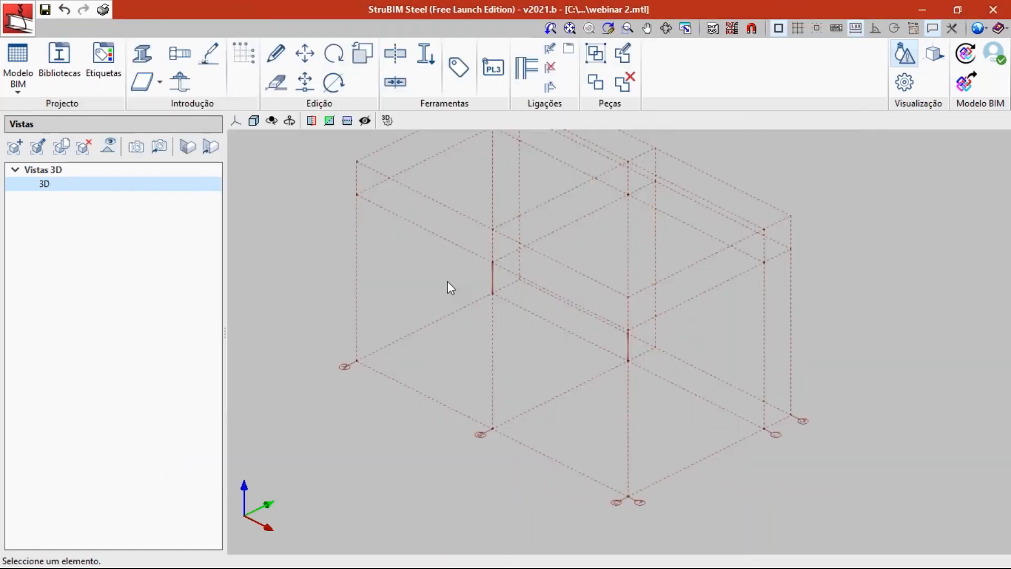
scroll(448, 281, down, 5)
middle_drag(441, 277, 454, 283)
scroll(451, 279, up, 3)
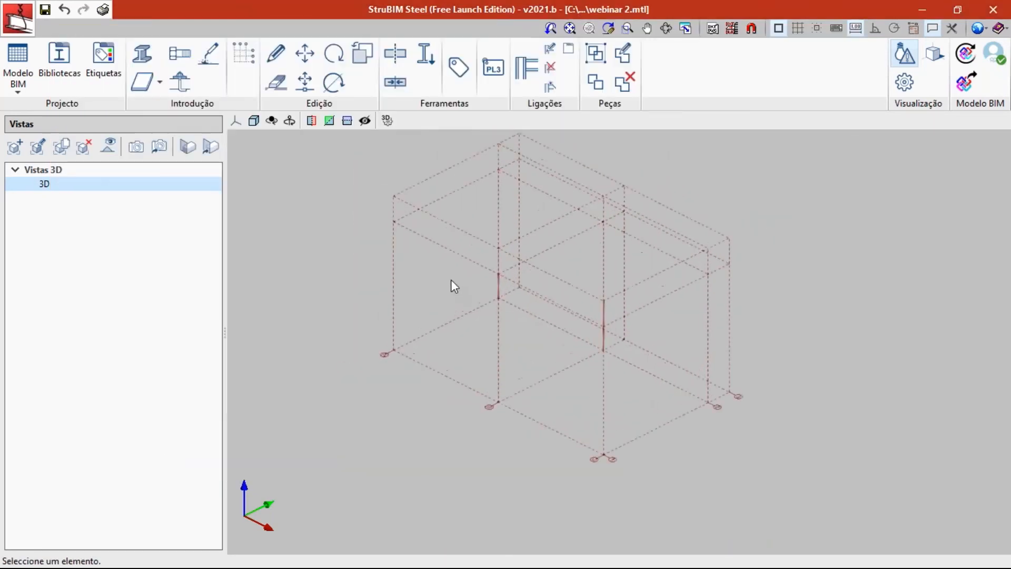
- Start a new rolled I profile in S 275 JR with section HE 240 A, single arrangement and centred insertion
click(144, 57)
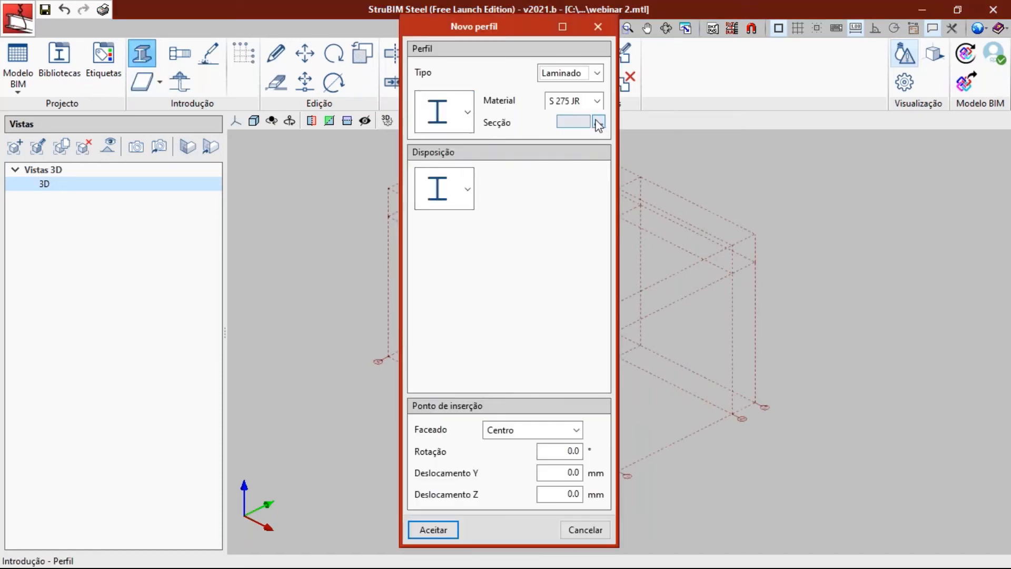
click(467, 121)
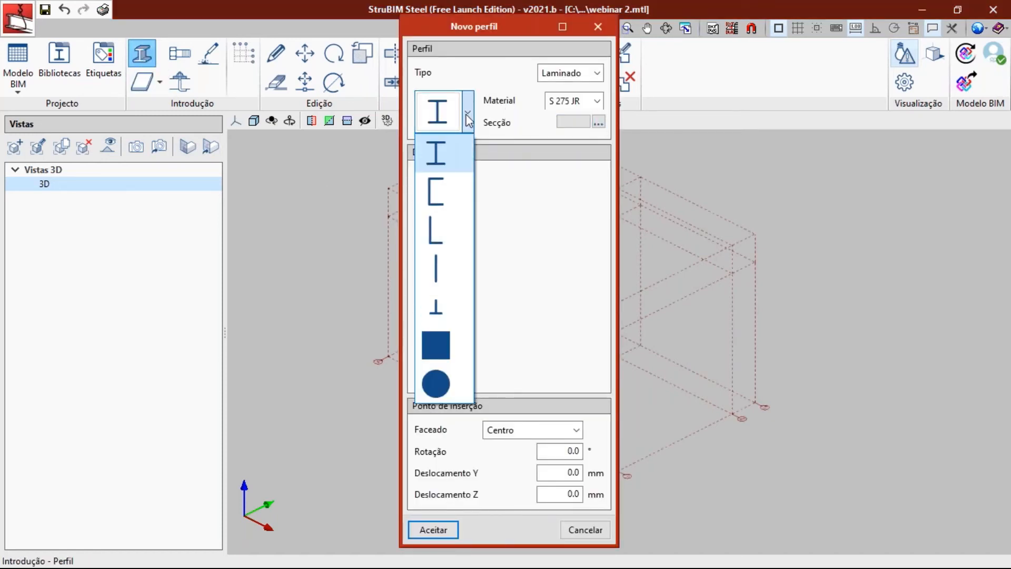
click(467, 121)
click(599, 123)
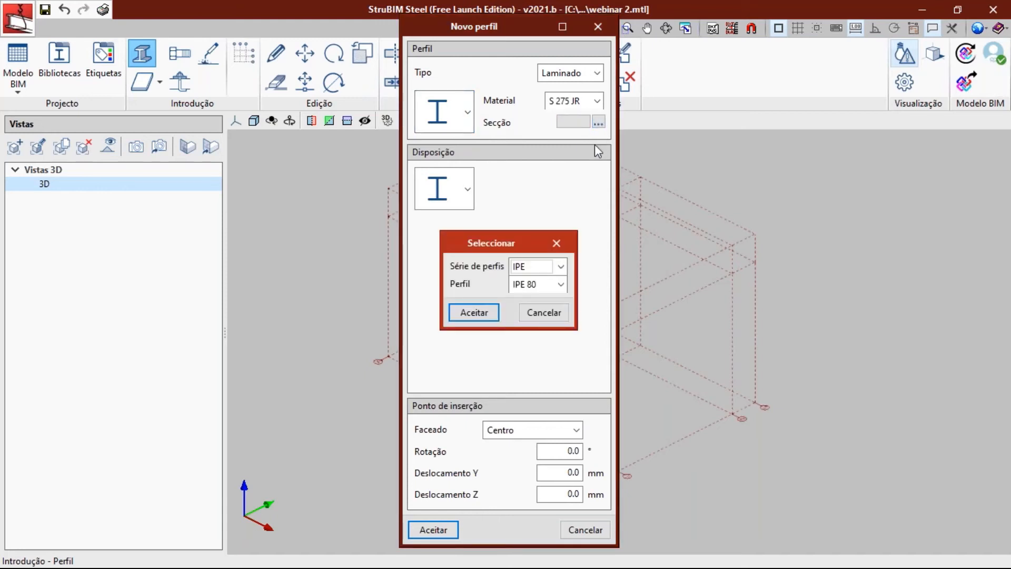
click(560, 266)
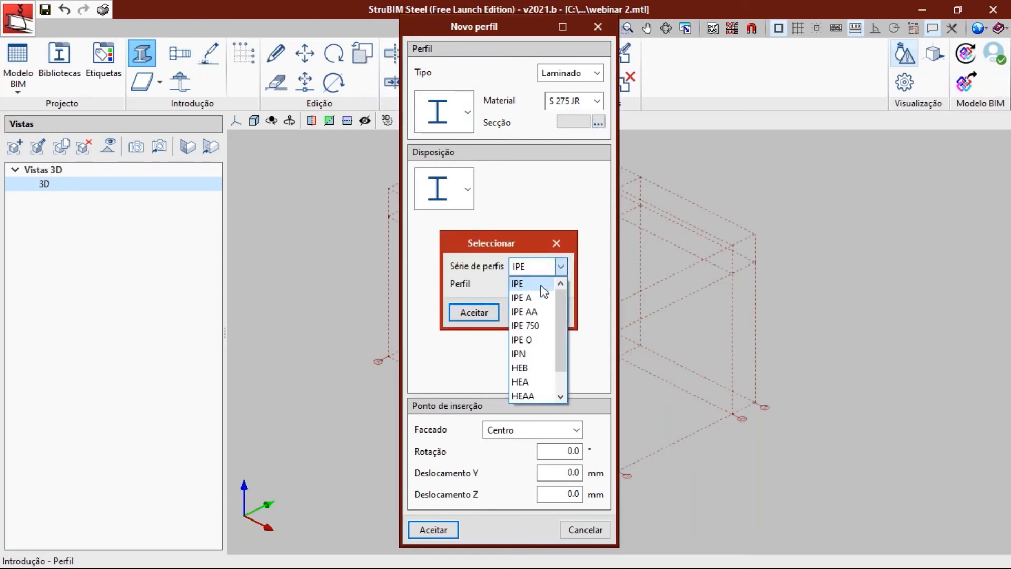
click(521, 382)
click(534, 285)
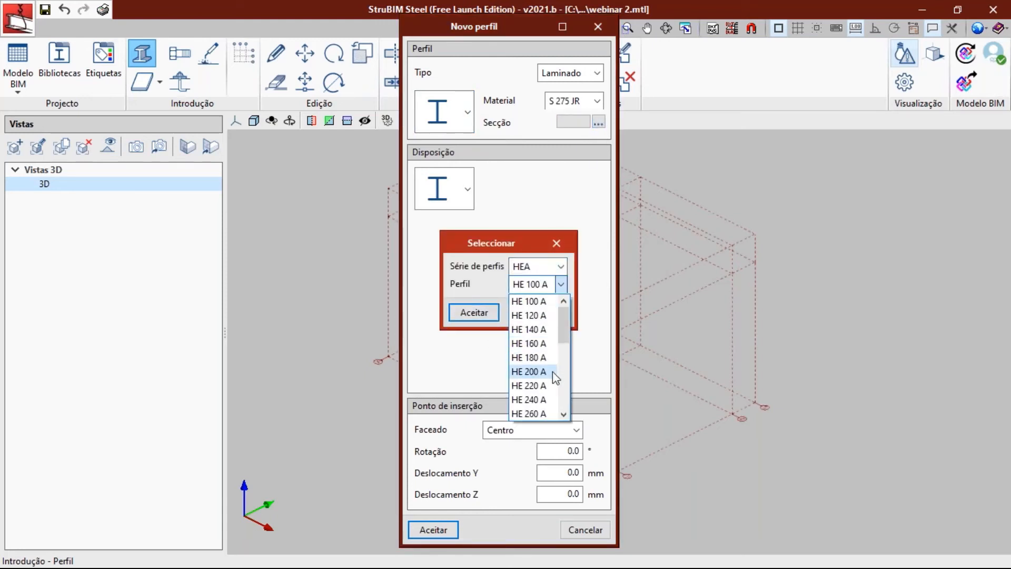
click(551, 399)
click(476, 315)
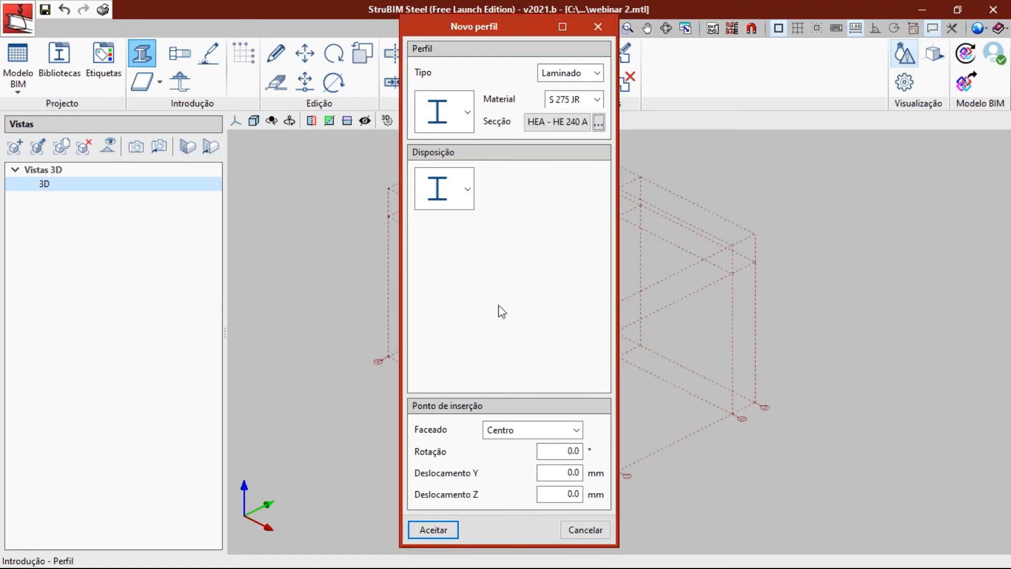
click(468, 190)
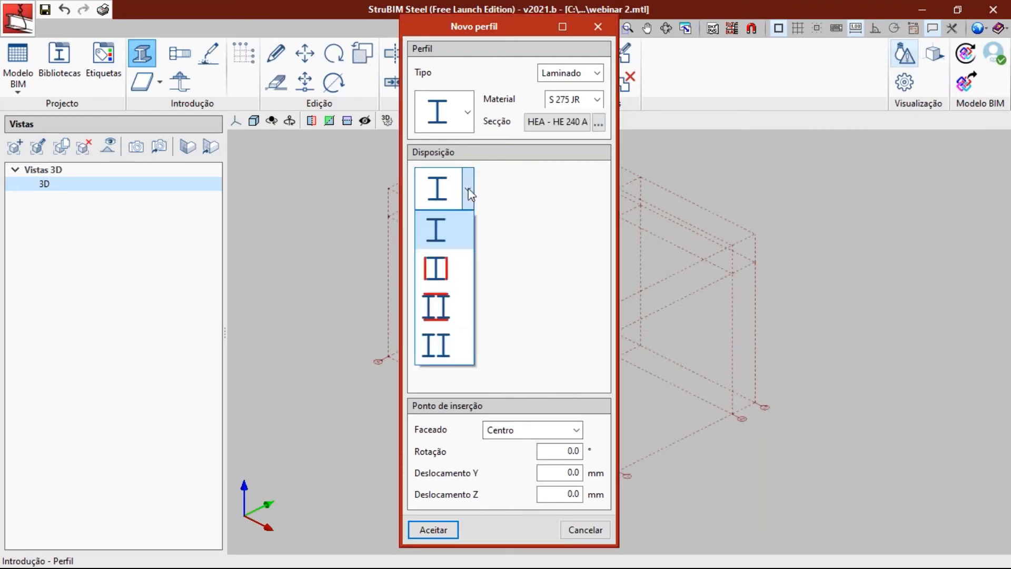
click(467, 191)
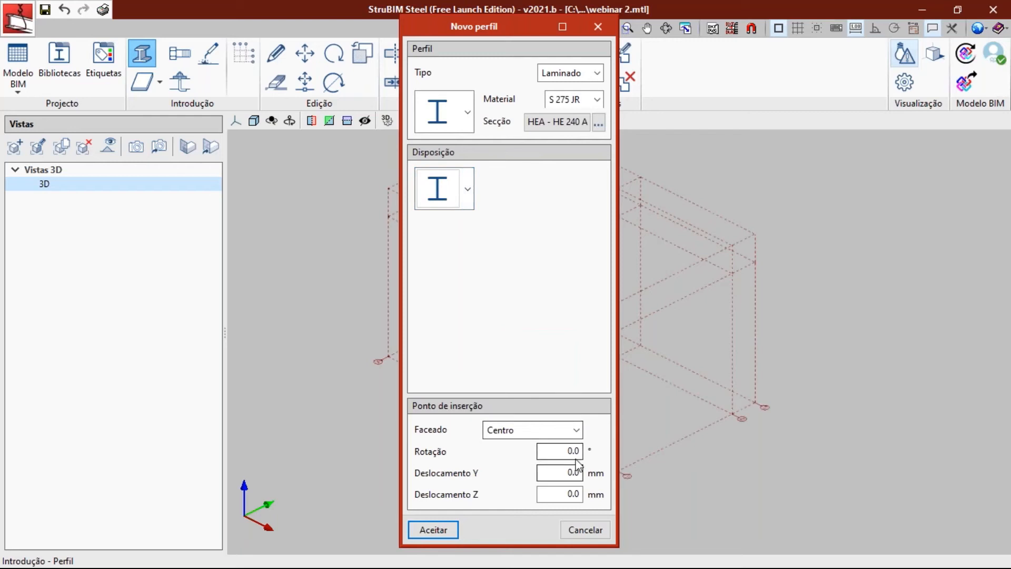
click(430, 529)
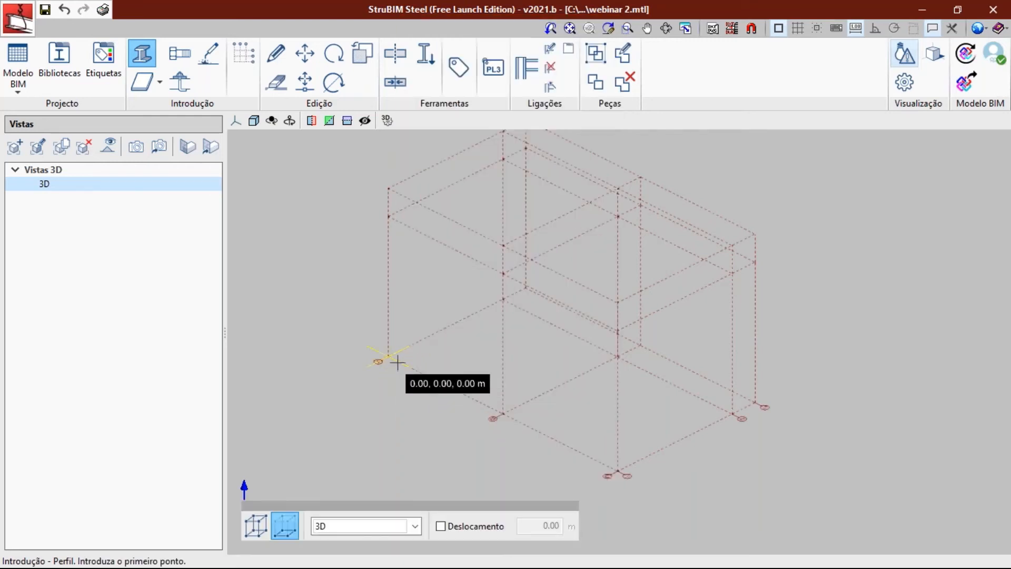
- Place two HE 240 A columns from the base to the 5 m level at grid points (0, 0) and (10, 0)
click(397, 362)
click(255, 526)
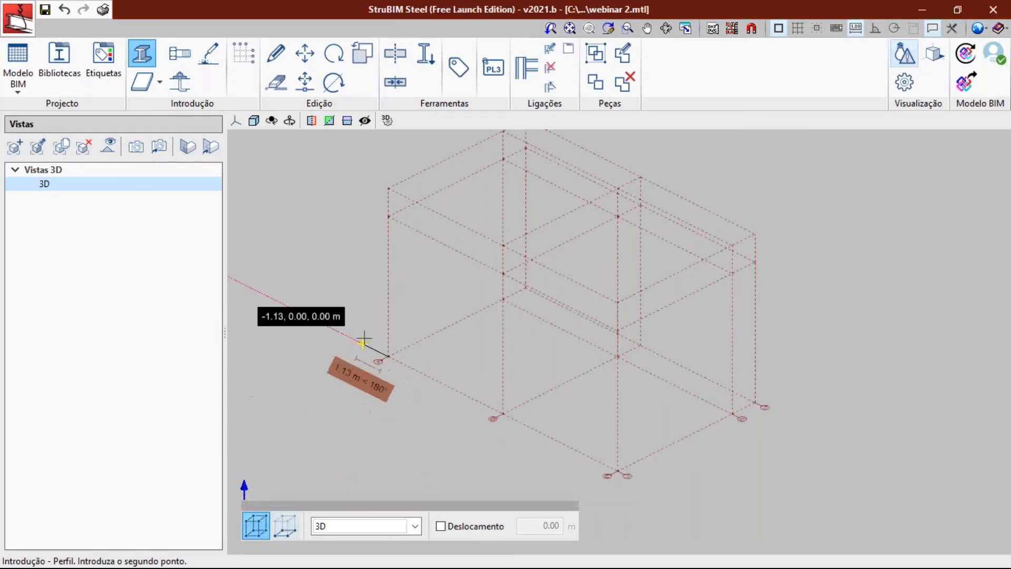
click(389, 216)
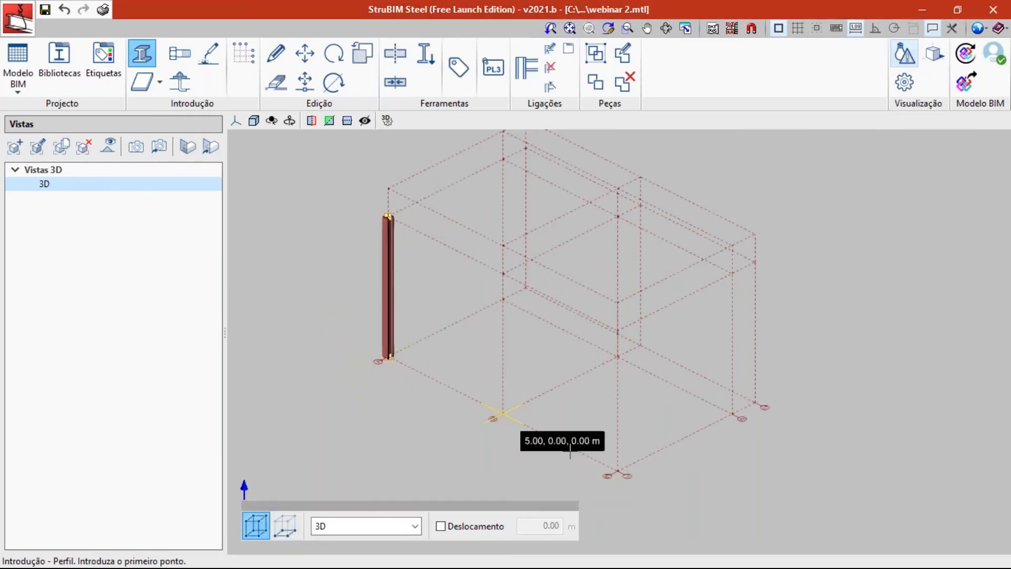
click(618, 470)
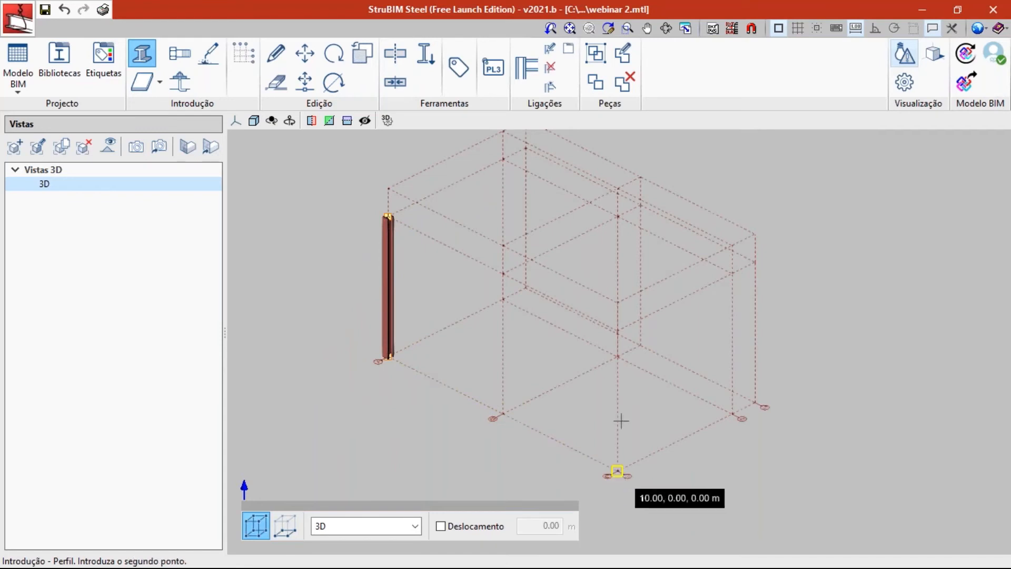
click(618, 332)
scroll(619, 333, up, 5)
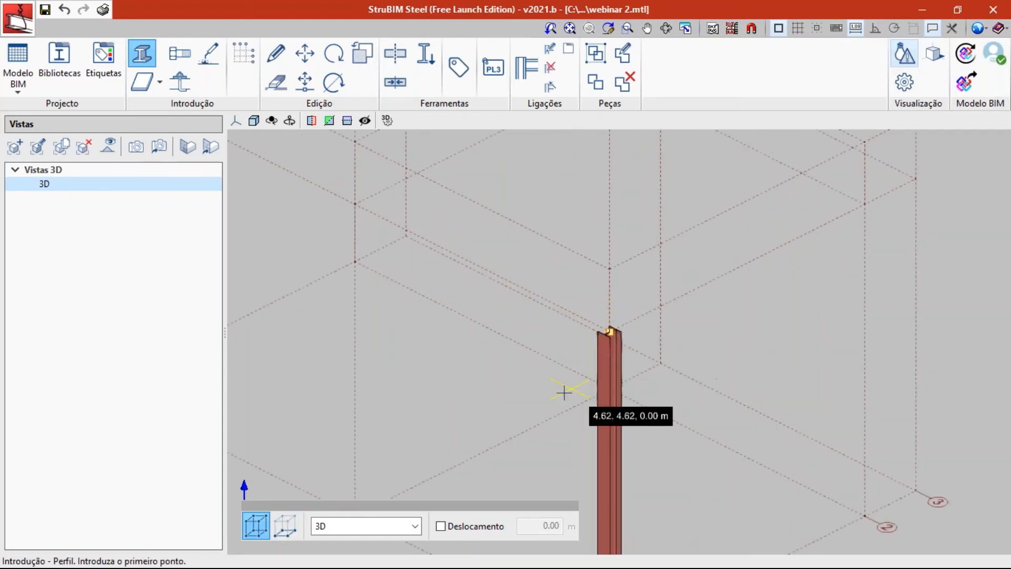
scroll(527, 362, down, 6)
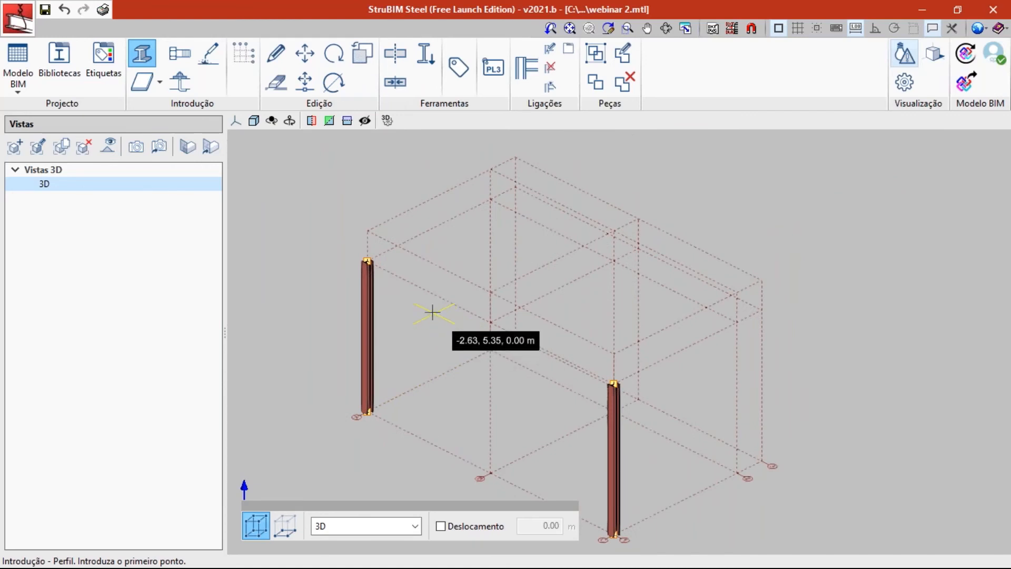
- Change the section of the new rolled profile to IPE 240 and accept the profile settings
click(350, 218)
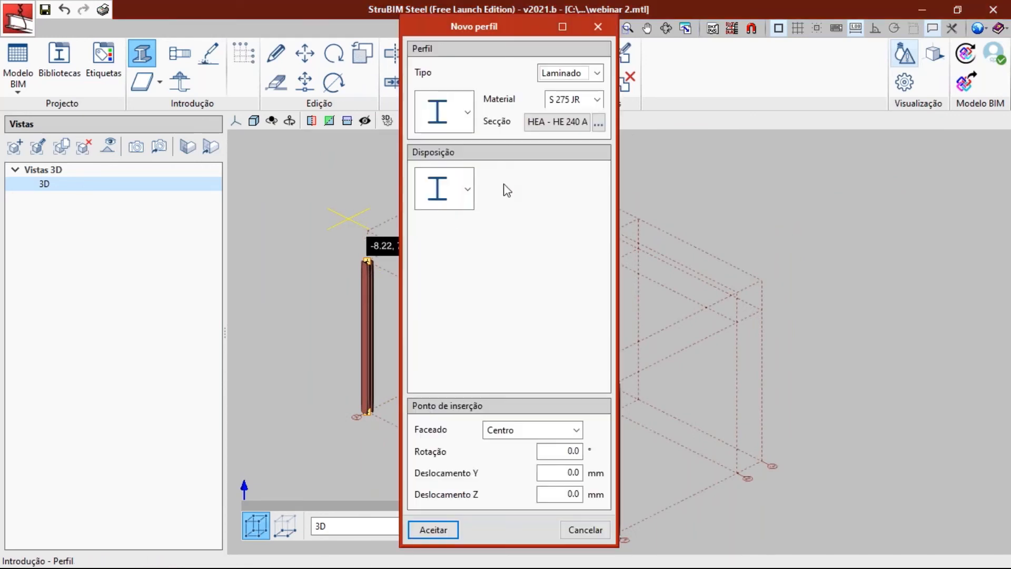
click(598, 123)
click(560, 266)
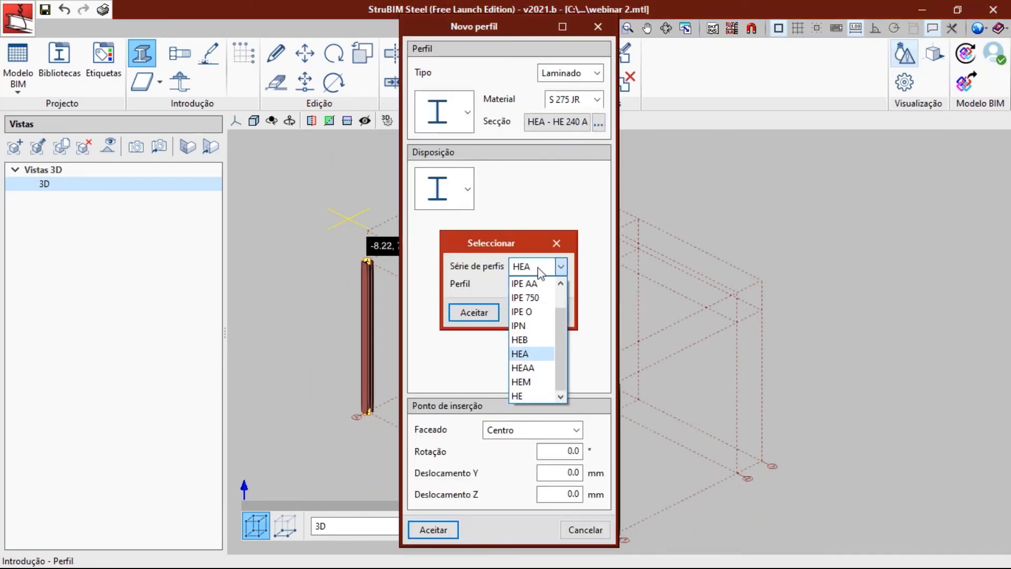
scroll(537, 295, up, 2)
click(536, 284)
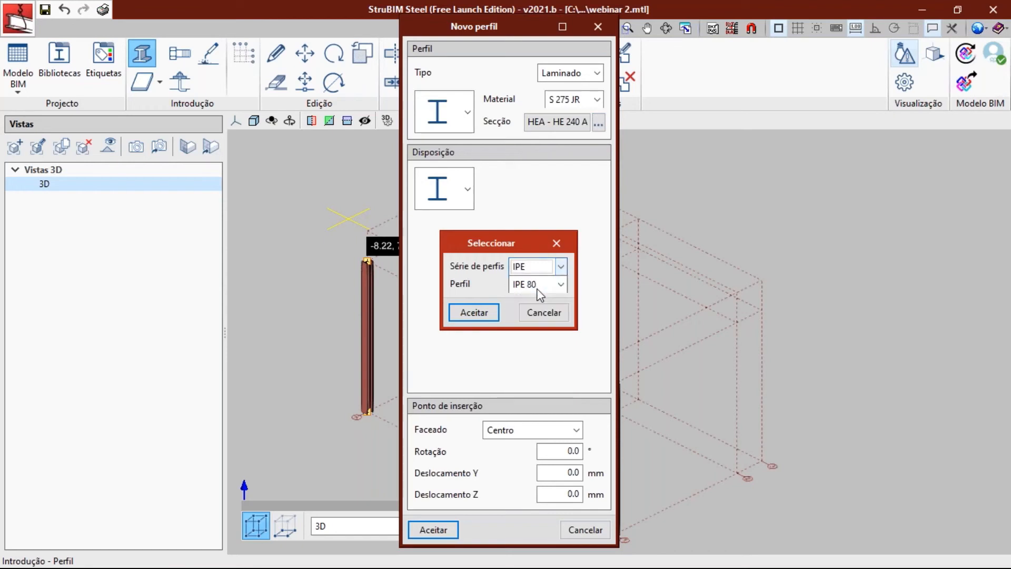
click(550, 286)
click(542, 409)
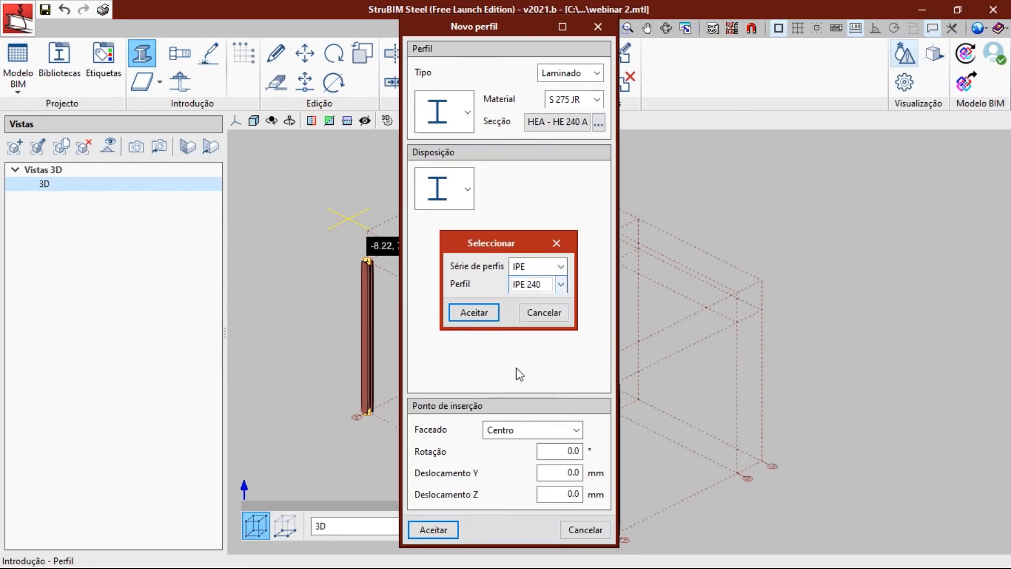
click(482, 318)
click(433, 530)
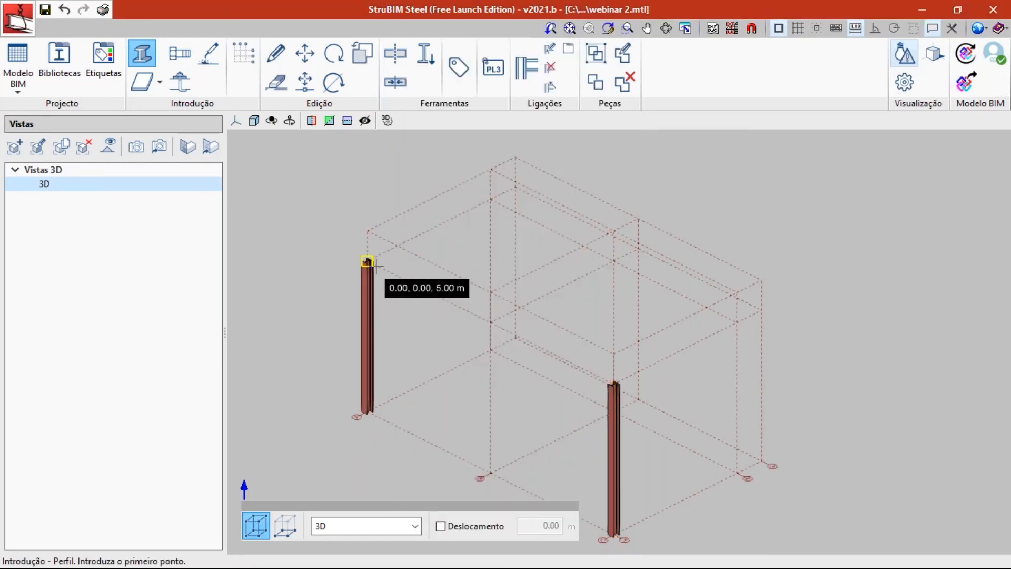
- Place two IPE 240 beams joining the tops of the two columns to the central ridge point of the front frame
scroll(464, 303, up, 1)
click(496, 289)
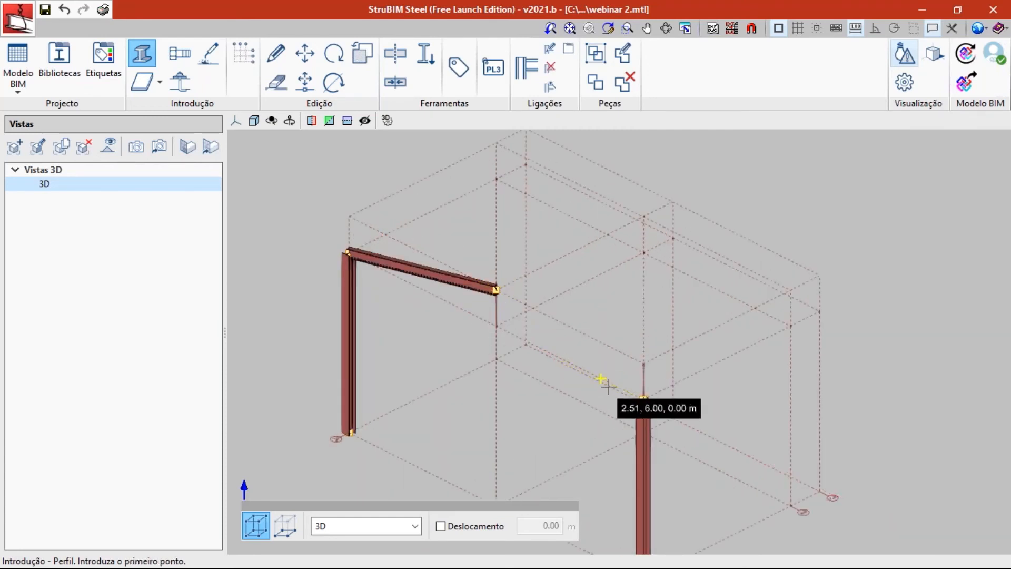
click(643, 400)
click(495, 289)
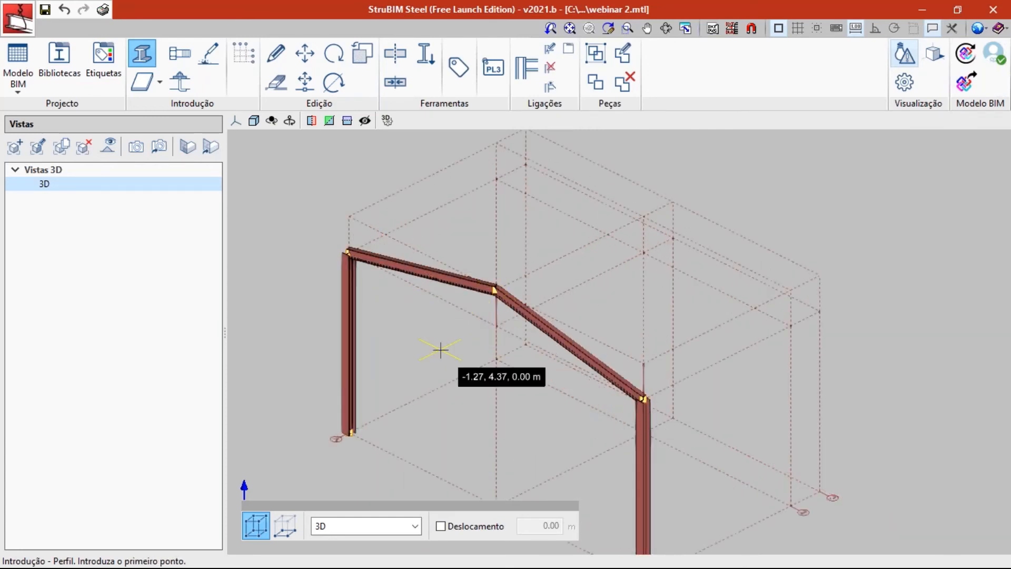
- Set the rotation of both HE 240 A columns to 90°
scroll(415, 310, up, 1)
scroll(416, 310, down, 2)
click(275, 53)
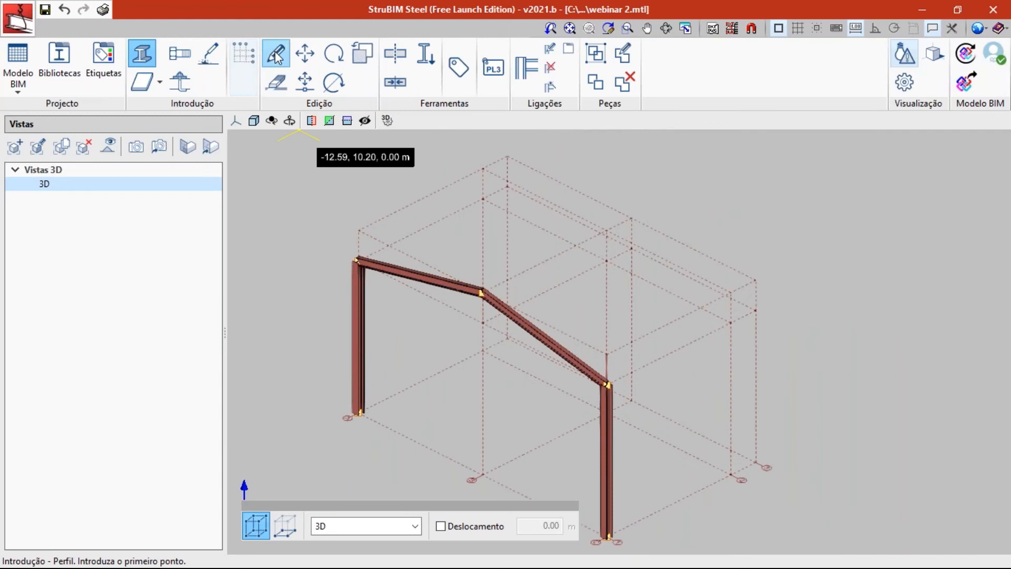
click(359, 349)
click(849, 439)
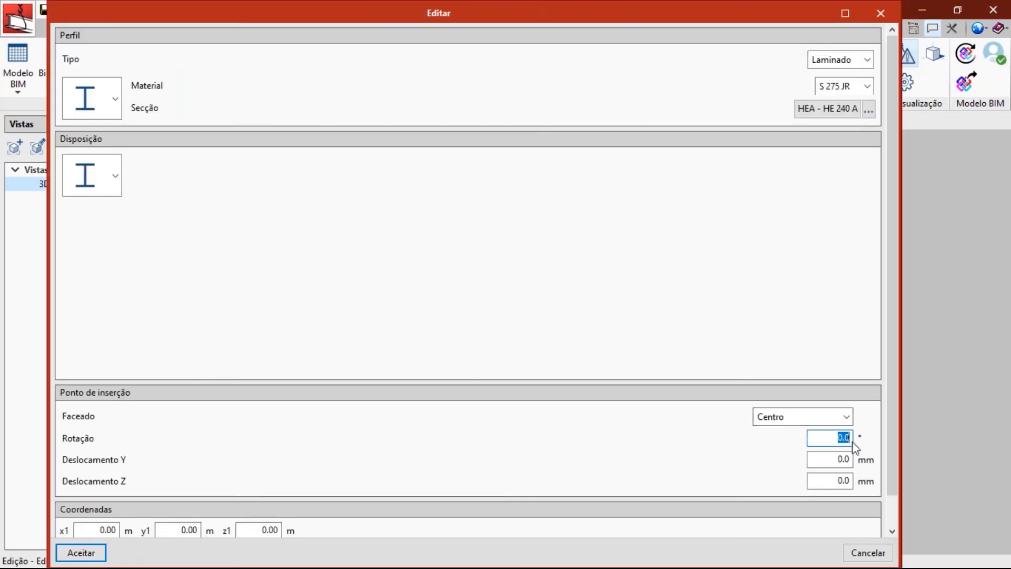
text(90)
click(81, 551)
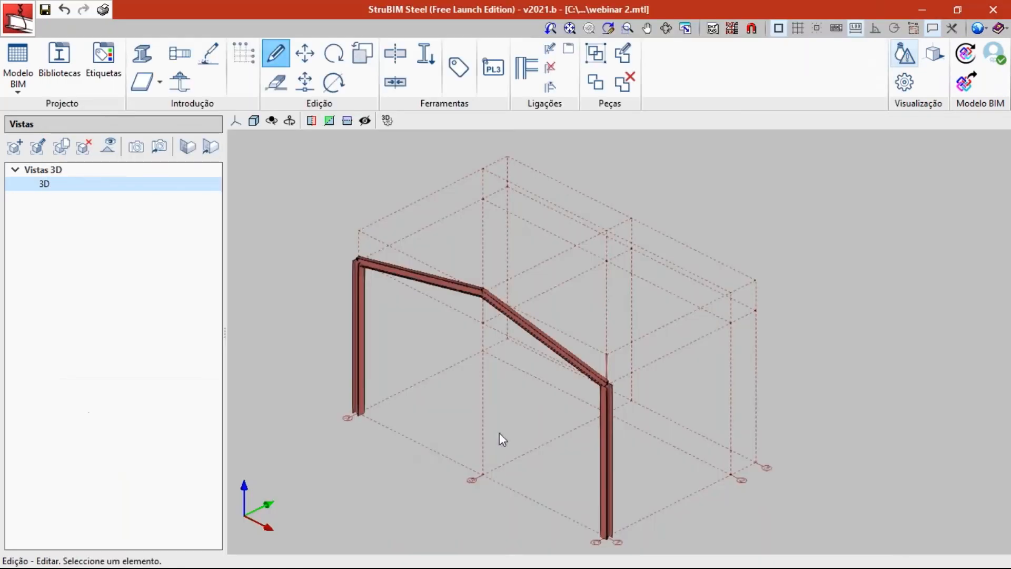
click(622, 426)
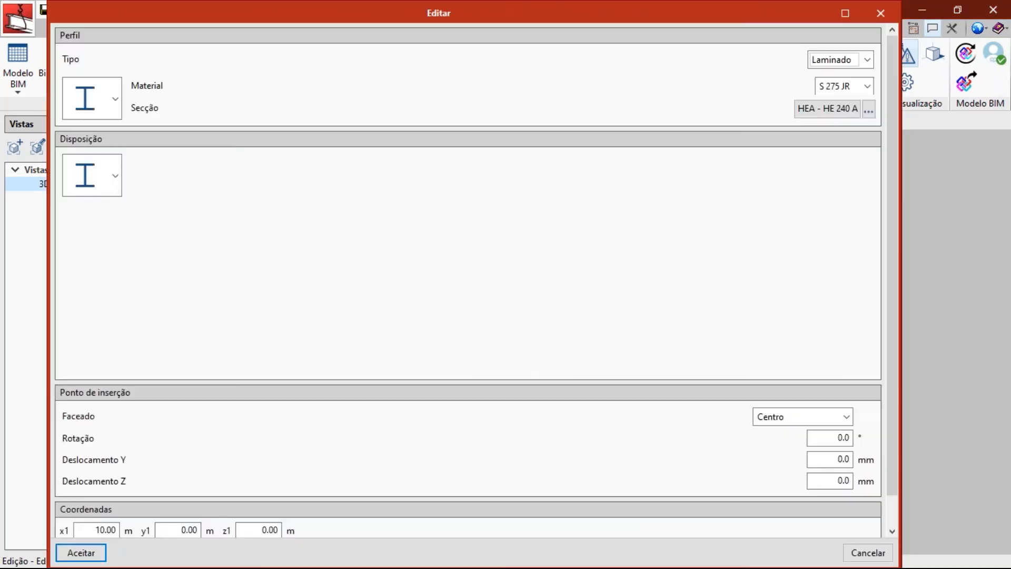
click(839, 437)
text(90)
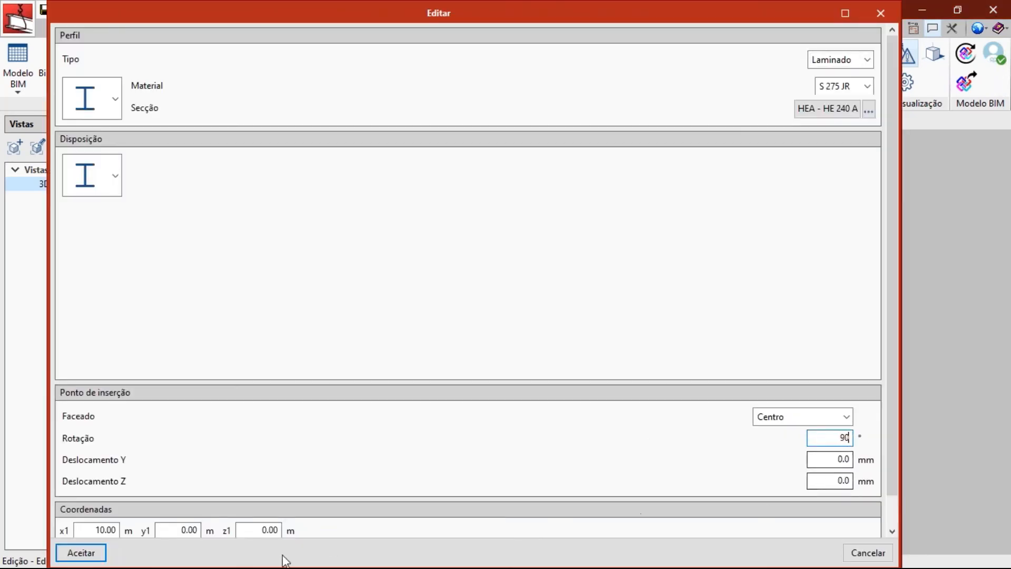
click(81, 552)
- Copy the whole frame of columns and beams from base point (10, 0, 0) to (10, 5, 0) m
scroll(390, 289, up, 5)
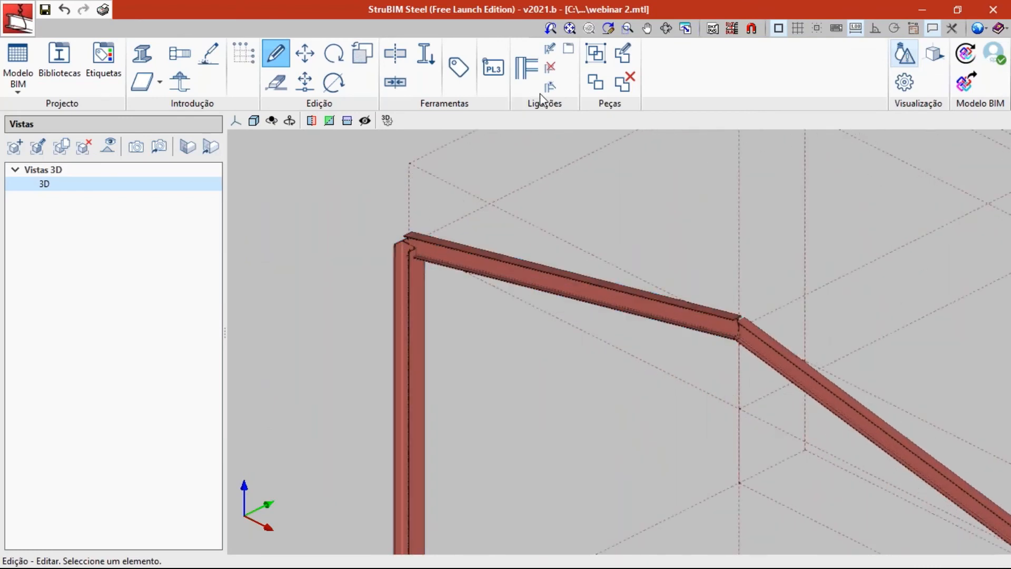
click(362, 53)
scroll(377, 153, down, 5)
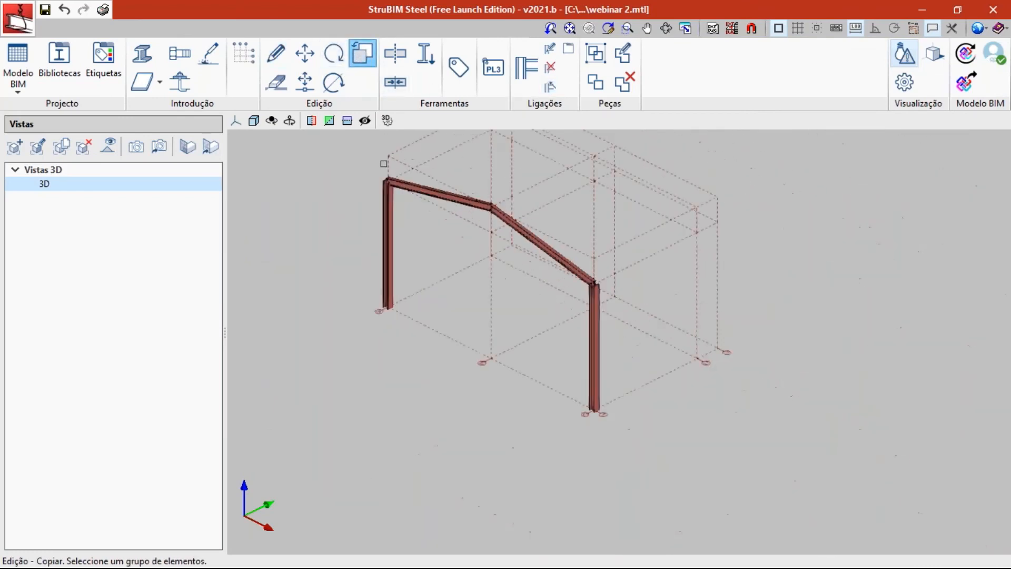
drag(336, 149, 708, 458)
right_click(668, 448)
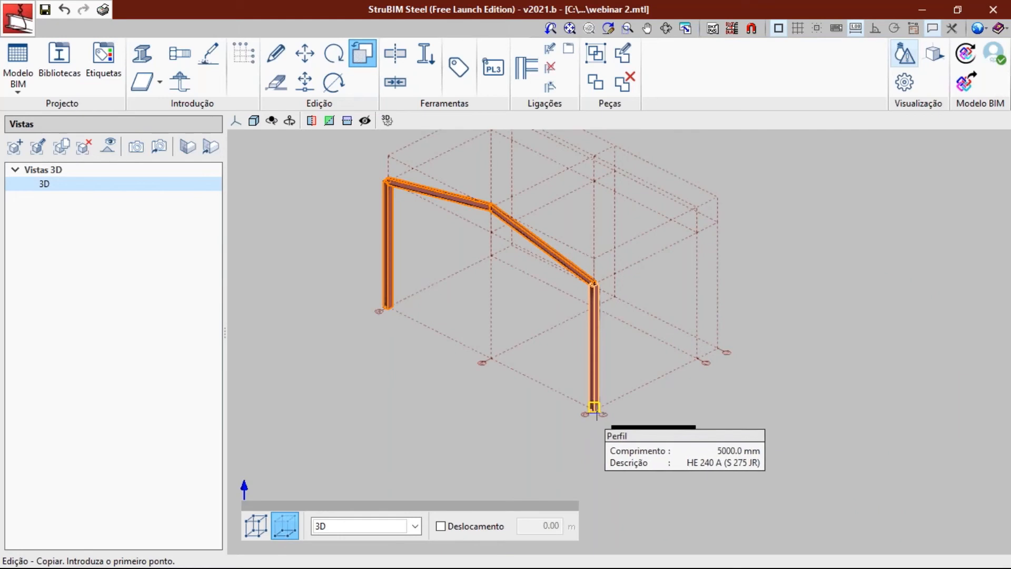
scroll(600, 413, up, 4)
click(592, 406)
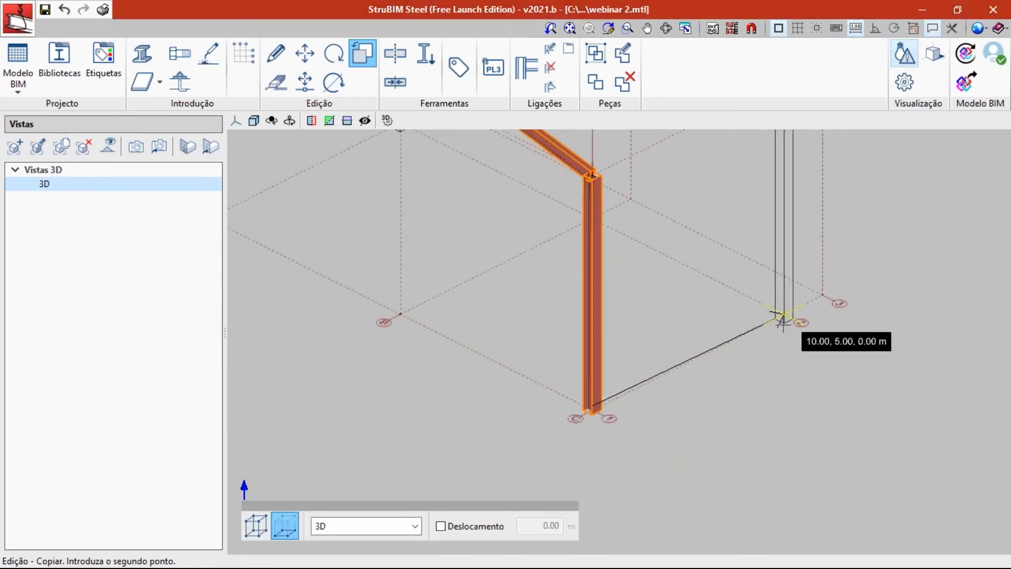
click(785, 309)
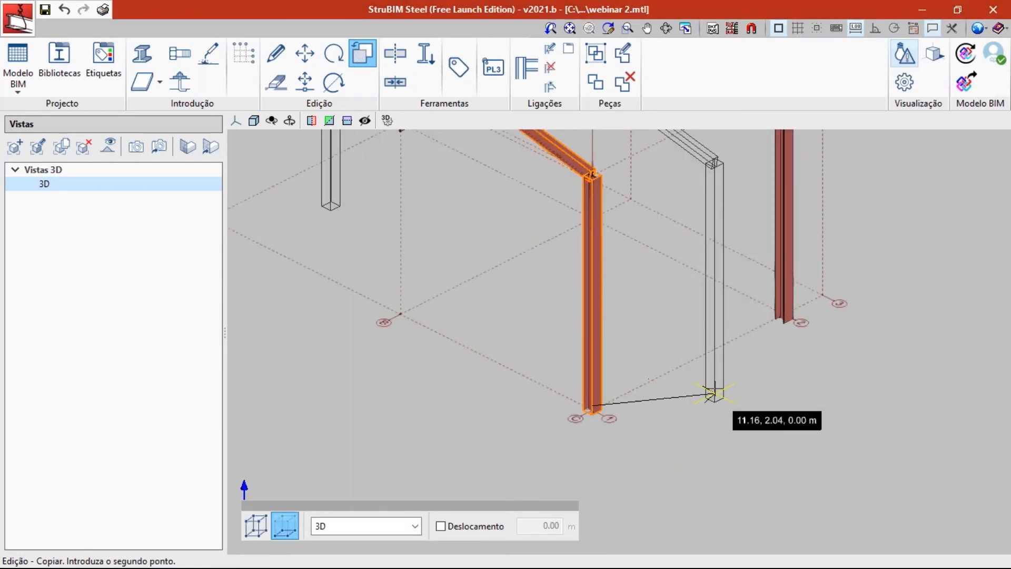
scroll(713, 394, down, 2)
right_click(723, 420)
scroll(640, 338, down, 1)
middle_drag(629, 289, 591, 341)
scroll(637, 380, up, 2)
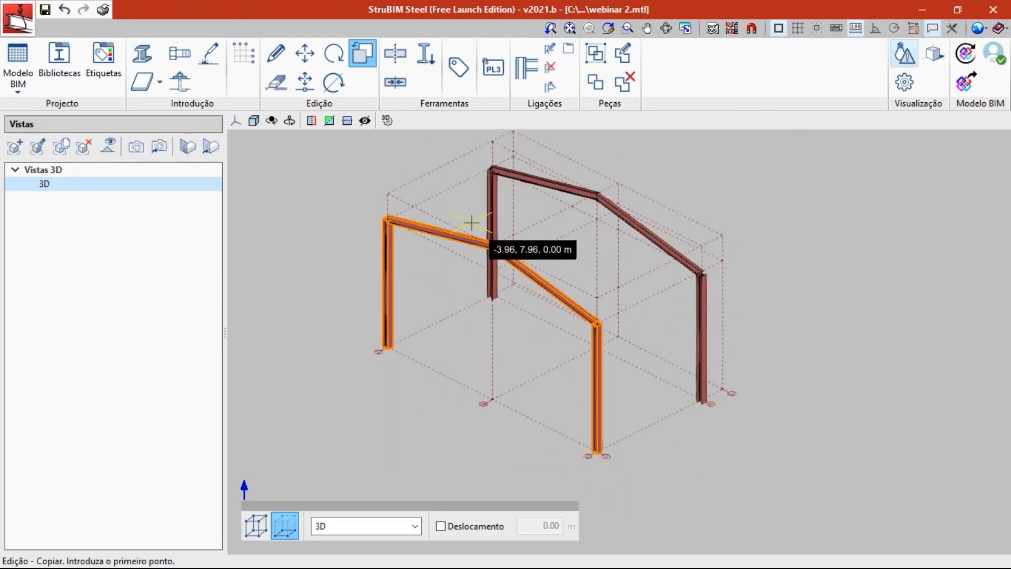
scroll(380, 227, up, 2)
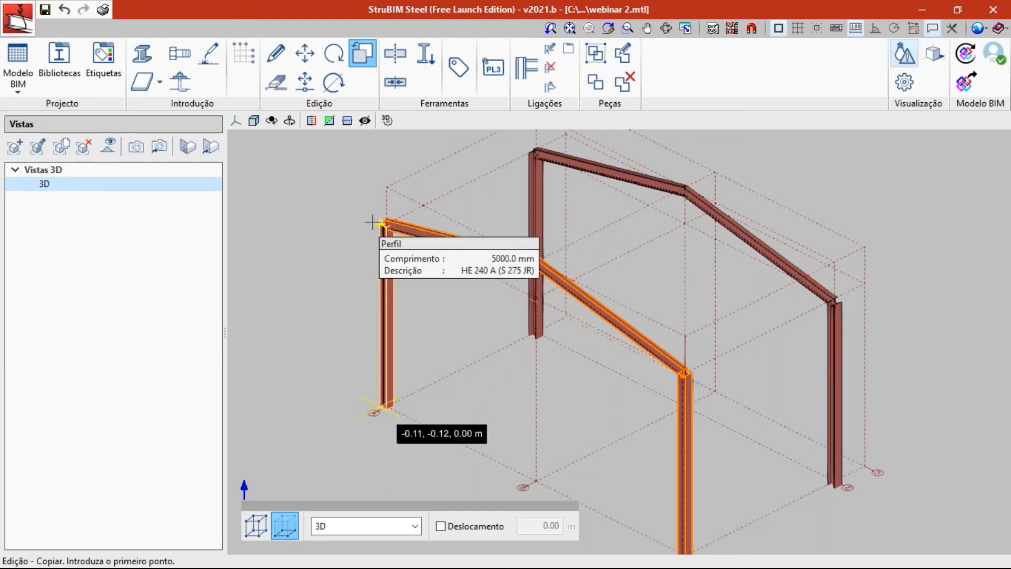
scroll(416, 228, up, 1)
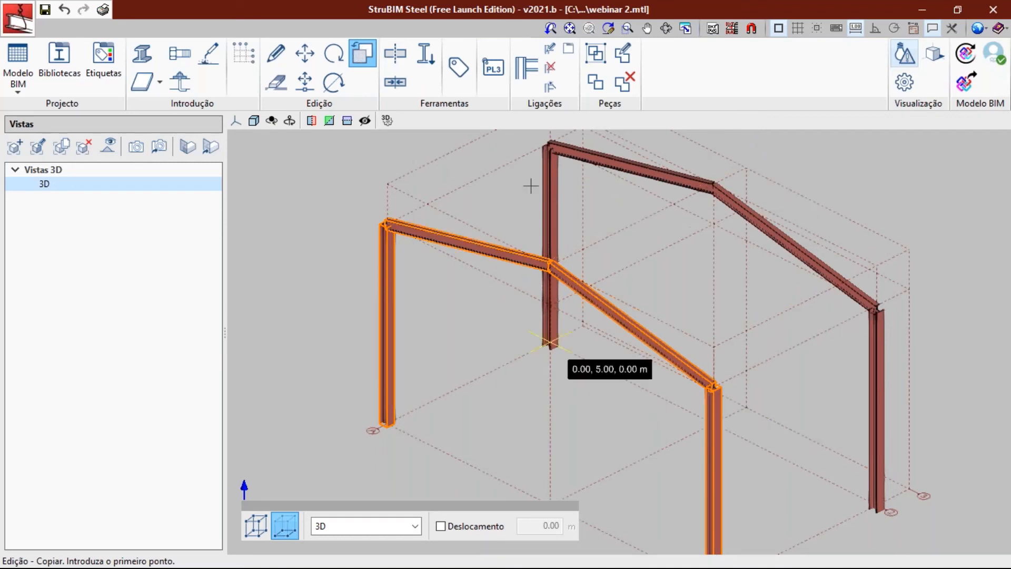
- Open the recent job Estrutura (cypecad).mtl, saving the current webinar 2 job
click(18, 18)
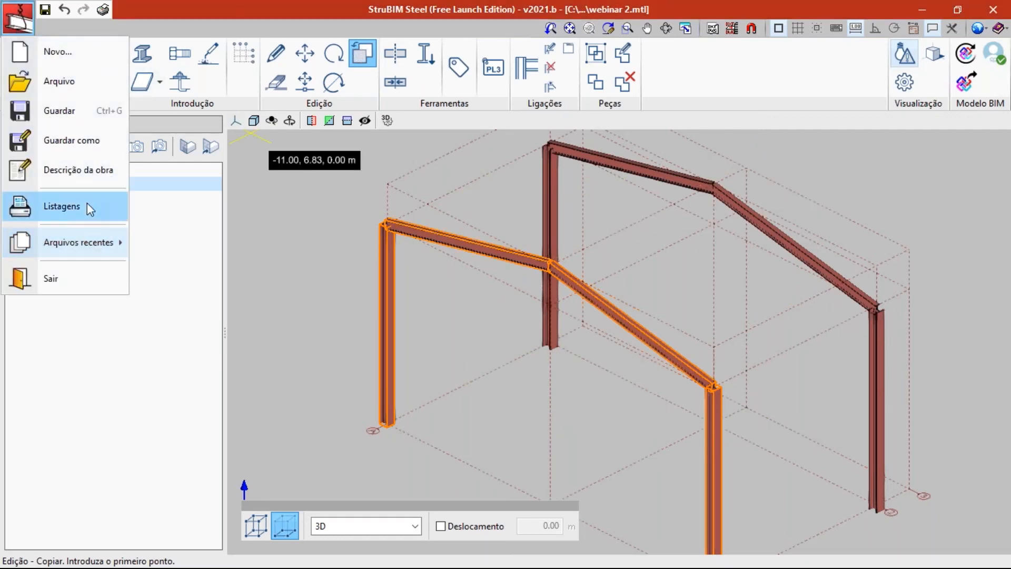
mouse_move(81, 246)
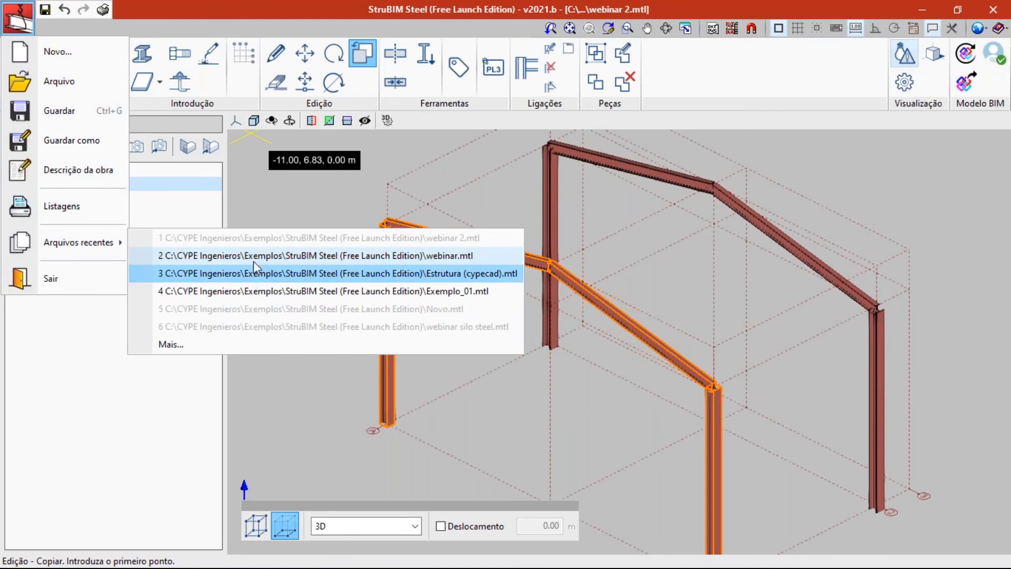
click(266, 274)
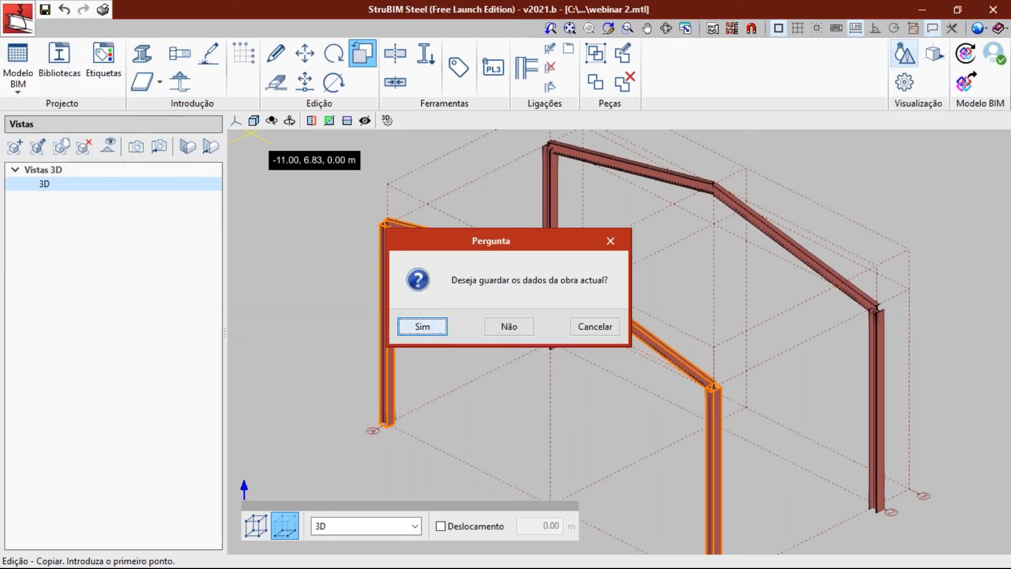
click(423, 327)
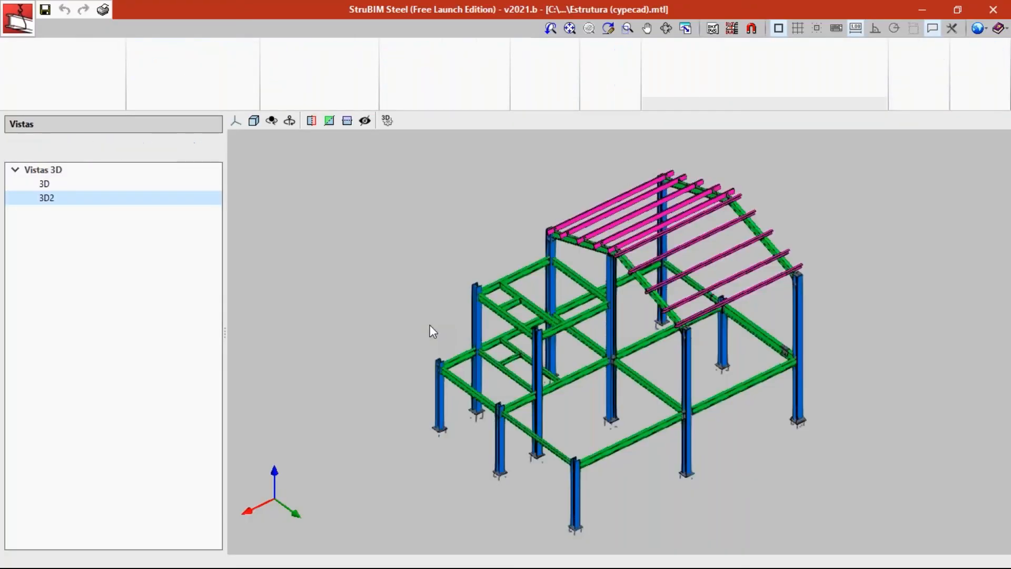
- Open the recent example job Exemplo_01.mtl
click(18, 17)
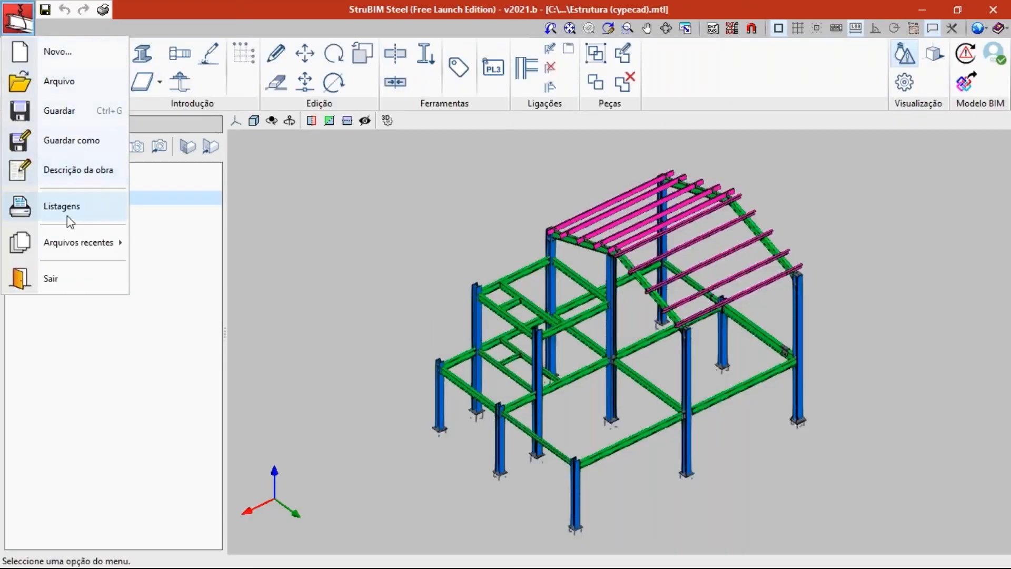
mouse_move(87, 244)
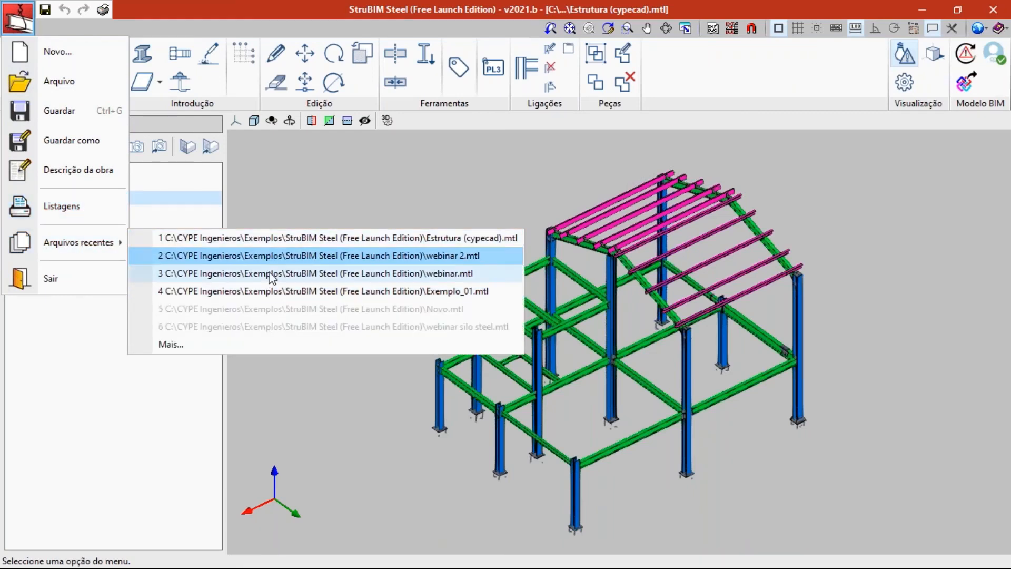
click(274, 293)
click(420, 325)
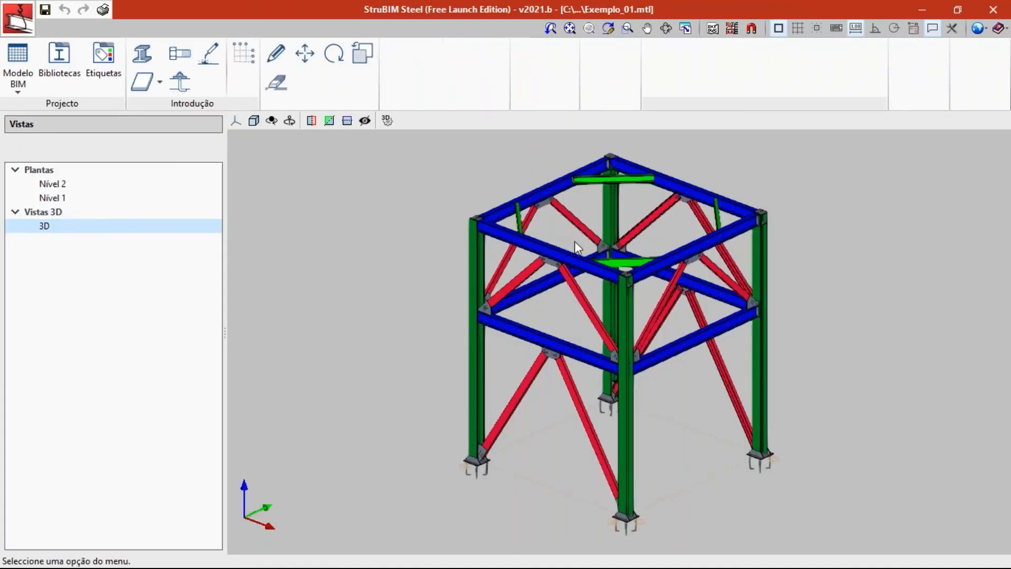
- Open the bolted gusset plate connection between the upper beam and its two diagonals for editing, and examine its 3D preview
scroll(606, 245, up, 5)
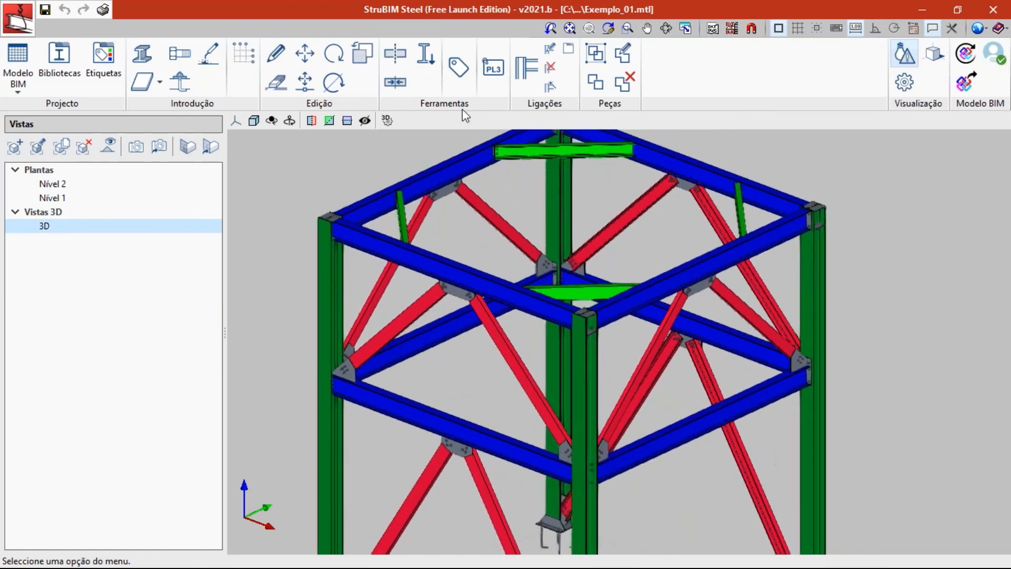
click(549, 49)
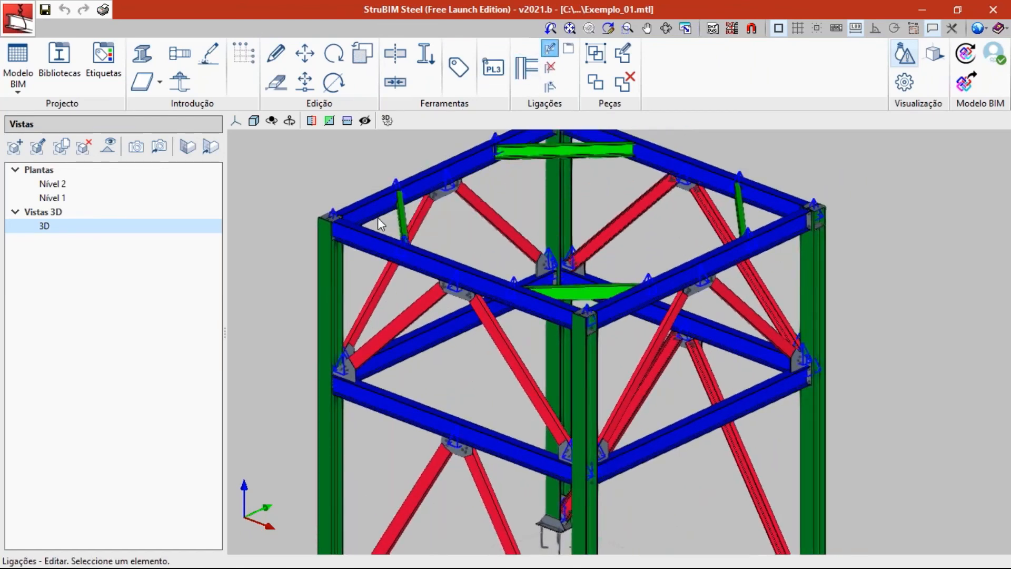
click(445, 302)
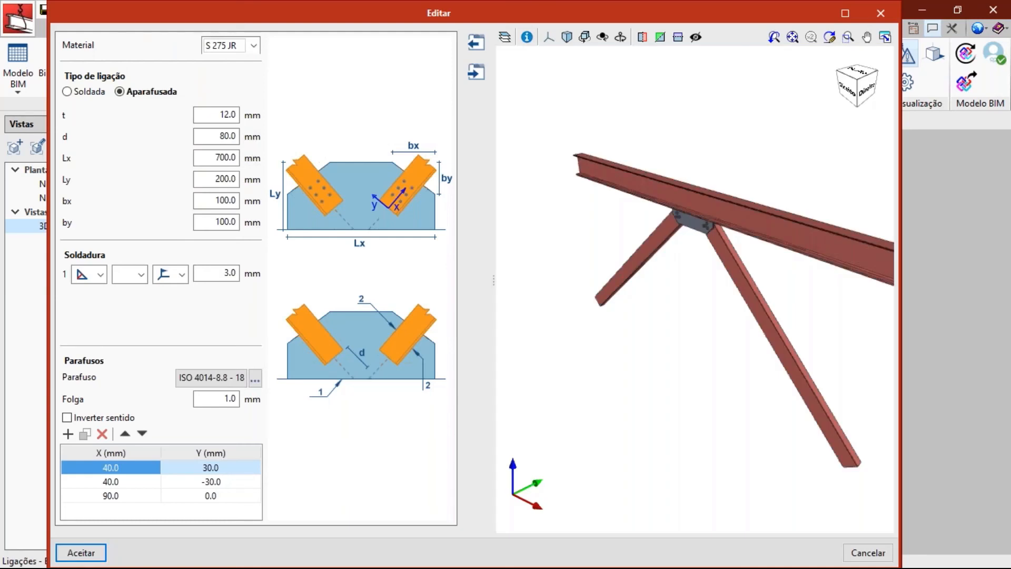
middle_drag(694, 234, 731, 244)
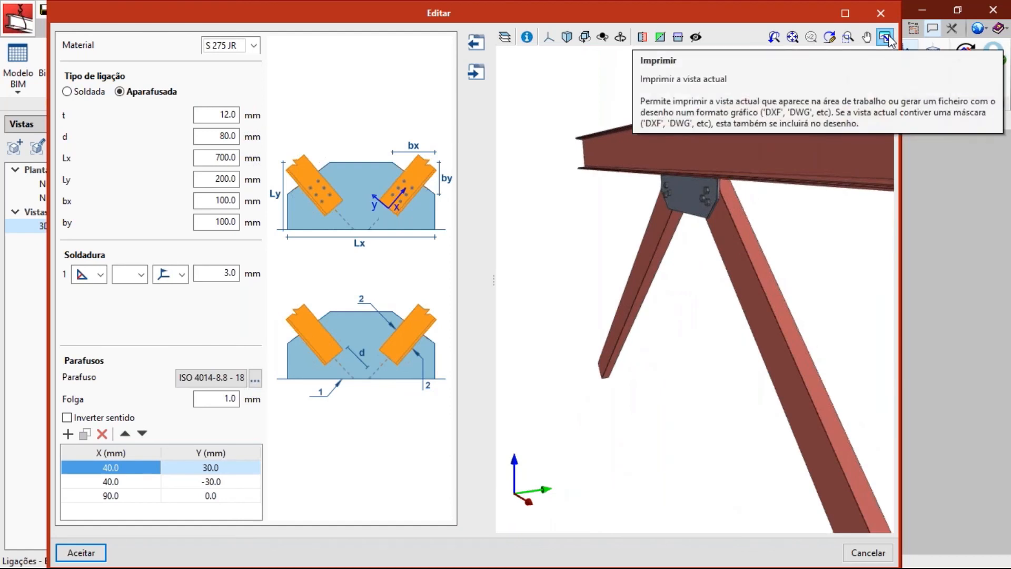
- Try AutoCAD DWG 3D as the file format for saving the connection's current view, and cancel the export
click(885, 36)
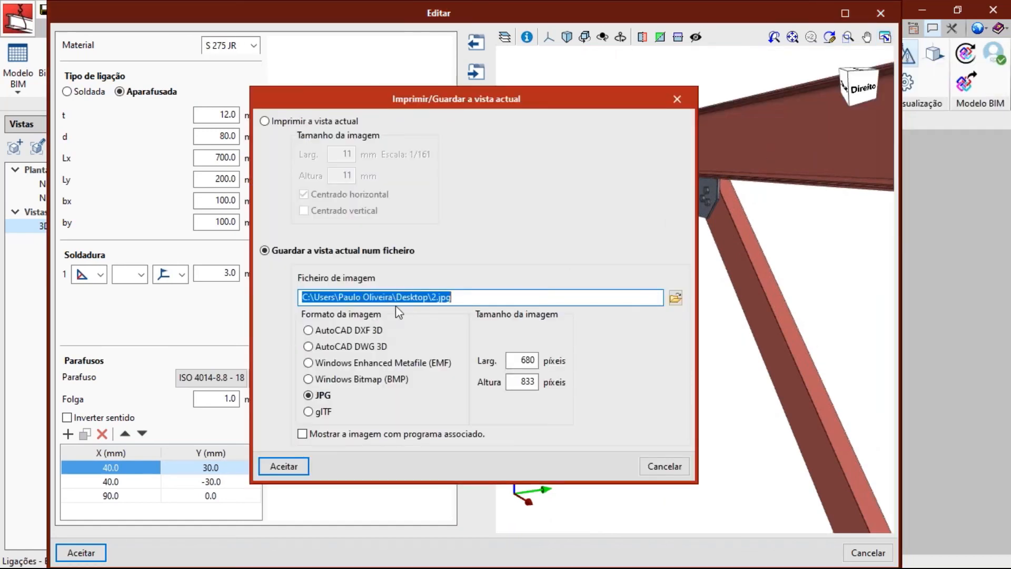
click(375, 347)
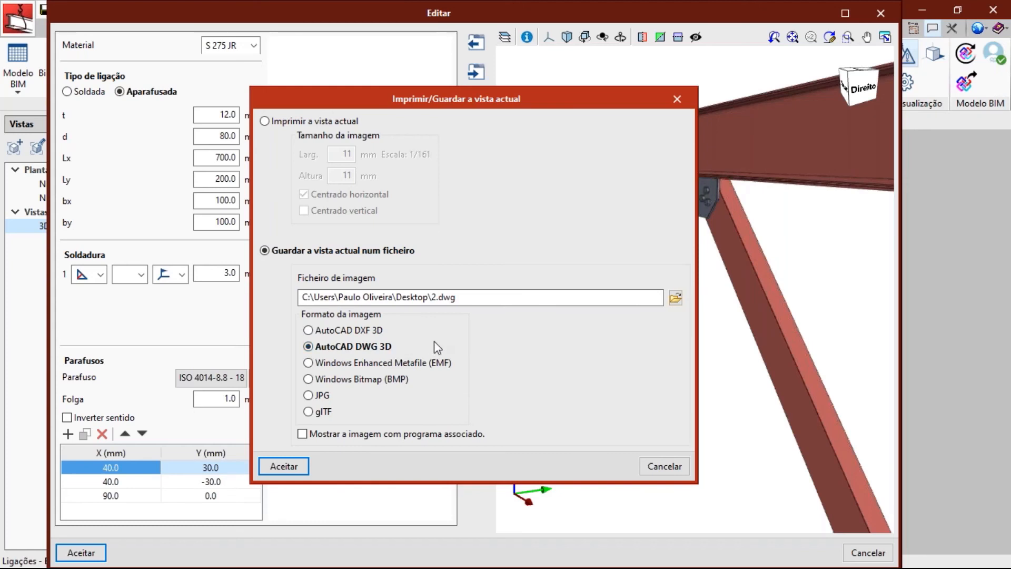
click(659, 466)
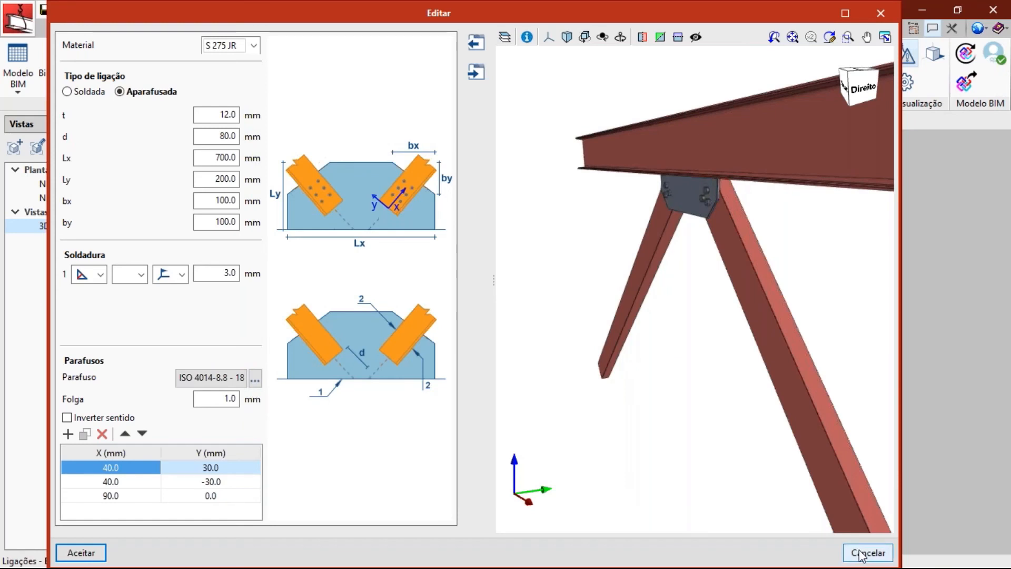
- Examine the bolted gusset plate close up in the 3D preview, and leave the connection editor without applying changes
middle_drag(732, 233, 772, 226)
scroll(749, 190, up, 5)
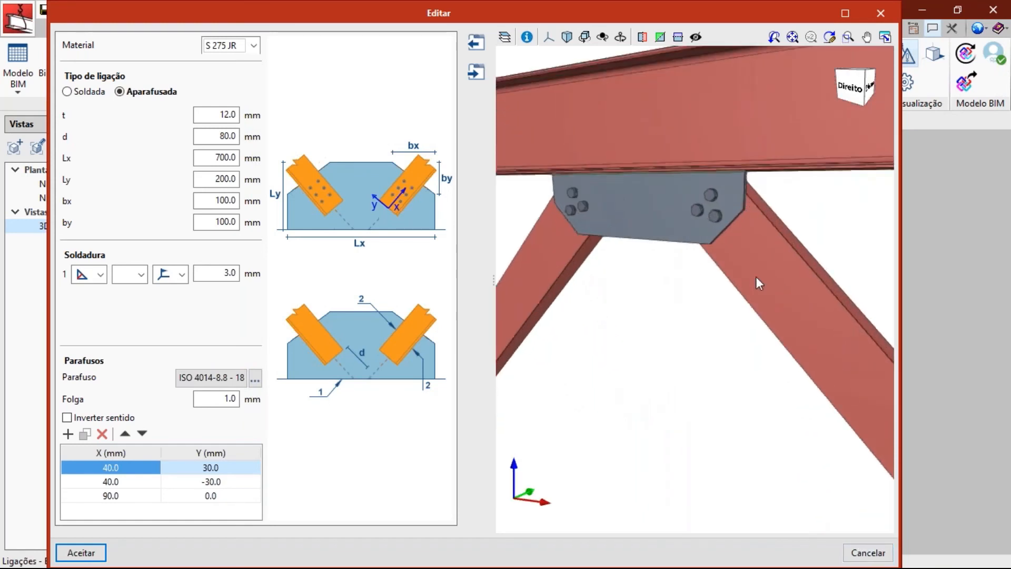
click(864, 551)
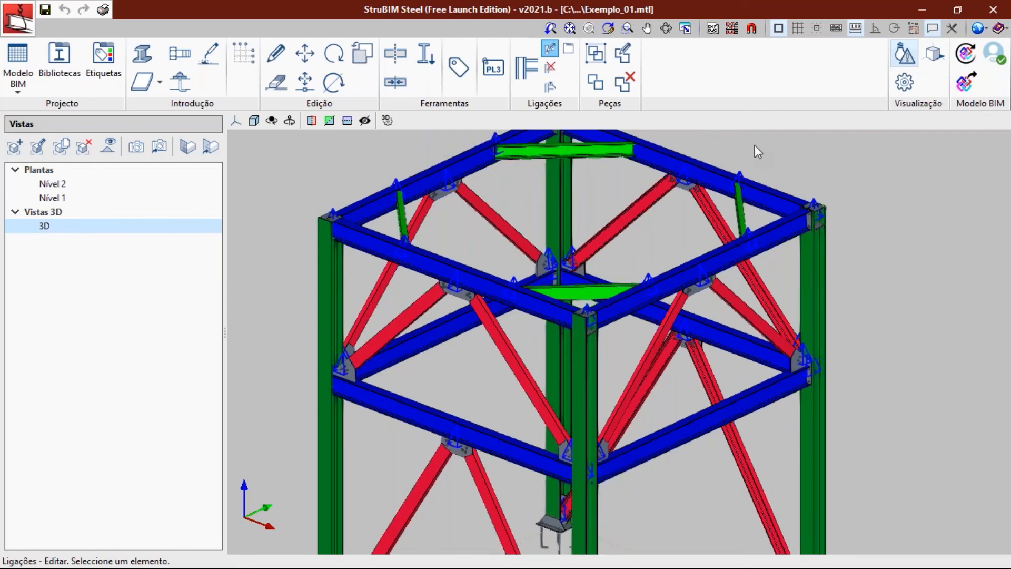
- Switch from StruBIM Steel to the BIMserver.center site in Chrome and open its Store
click(930, 8)
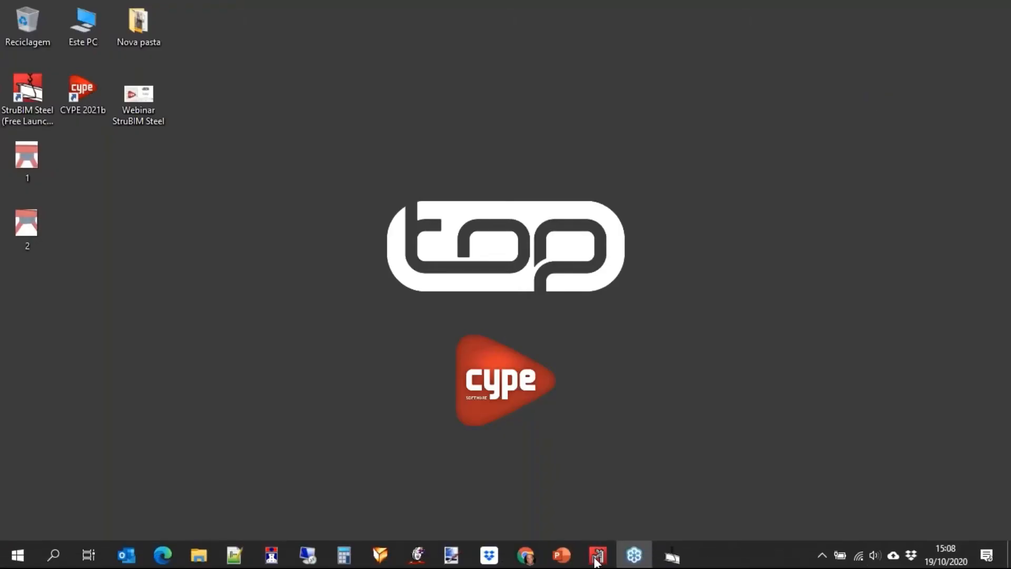
click(525, 553)
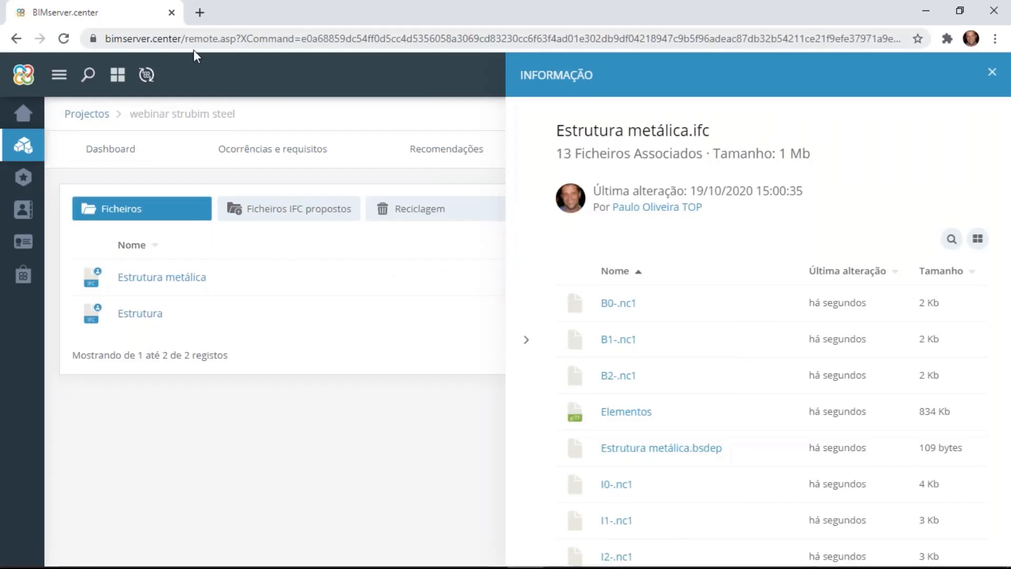
click(21, 276)
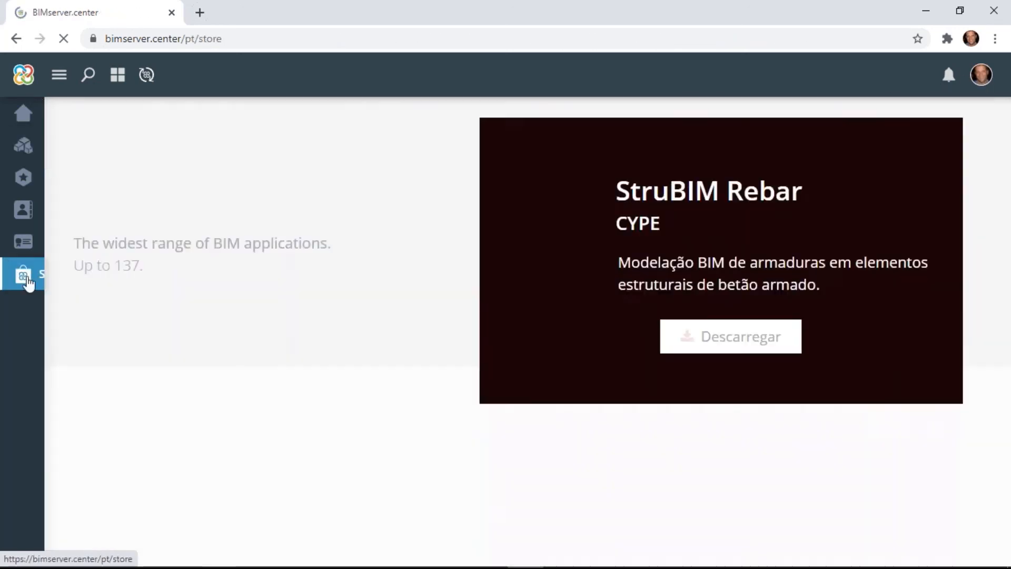
- Find StruBIM Steel (Free Launch Edition) among the Store's Novidades and open its product page
scroll(308, 270, down, 1)
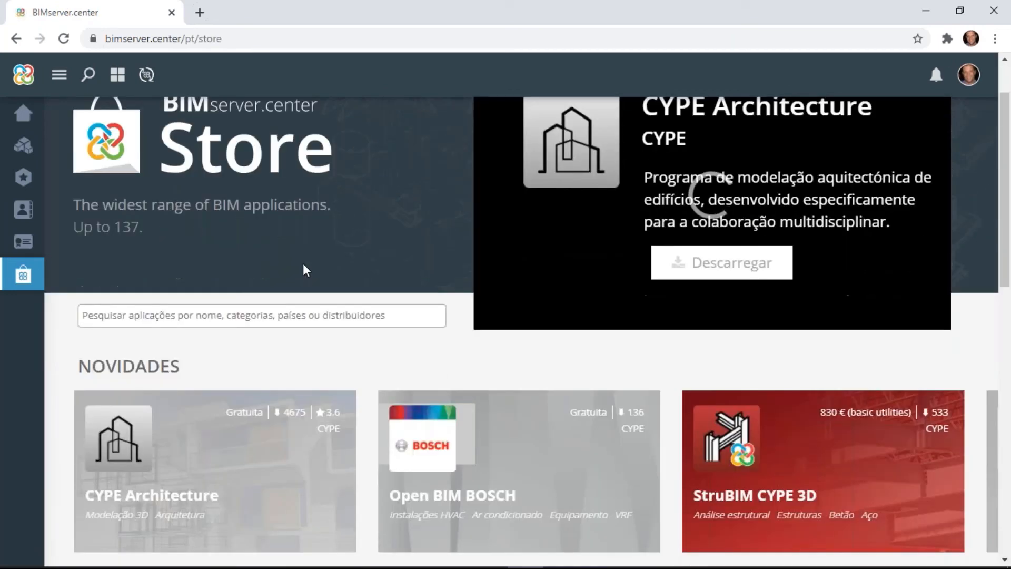
scroll(307, 270, down, 3)
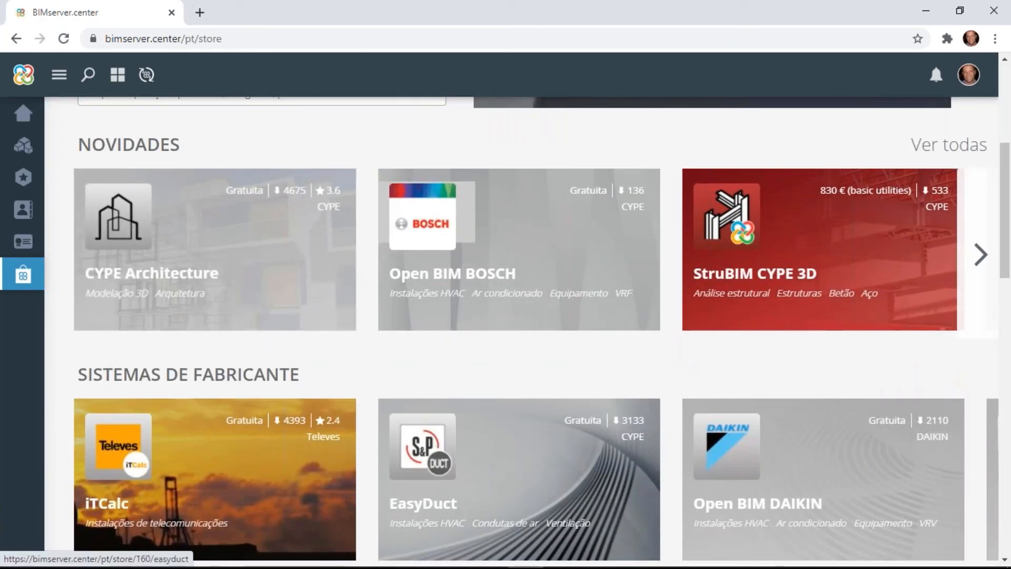
scroll(492, 296, down, 3)
scroll(436, 366, up, 5)
click(210, 173)
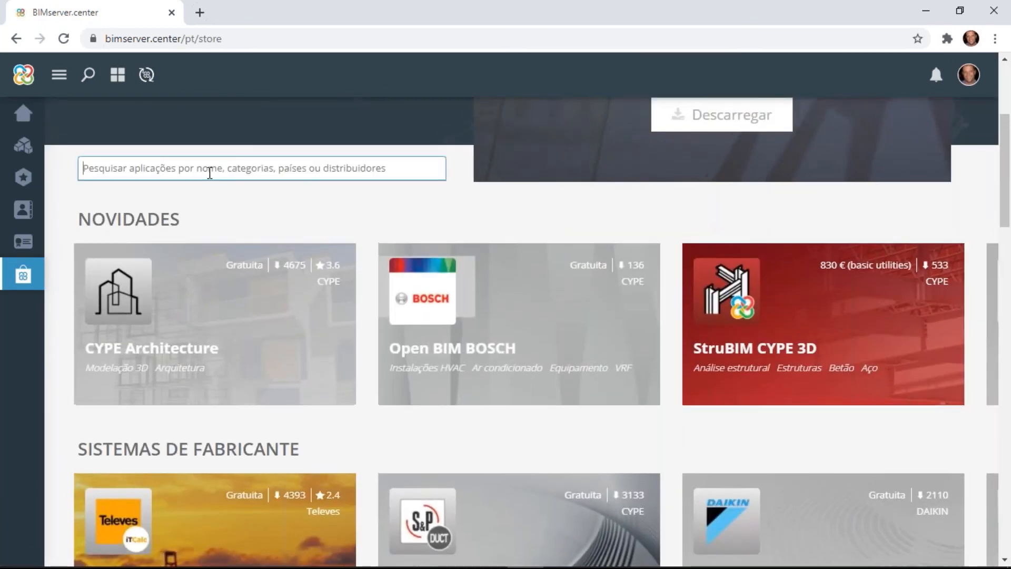
click(982, 330)
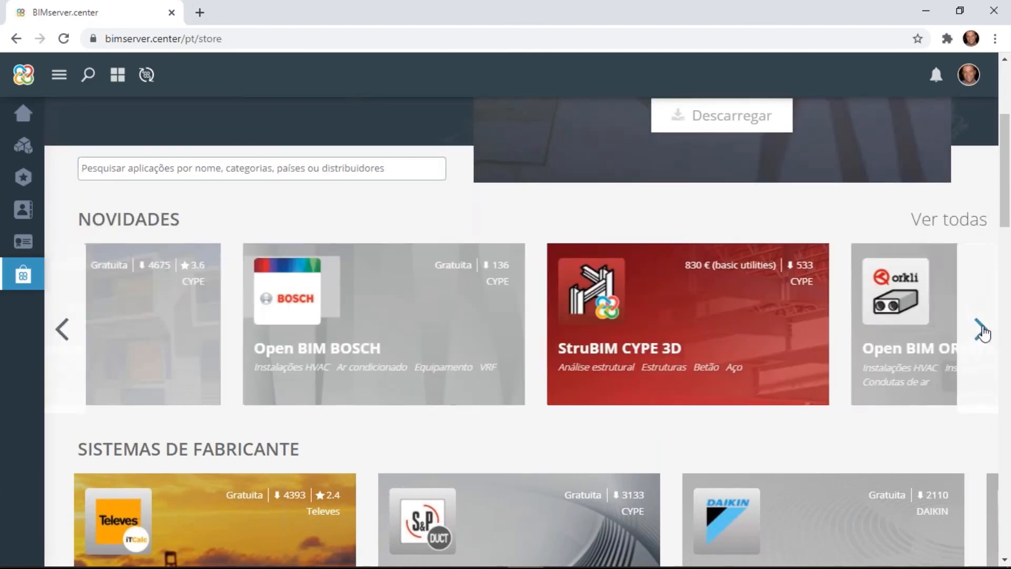
click(982, 331)
click(981, 331)
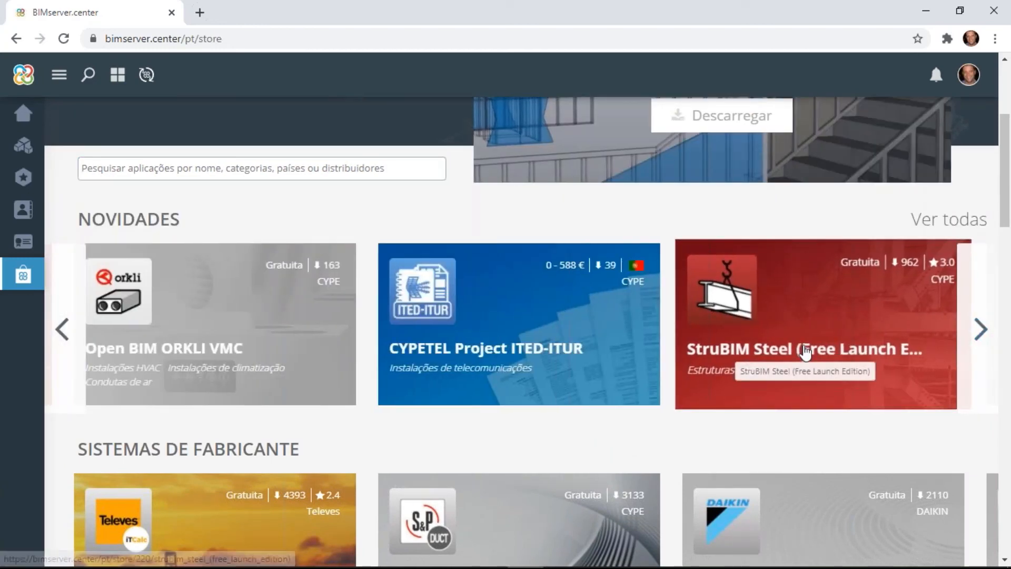
click(806, 352)
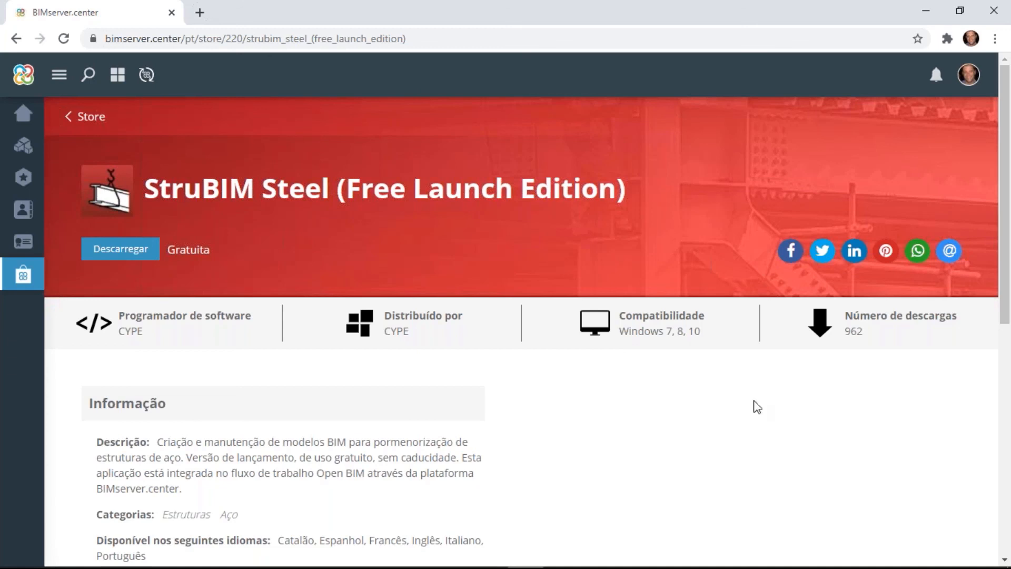
mouse_move(870, 565)
click(823, 553)
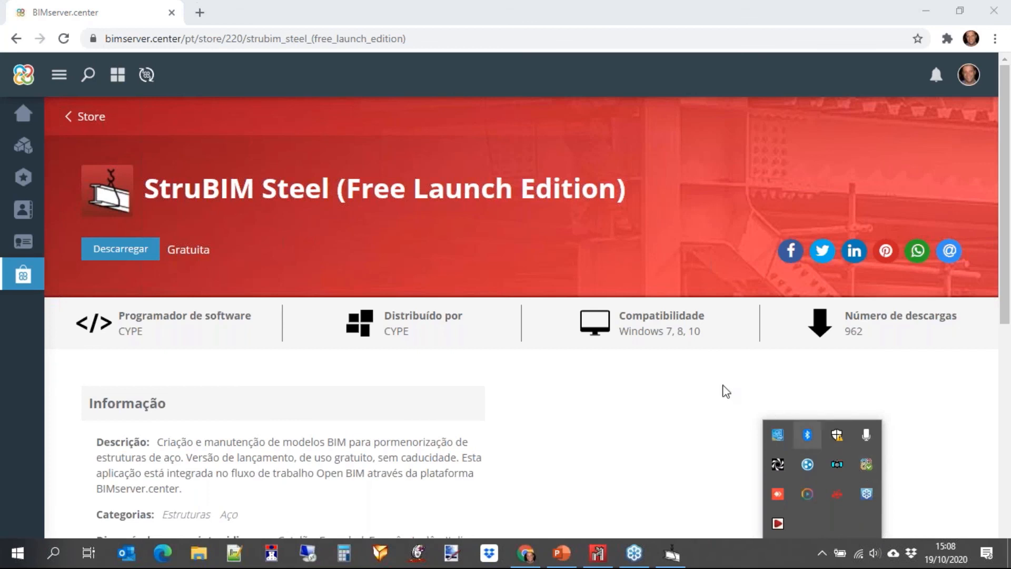
click(429, 179)
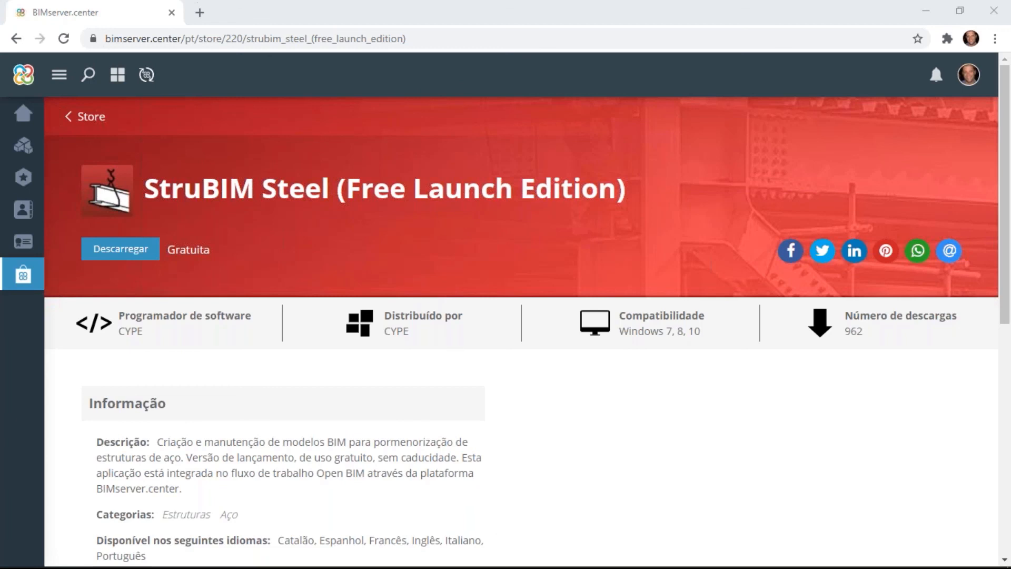
- Open the Top Informática website in a new browser tab and view its list of webinar videos
click(200, 12)
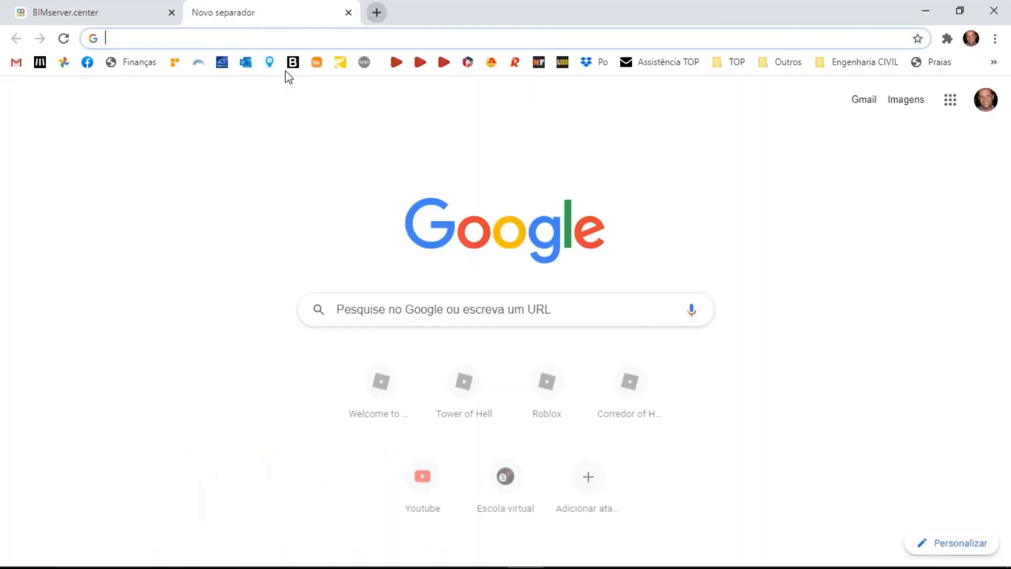
click(369, 63)
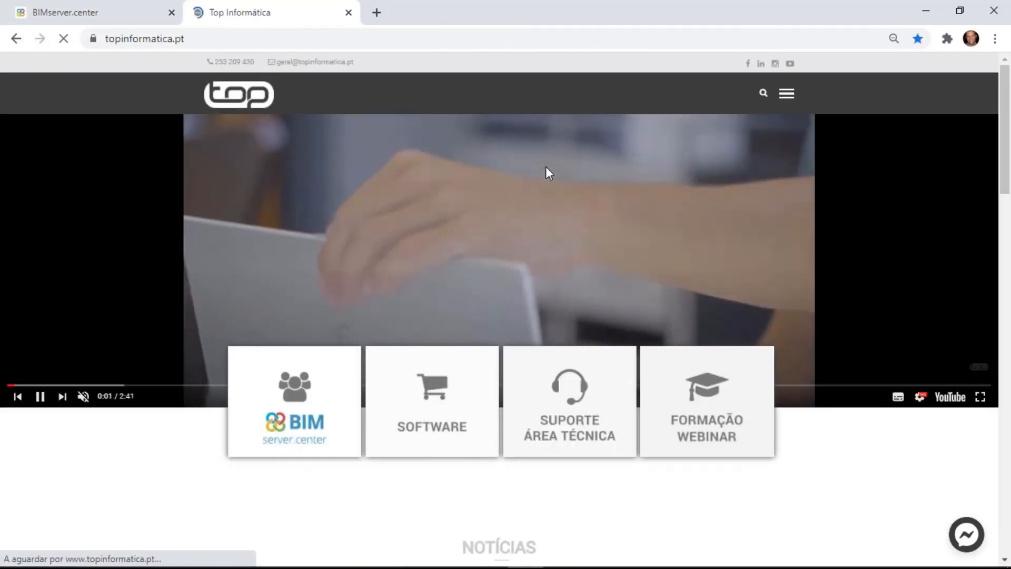
mouse_move(740, 436)
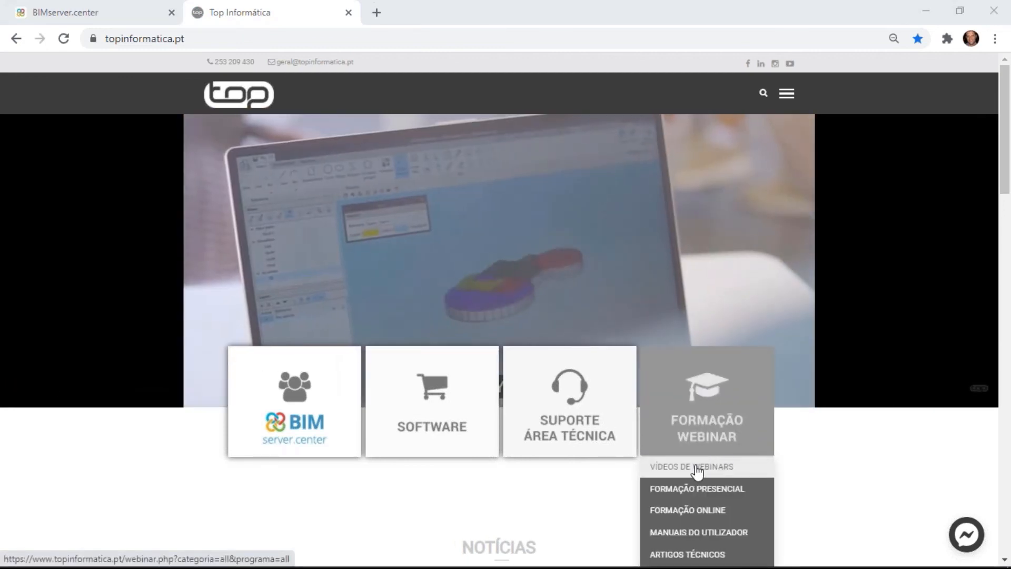
click(697, 467)
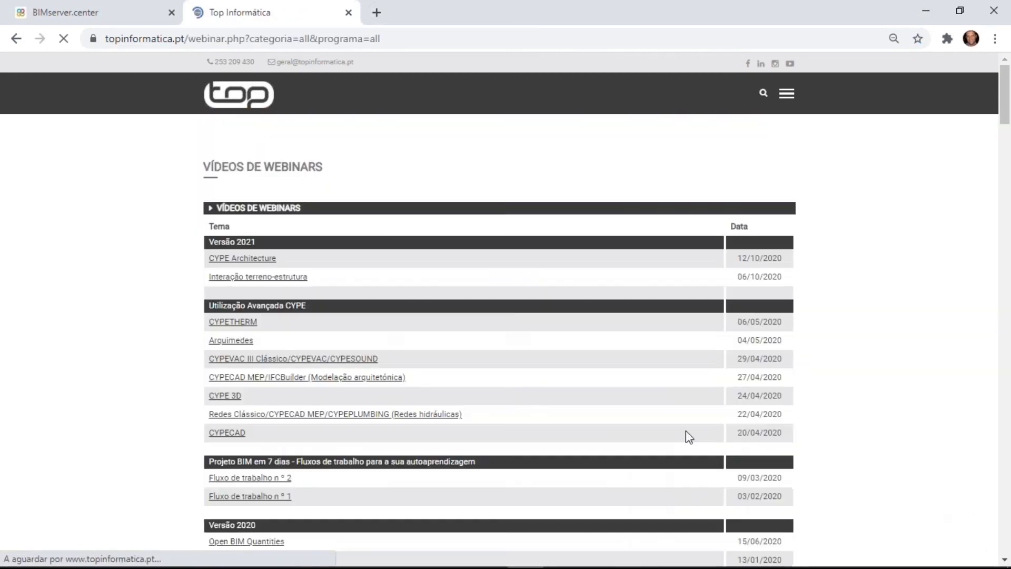
scroll(486, 250, down, 3)
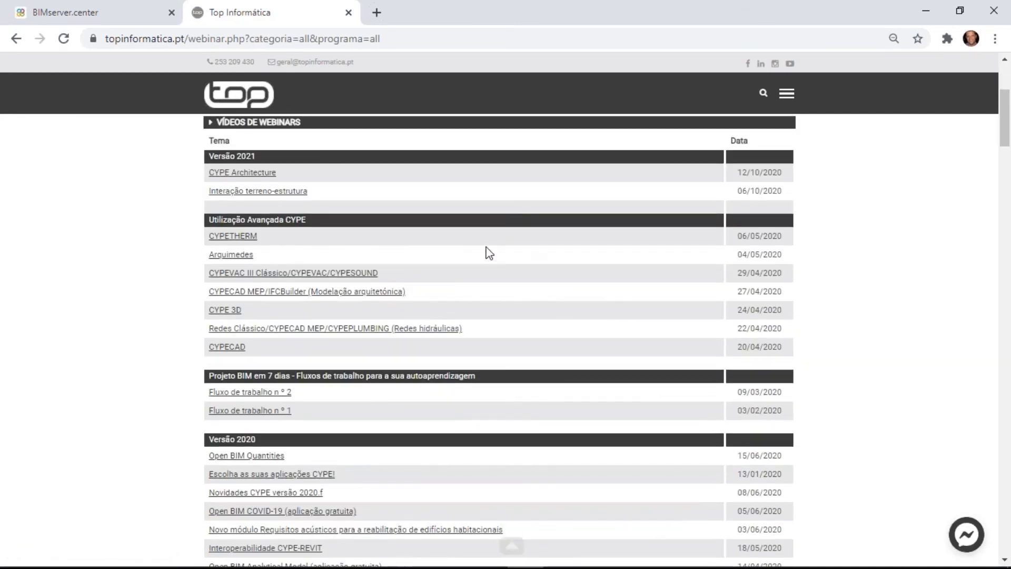
scroll(516, 241, up, 1)
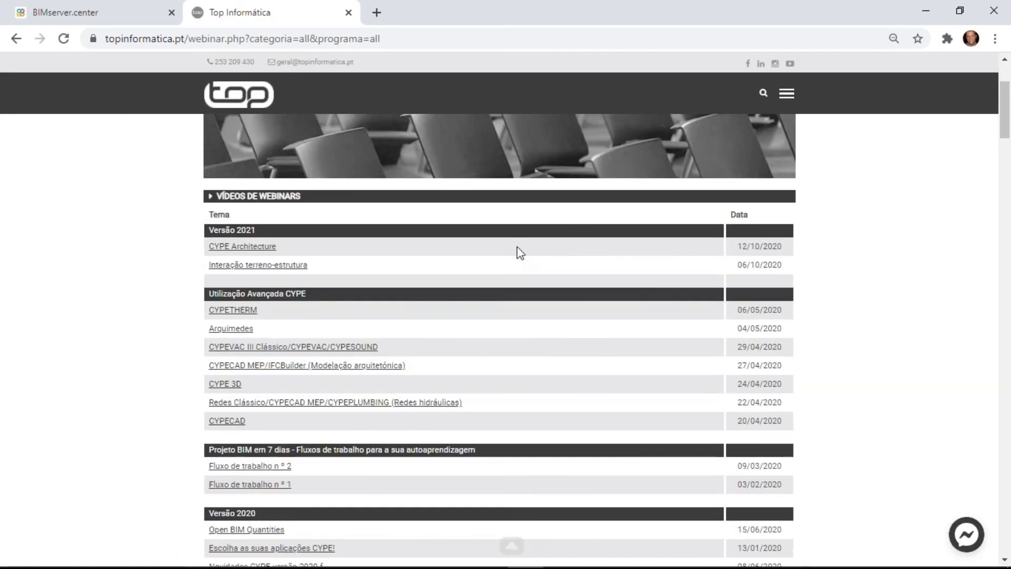